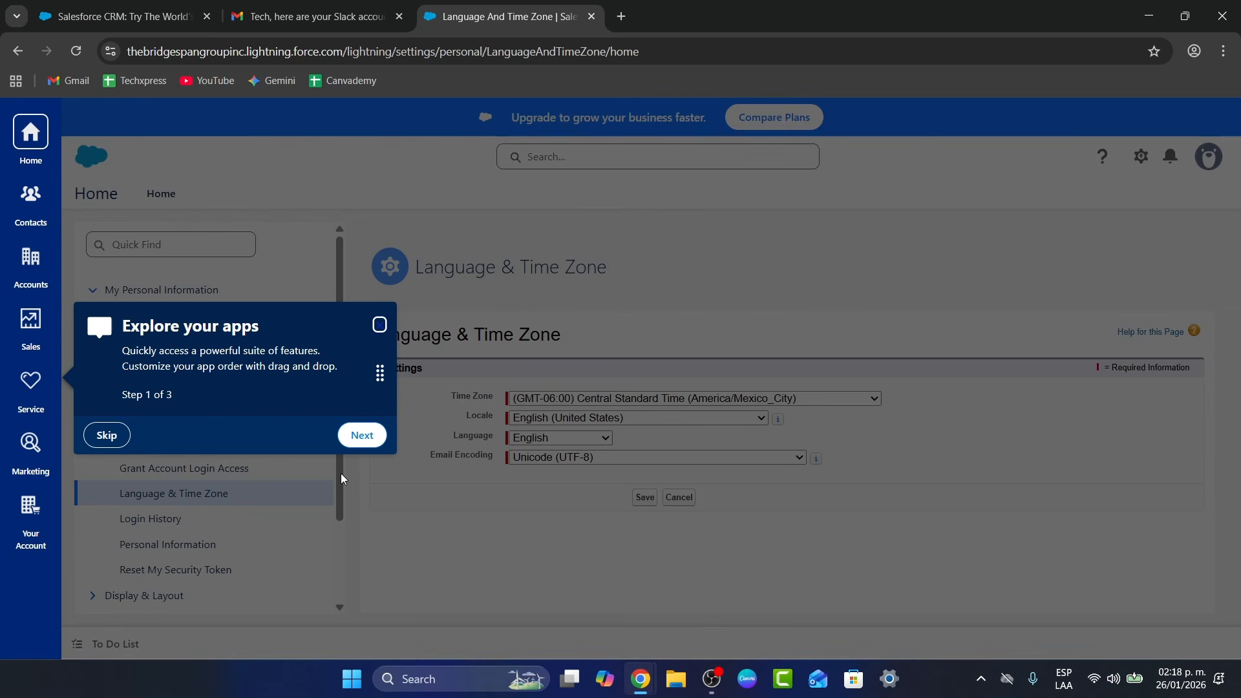
Step through and finish the Language & Time Zone app tour, then open Contacts
left_click(360, 435)
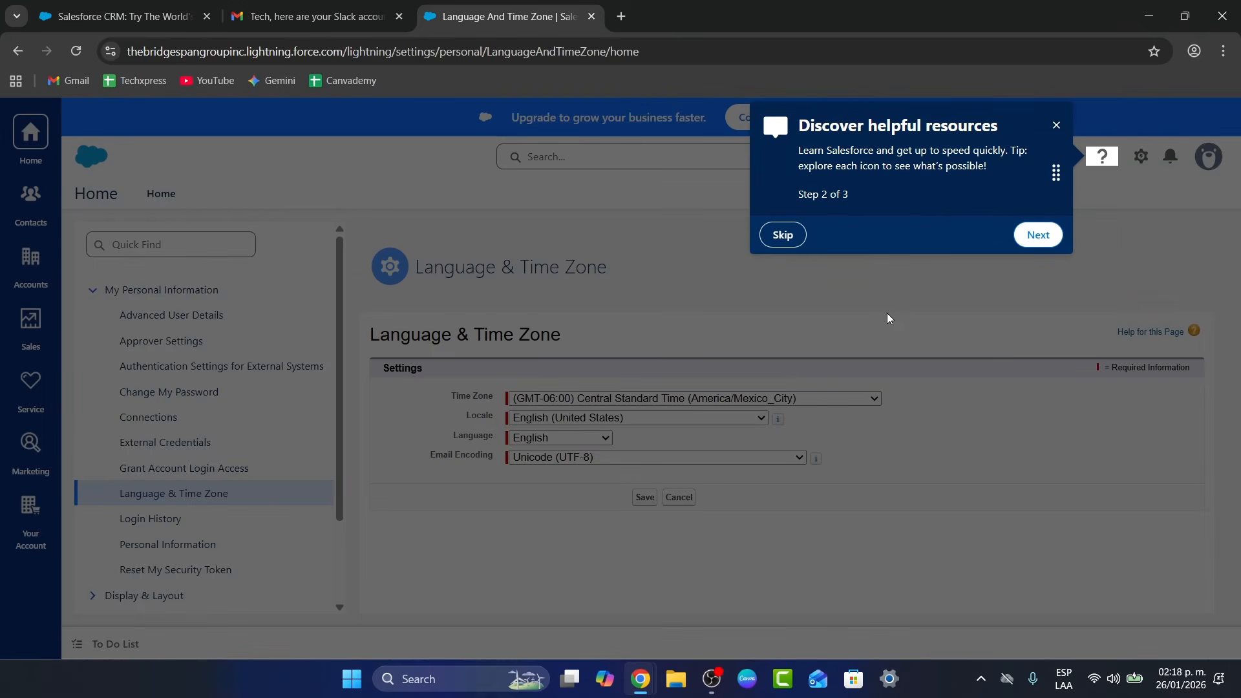
left_click(1034, 234)
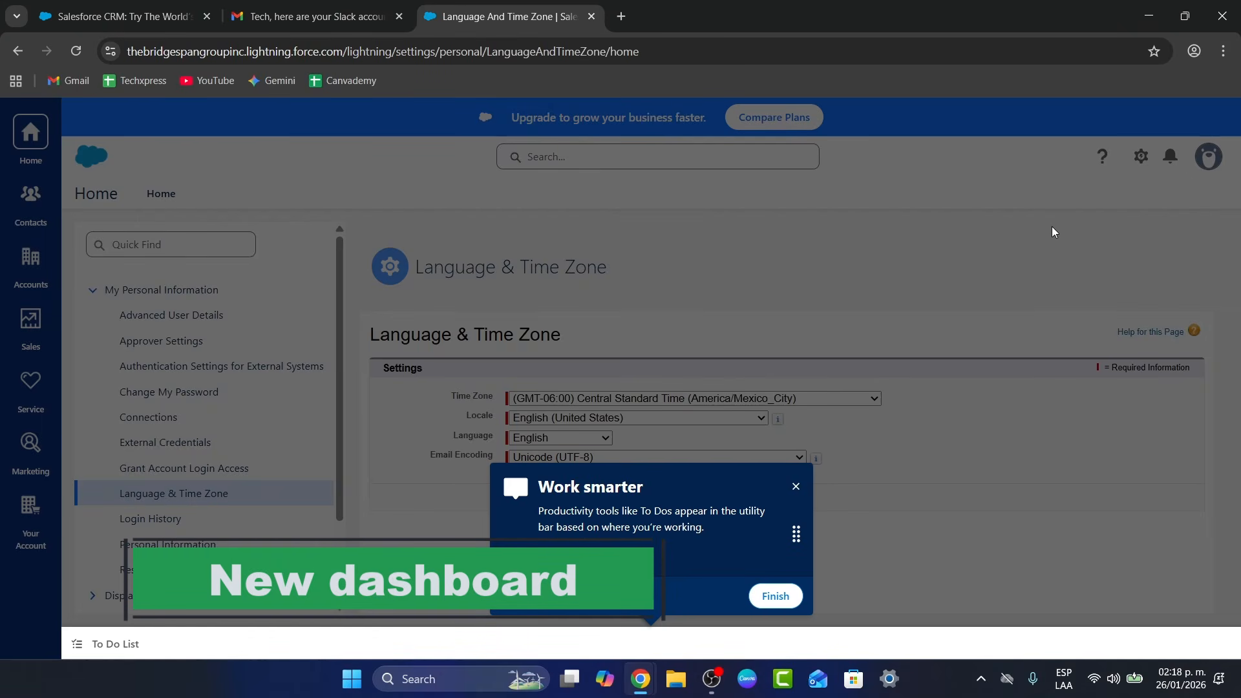
left_click(769, 595)
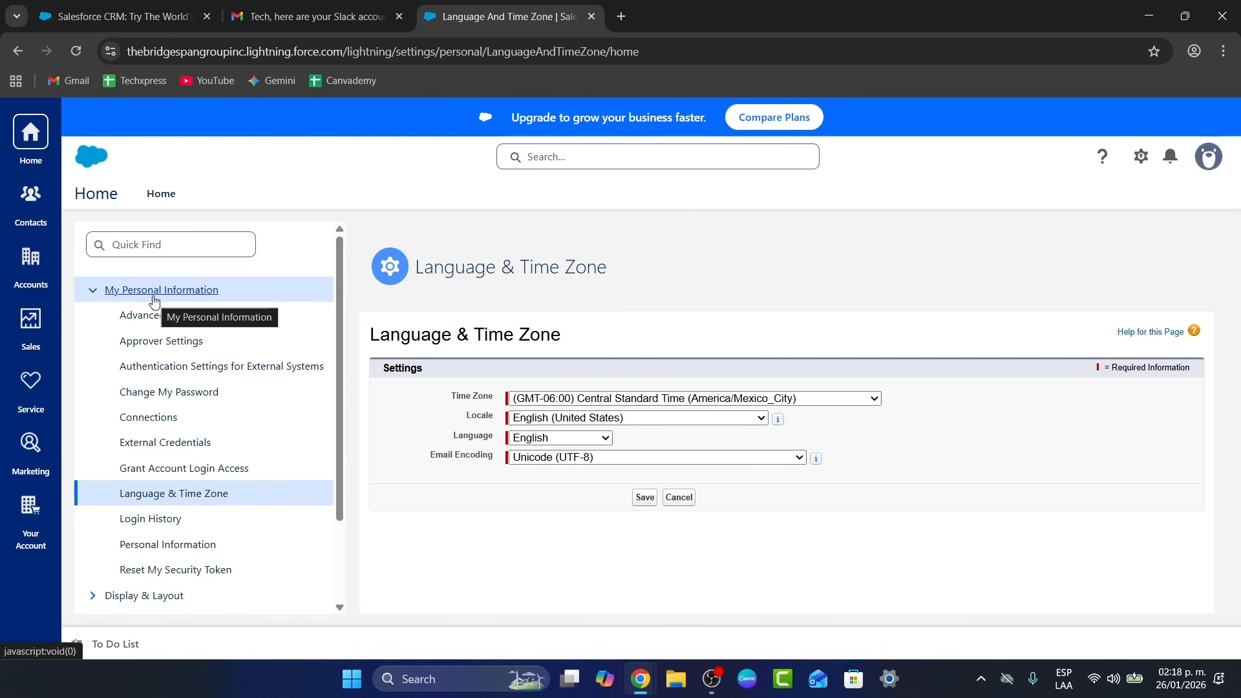
left_click(30, 195)
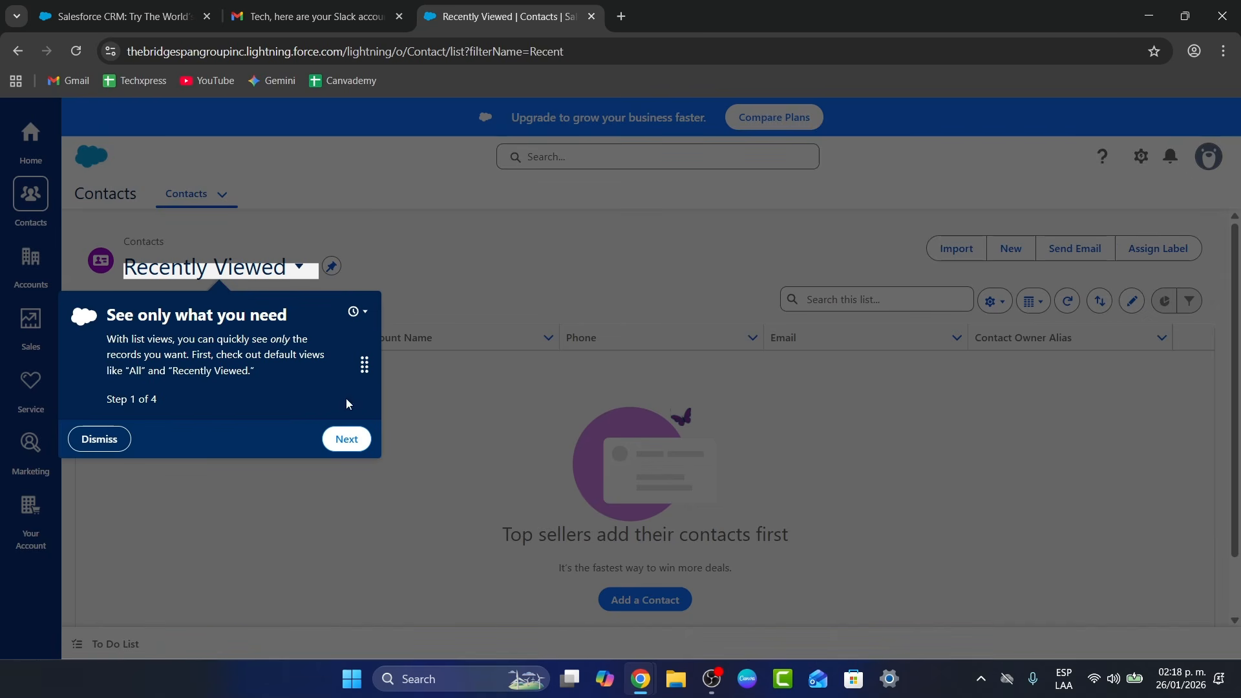
Complete the four-step list-view tour, then switch to the Salesforce CRM web page
left_click(346, 439)
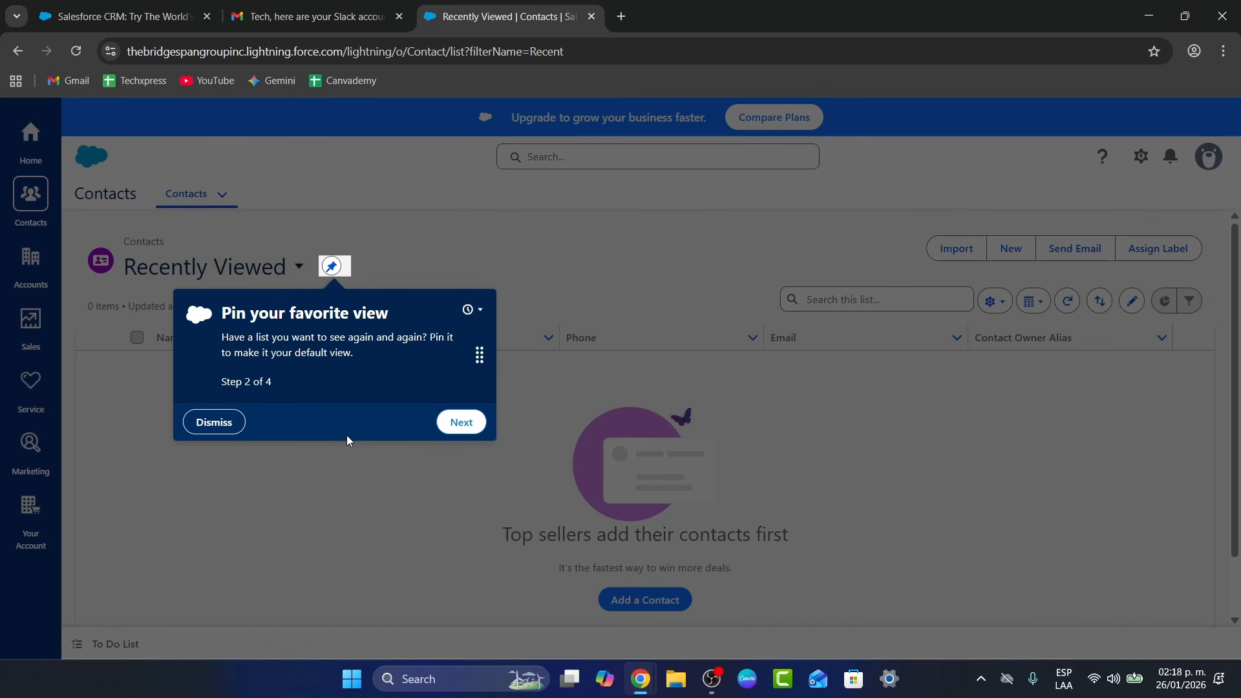
left_click(461, 421)
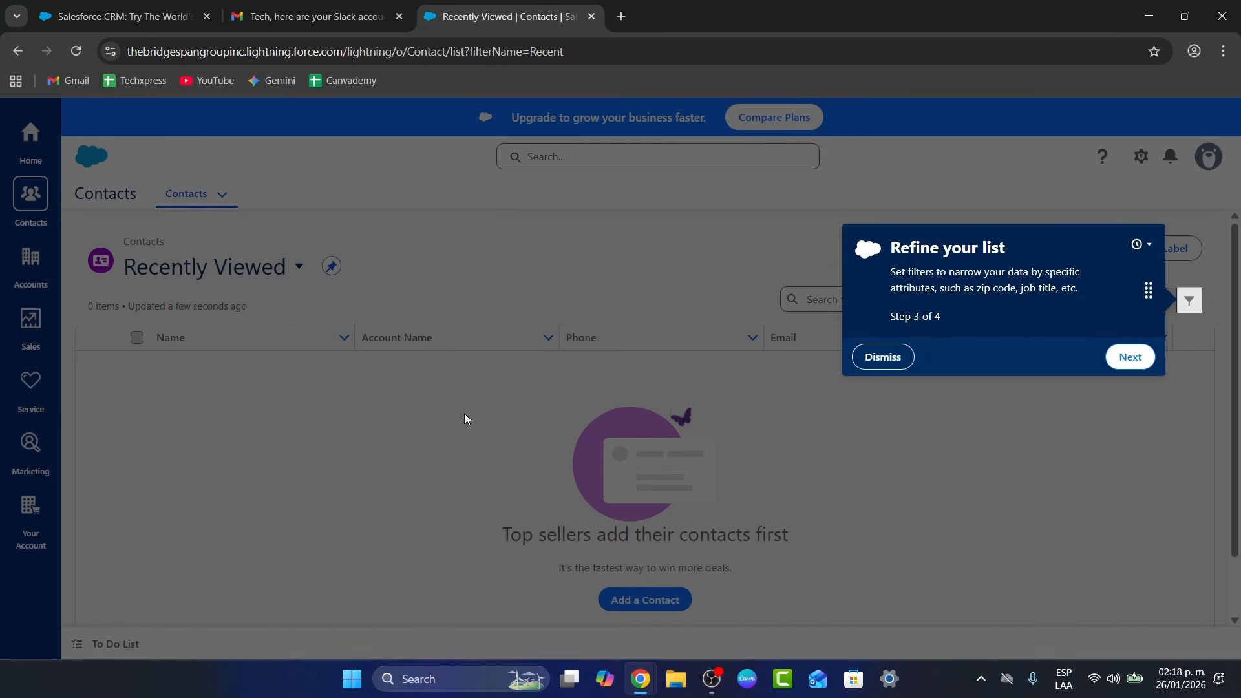
left_click(1131, 359)
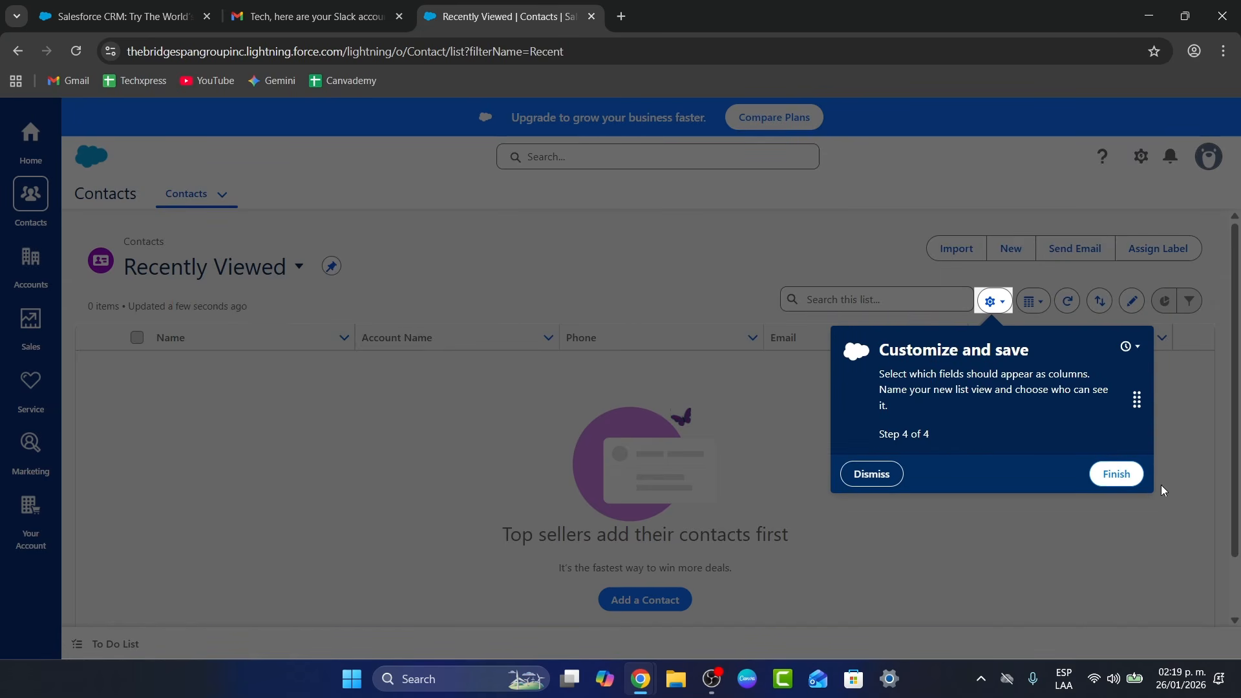
left_click(1128, 486)
left_click(123, 5)
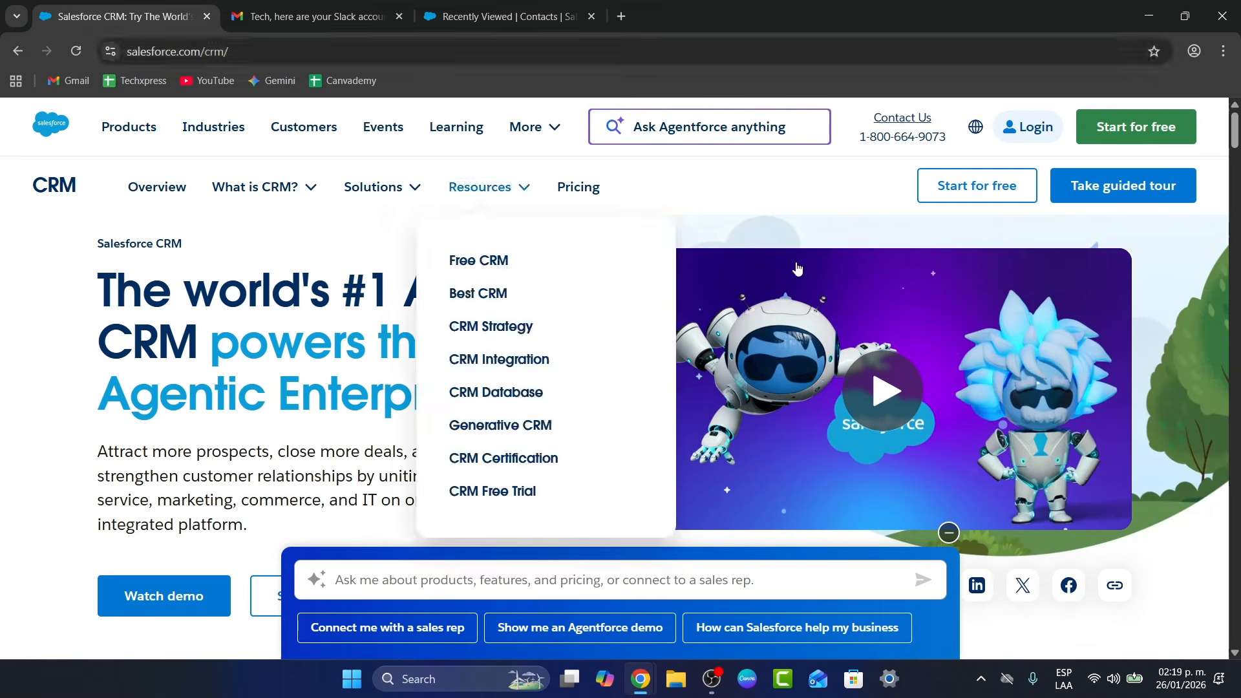
Open the 'Start for free' CRM signup form, then switch to the Slack email in Gmail
left_click(1125, 126)
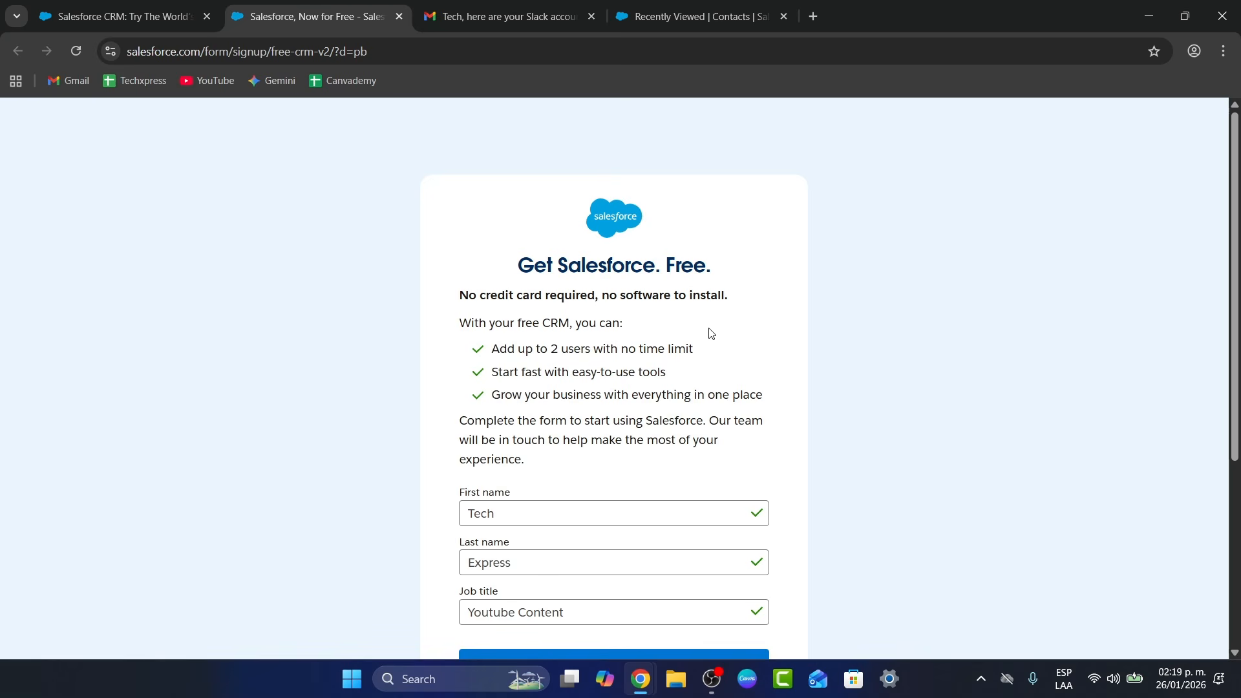
scroll(711, 333, "down", 2)
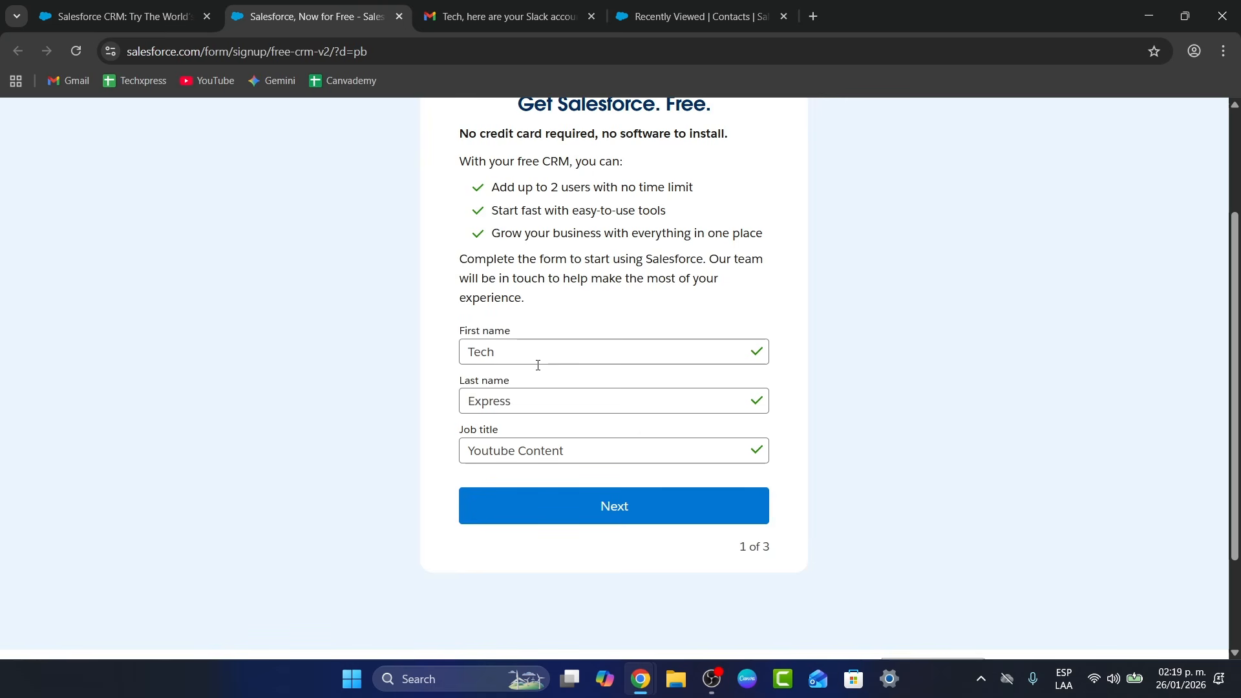
left_click(508, 16)
scroll(957, 363, "up", 5)
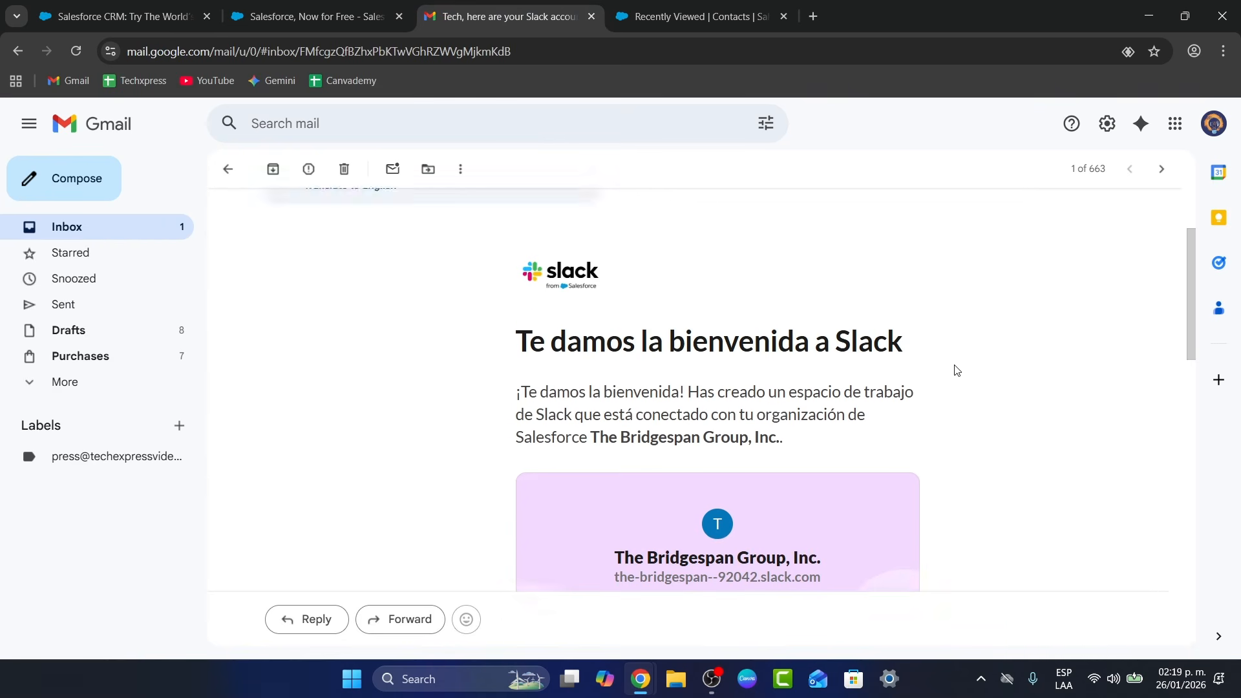
Read through the Slack welcome email and launch The Bridgespan Group workspace via ABRIR SLACK
scroll(957, 367, "down", 3)
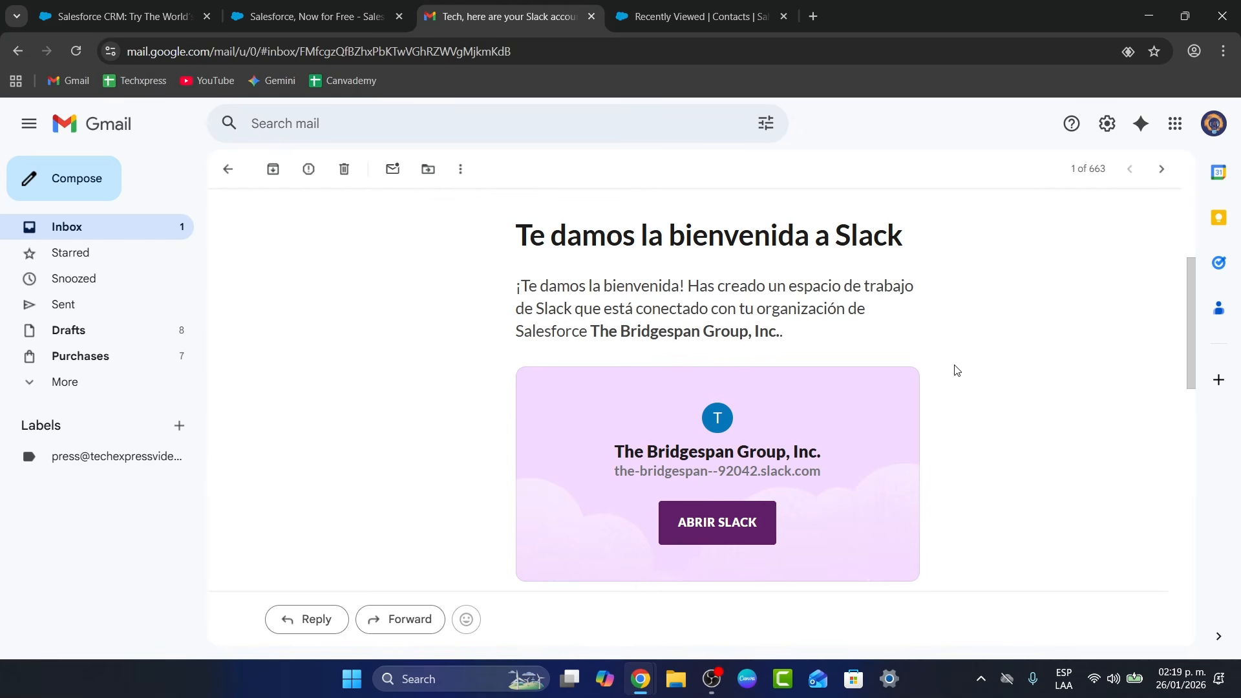
scroll(957, 370, "down", 1)
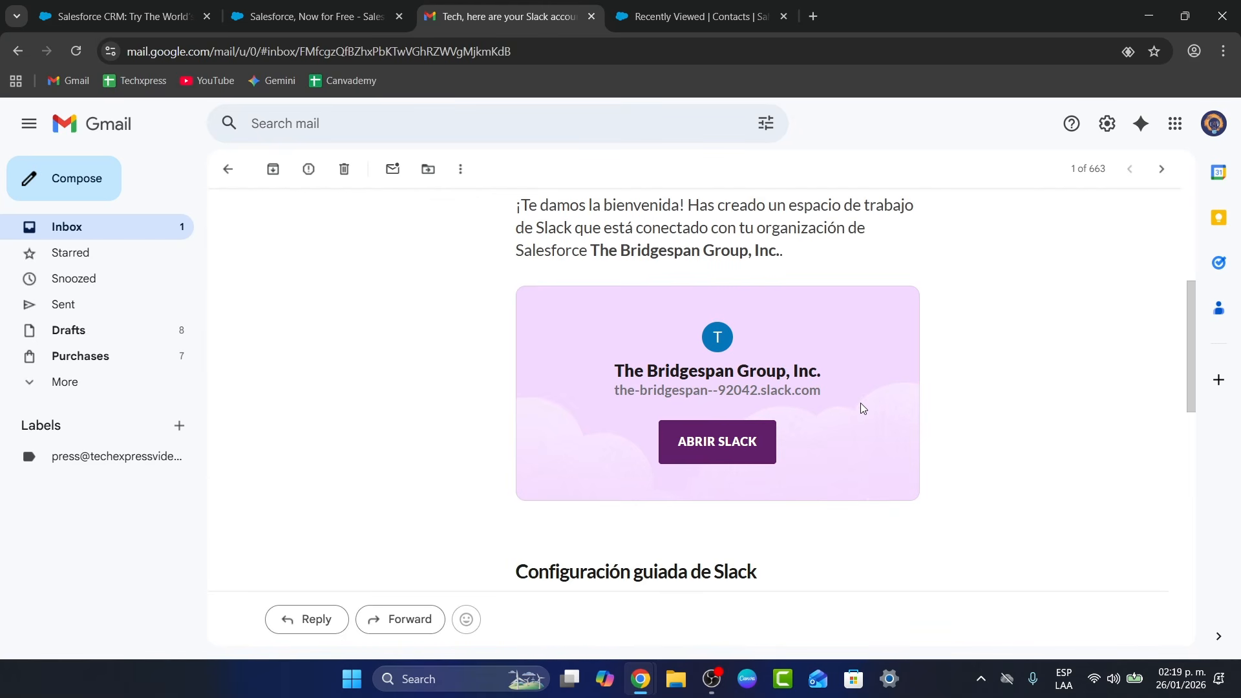
scroll(861, 405, "up", 3)
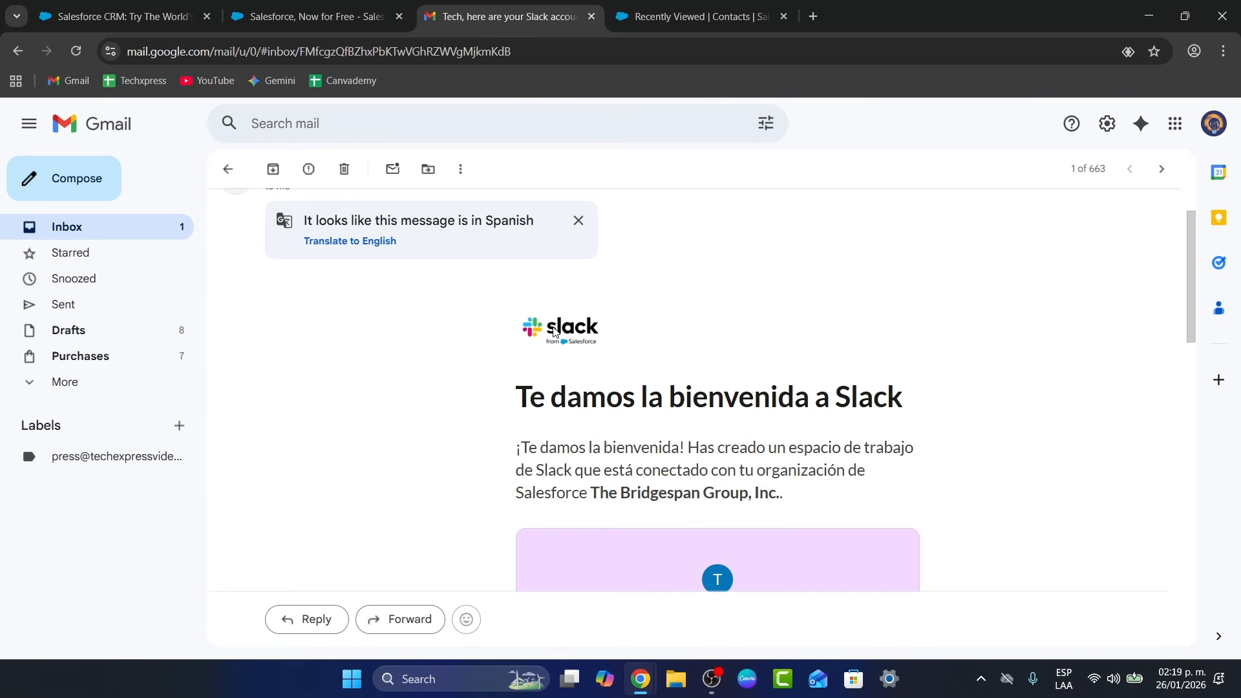
scroll(838, 497, "down", 2)
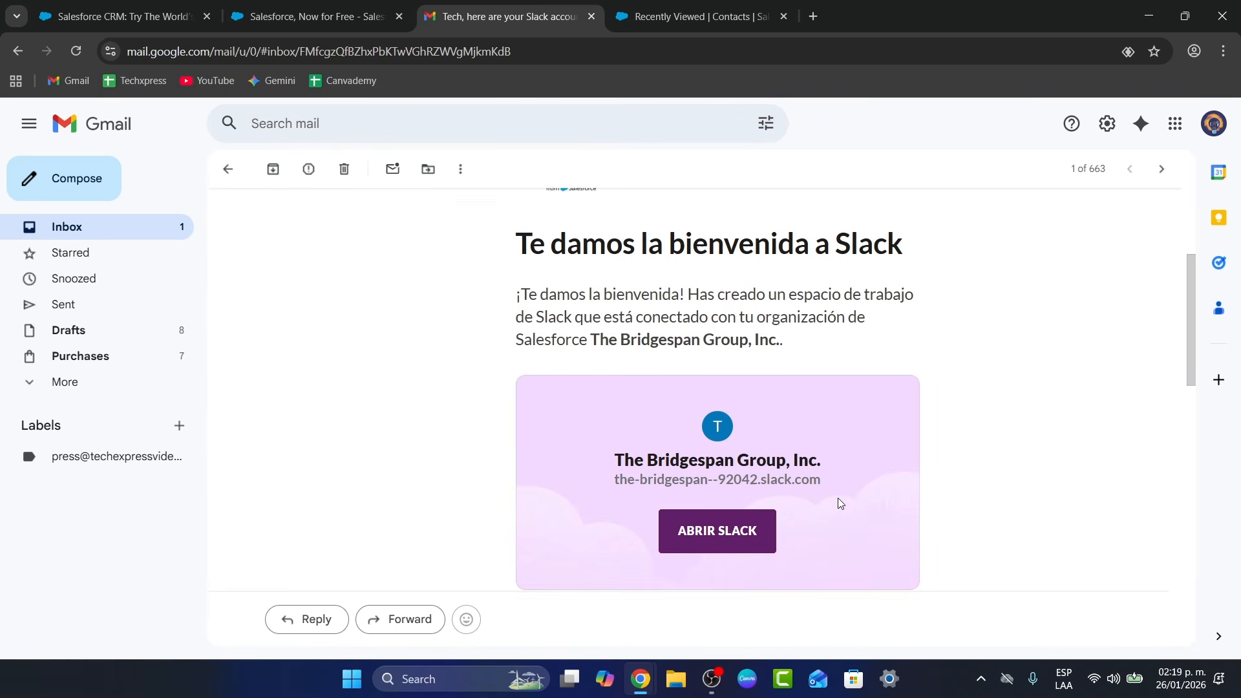
scroll(840, 504, "down", 1)
left_click(760, 444)
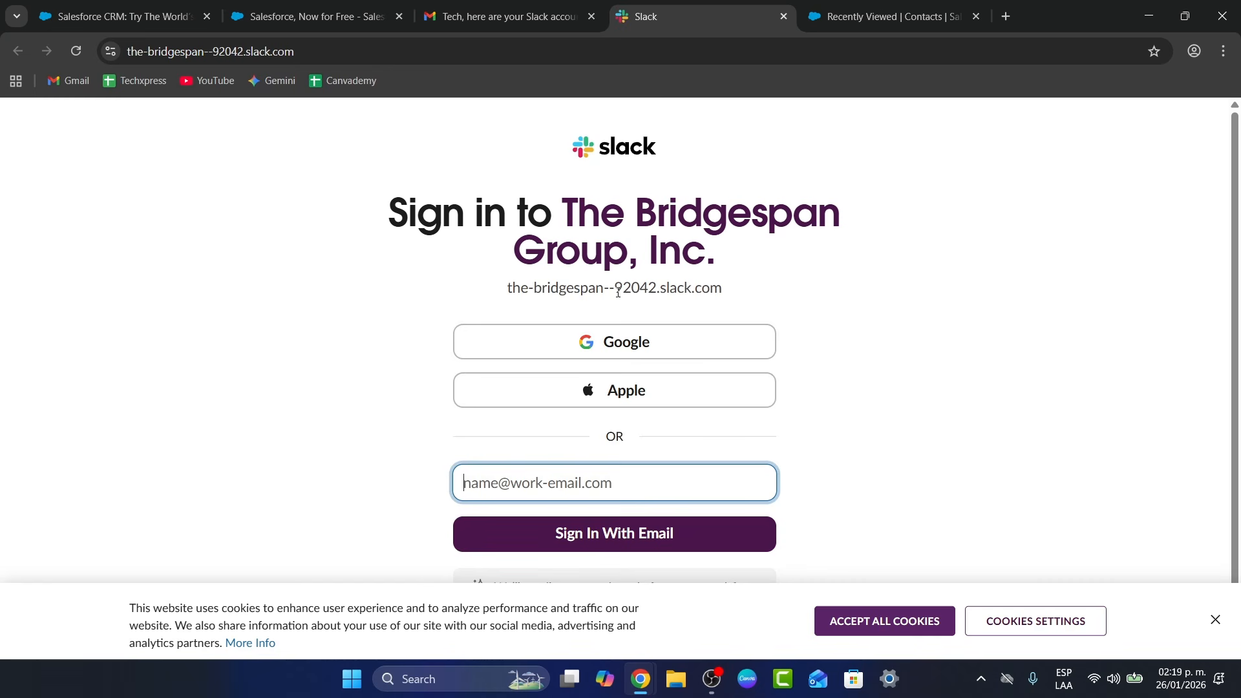
Sign in to the Slack workspace with a Google account, then switch back to Gmail
left_click_drag(550, 287, 507, 287)
left_click(737, 341)
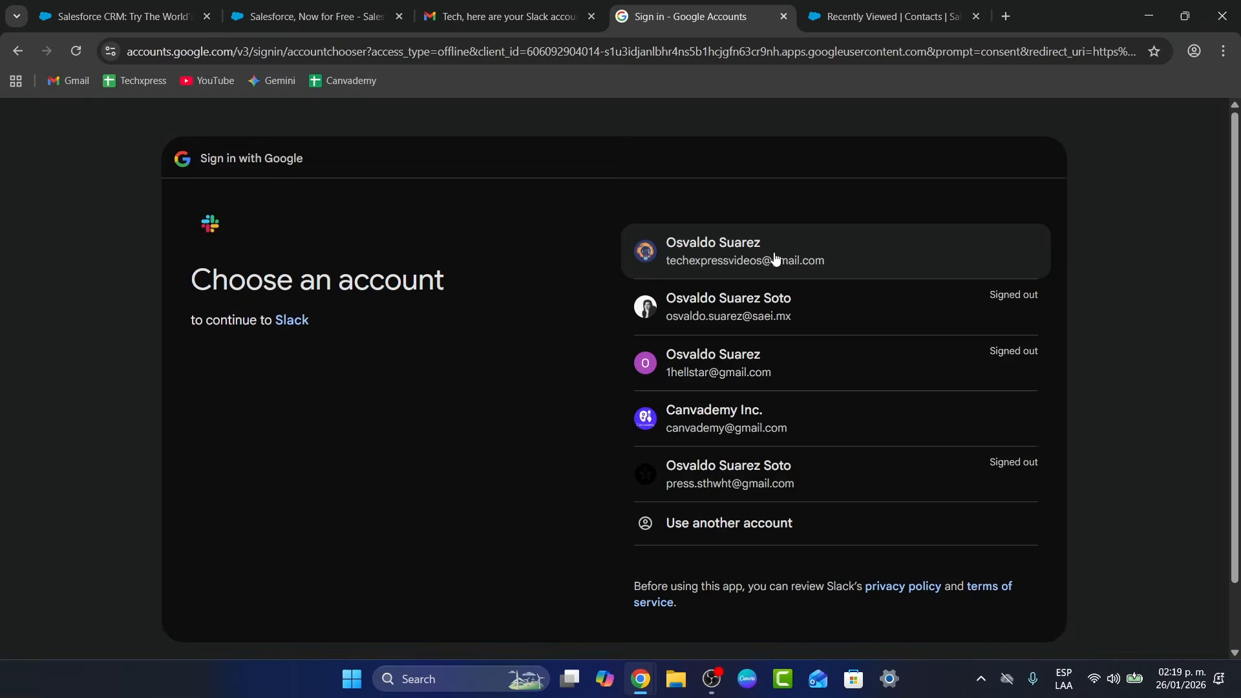
left_click(774, 257)
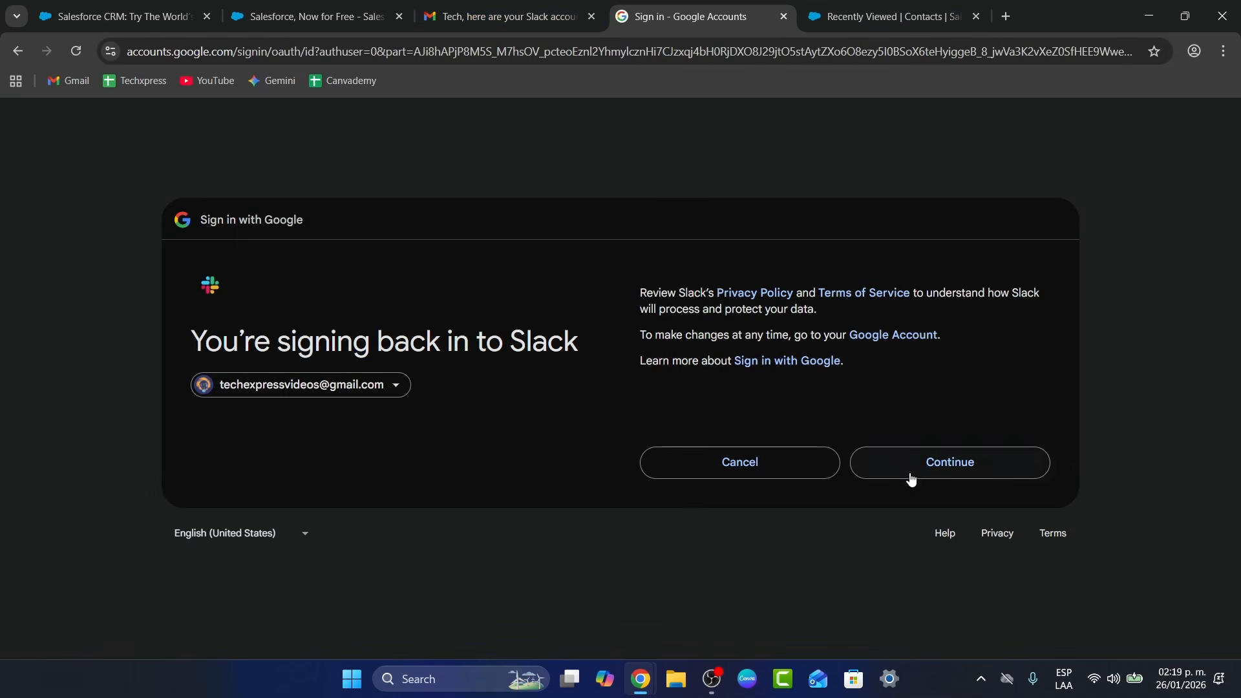
left_click(913, 465)
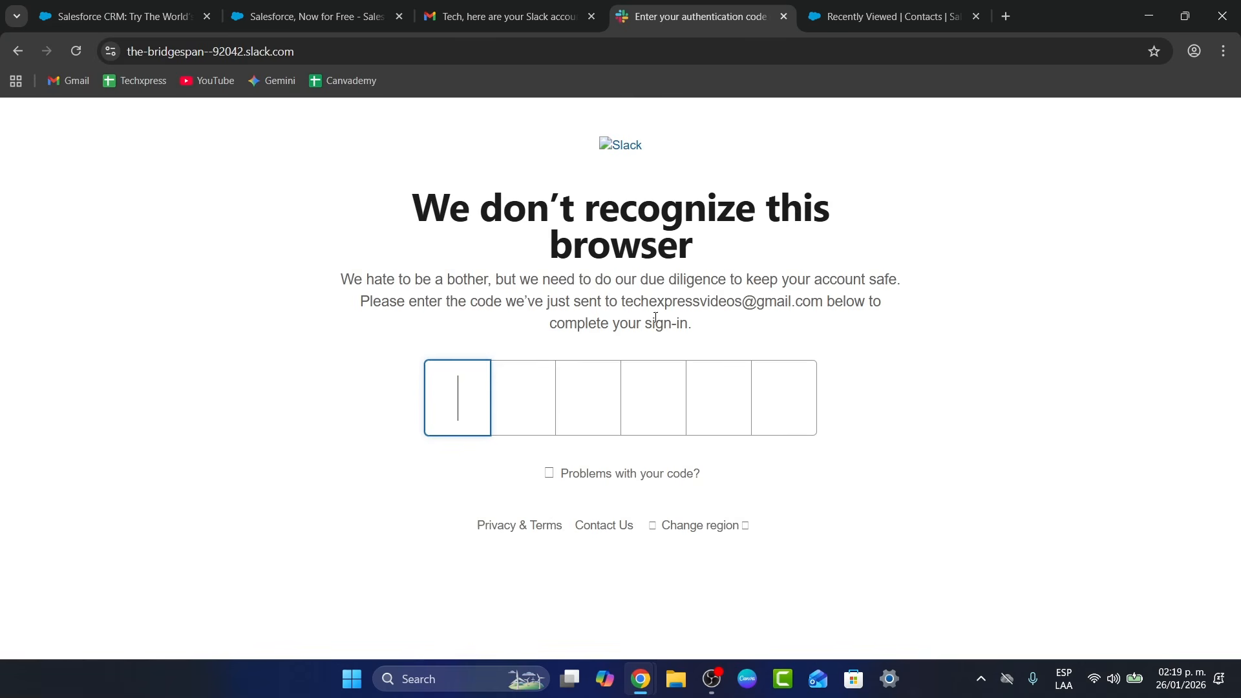
left_click(504, 16)
Look through the Salesforce welcome email in the inbox, then return to the inbox
left_click(105, 231)
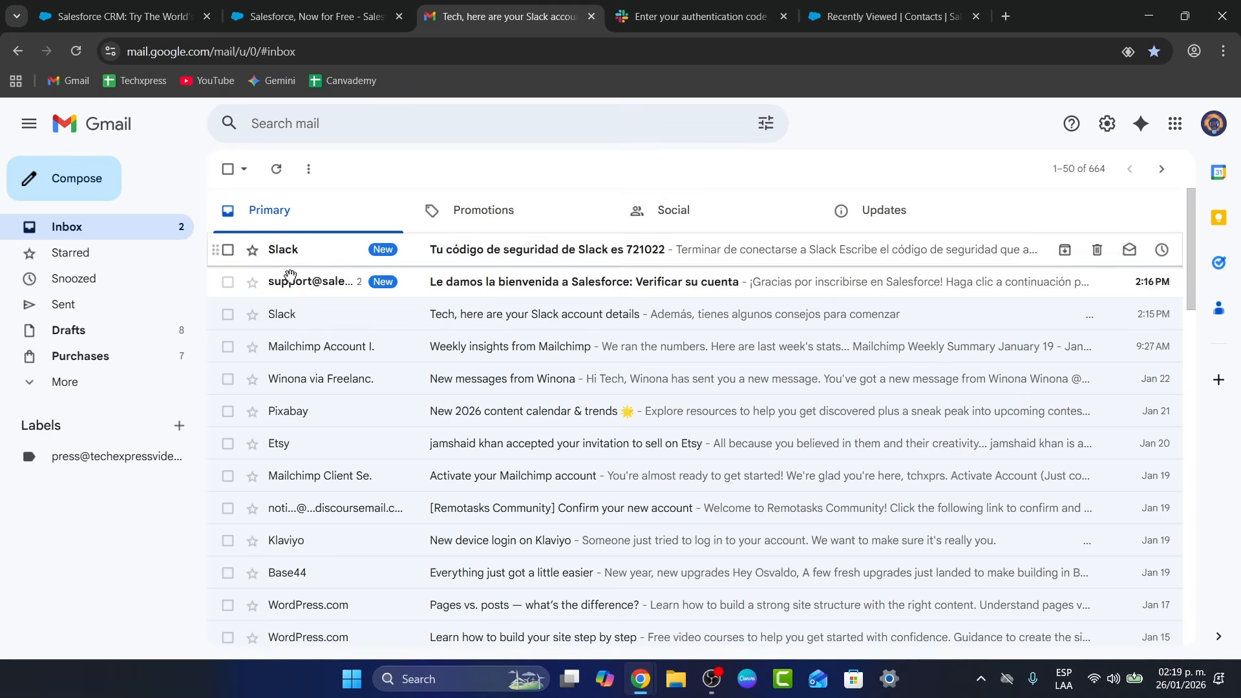
left_click(338, 281)
scroll(737, 388, "down", 3)
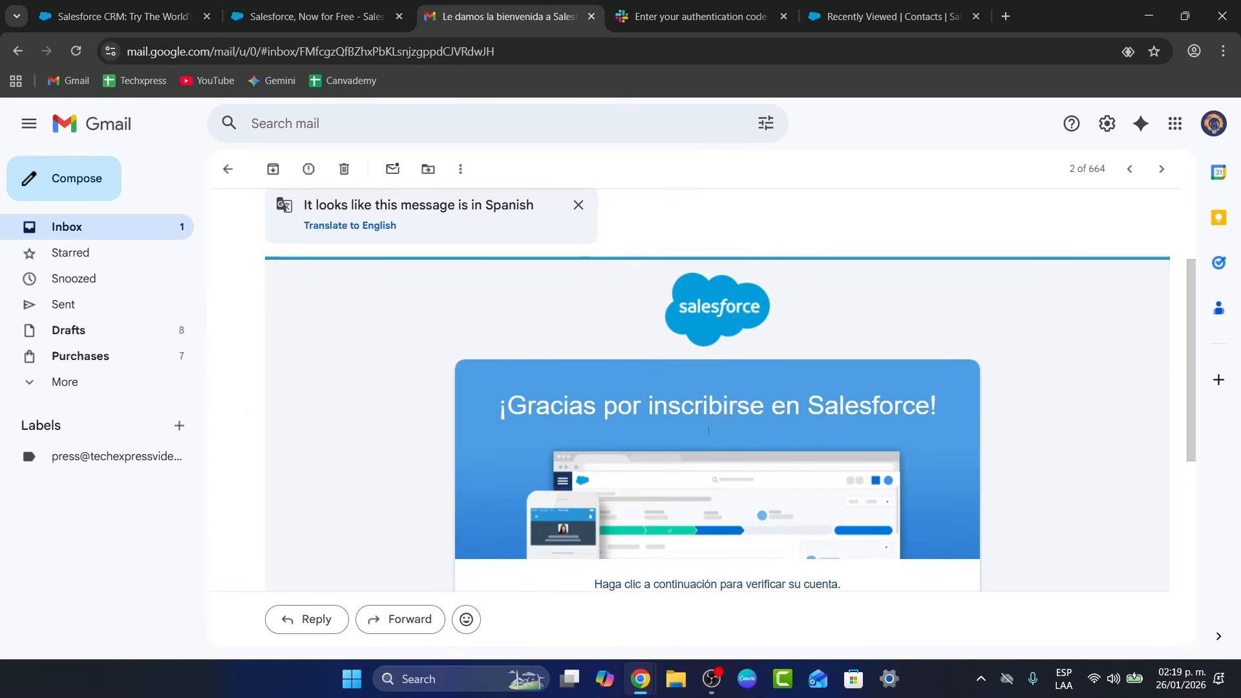
scroll(745, 474, "down", 2)
left_click(188, 226)
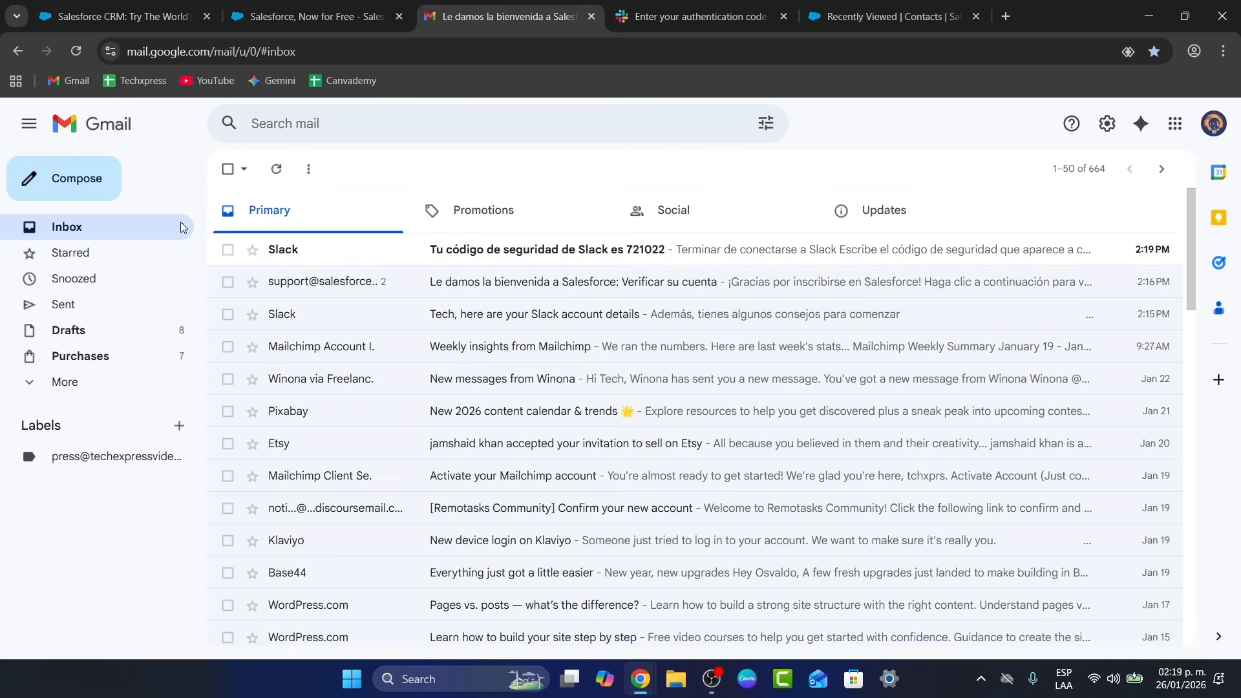
Copy the security code from the Slack email and paste it into Slack's code boxes
left_click(344, 251)
scroll(749, 462, "down", 5)
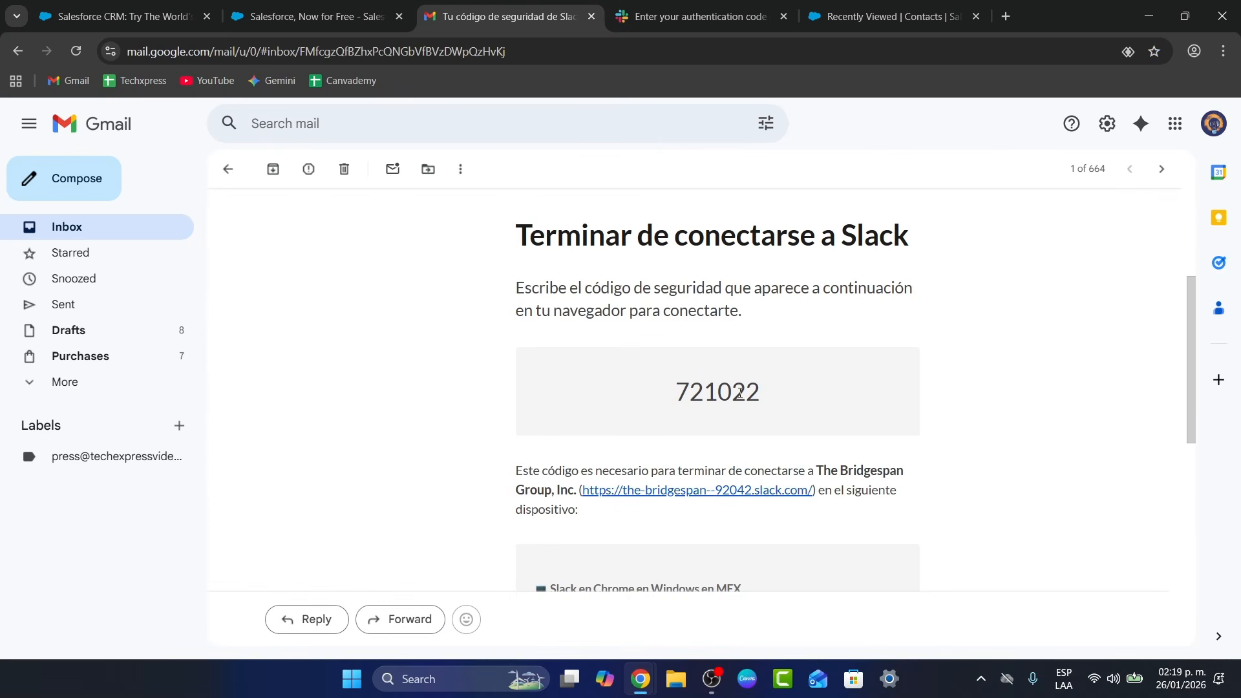
double_click(717, 392)
key("ctrl+c")
left_click(698, 16)
key("ctrl+v")
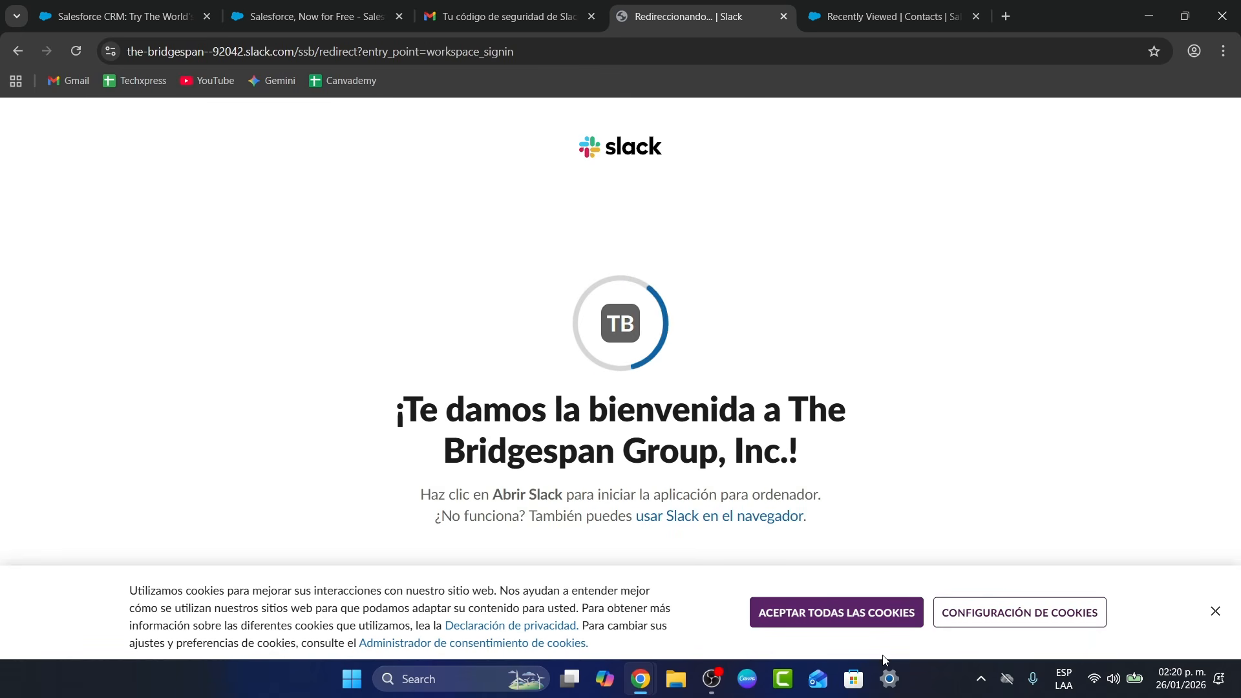
Accept all cookies on the Slack welcome page and return to the Salesforce Contacts tab
left_click(880, 624)
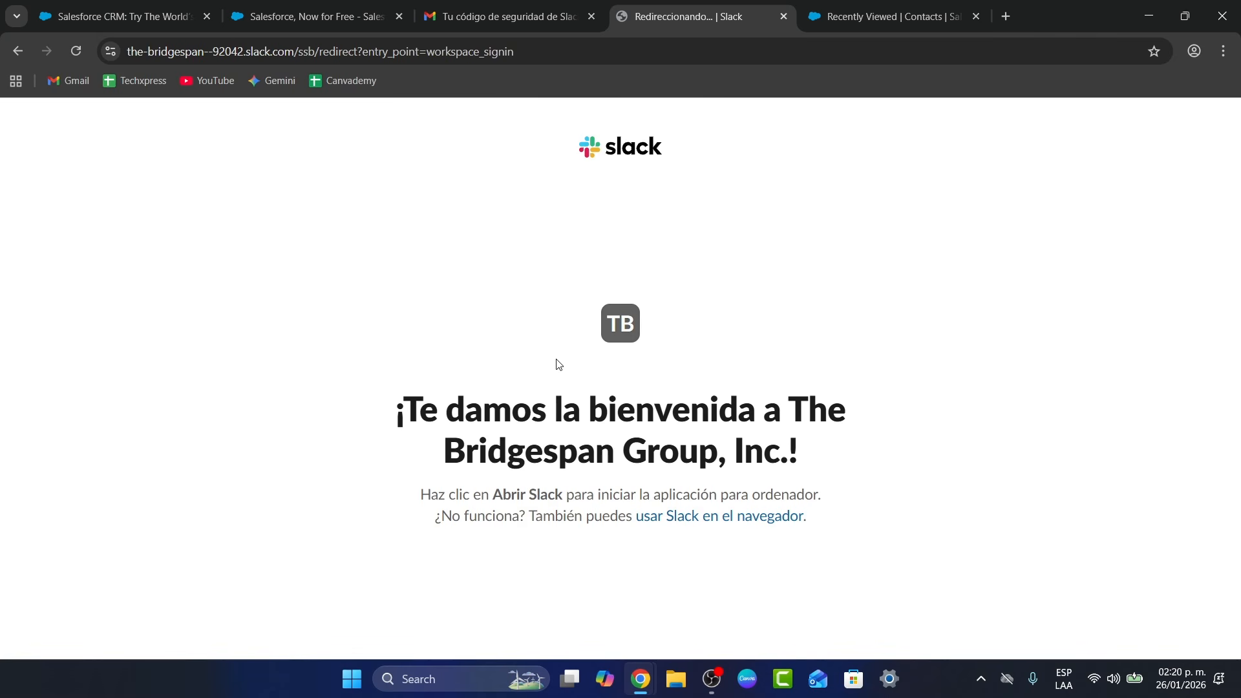
left_click(874, 9)
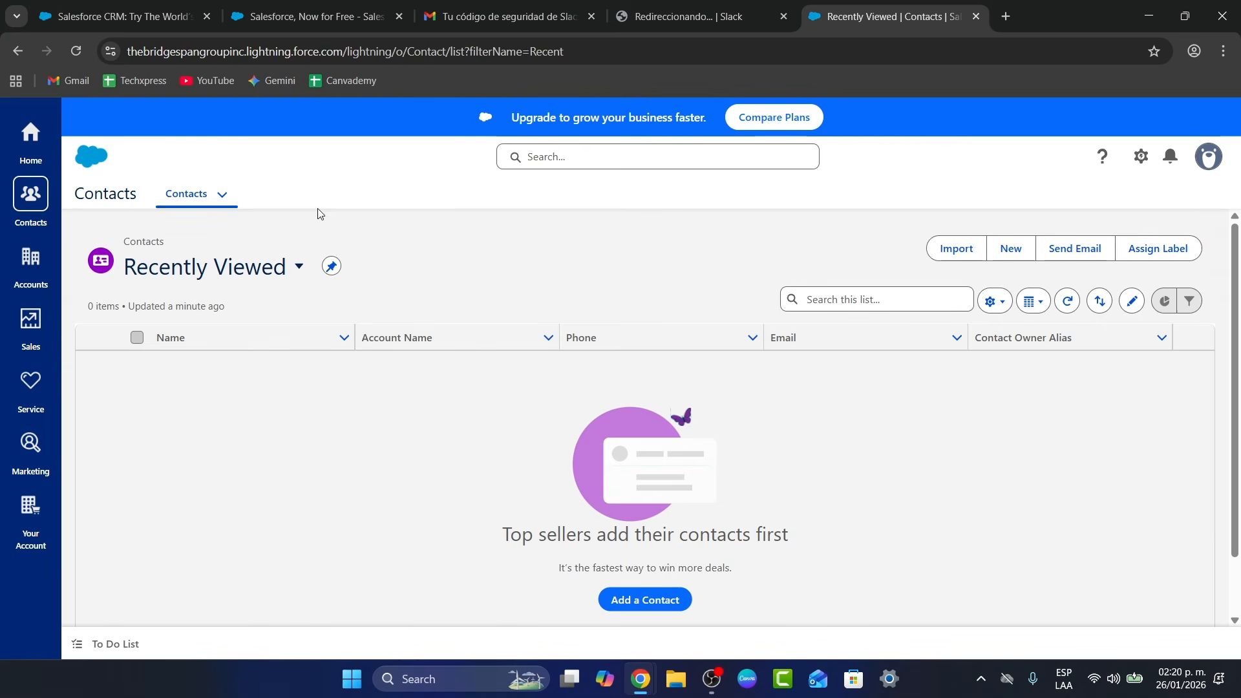
Open Home and scroll through its leads, opportunities, contacts, open cases and Make It Your Home cards
left_click(45, 154)
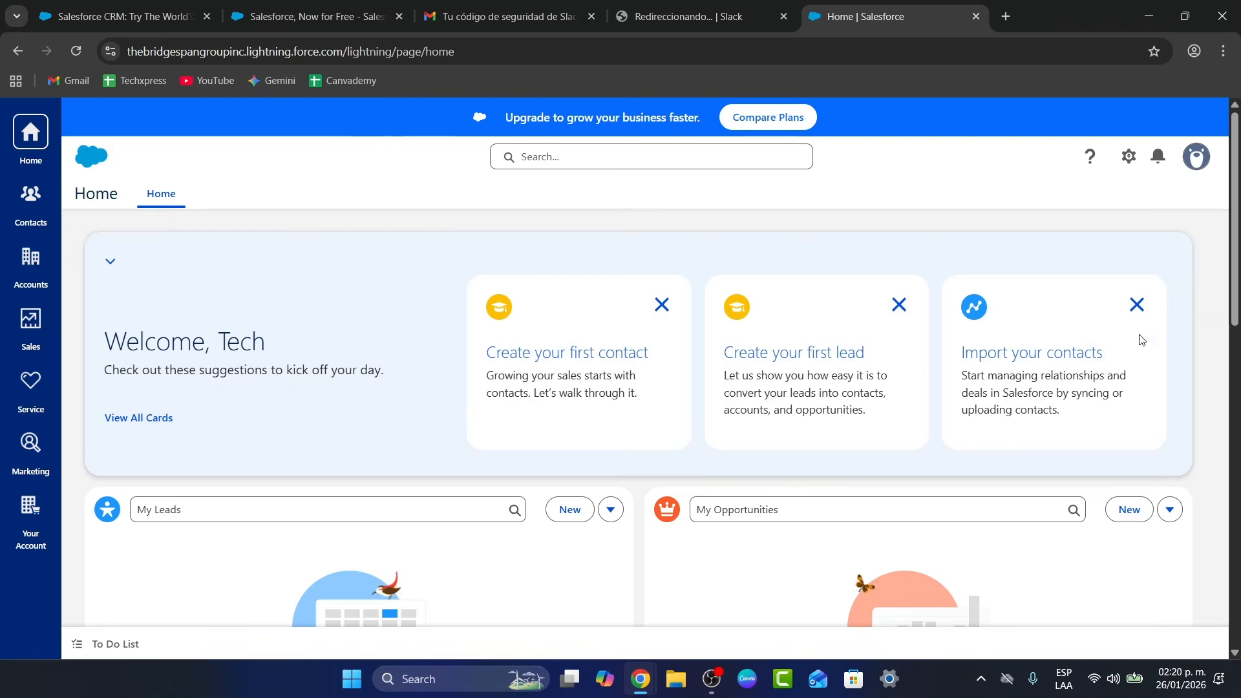
scroll(457, 414, "down", 3)
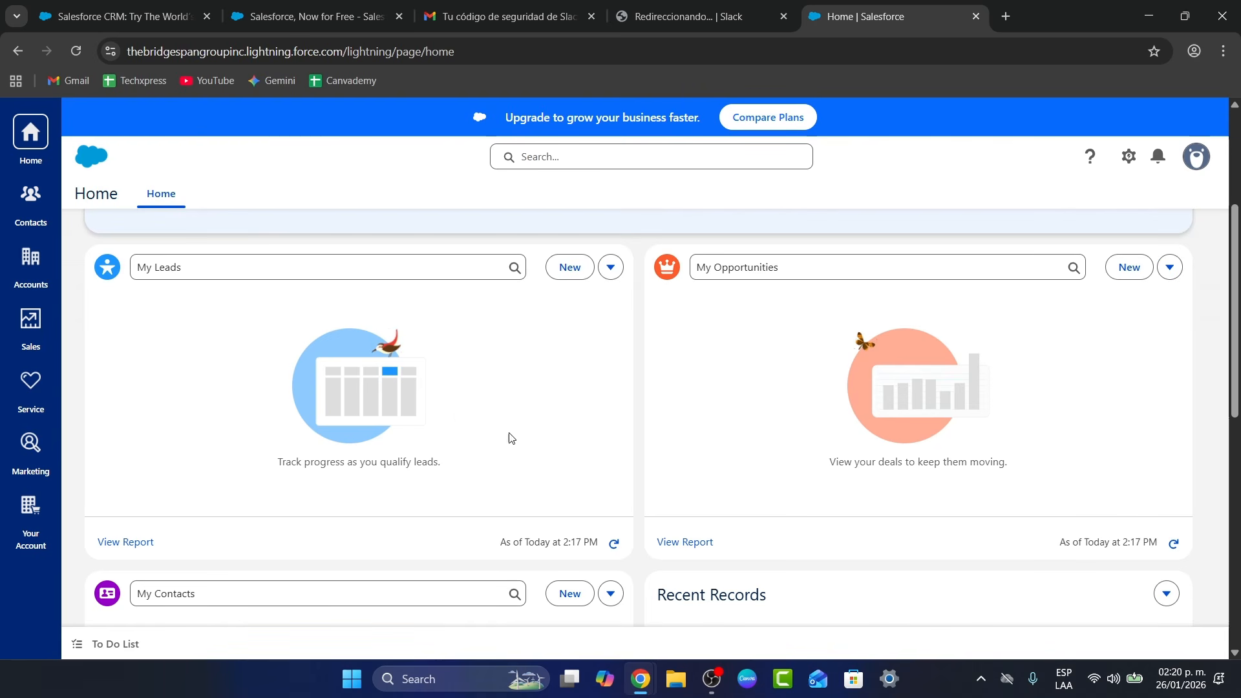
scroll(872, 474, "down", 4)
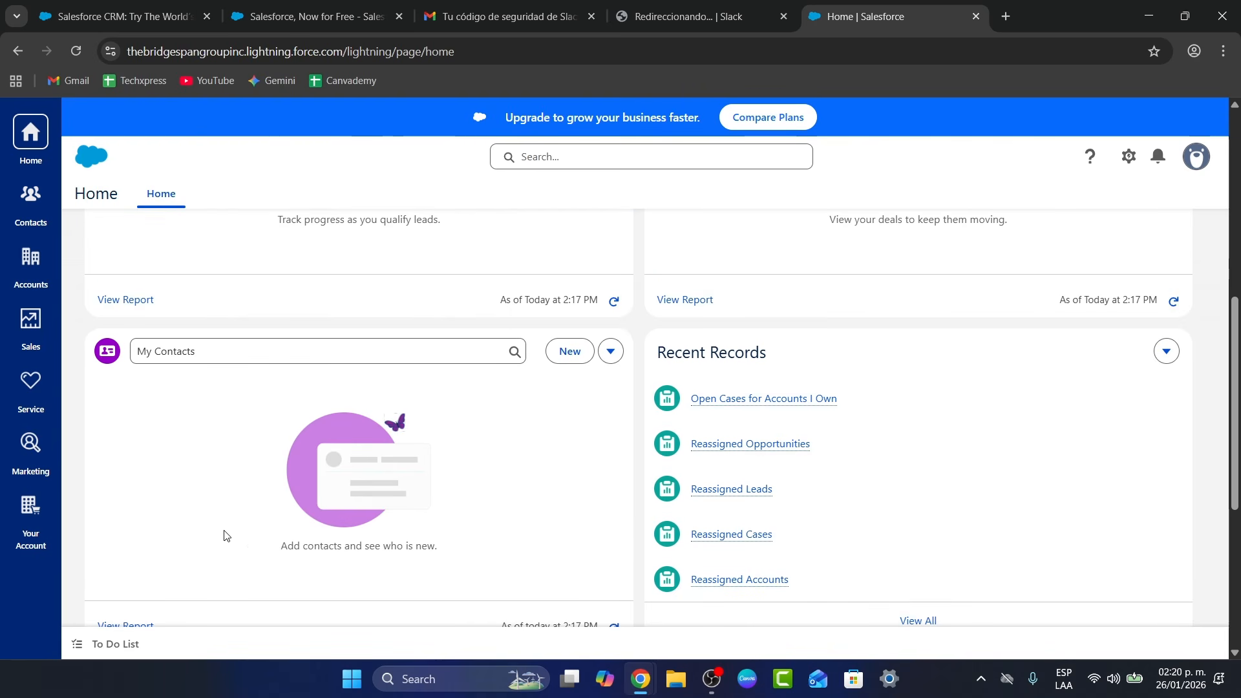
scroll(568, 459, "down", 3)
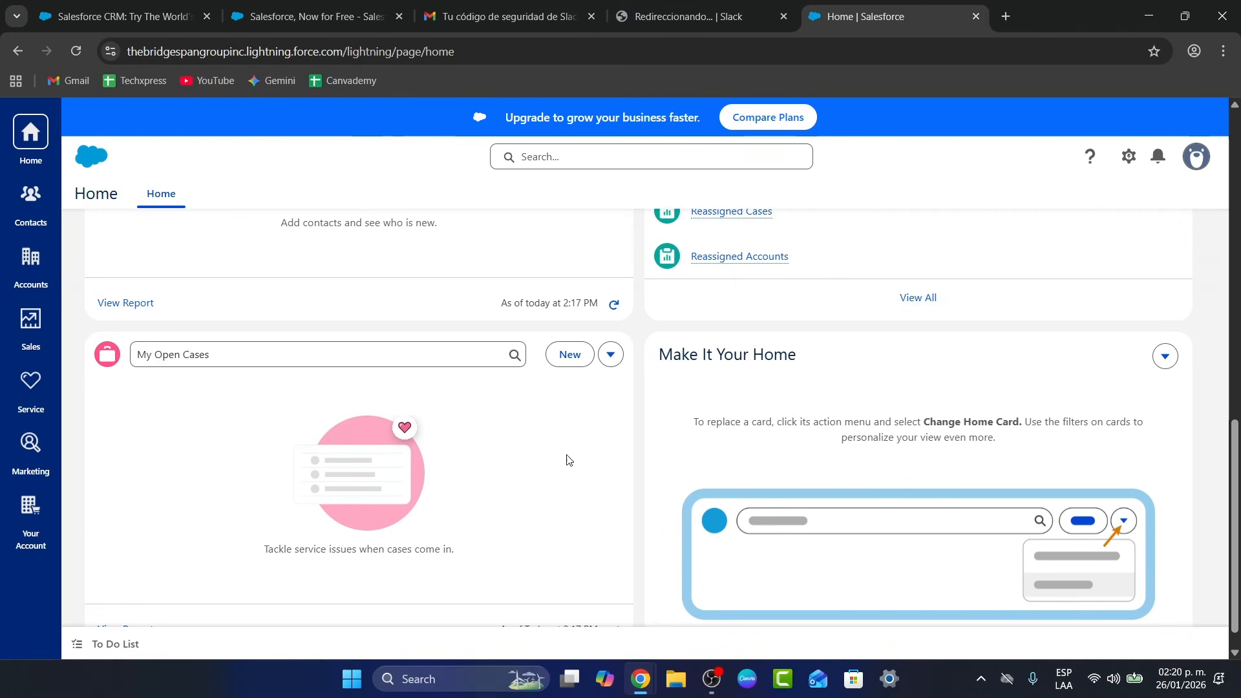
scroll(729, 471, "down", 1)
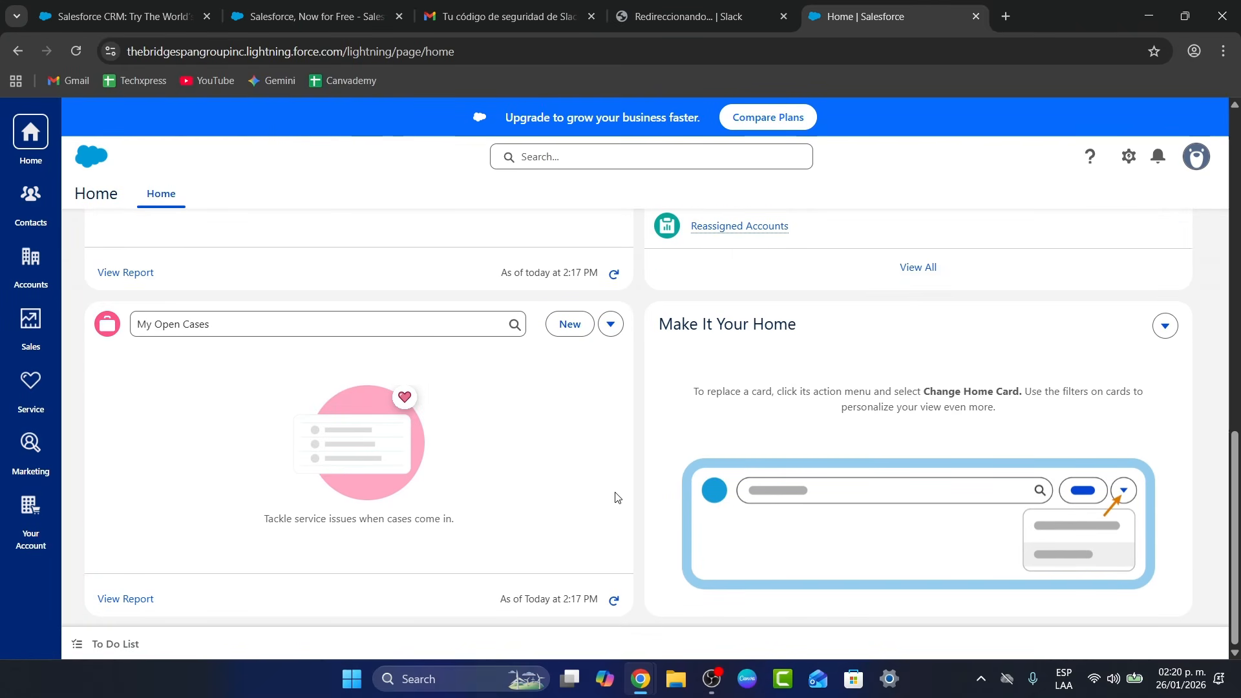
Start a new task from the To Do List, assigned to Tech Express
left_click(115, 644)
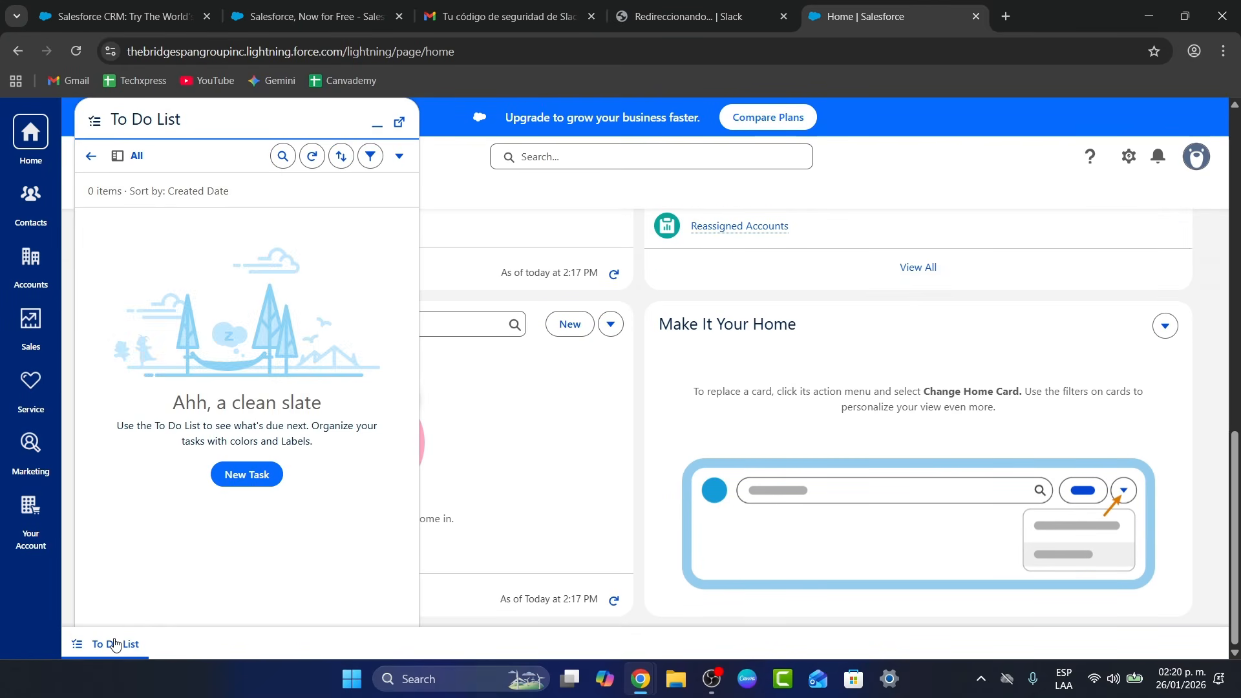
left_click(263, 477)
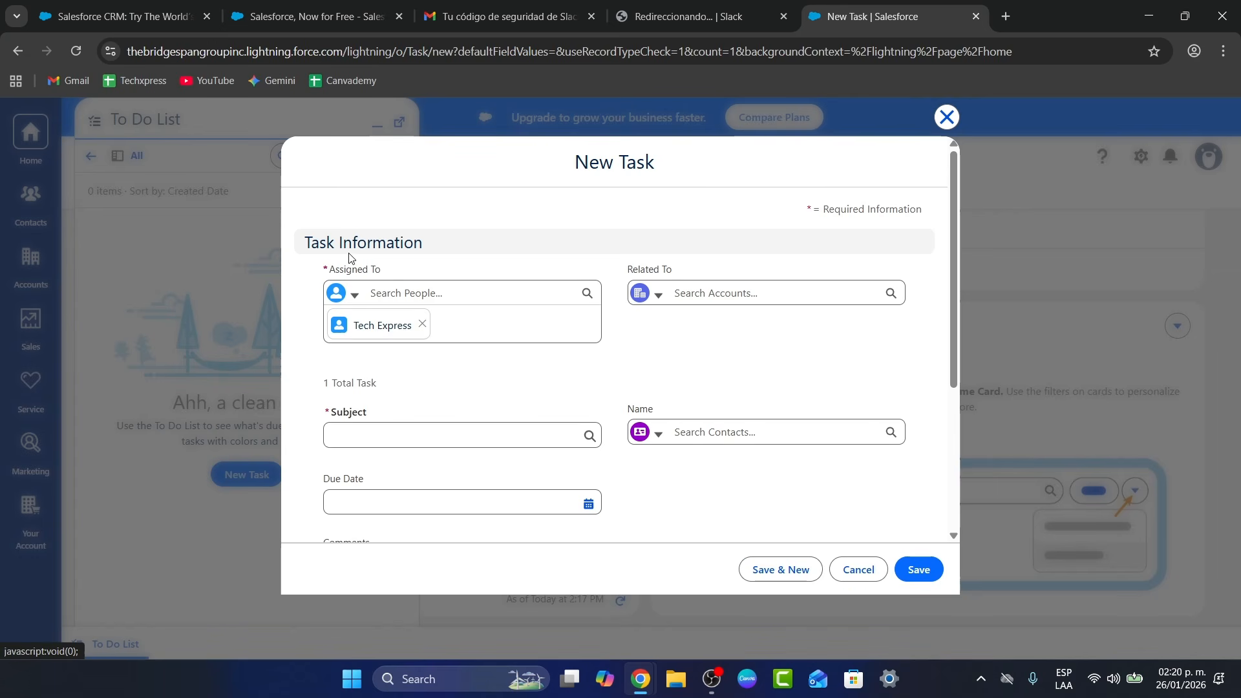
left_click(385, 328)
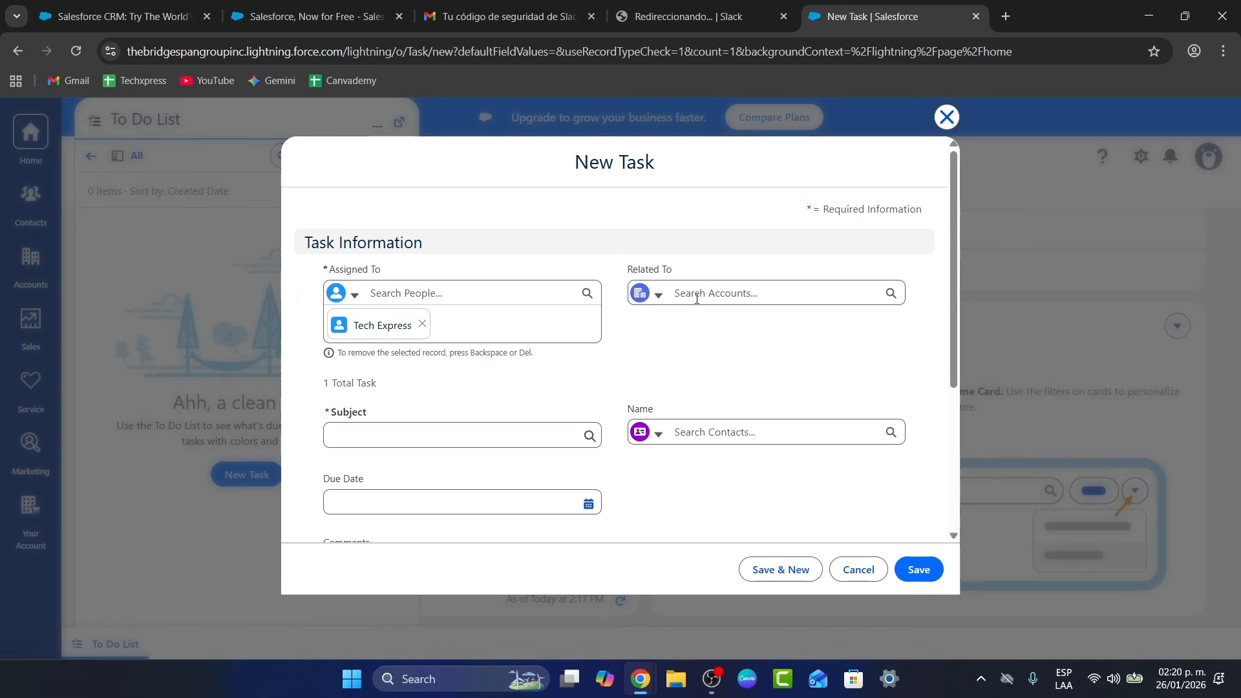
Begin a new related account of type Cliente, then cancel it
left_click(664, 298)
left_click(674, 325)
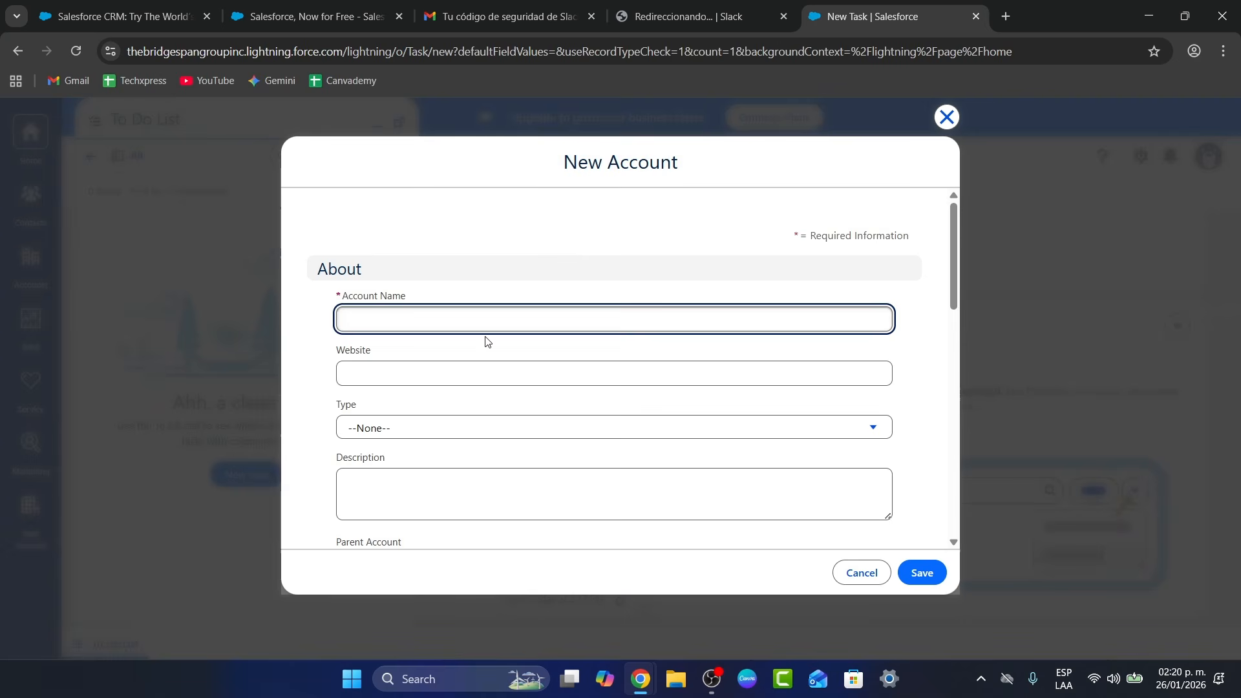
scroll(486, 341, "down", 3)
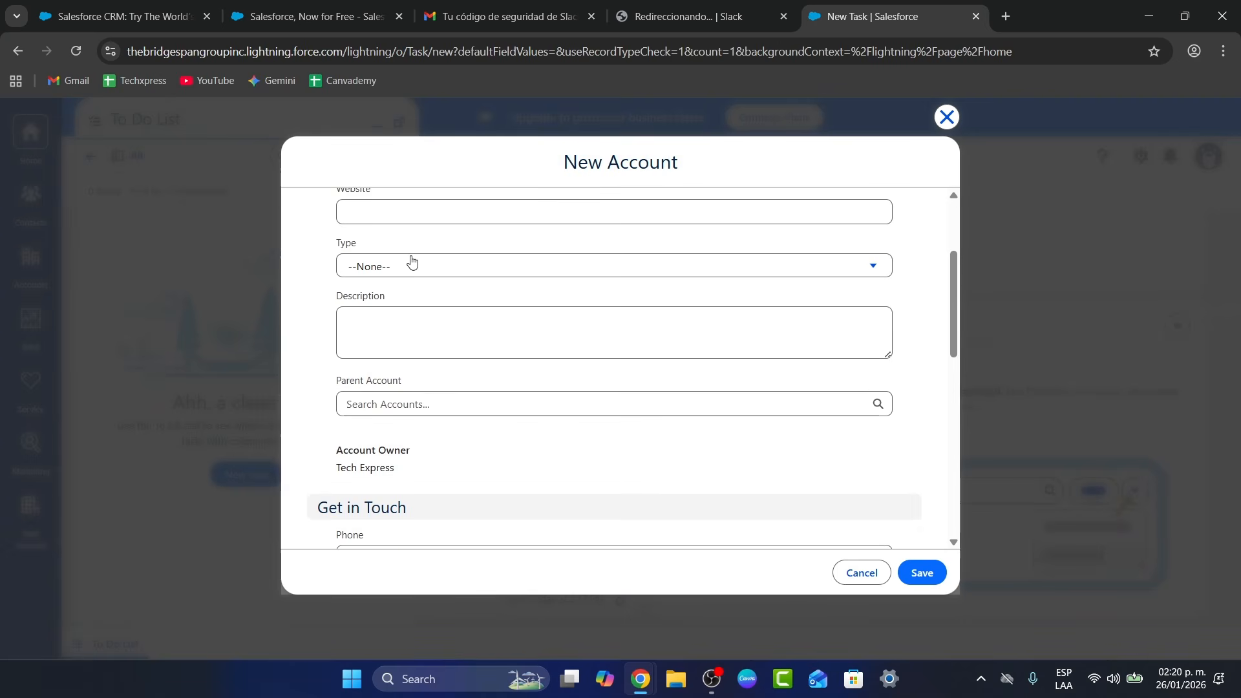
left_click(411, 260)
left_click(457, 375)
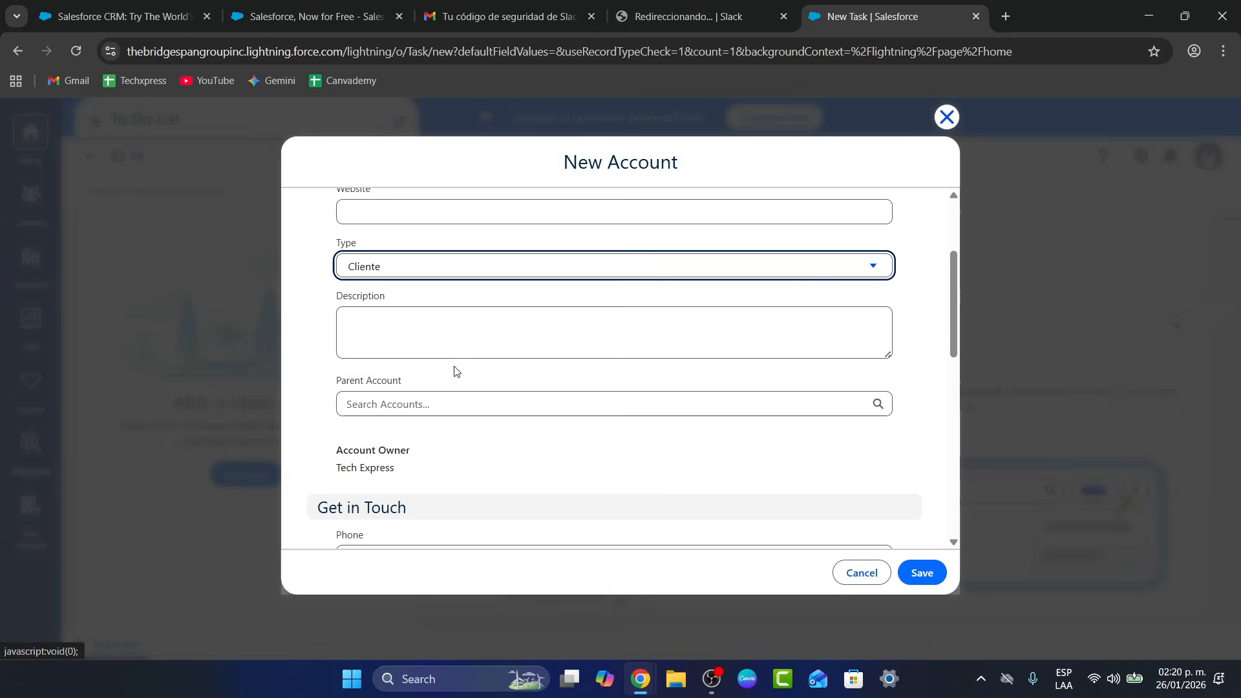
left_click(466, 322)
scroll(453, 407, "down", 4)
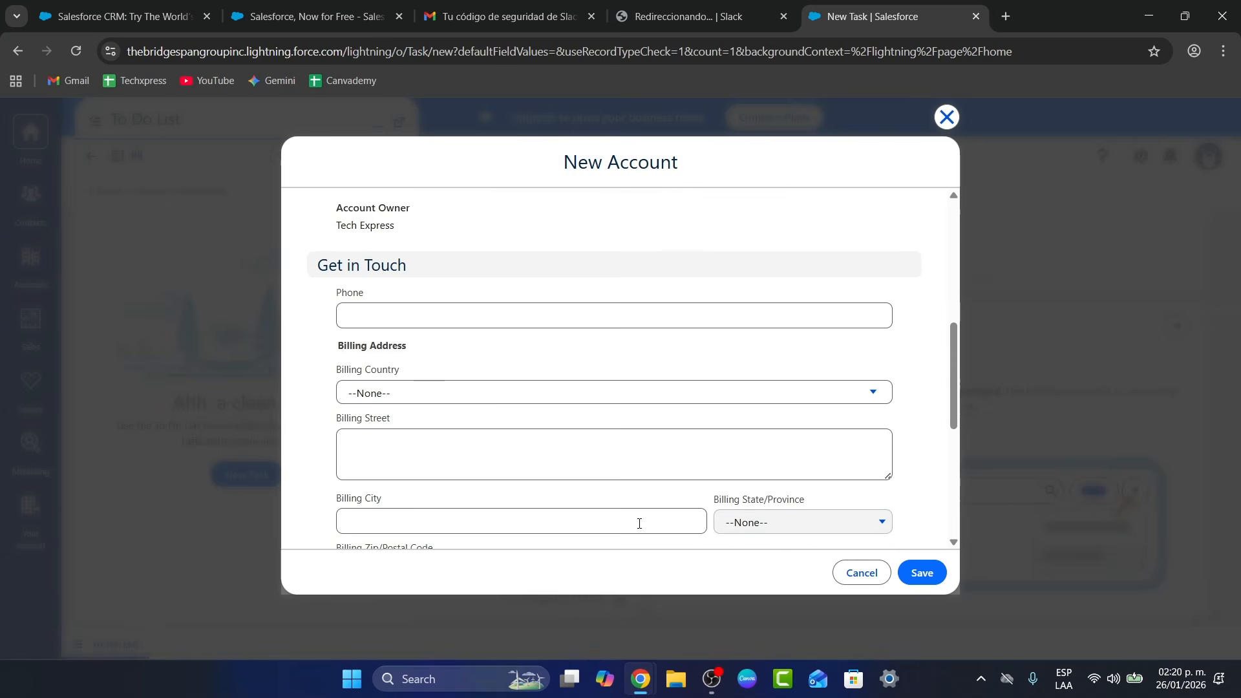
scroll(639, 524, "down", 5)
left_click(862, 573)
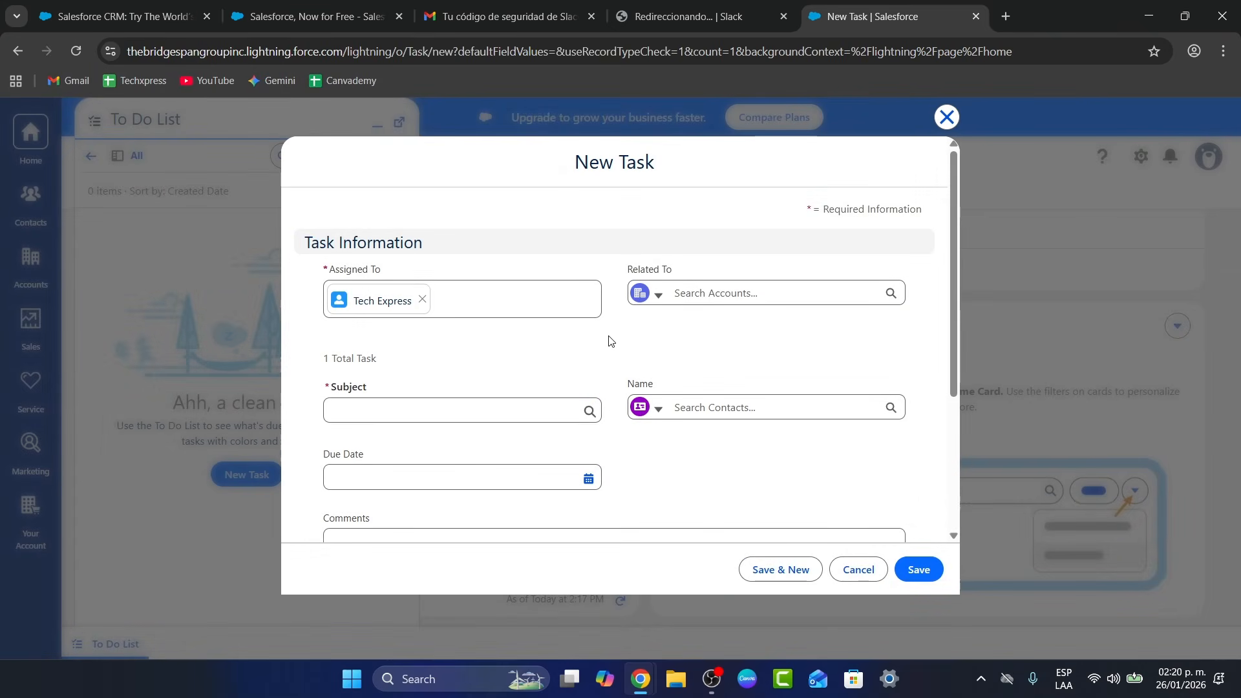
Set the task subject to Call
left_click(484, 415)
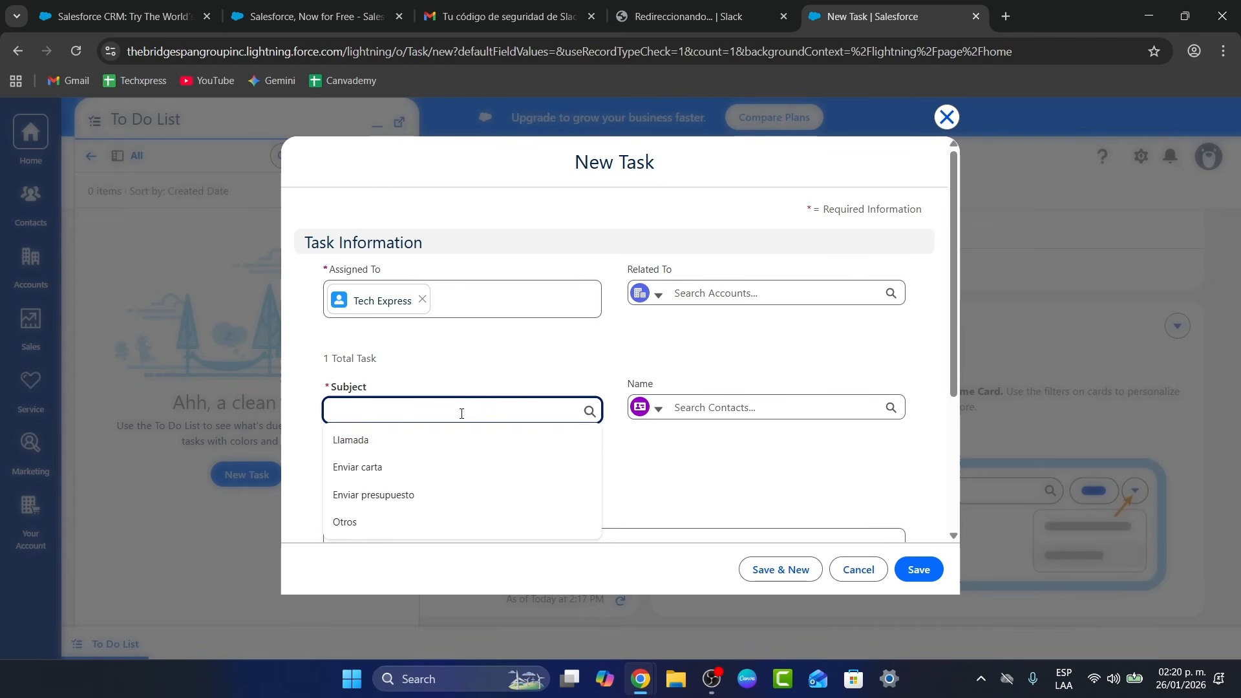
type("Call")
left_click(825, 369)
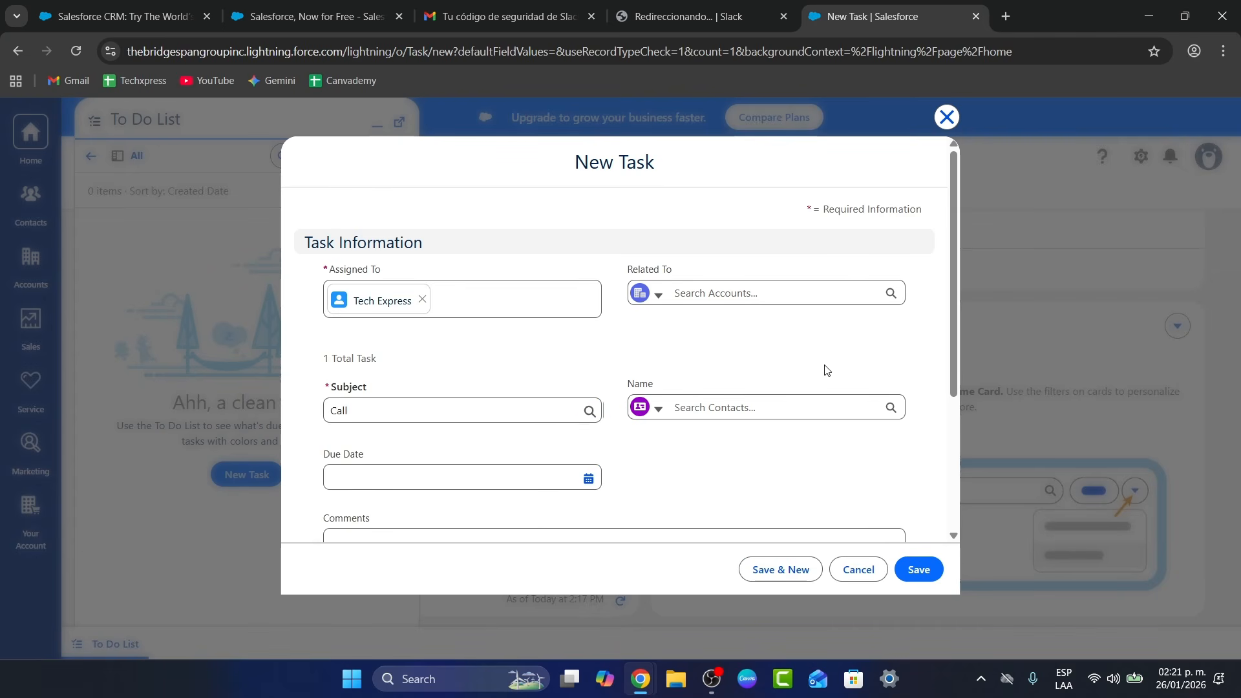
Search Contacts for the contact's first name in the task's Name field
left_click(746, 408)
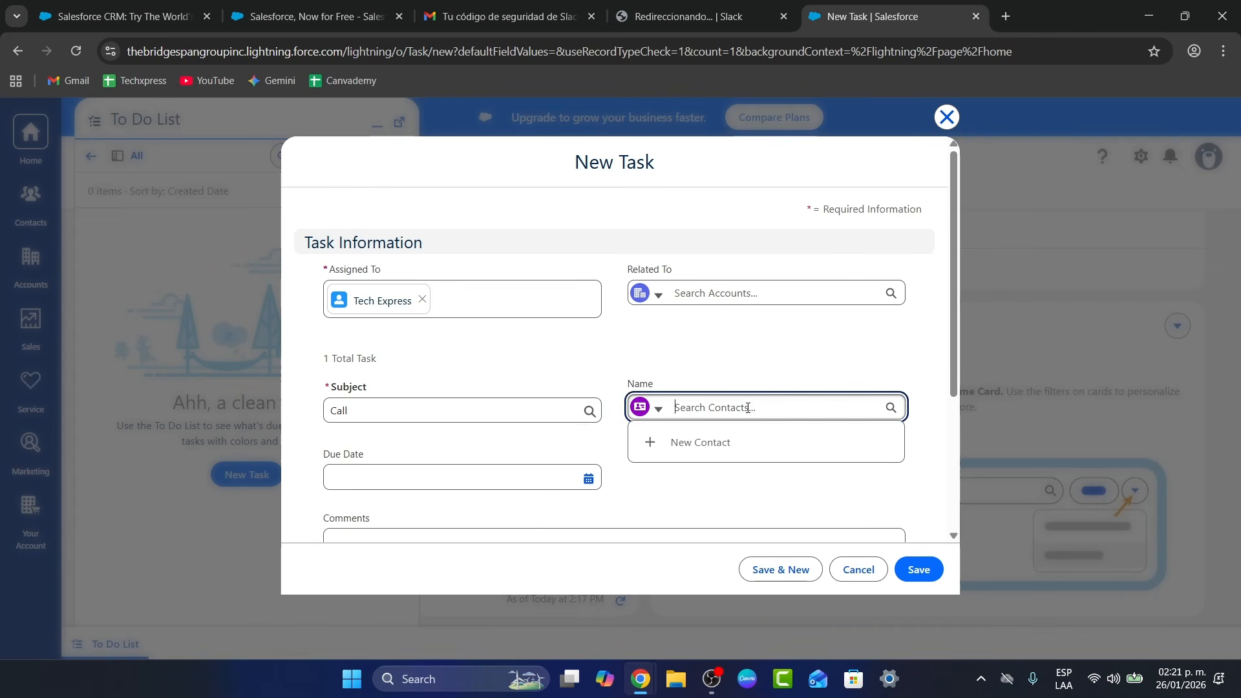
left_click(656, 408)
left_click(687, 437)
left_click(715, 407)
type("G")
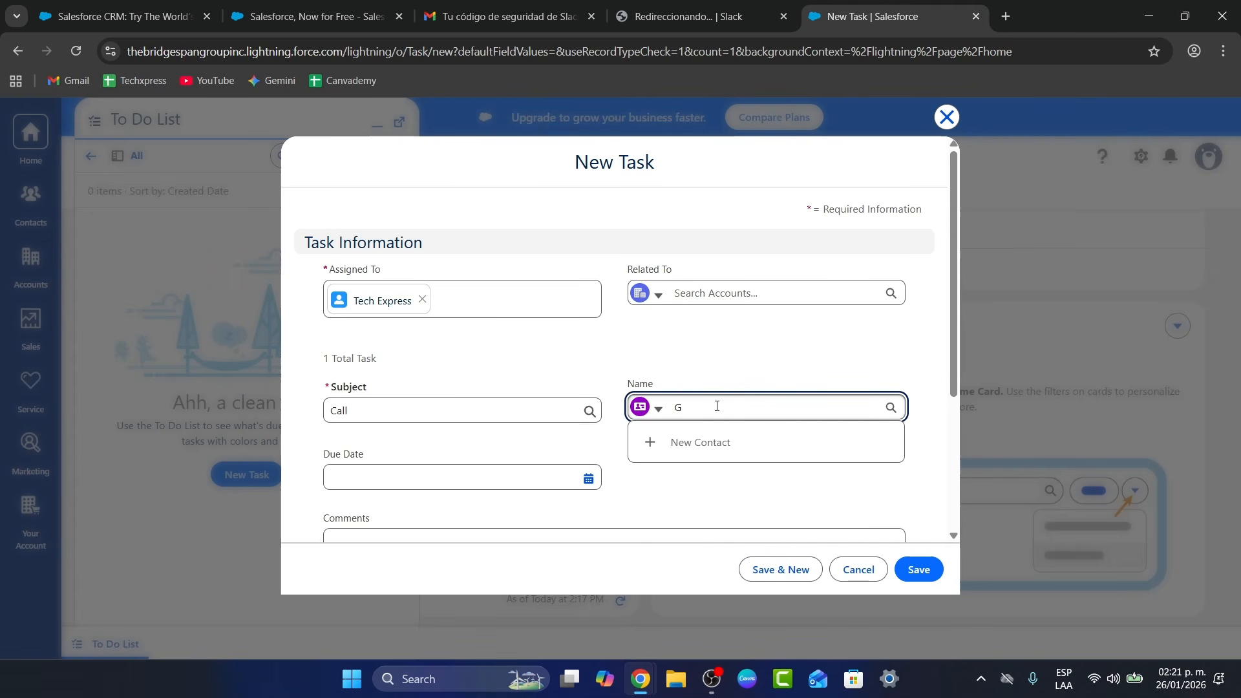
type("abriel")
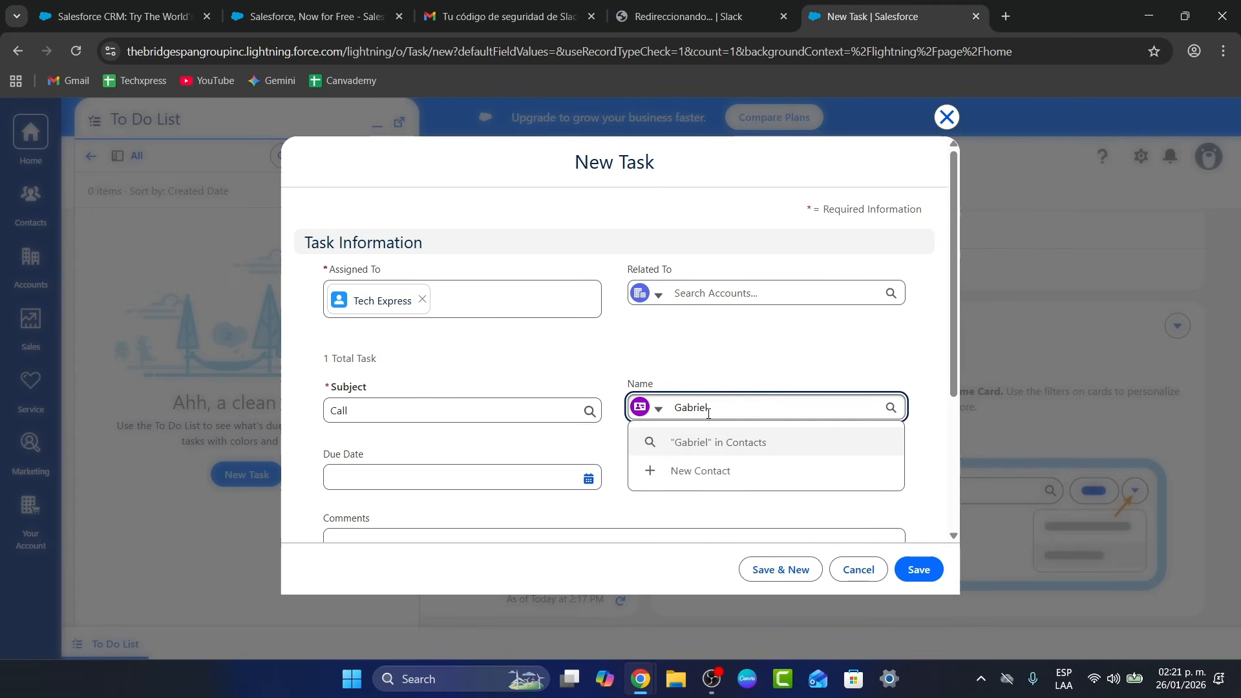
left_click(556, 452)
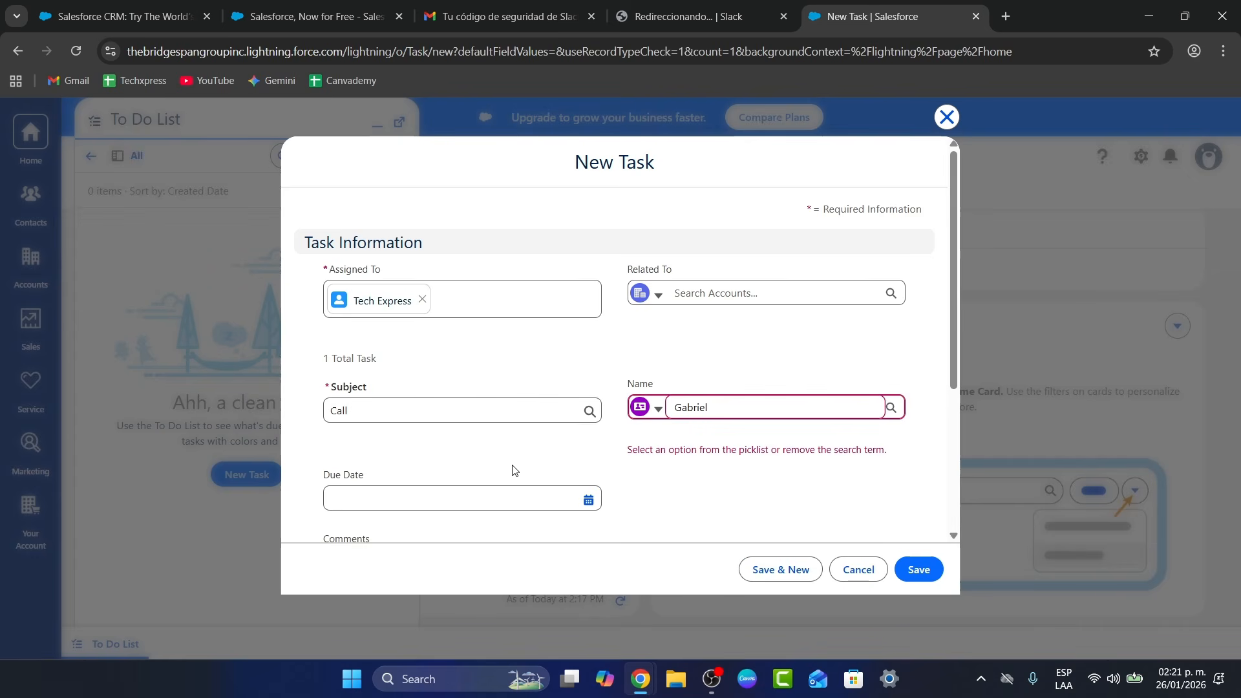
left_click(685, 409)
Create a new contact with salutation Sr. and enter the contact's first and last name
left_click(708, 469)
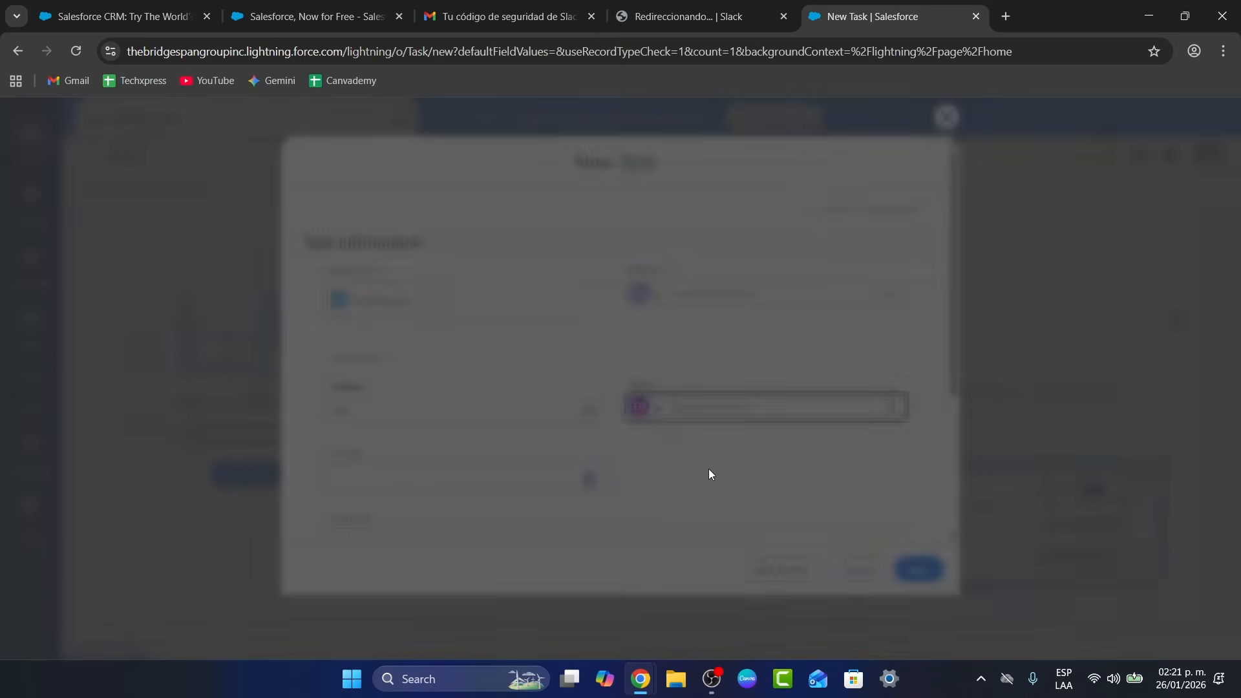
left_click(554, 339)
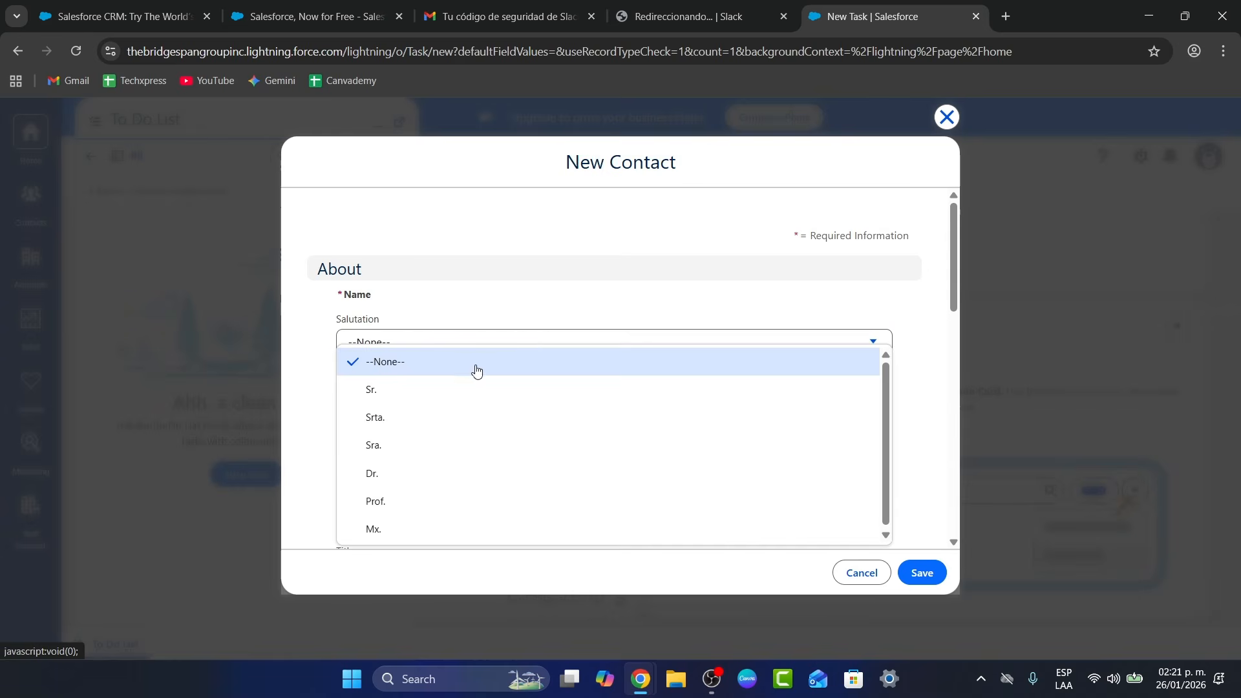
left_click(424, 389)
left_click(413, 391)
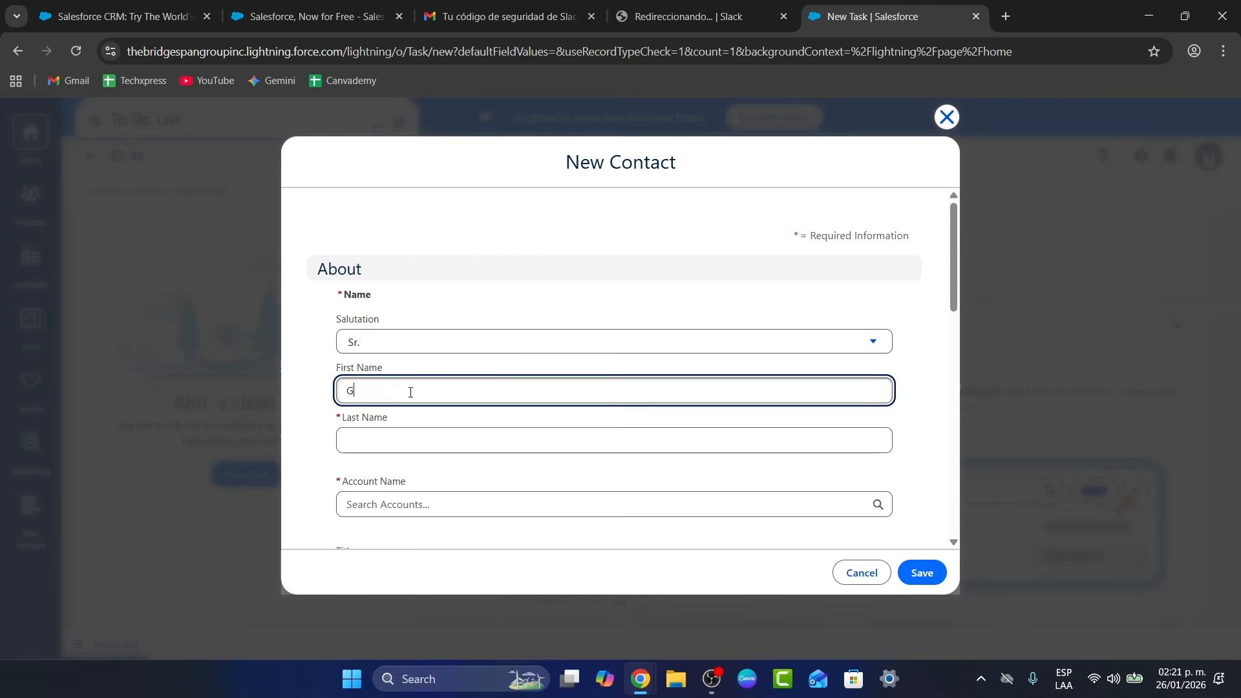
left_click(419, 436)
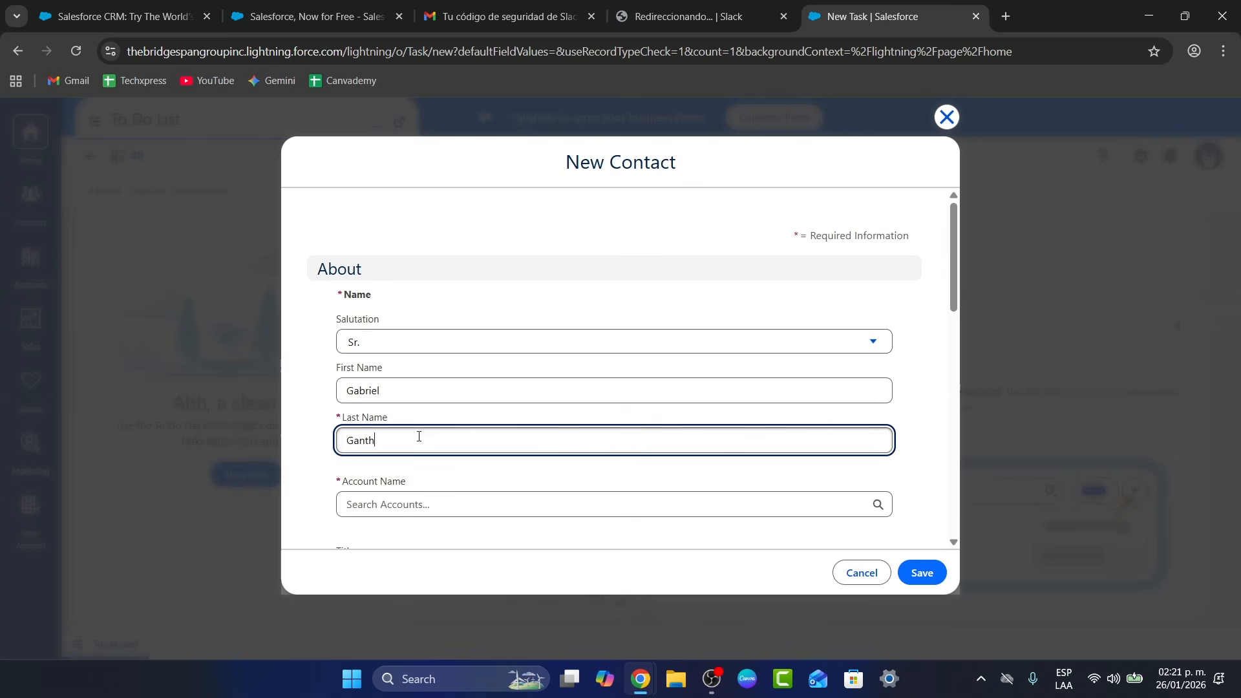
Move through the Account Name, Reports To and Description fields, leaving them empty
scroll(439, 420, "down", 3)
left_click(499, 336)
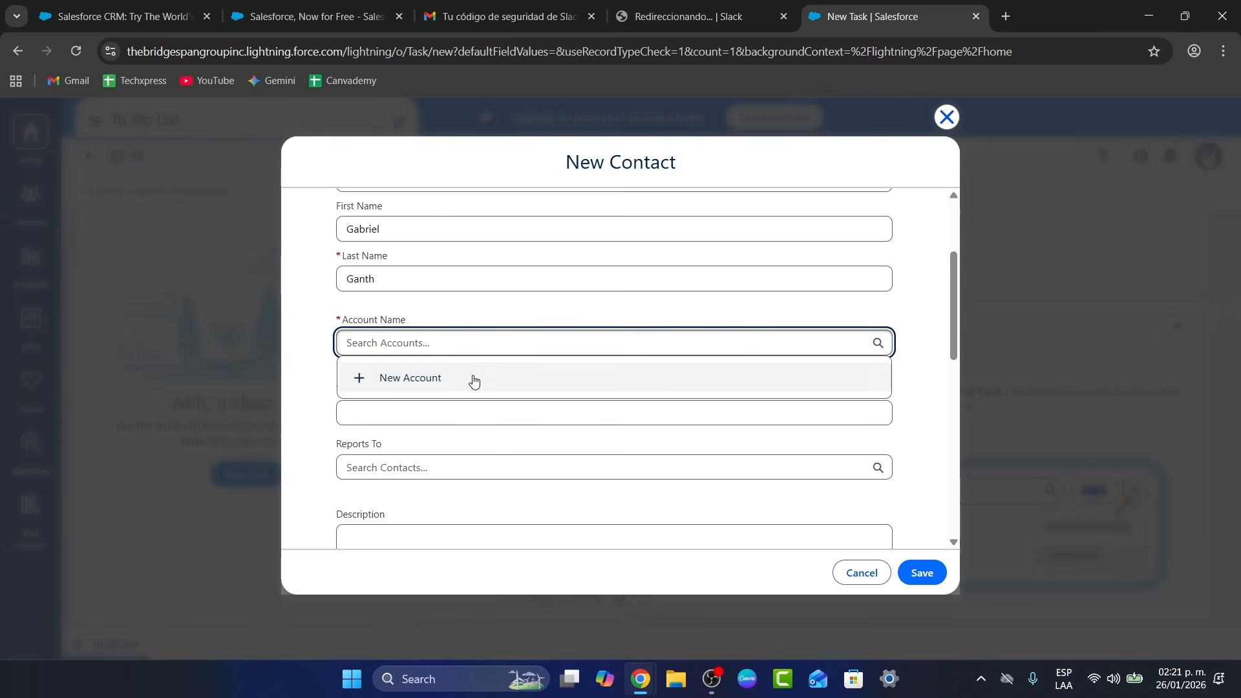
left_click(466, 372)
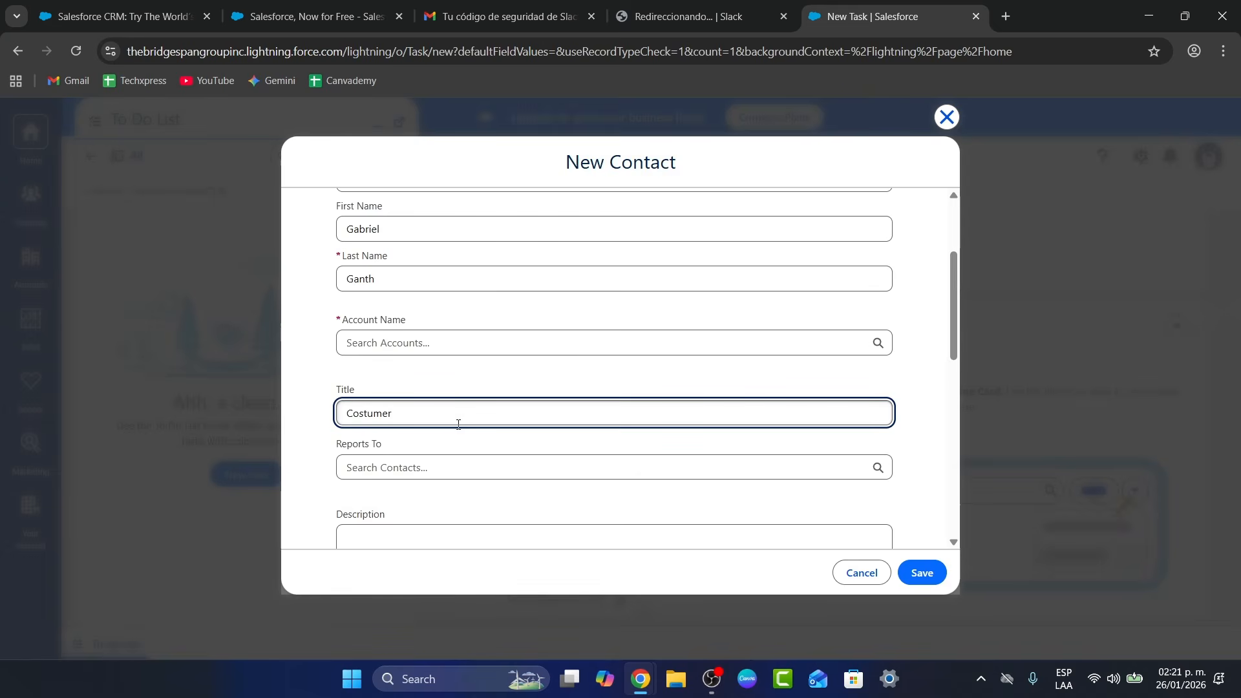
scroll(479, 368, "down", 1)
left_click(479, 382)
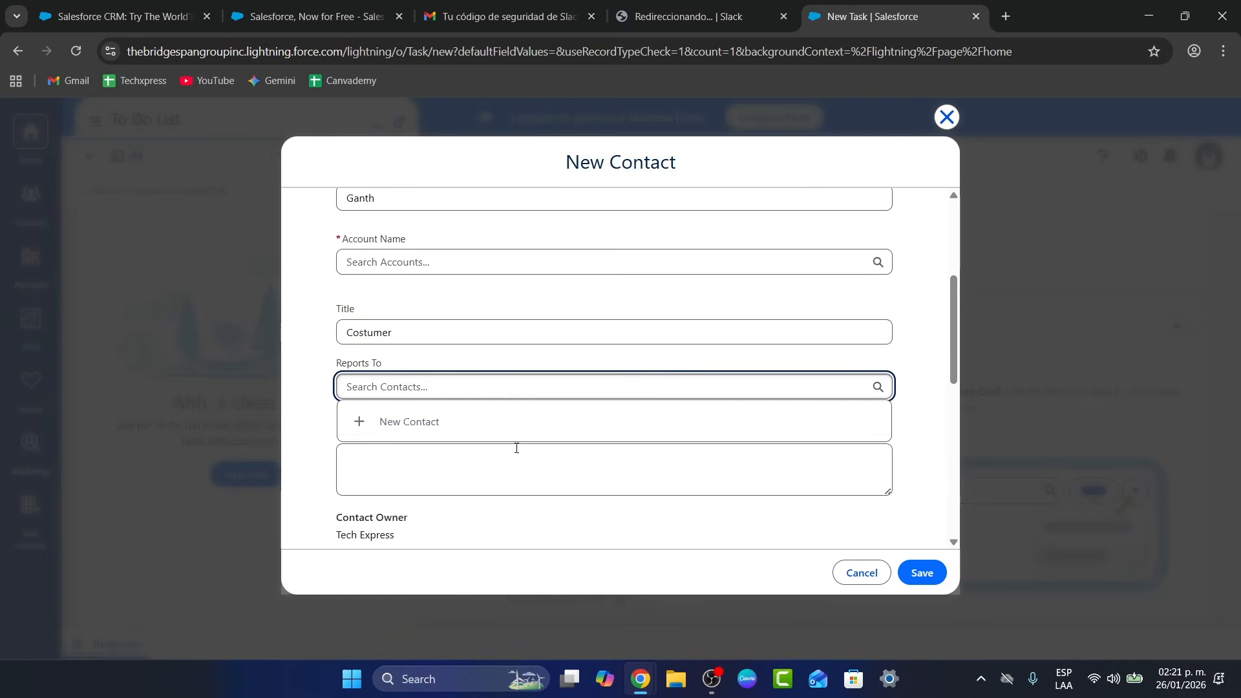
left_click(506, 482)
scroll(505, 479, "down", 2)
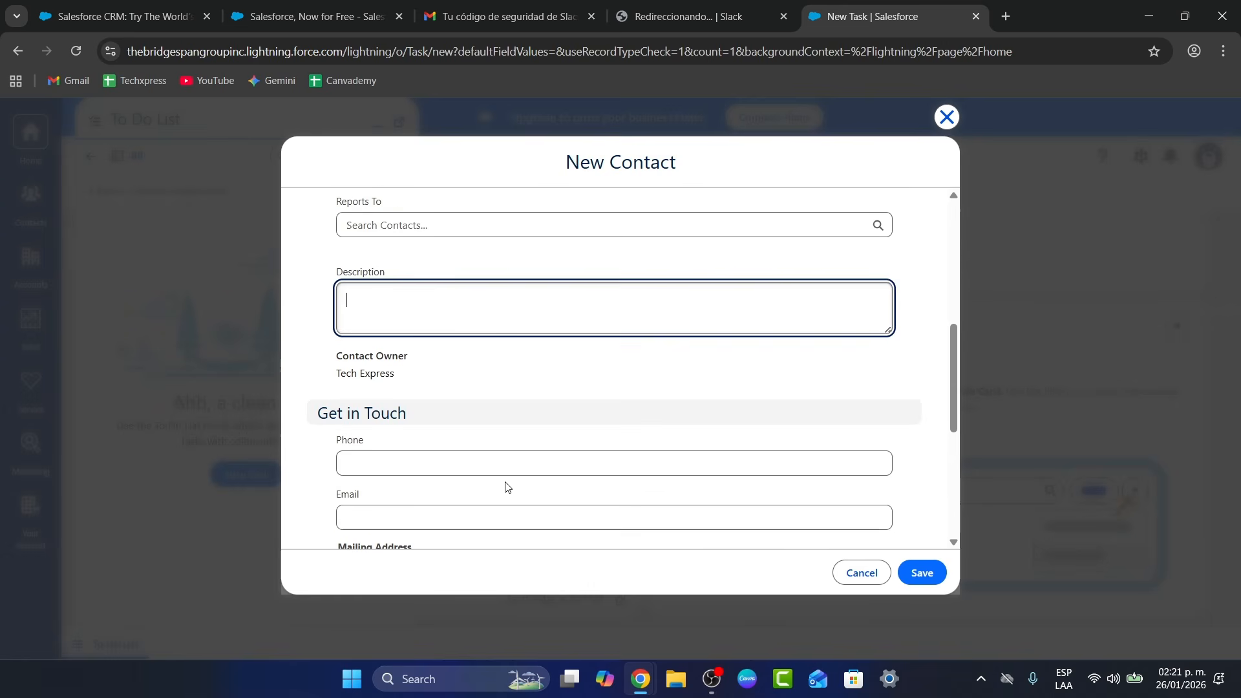
scroll(505, 456, "down", 2)
Enter the contact's phone and e-mail, and set the mailing country to Eritrea
left_click(482, 305)
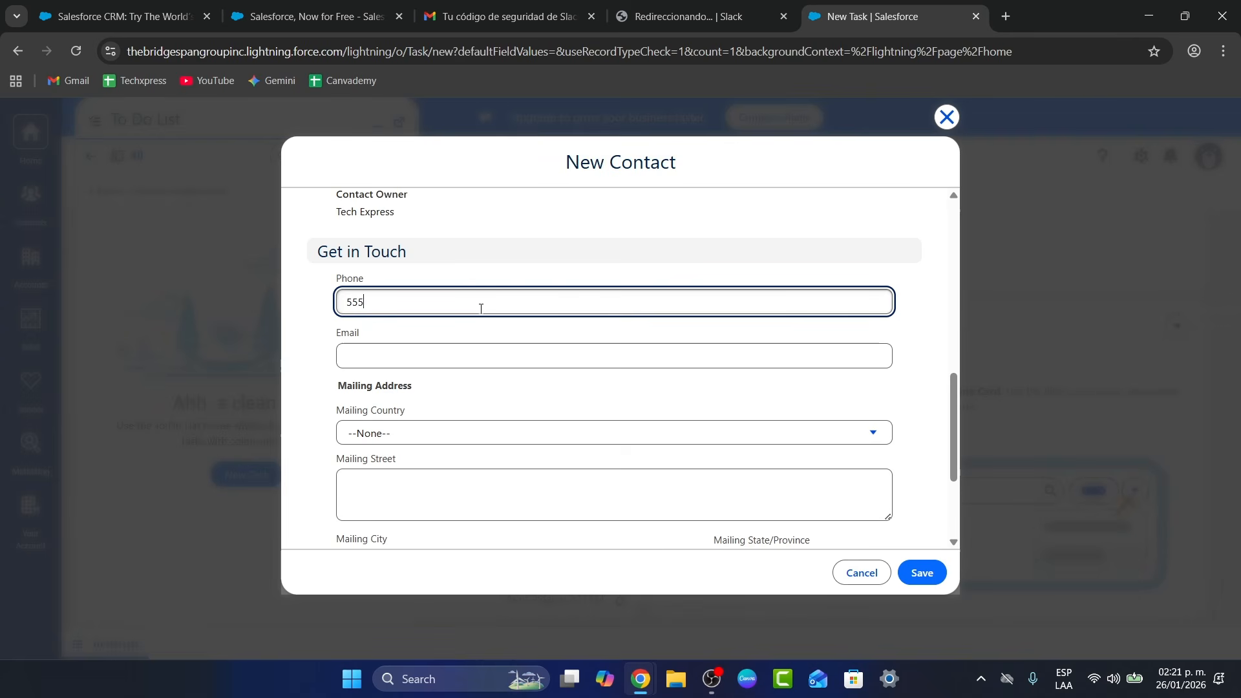
left_click(517, 358)
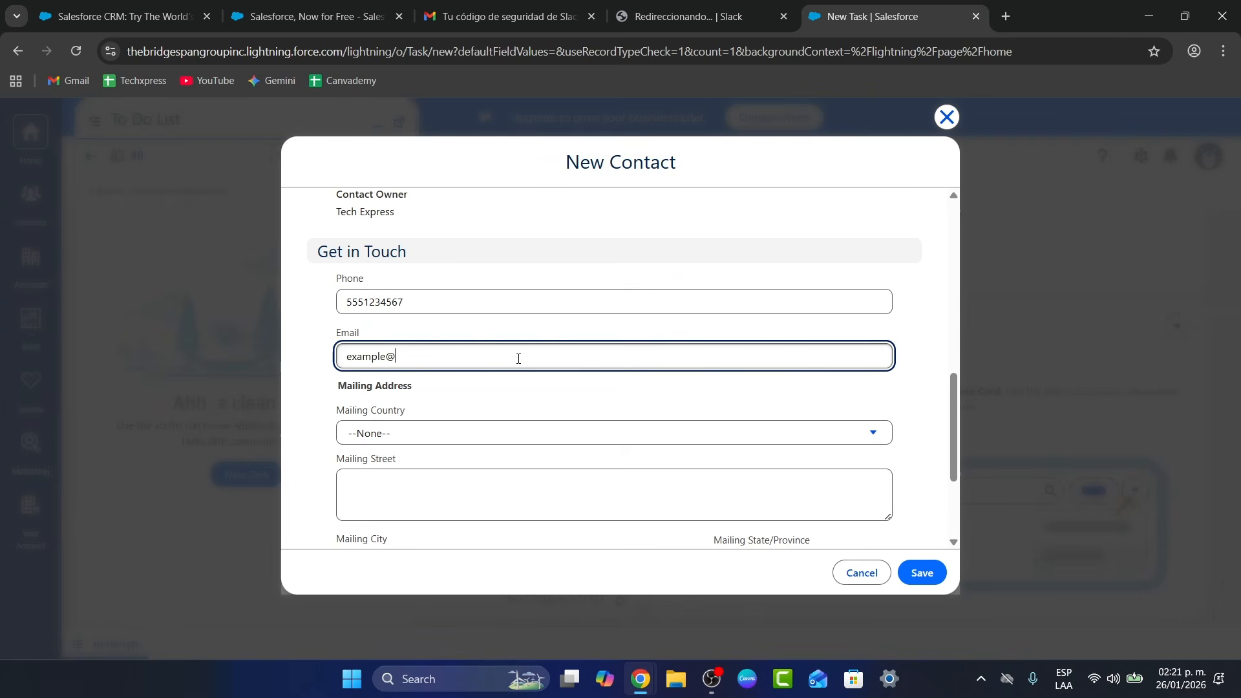
left_click(544, 440)
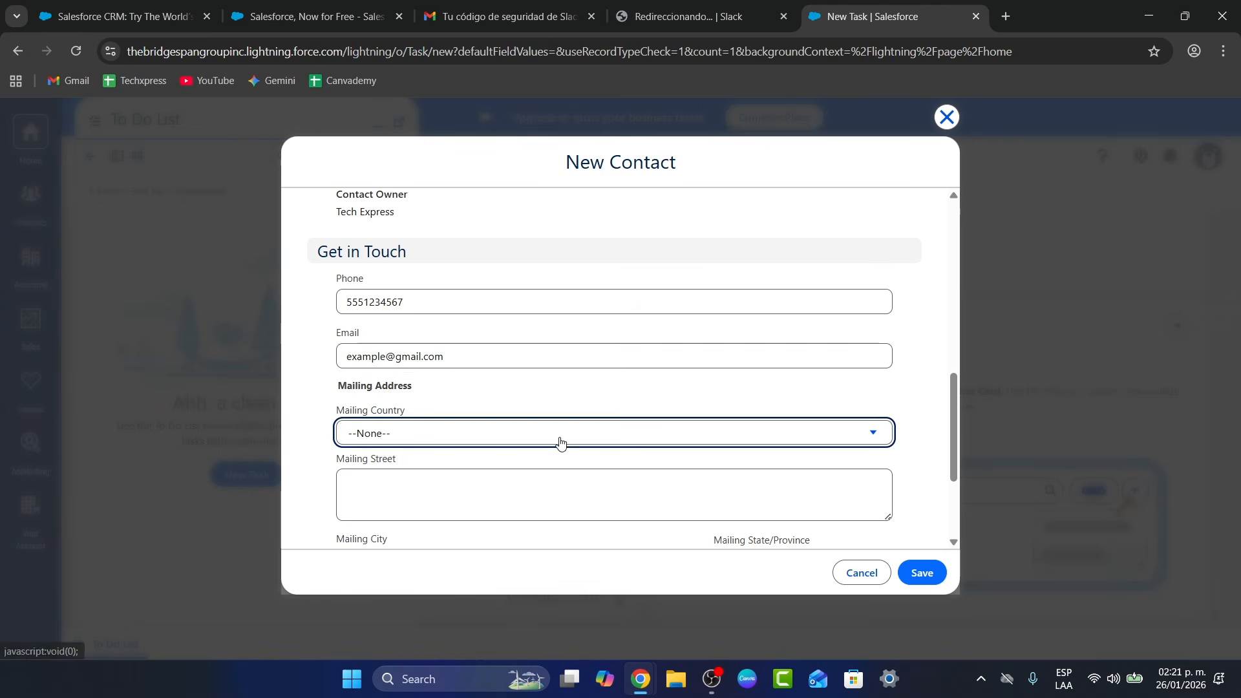
scroll(486, 434, "down", 20)
scroll(485, 433, "down", 8)
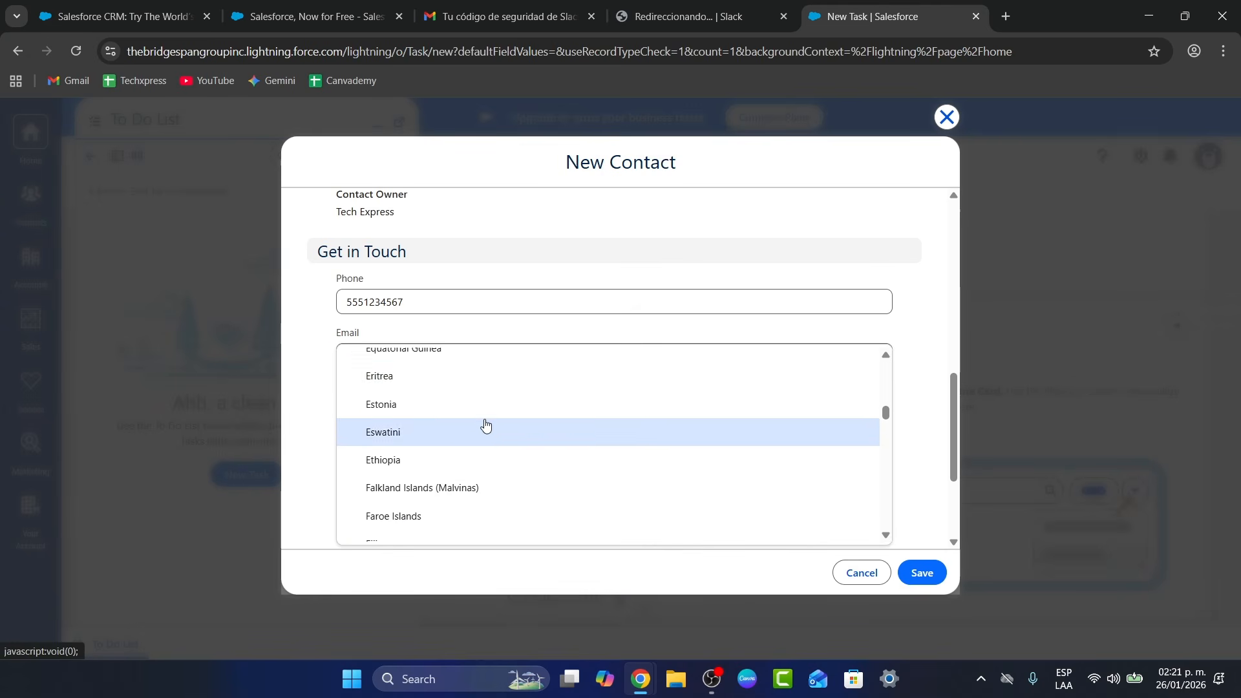
left_click(498, 380)
Save the contact, then start a new account for the required Account Name
scroll(582, 414, "down", 3)
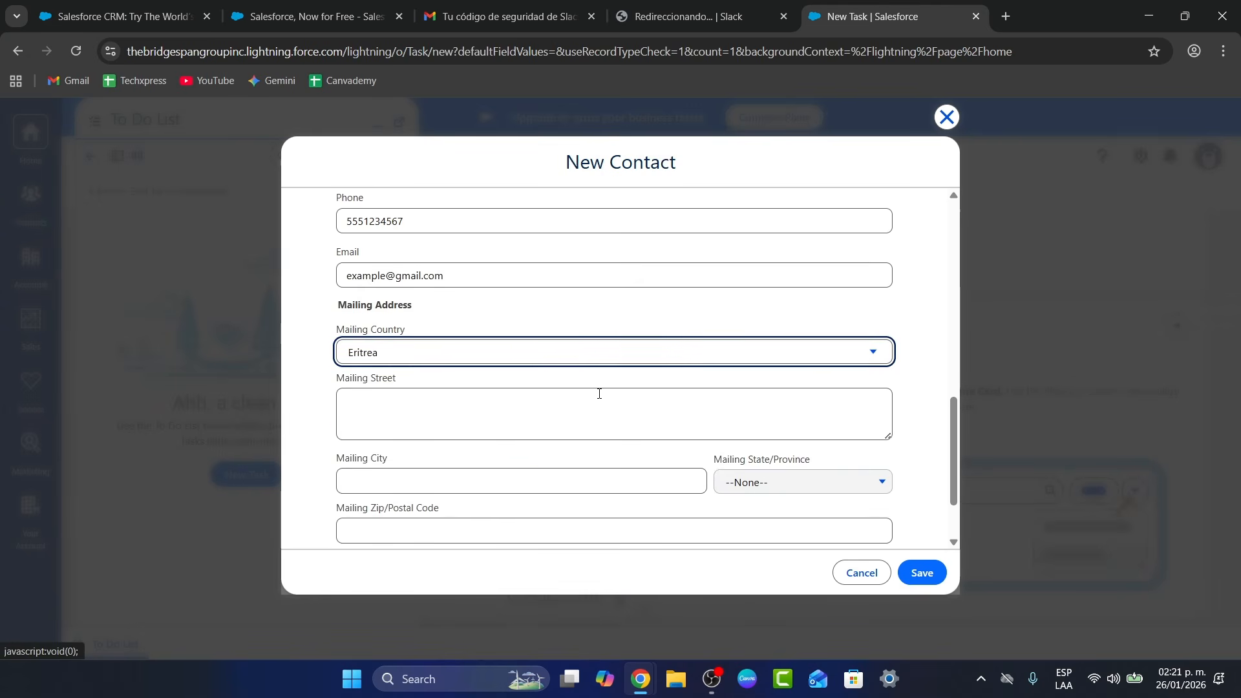
left_click(925, 570)
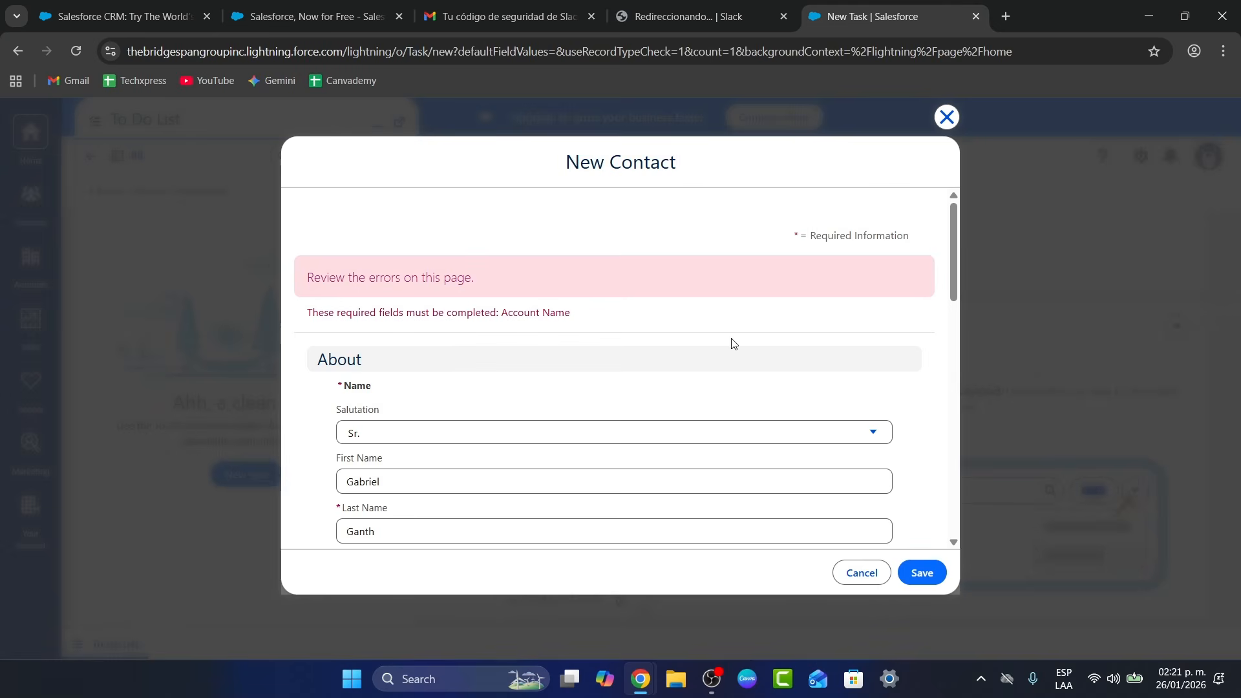
scroll(629, 382, "down", 5)
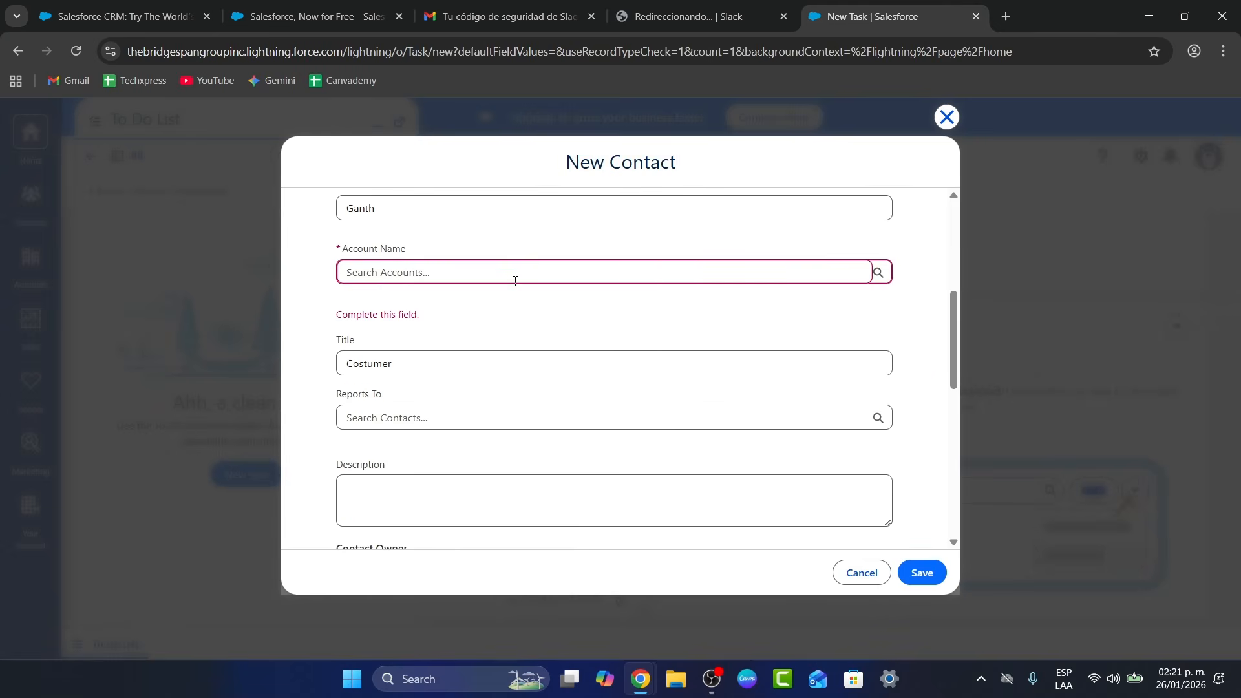
left_click(515, 280)
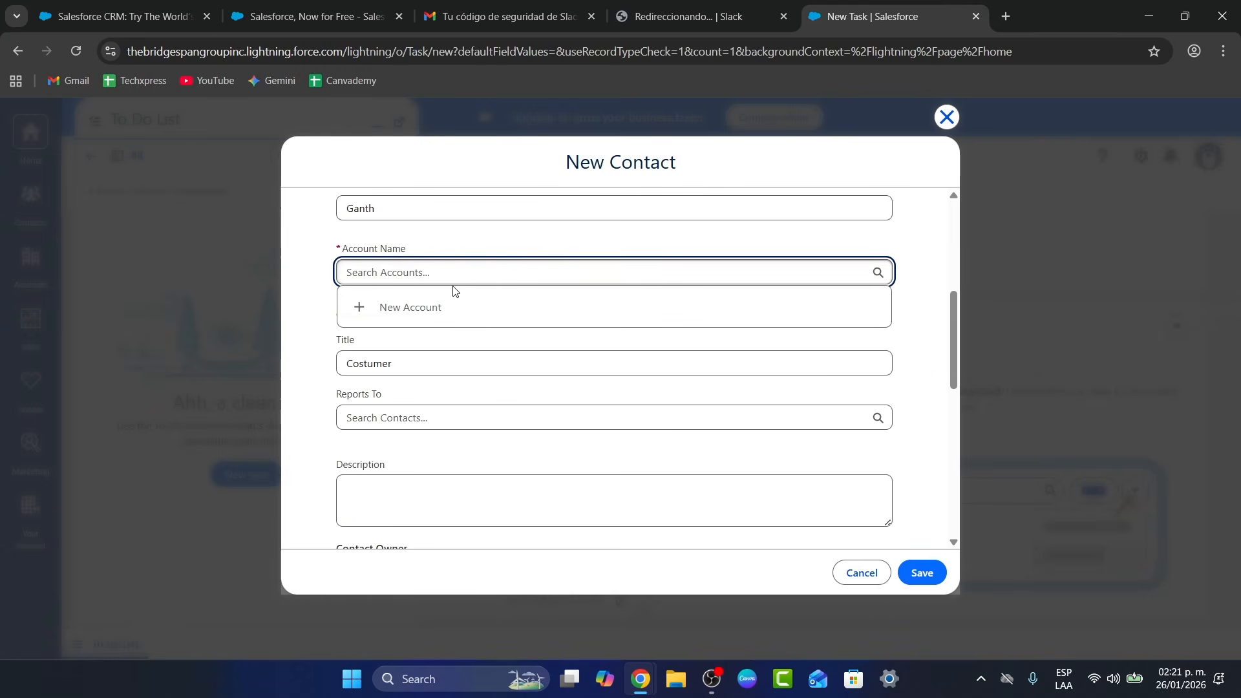
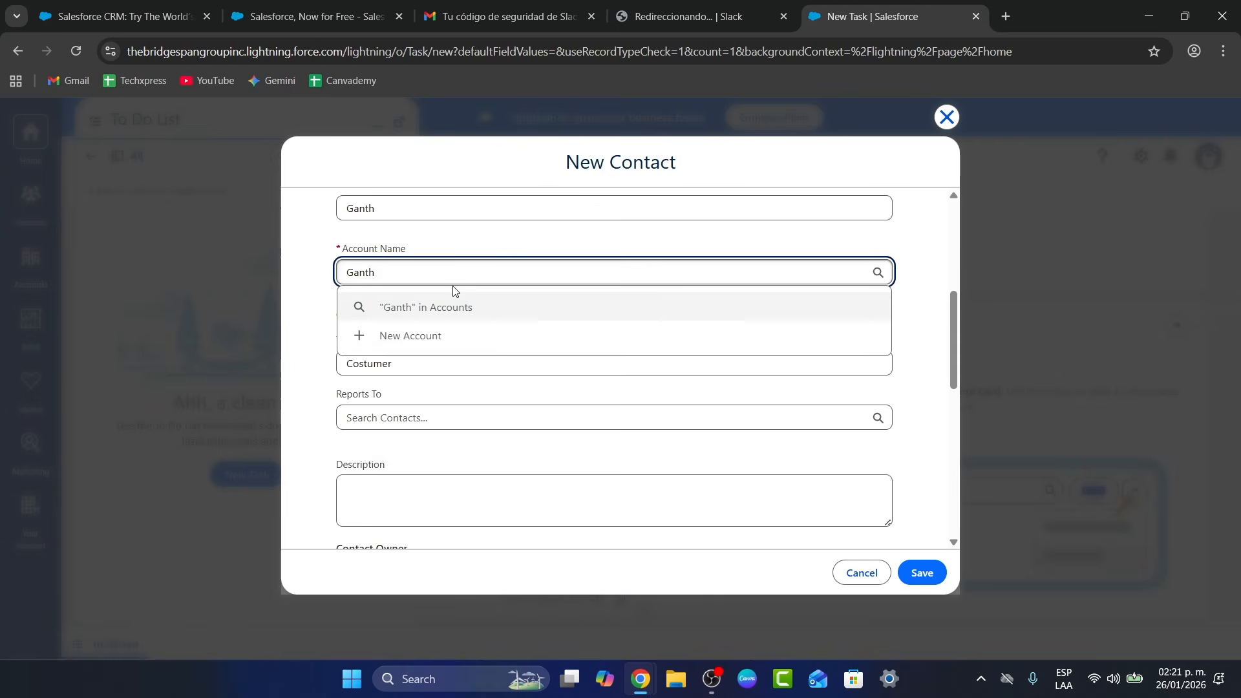
left_click(410, 336)
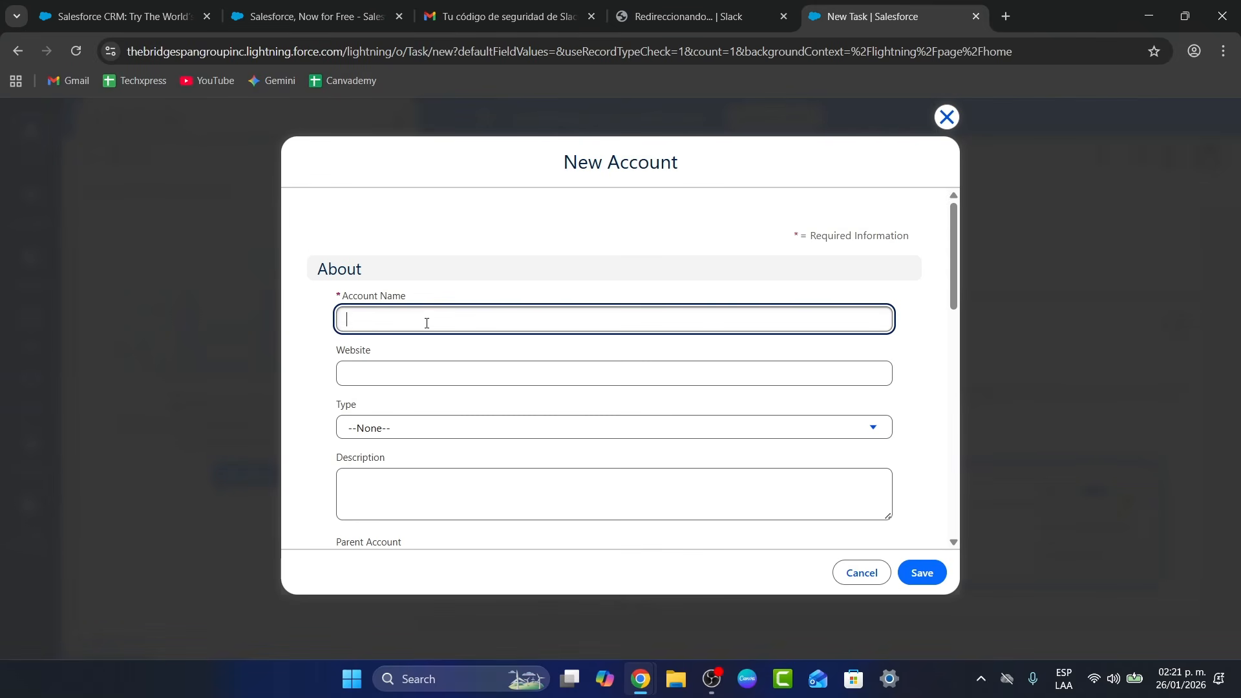
Enter the new account's name and website techxpressvideos.xyz, and set its type to Analista
scroll(678, 355, "down", 10)
scroll(678, 355, "up", 10)
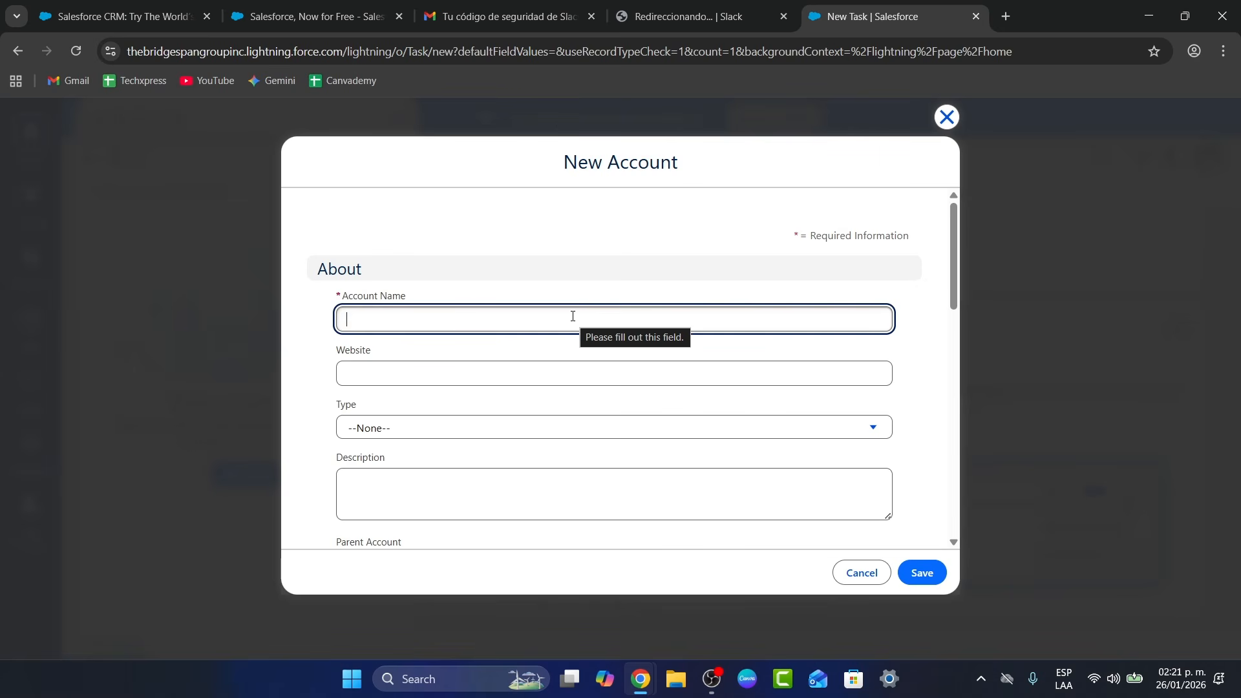
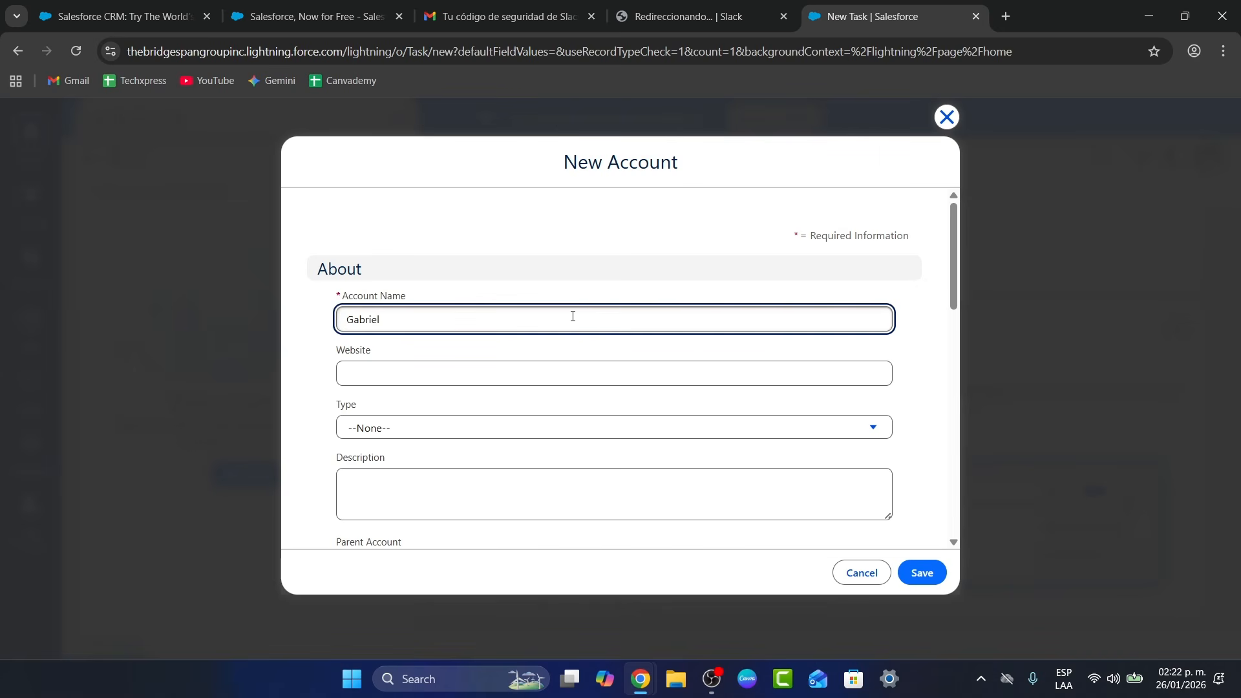
left_click(609, 365)
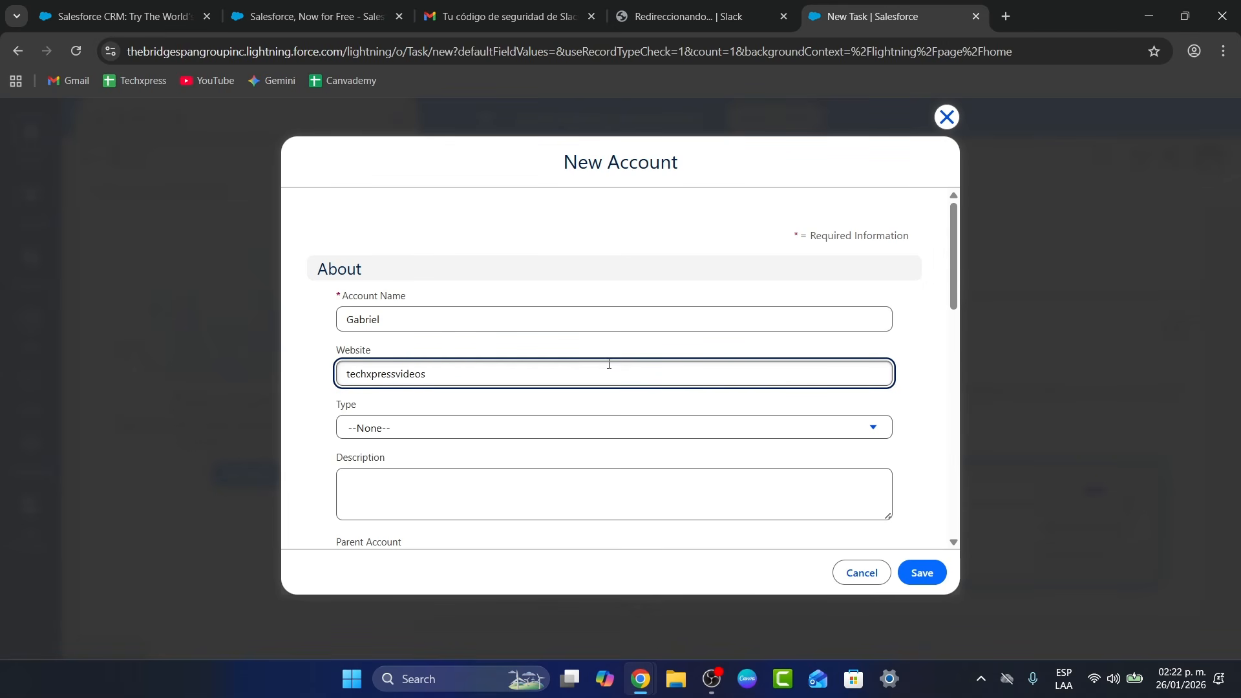
left_click(532, 439)
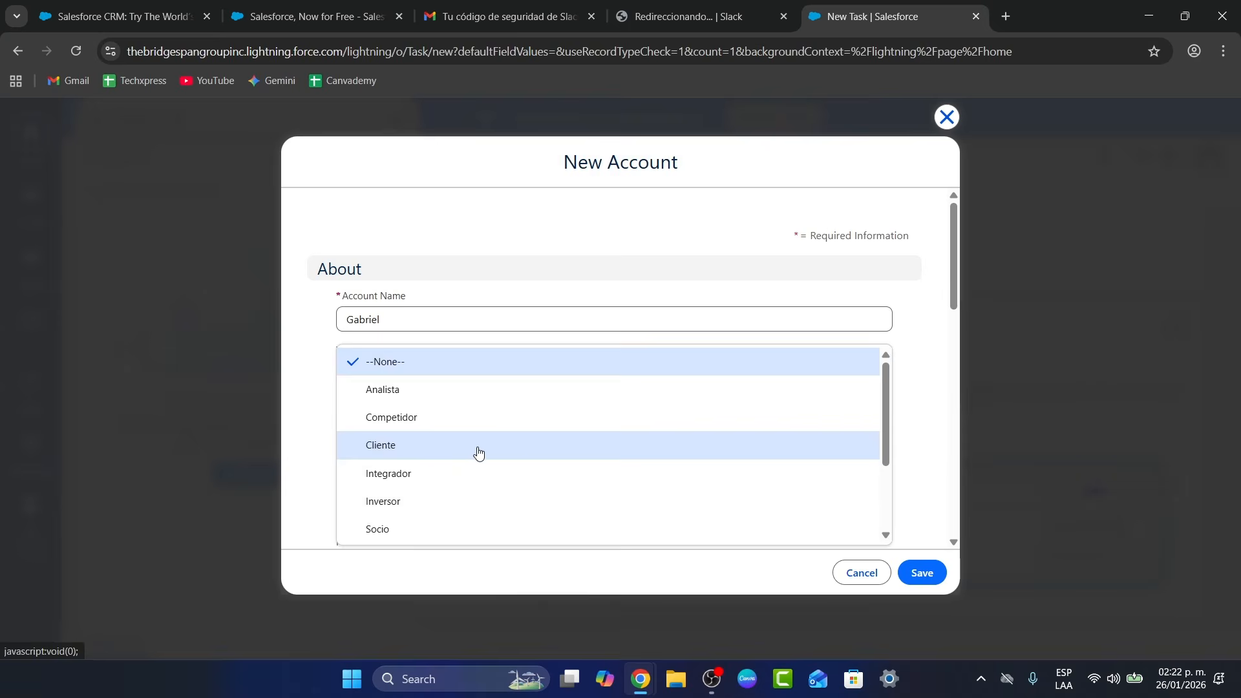
left_click(477, 390)
Add the description 'client' and save the new account
scroll(477, 449, "down", 2)
left_click(531, 410)
type("c")
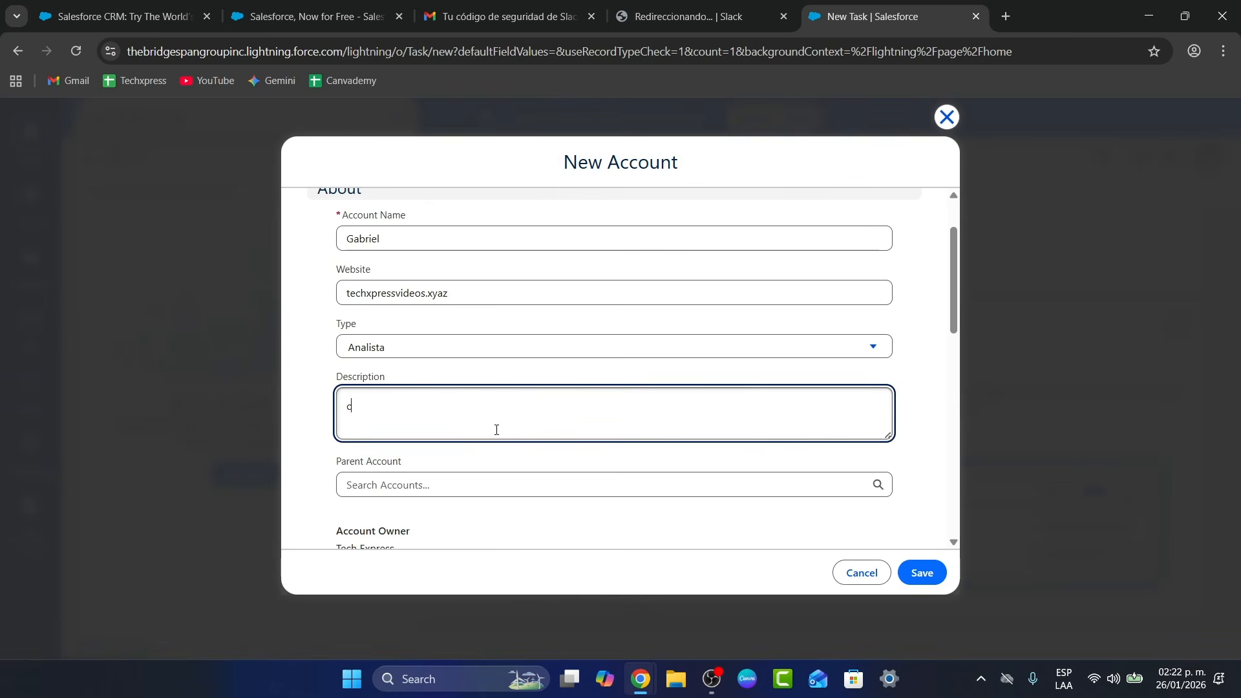
type("lie")
key("BackSpace")
type("ient")
key("Return")
left_click(904, 563)
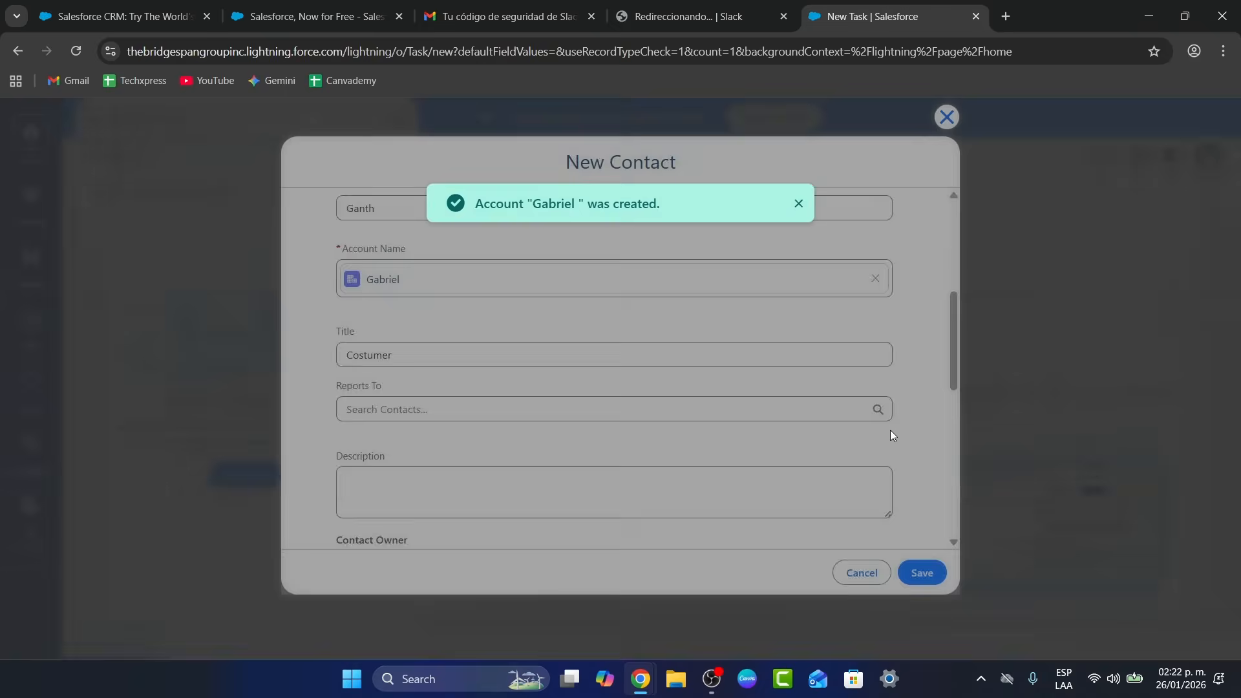
Save the new contact with its linked account
scroll(688, 406, "down", 1)
scroll(688, 406, "up", 1)
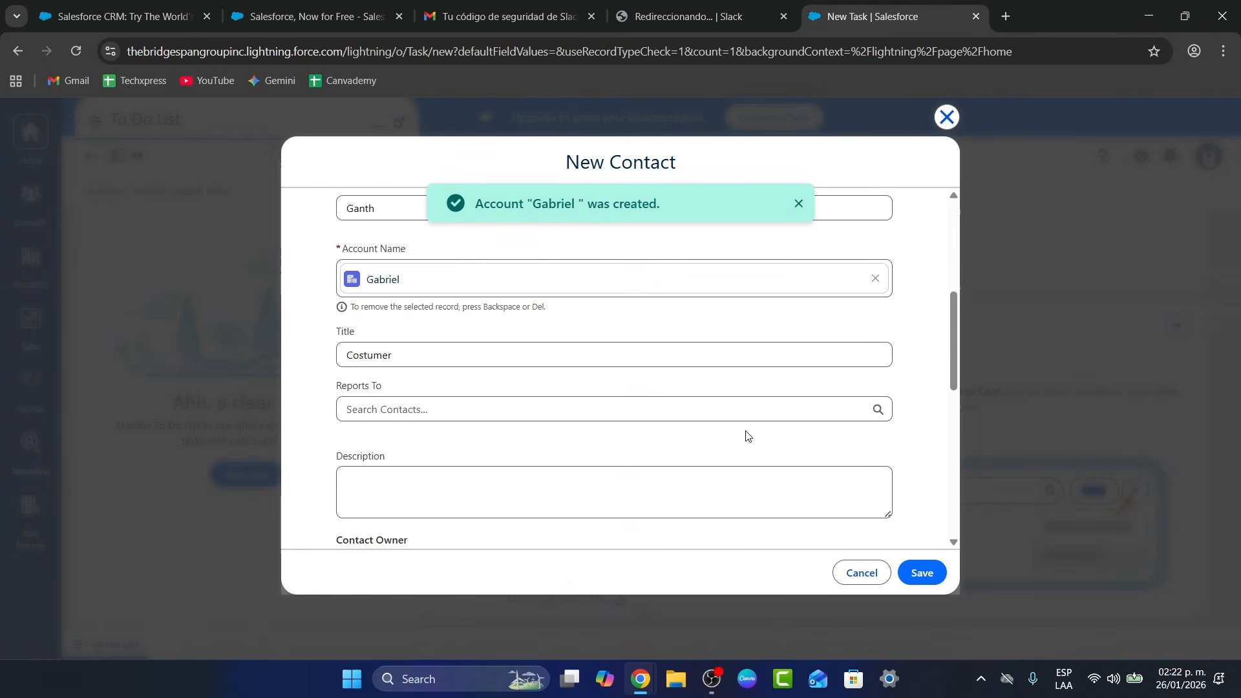
scroll(745, 435, "down", 10)
left_click(937, 573)
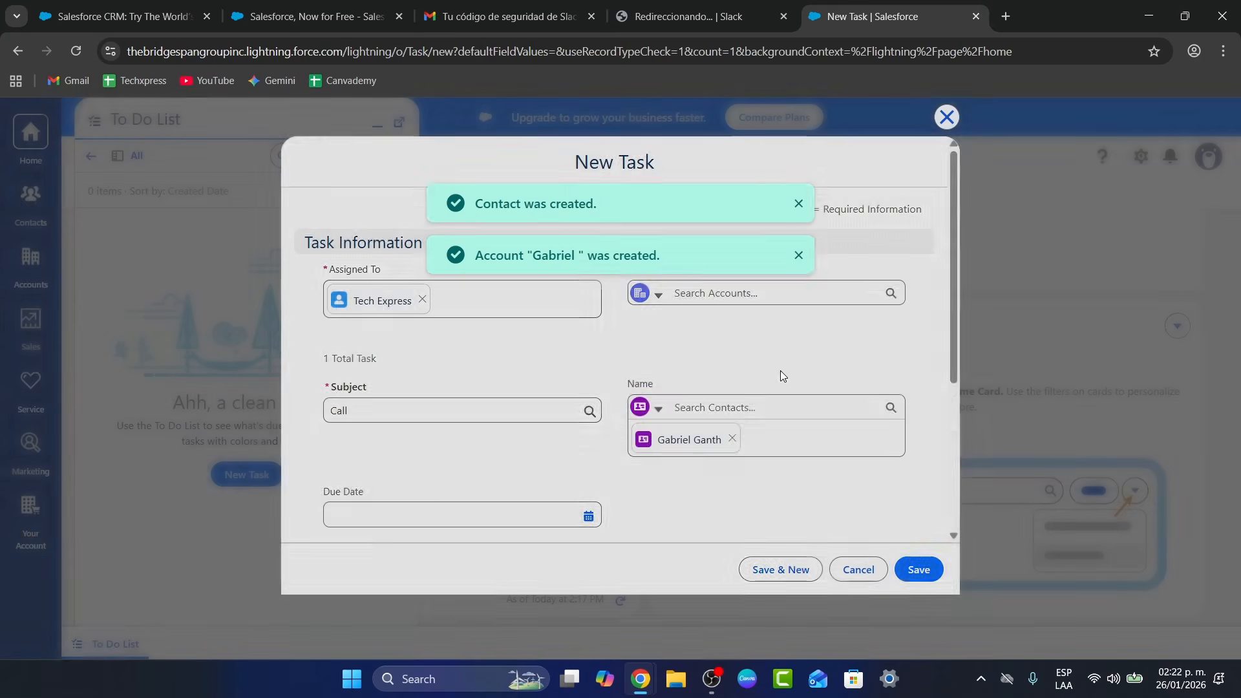
Set the Call task's due date to 1/27/2026 and save the task
scroll(762, 328, "down", 3)
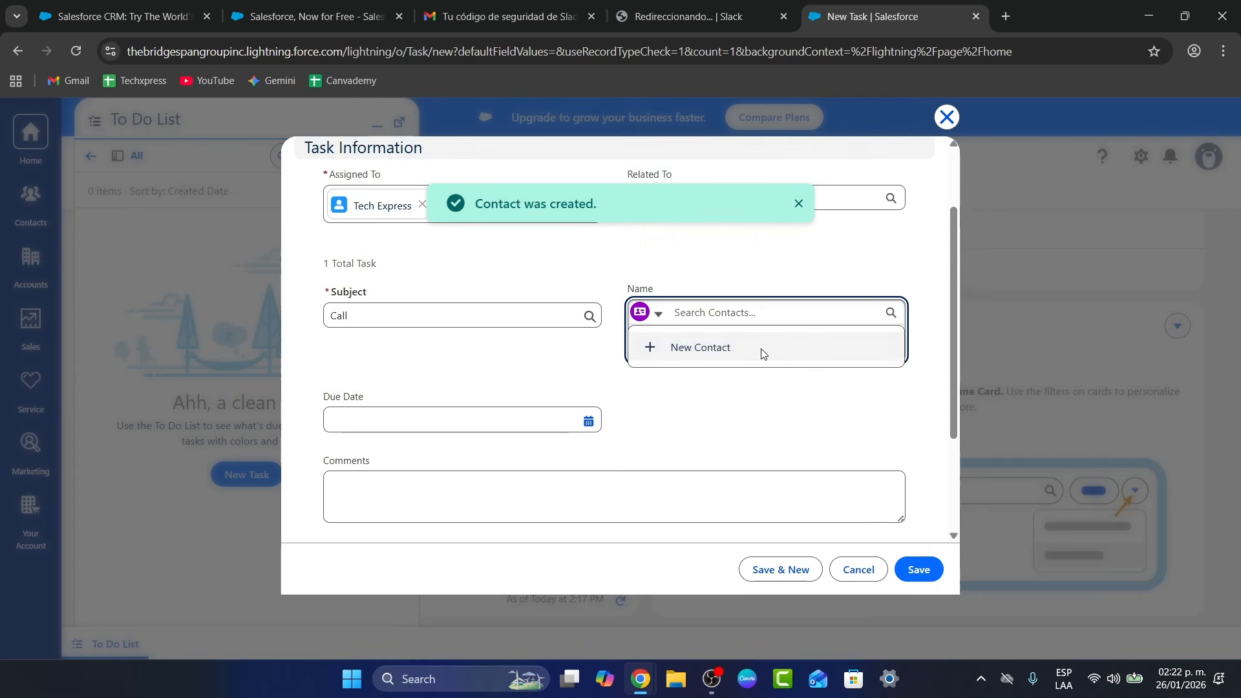
left_click(476, 324)
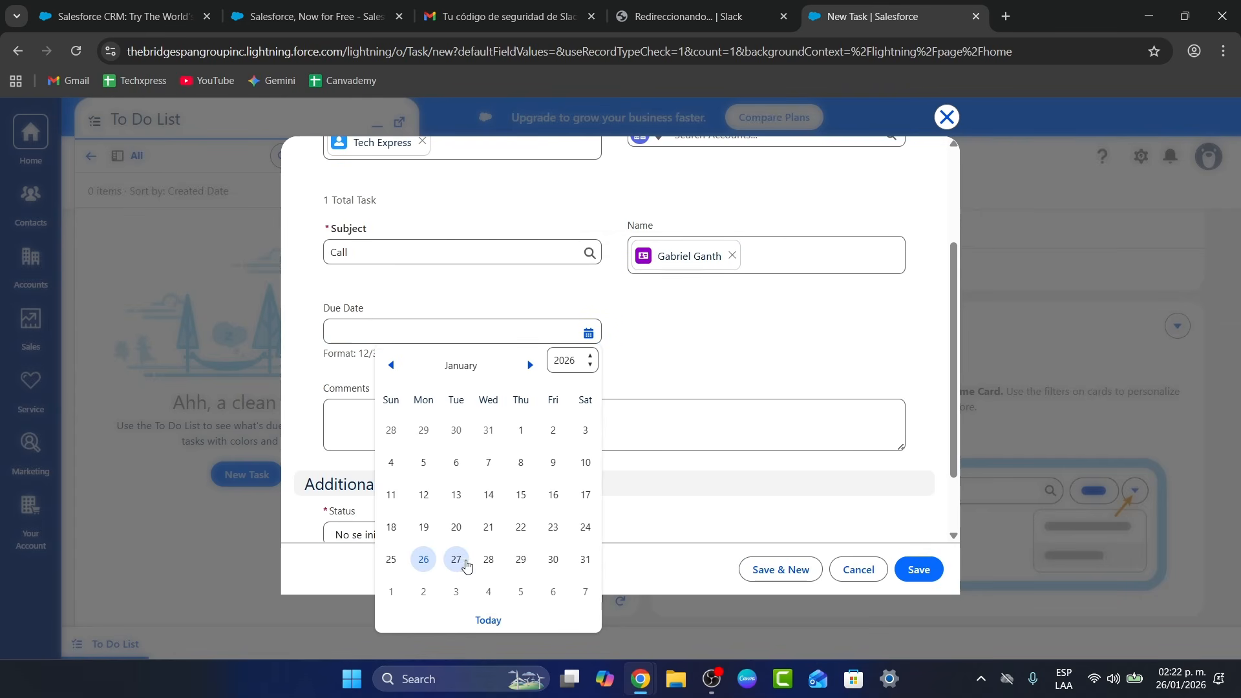
left_click(460, 563)
scroll(512, 409, "down", 2)
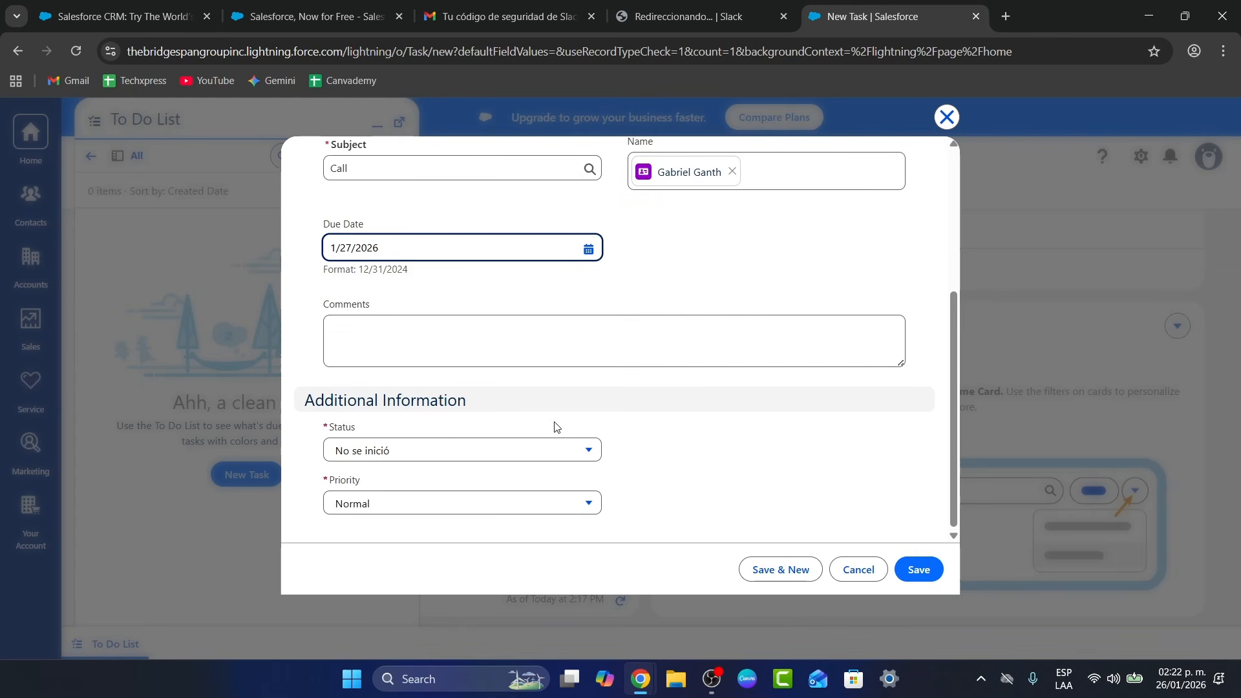
left_click(914, 568)
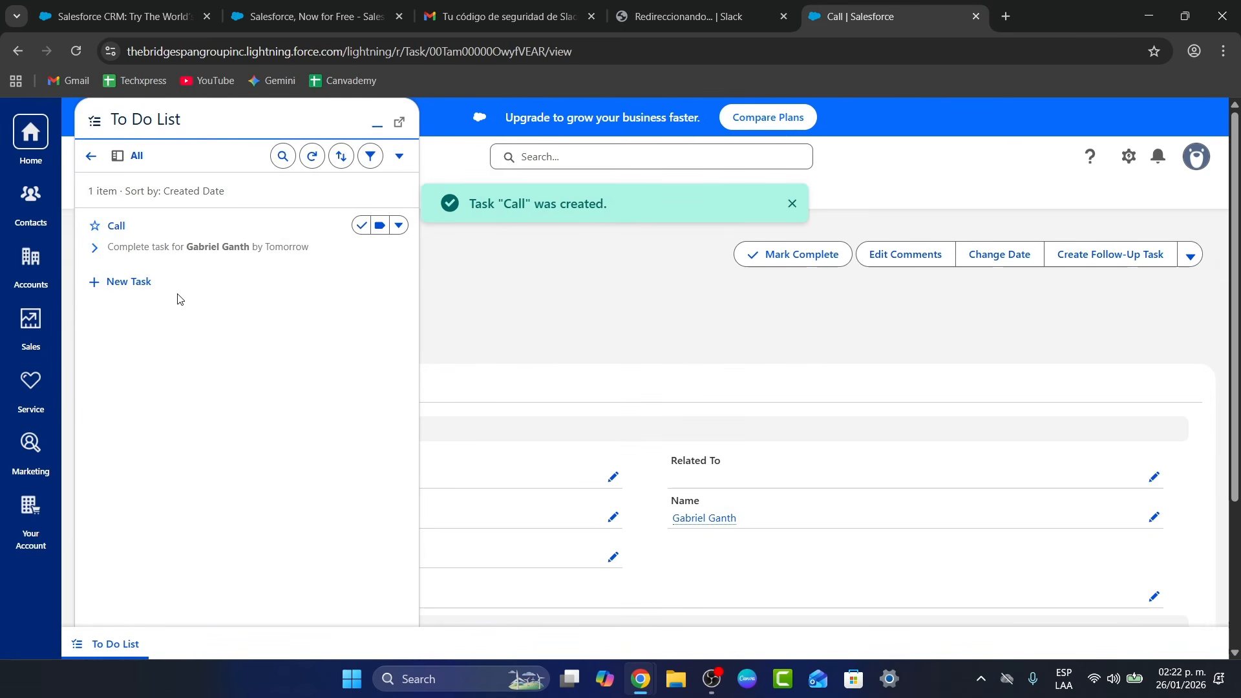
Collapse the To Do List panel, visit Home, and return to the Call task record
left_click(387, 124)
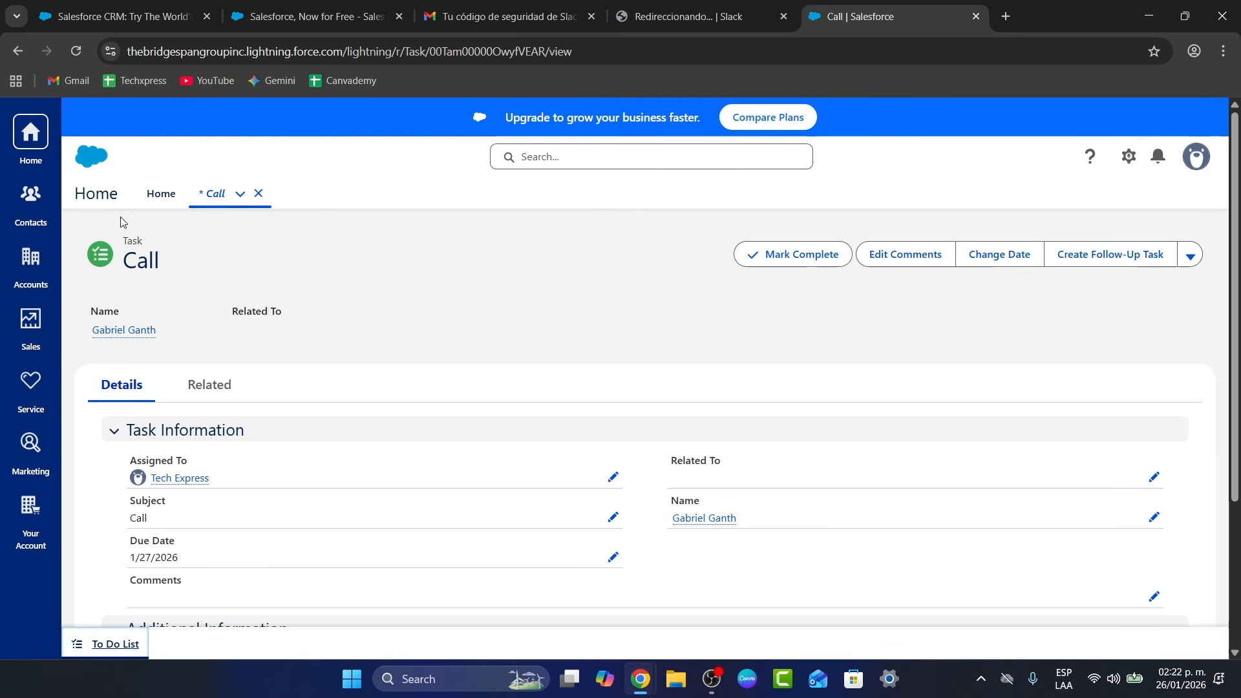
left_click(161, 196)
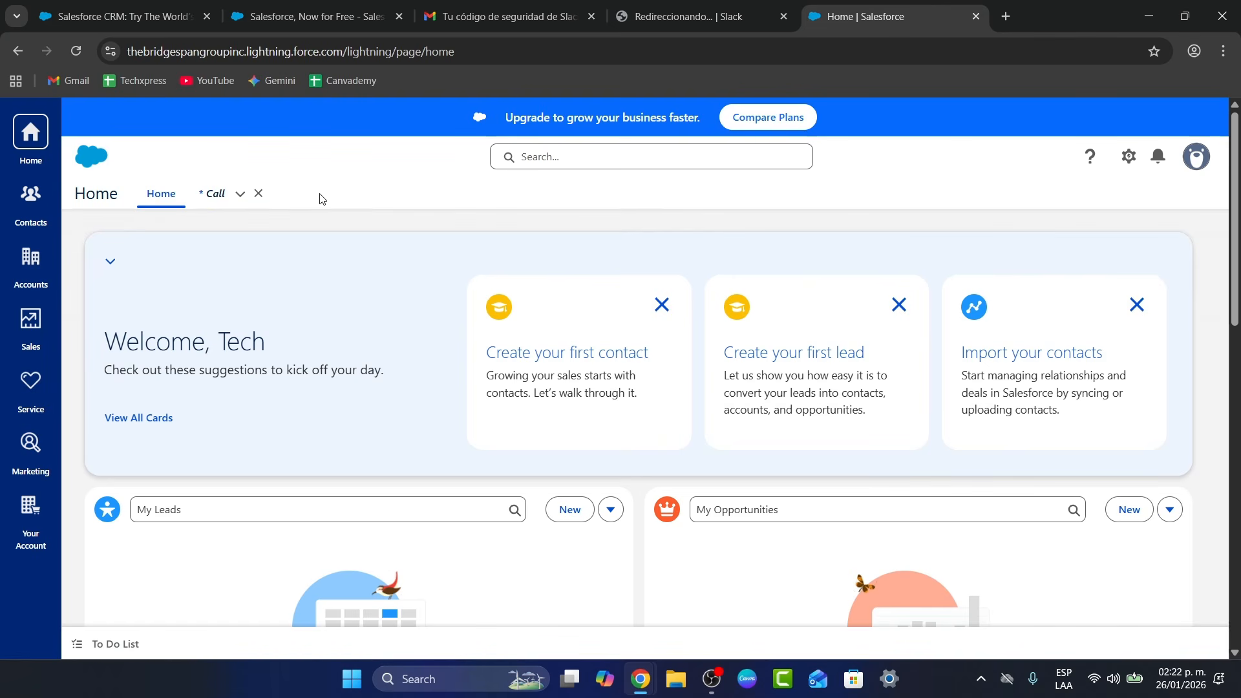
left_click(215, 196)
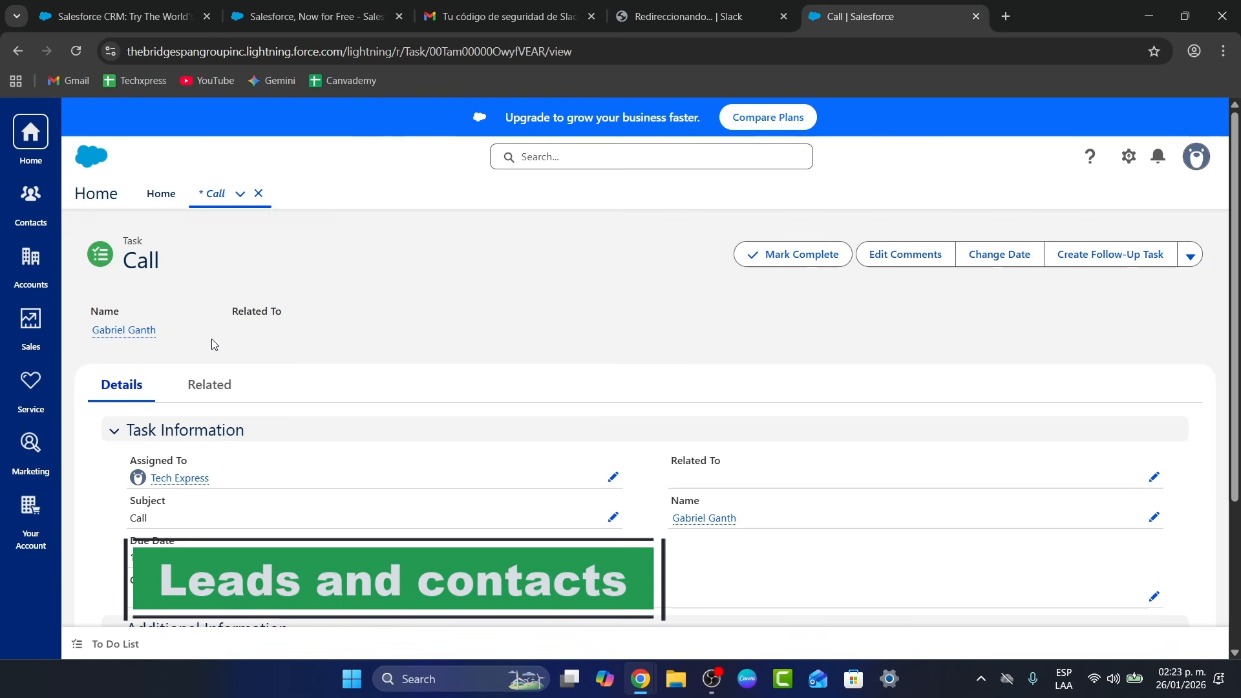
Go from Contacts to the Sales app's Leads list and start a new lead
left_click(26, 196)
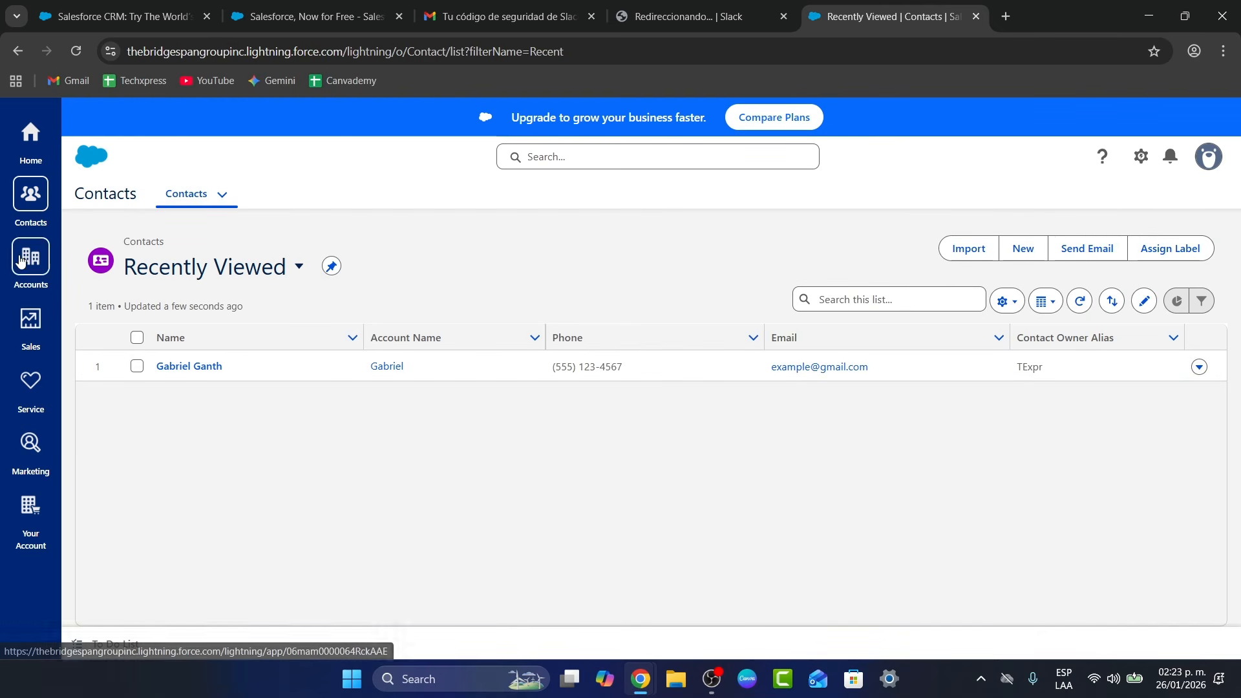
left_click(34, 330)
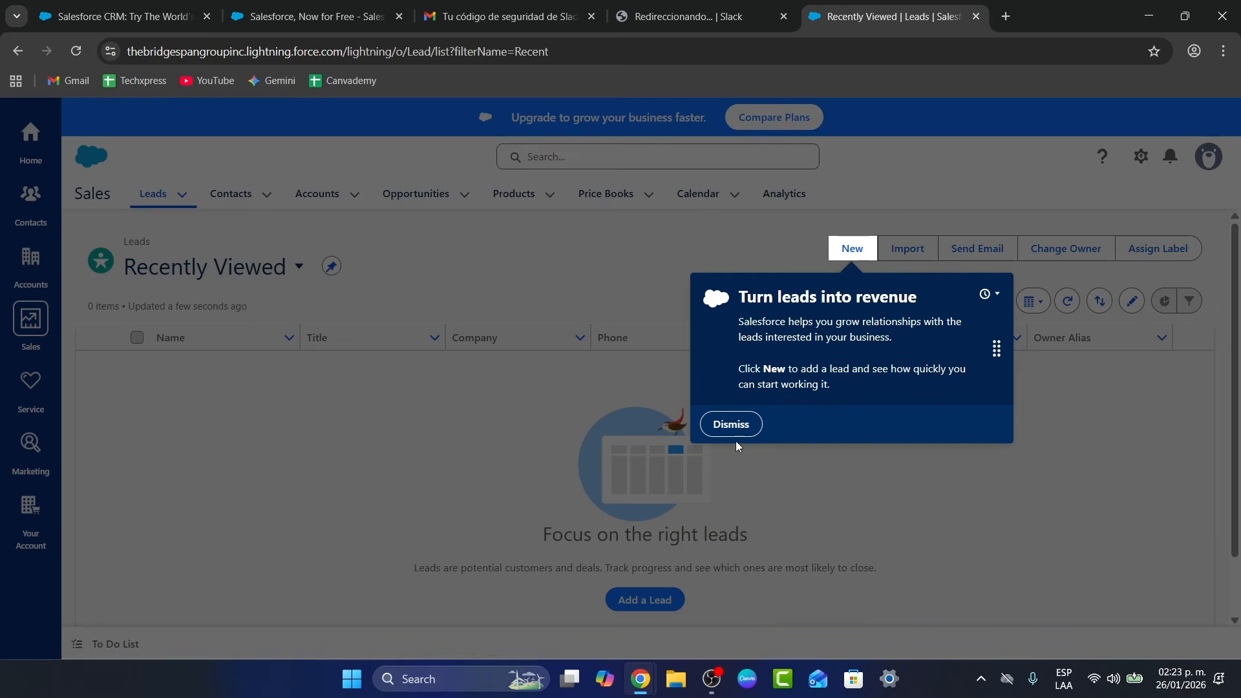
left_click(754, 424)
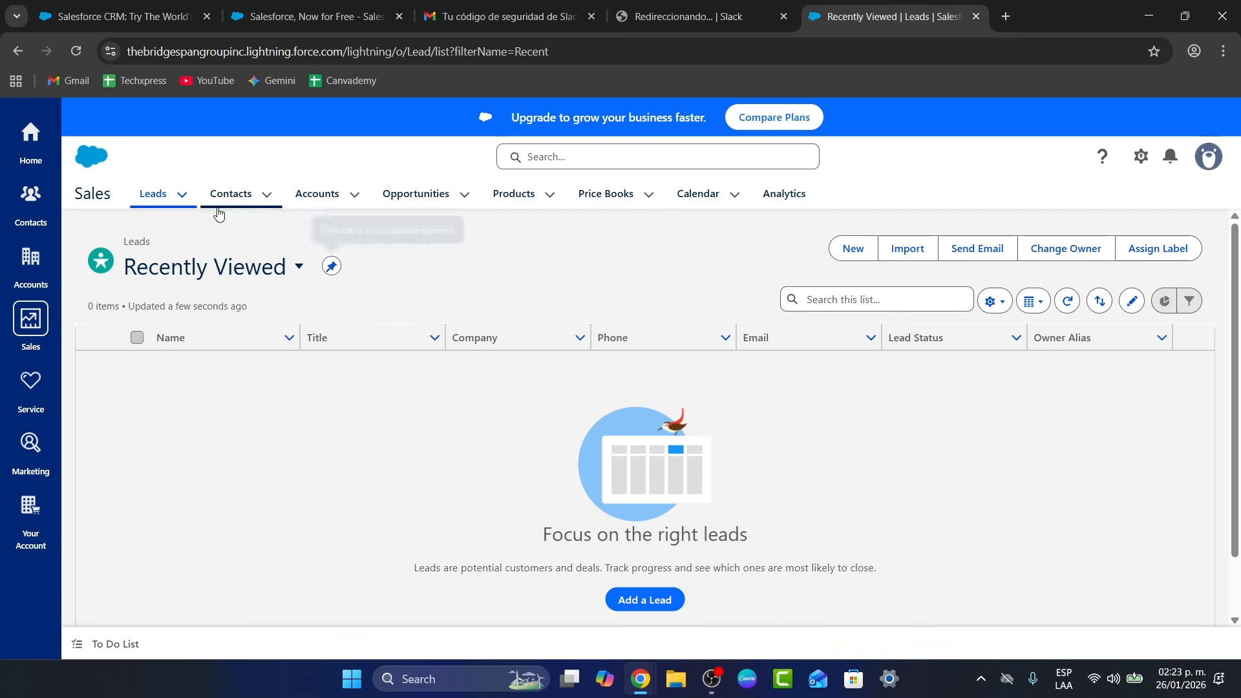
left_click(851, 254)
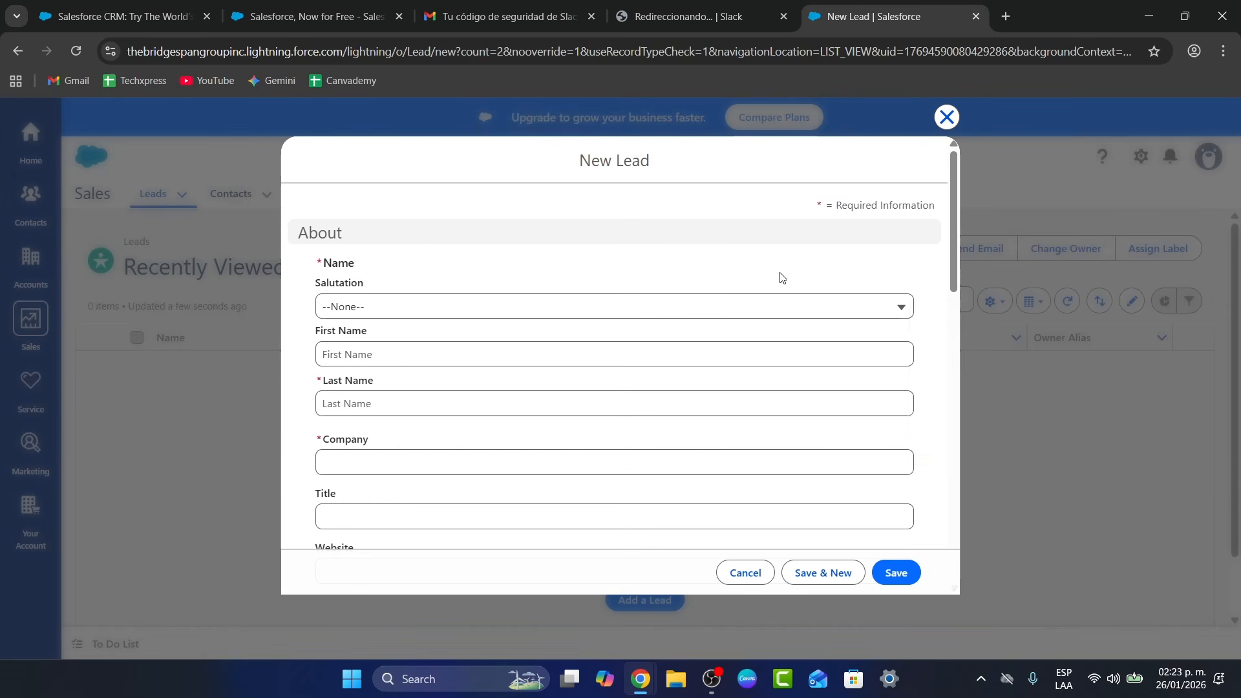
left_click(511, 400)
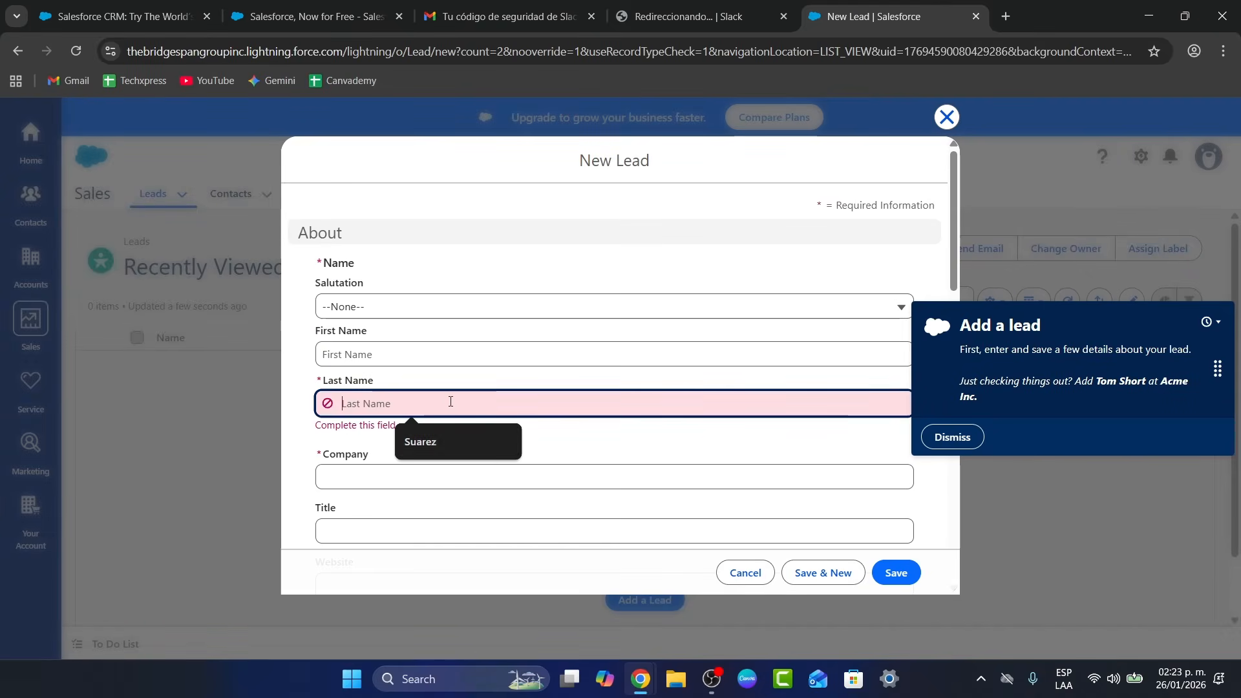
Fill in the lead's last and first name and set the salutation to Sr
left_click(453, 439)
left_click(437, 364)
left_click(443, 388)
left_click(417, 308)
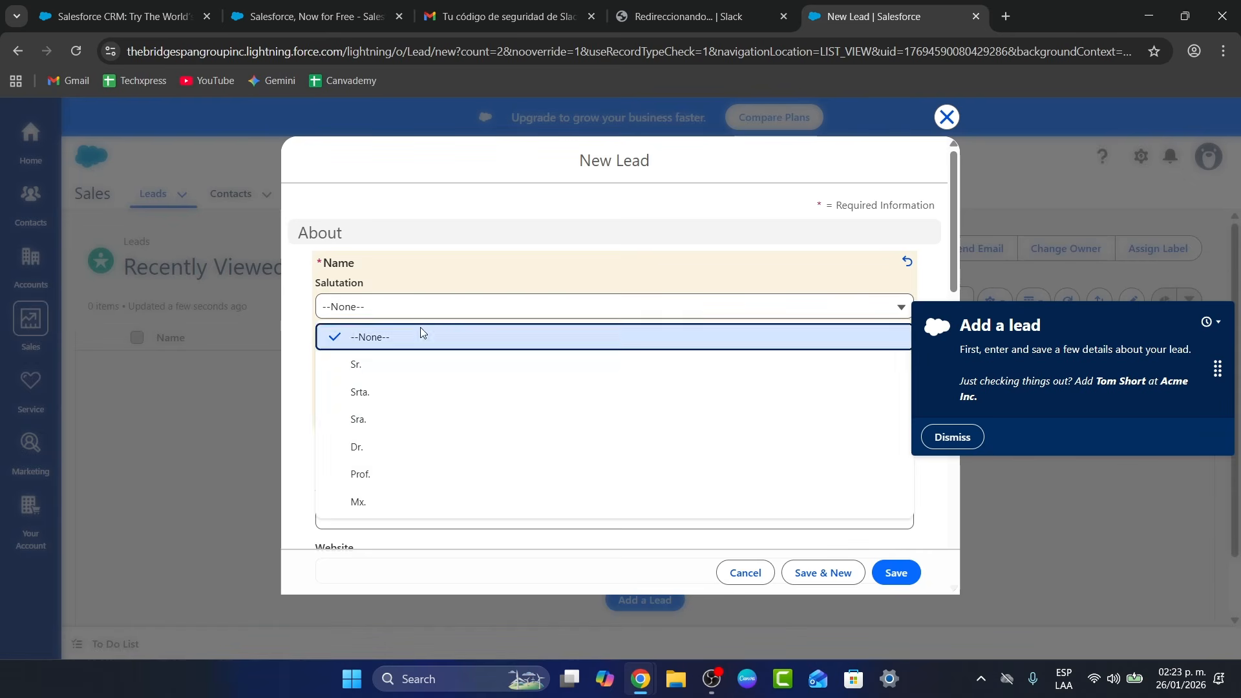
left_click(427, 360)
Enter company MR WHITE STD and save the lead with status Nuevo
scroll(440, 388, "down", 1)
left_click(446, 382)
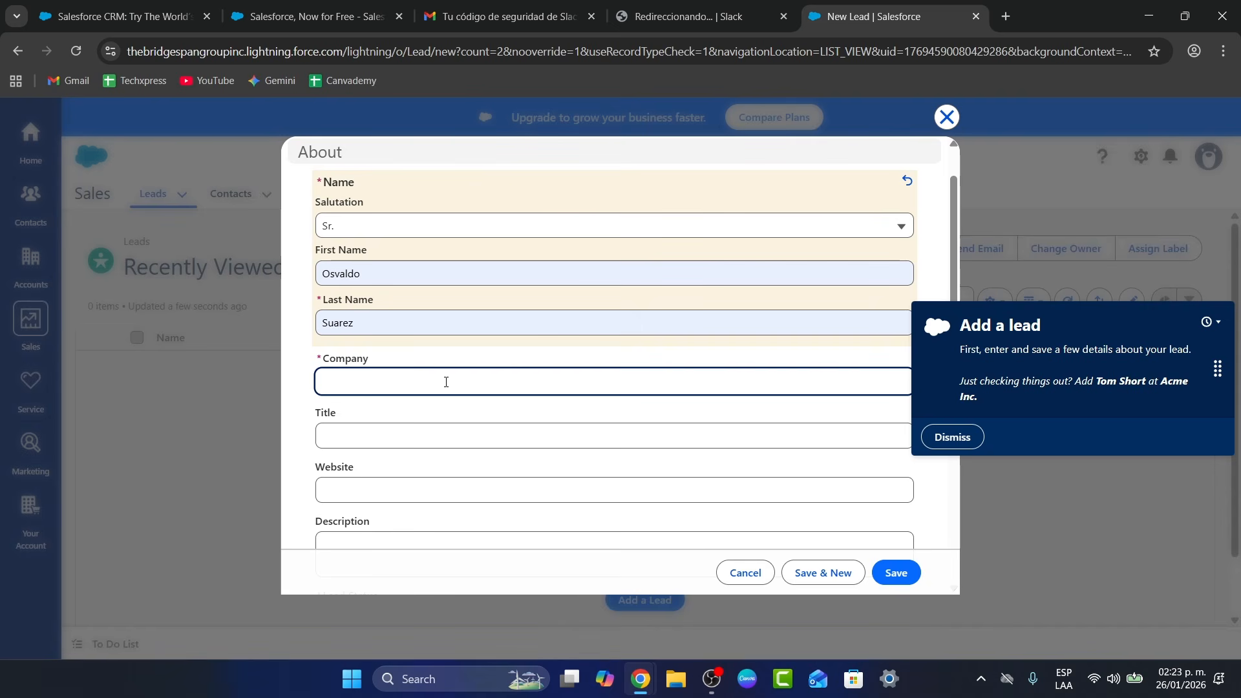
type("MR WHITE STD")
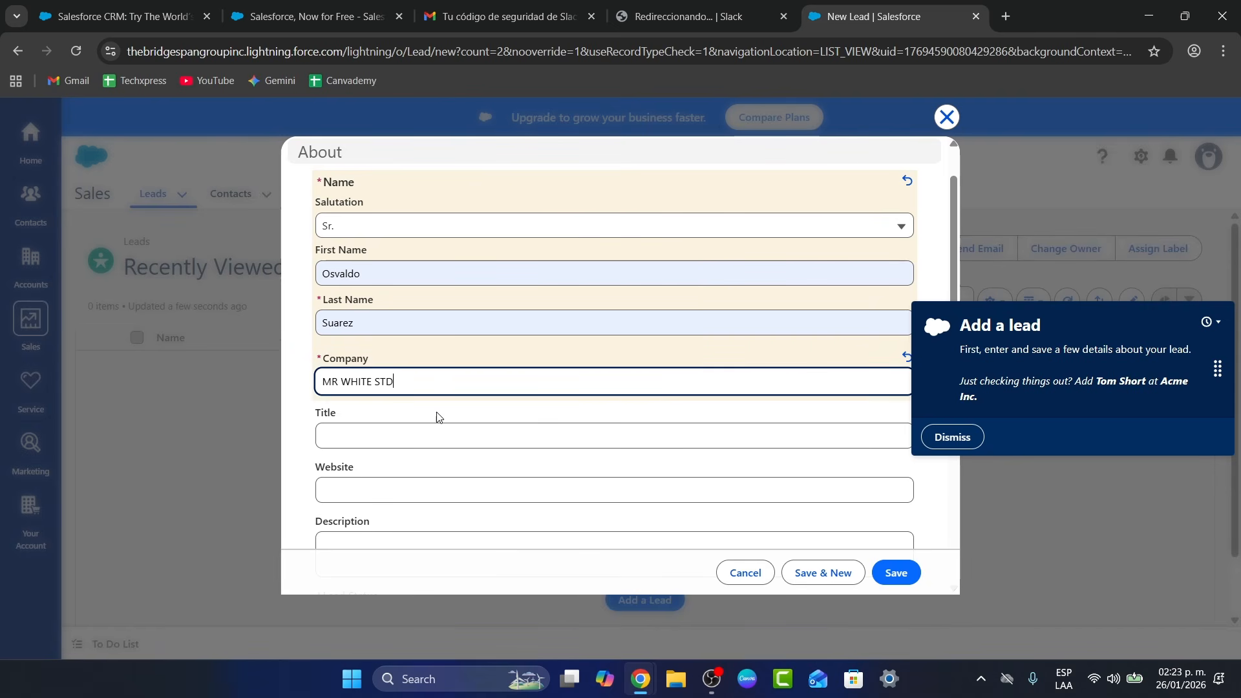
left_click(430, 430)
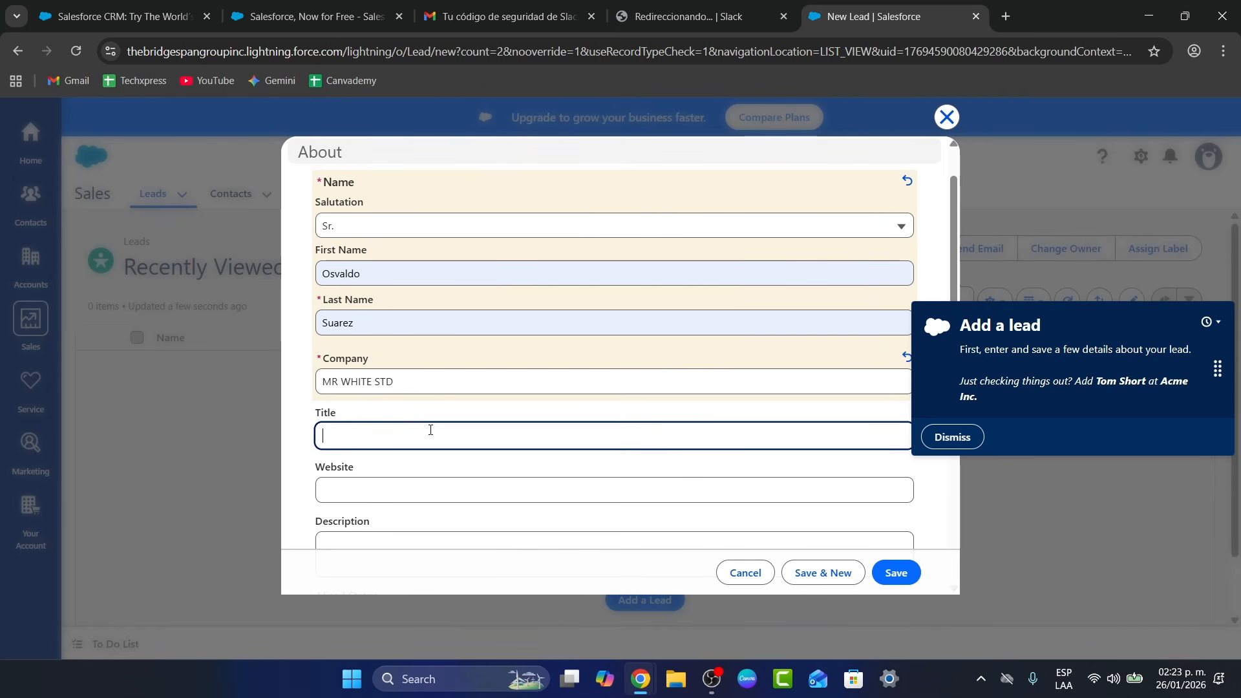
left_click(952, 437)
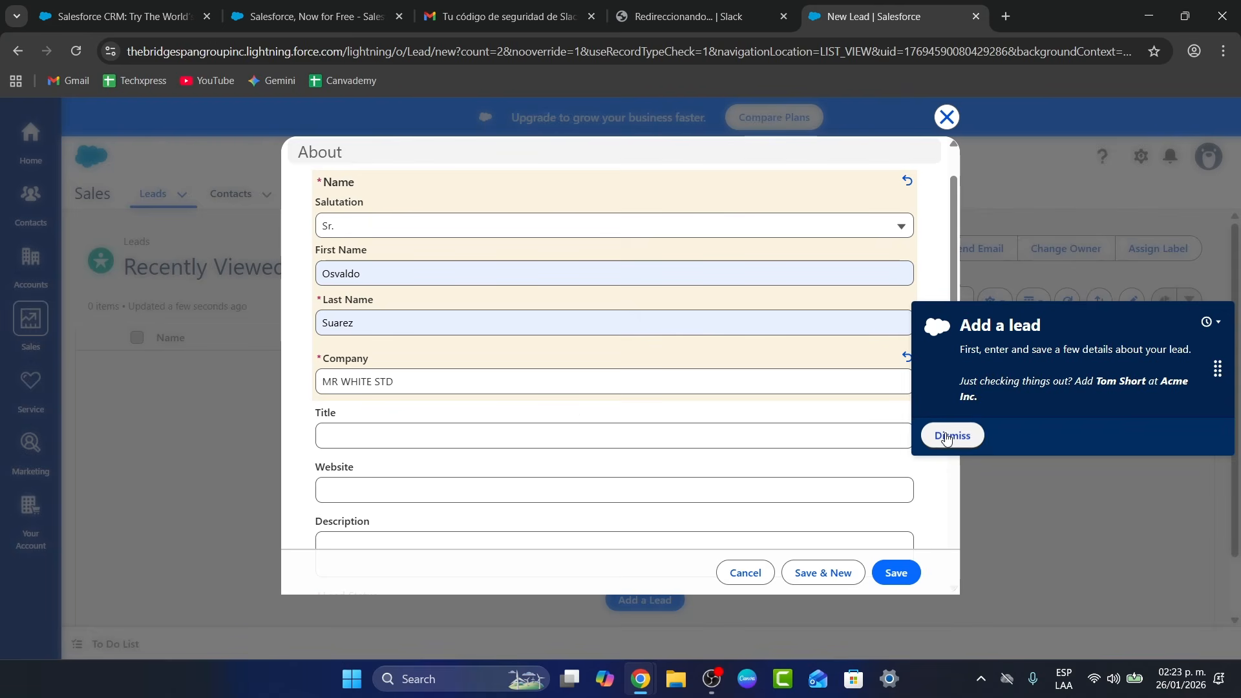
scroll(587, 424, "down", 1)
scroll(587, 424, "down", 2)
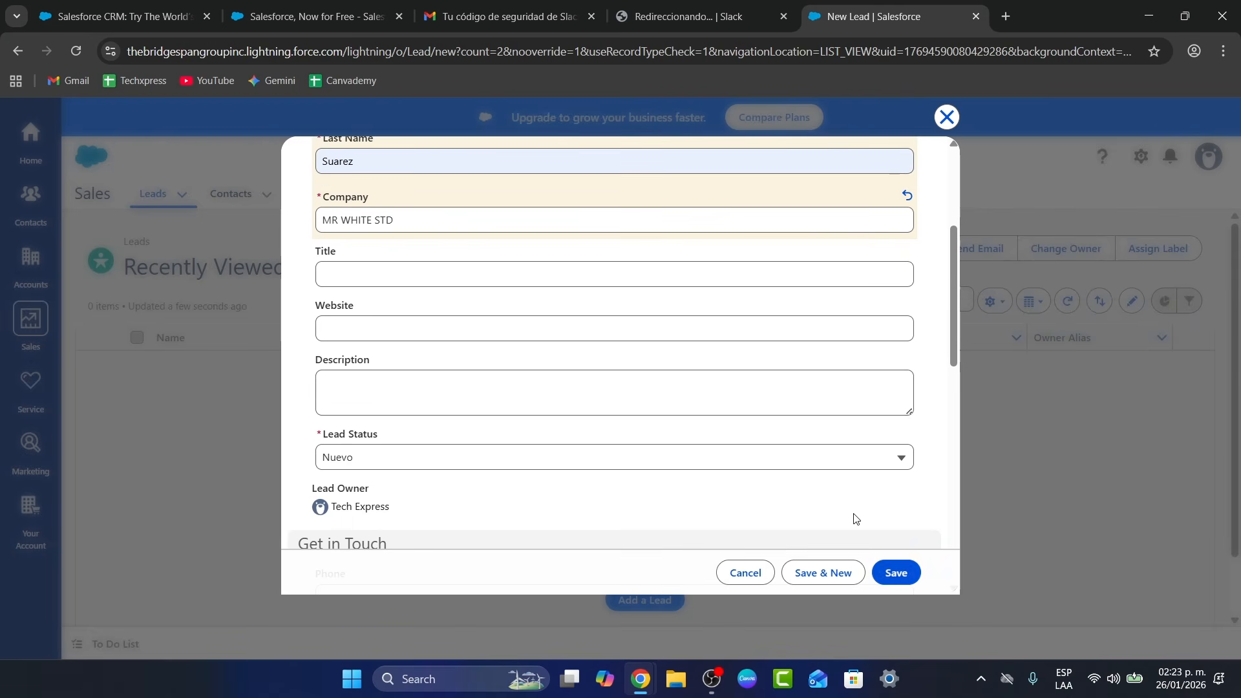
left_click(897, 578)
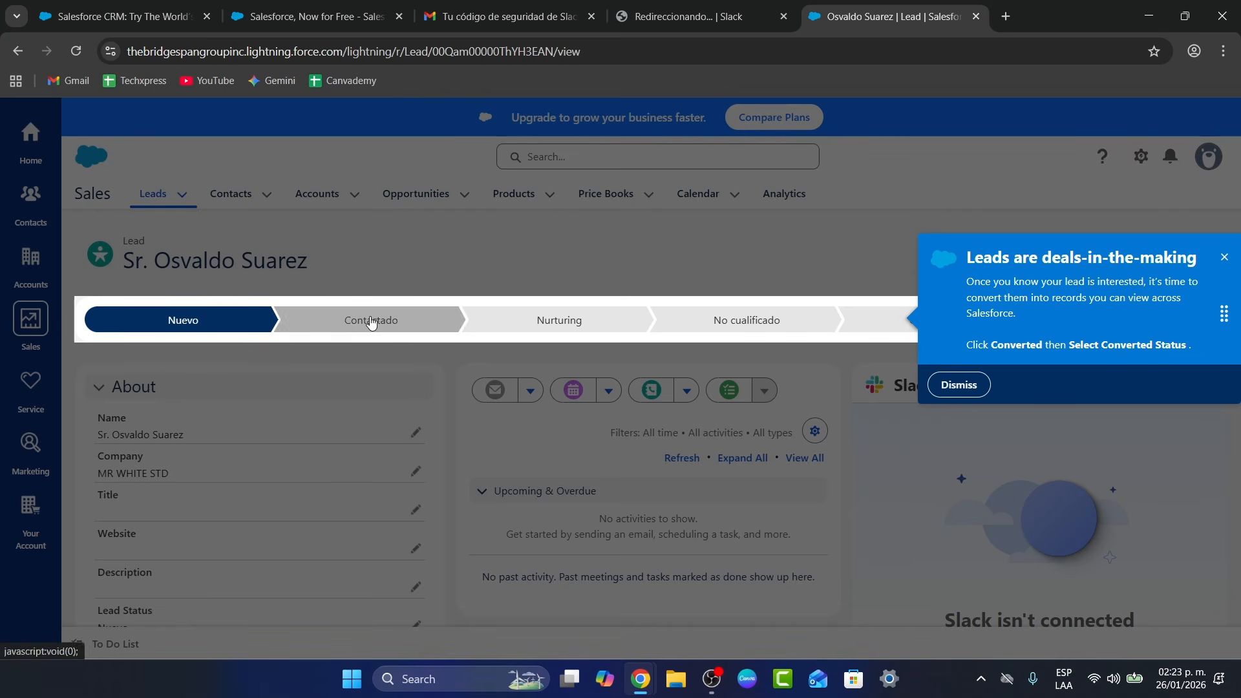
Dismiss the leads tip, check the Slack security-code email and sign-in tabs, then return to the lead
left_click(957, 384)
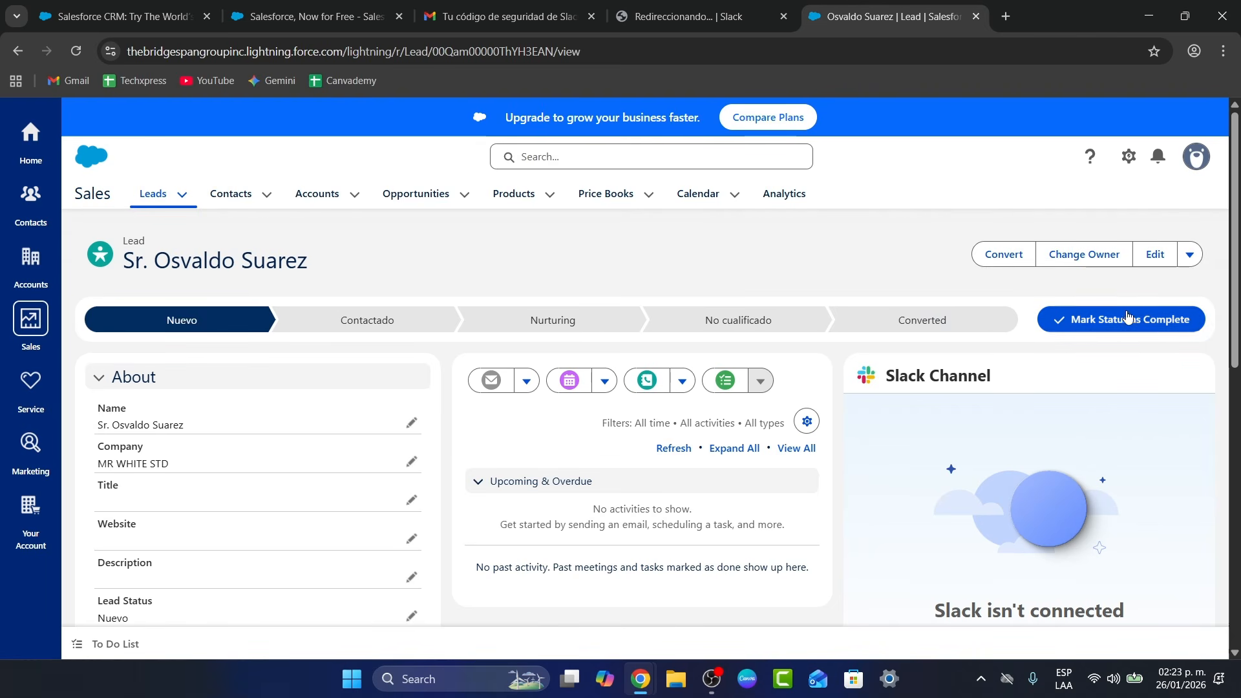
scroll(1095, 327, "down", 4)
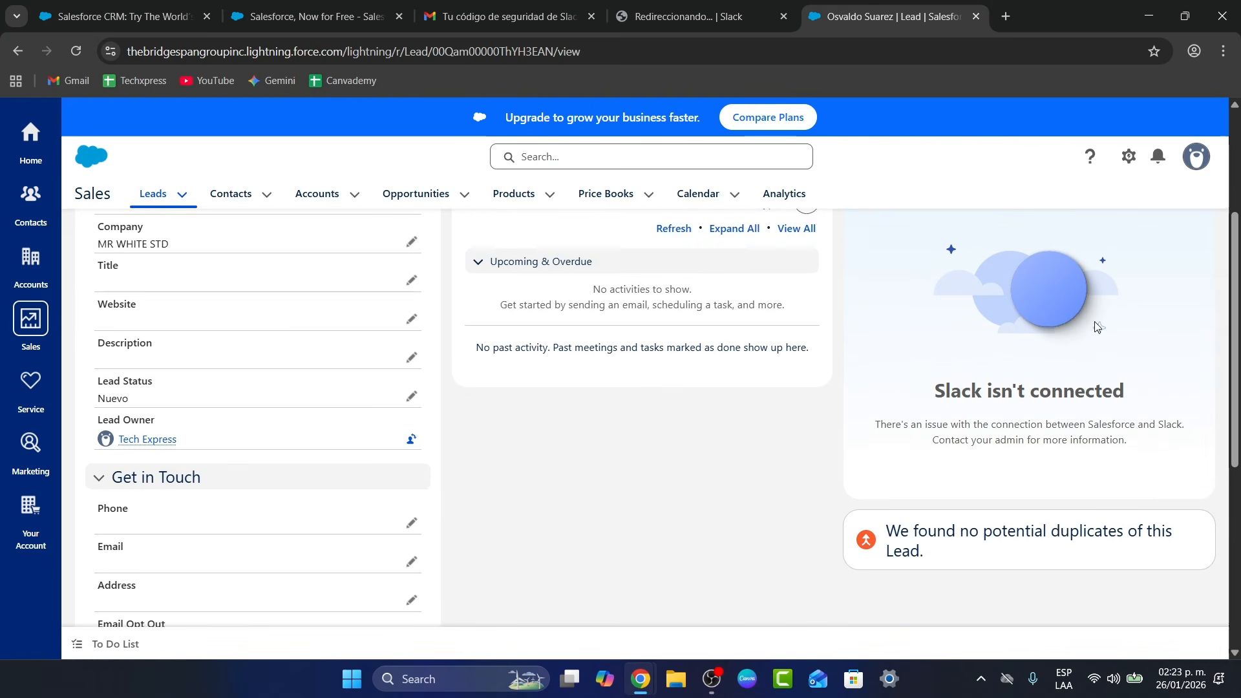
scroll(1097, 327, "up", 1)
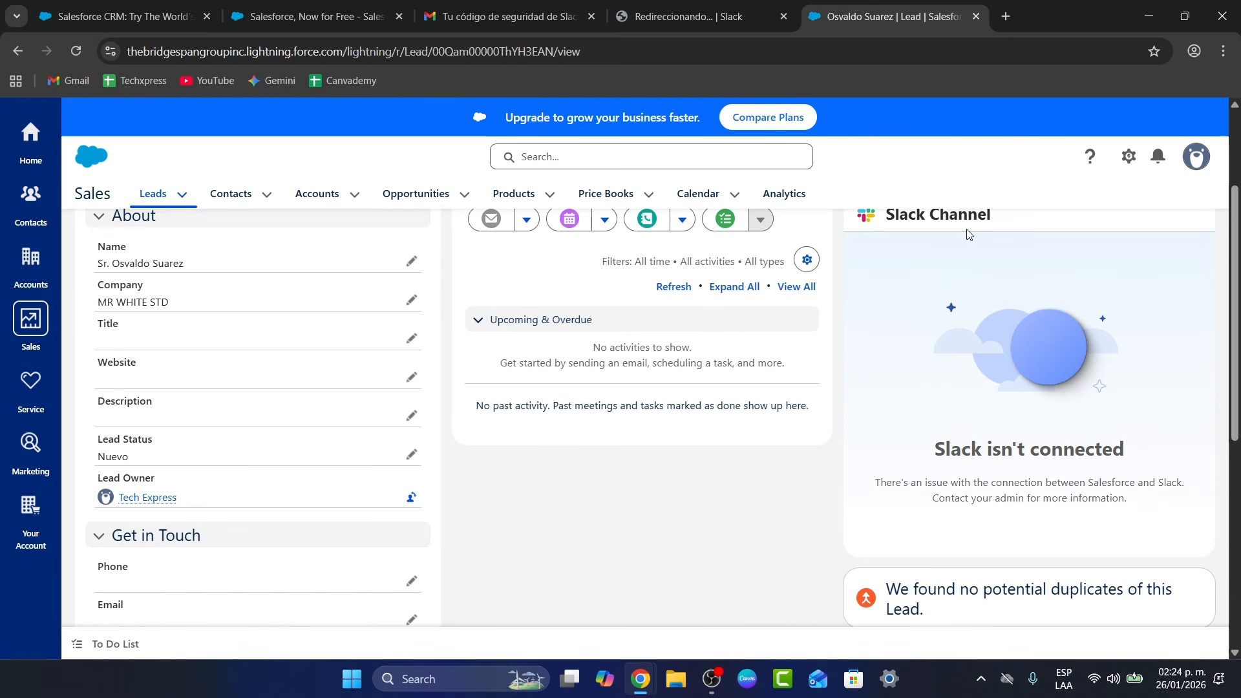
scroll(885, 306, "up", 1)
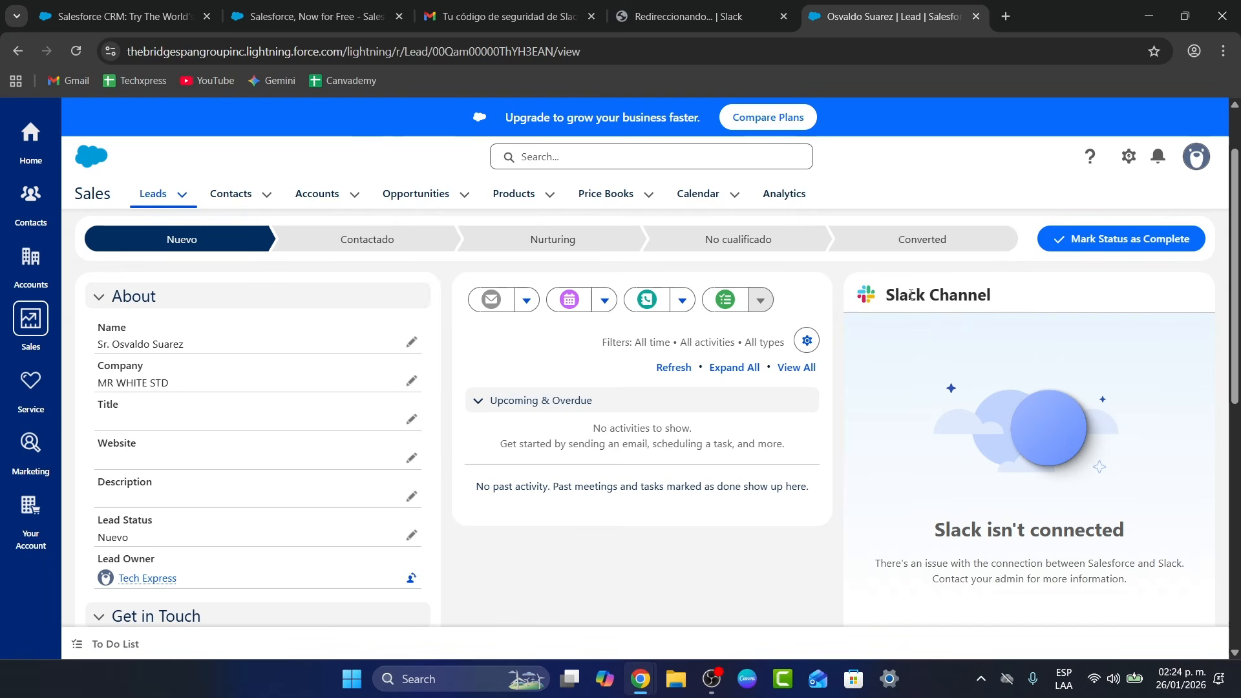
left_click(577, 7)
left_click(651, 6)
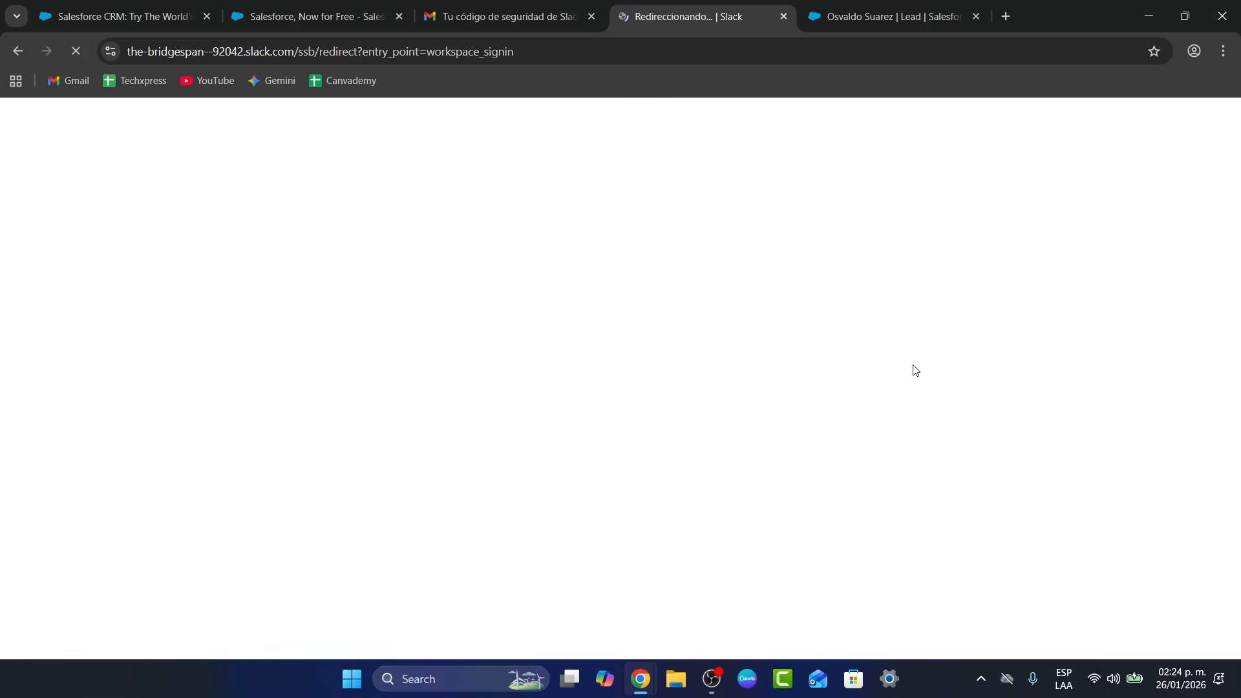
left_click(836, 5)
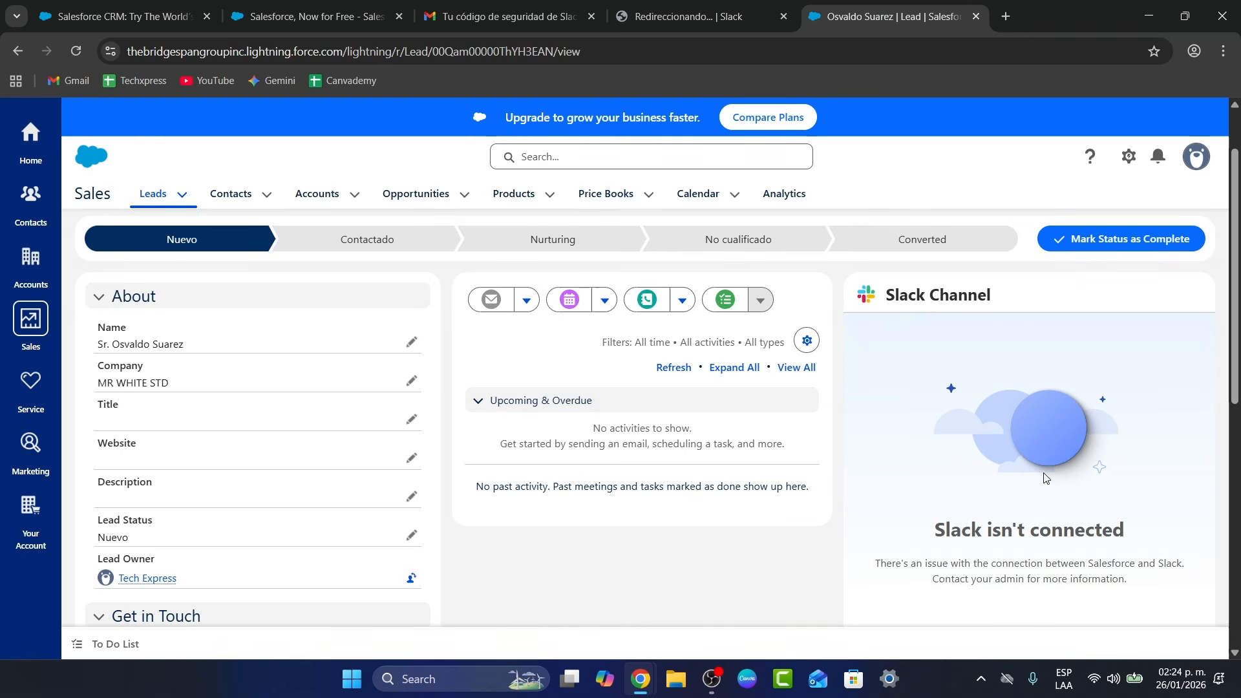
Review the MR WHITE STD lead: status Nuevo, owner Tech Express, Slack not connected
scroll(1029, 450, "down", 1)
scroll(1040, 483, "down", 1)
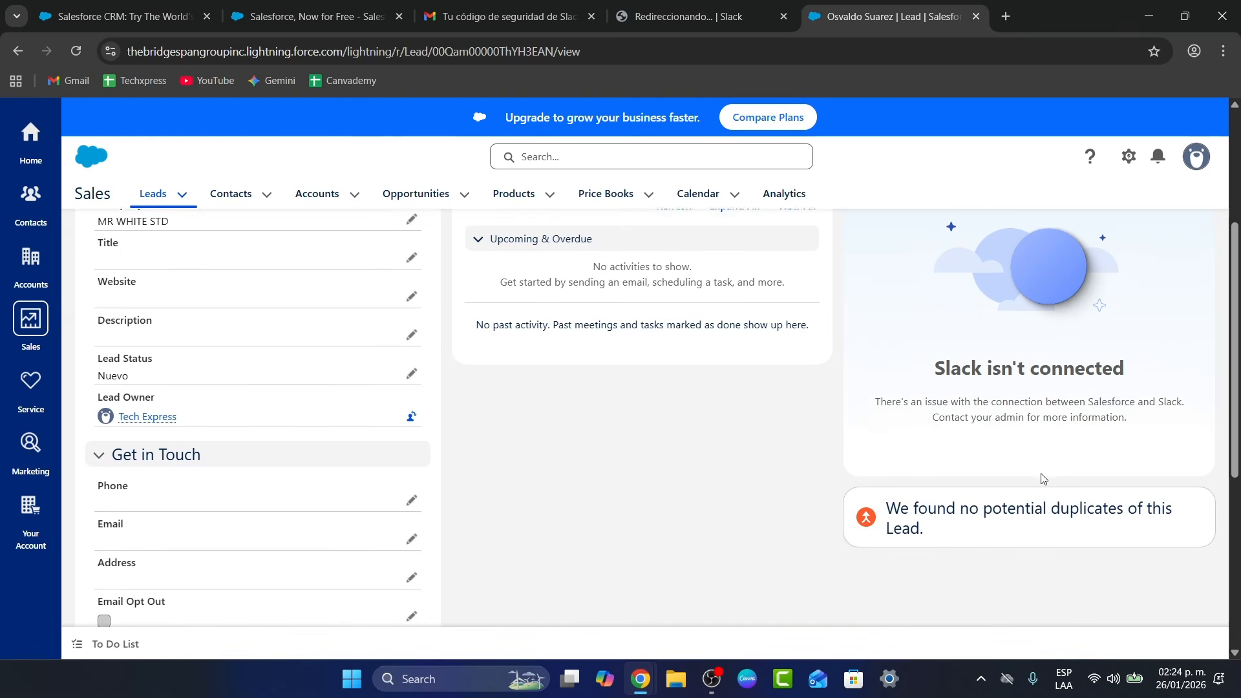
scroll(1039, 484, "up", 1)
scroll(1039, 485, "down", 2)
scroll(1036, 487, "down", 4)
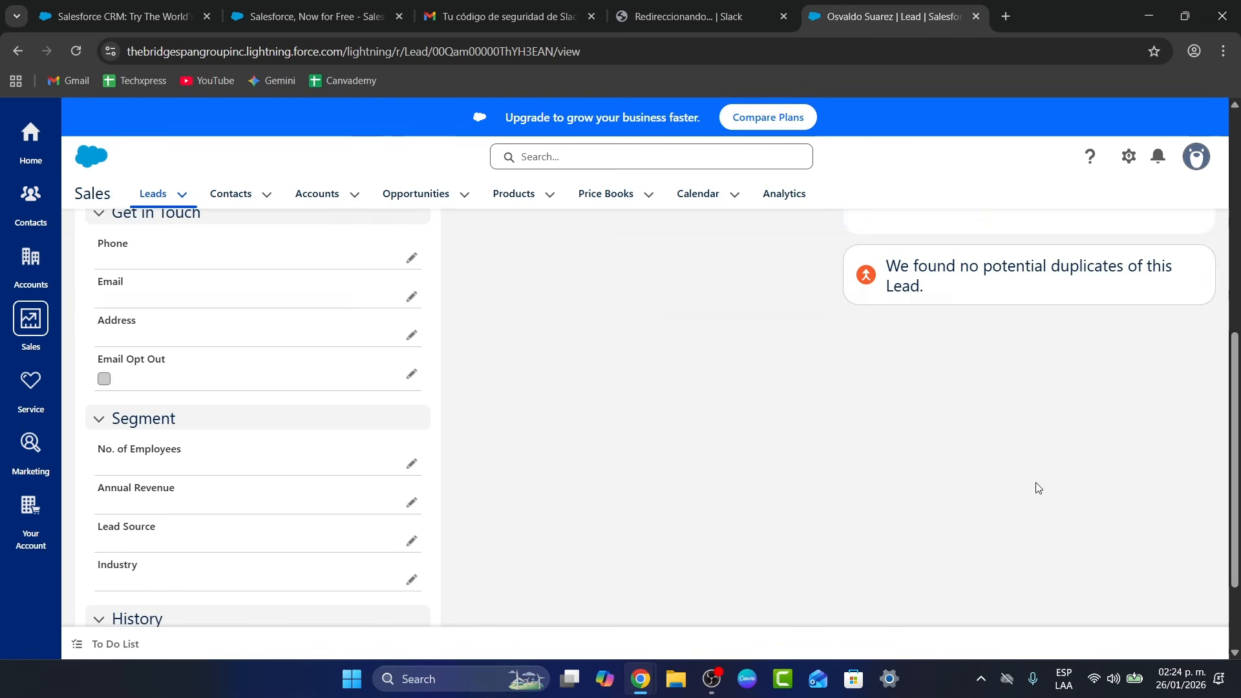
scroll(241, 430, "up", 8)
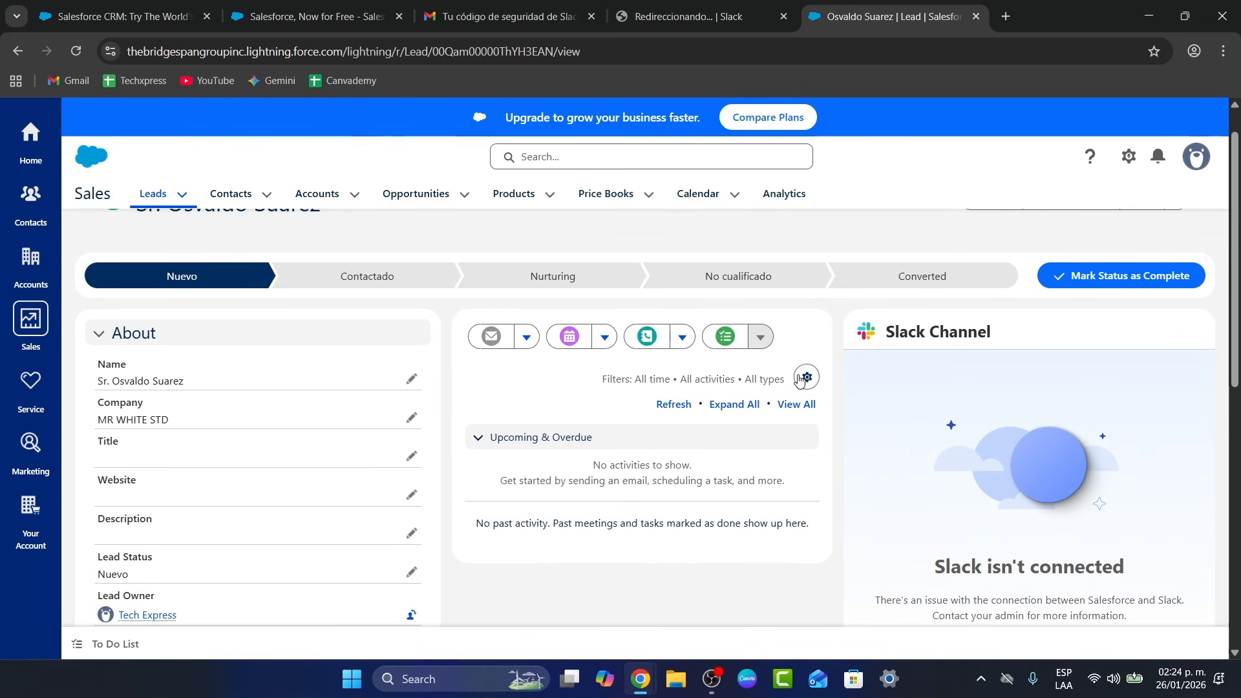
Browse the email, calendar and call action menus, then start a new task and minimize it
left_click(524, 342)
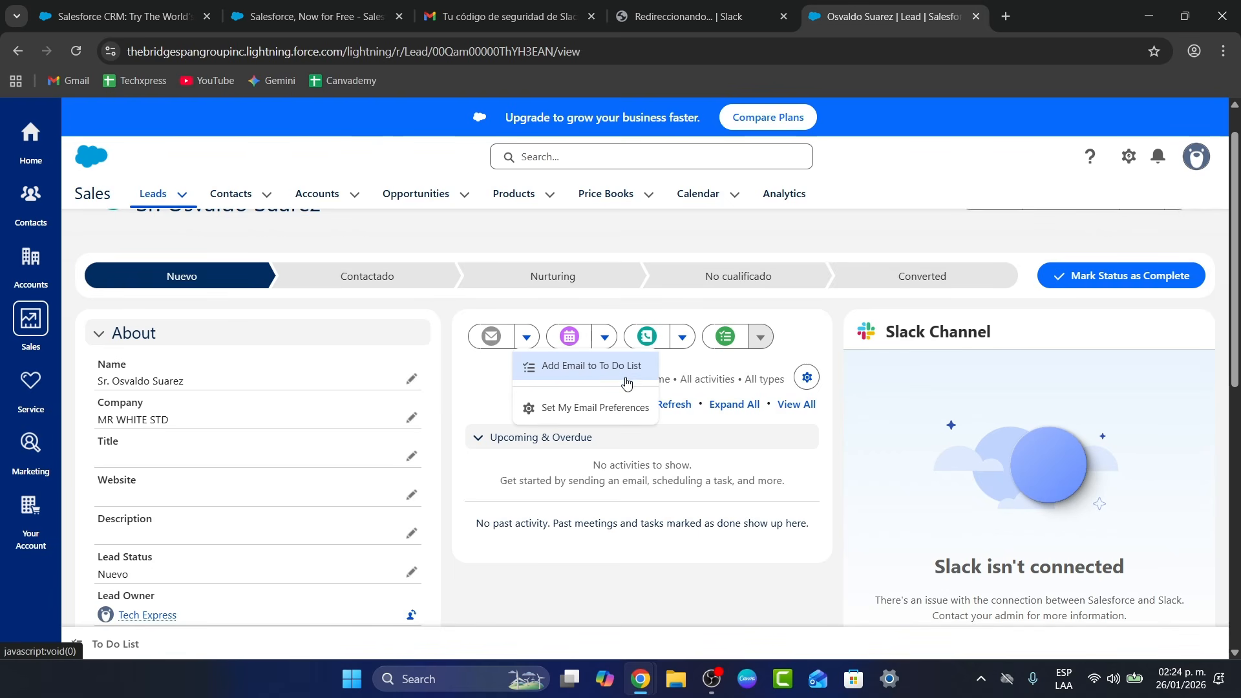
left_click(604, 336)
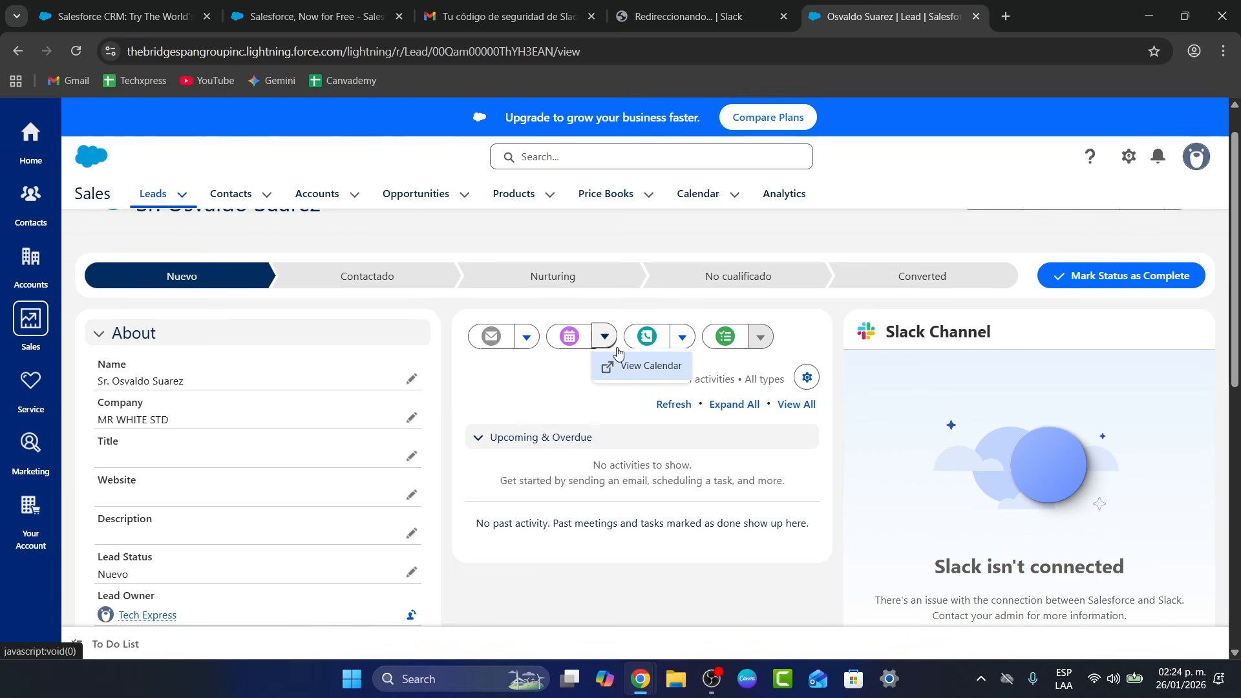
left_click(682, 337)
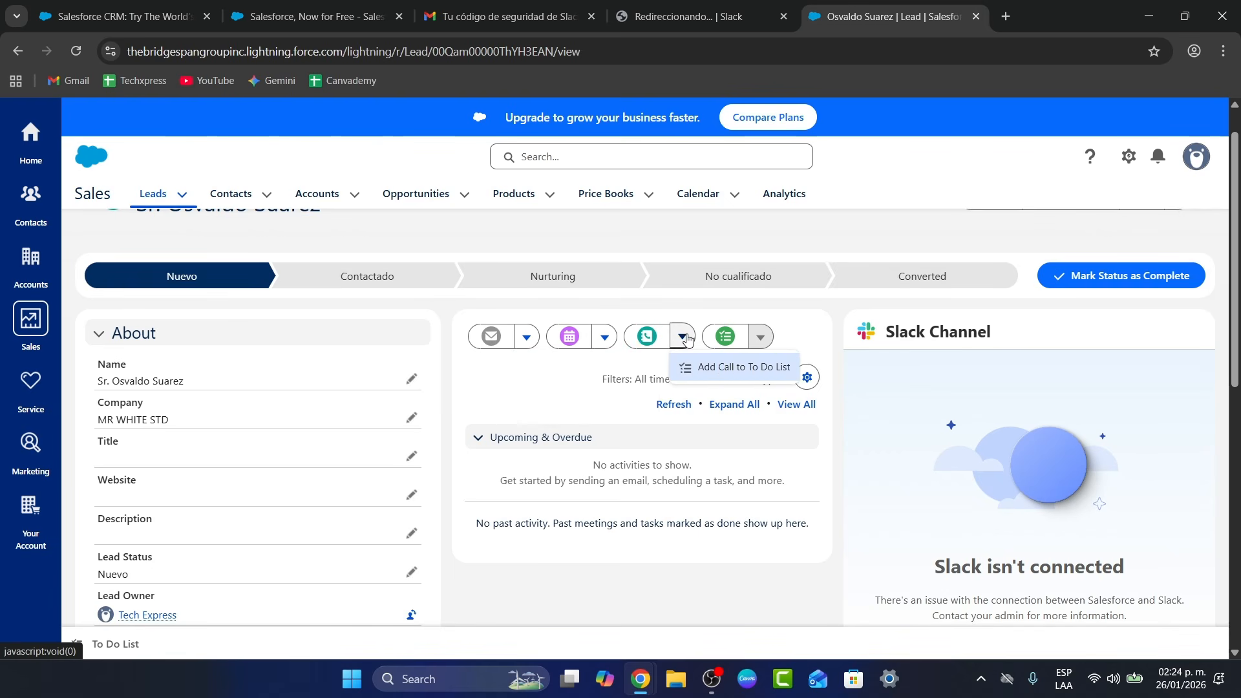
left_click(760, 337)
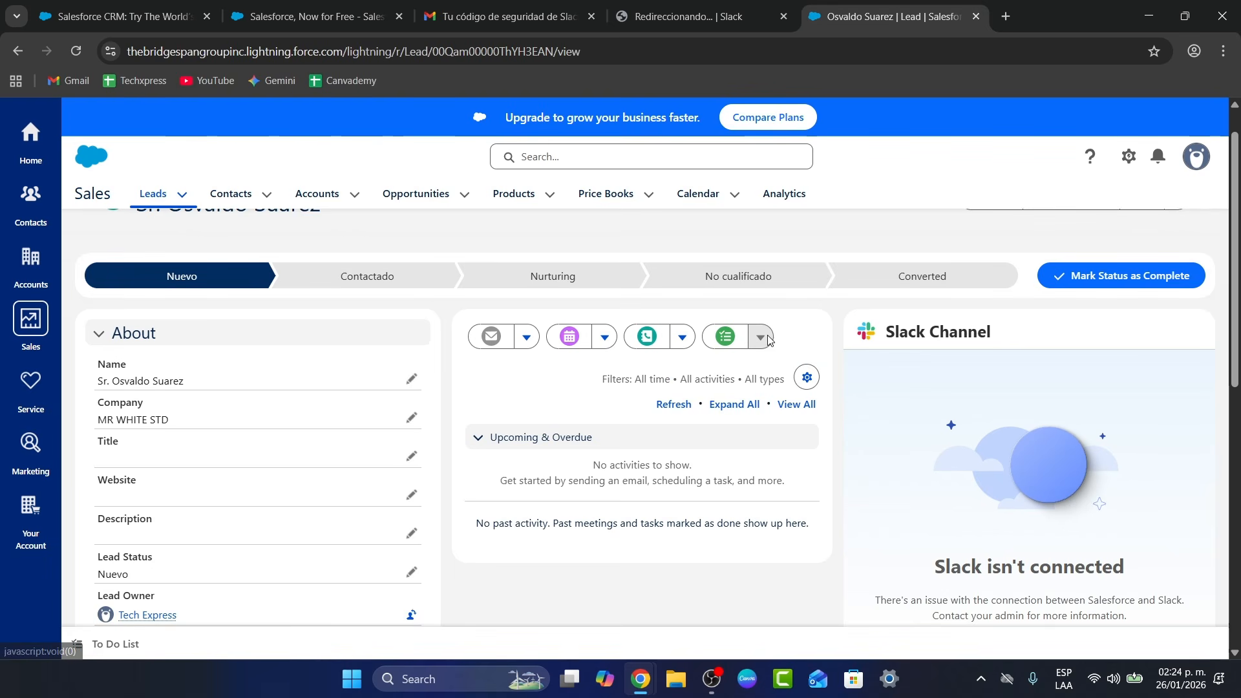
left_click(734, 344)
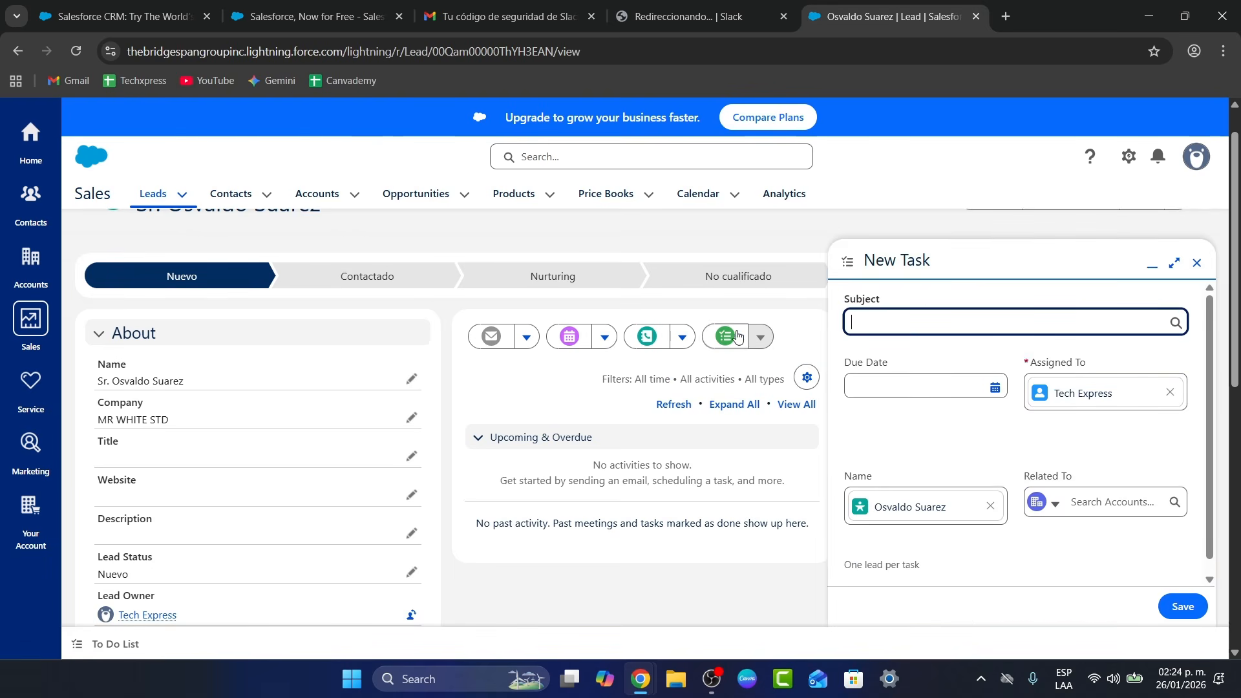
left_click(1152, 264)
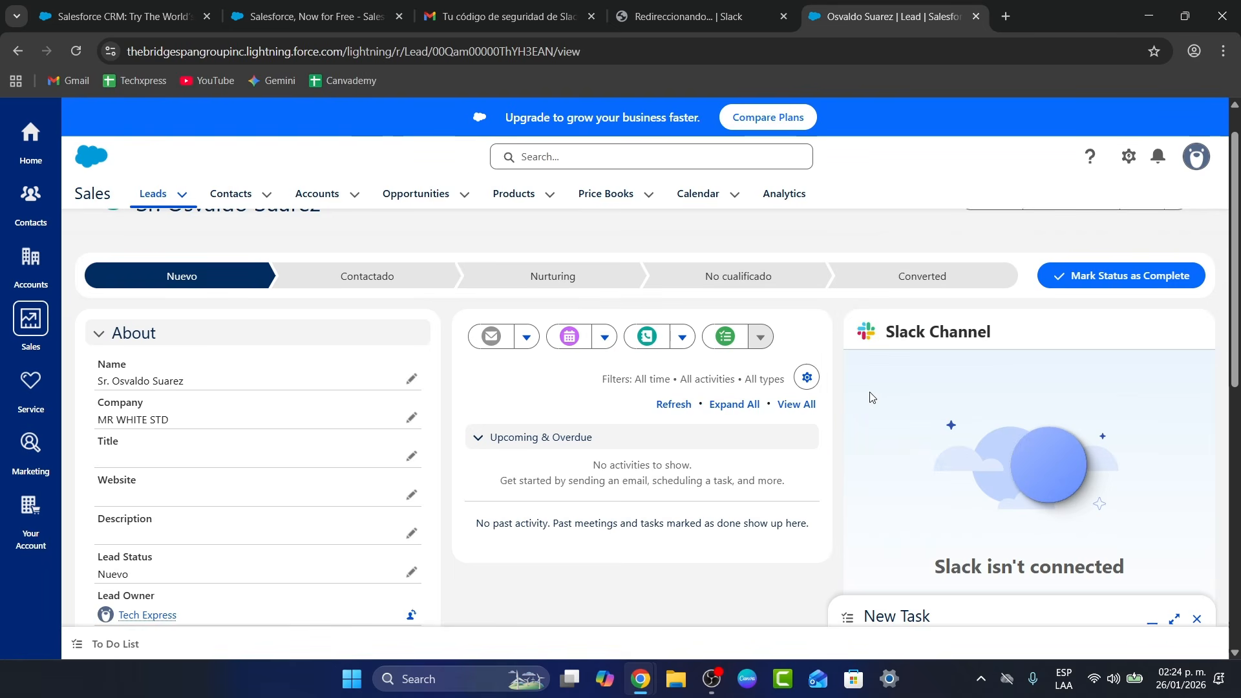
Check the activity filter settings unchanged, then step the lead status path to Converted
left_click(806, 376)
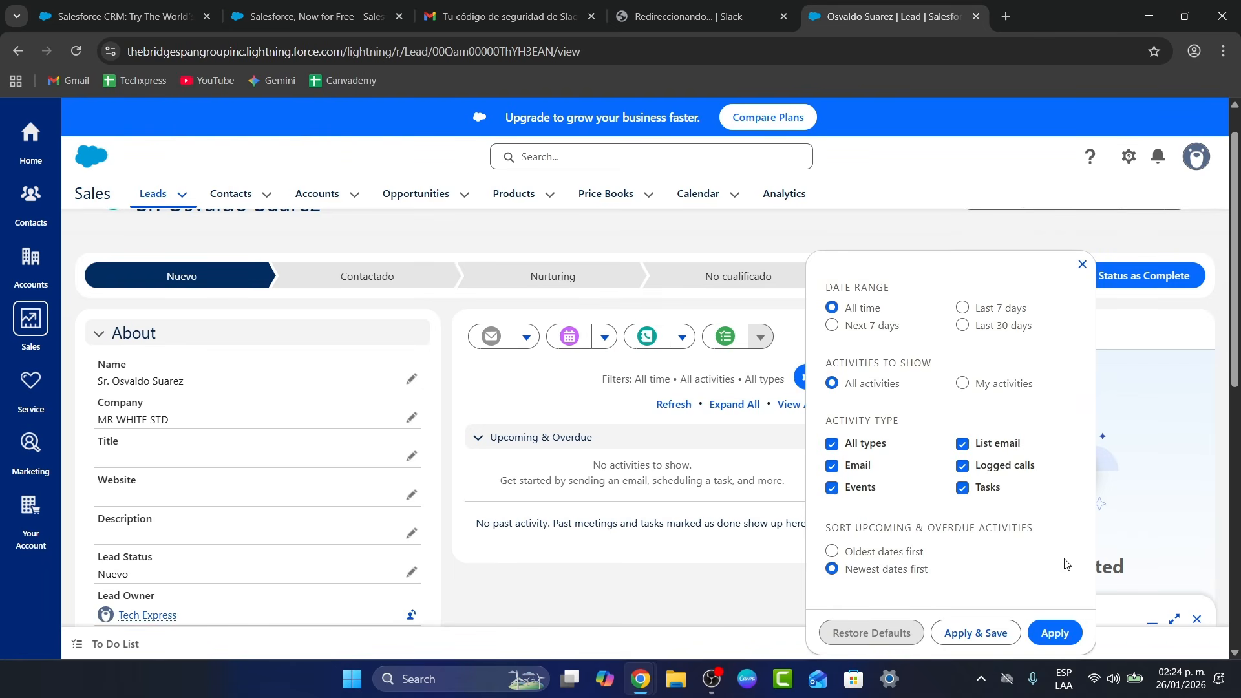
left_click(1055, 632)
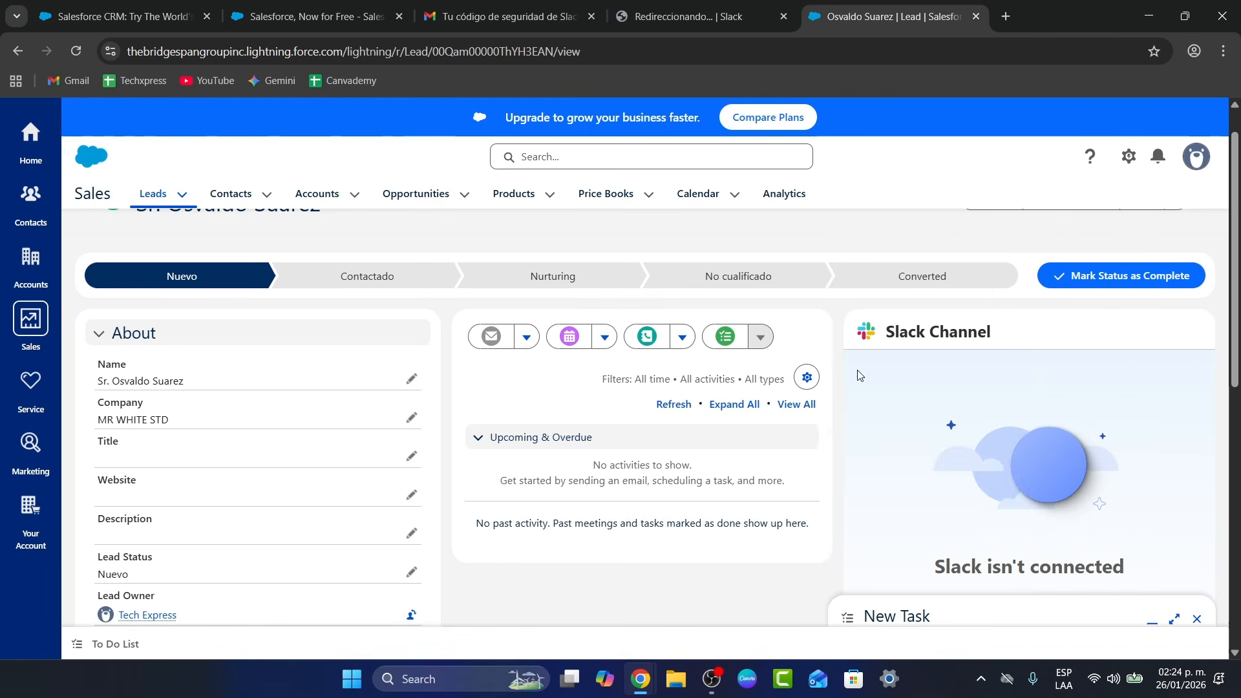
left_click(360, 275)
left_click(524, 287)
left_click(665, 287)
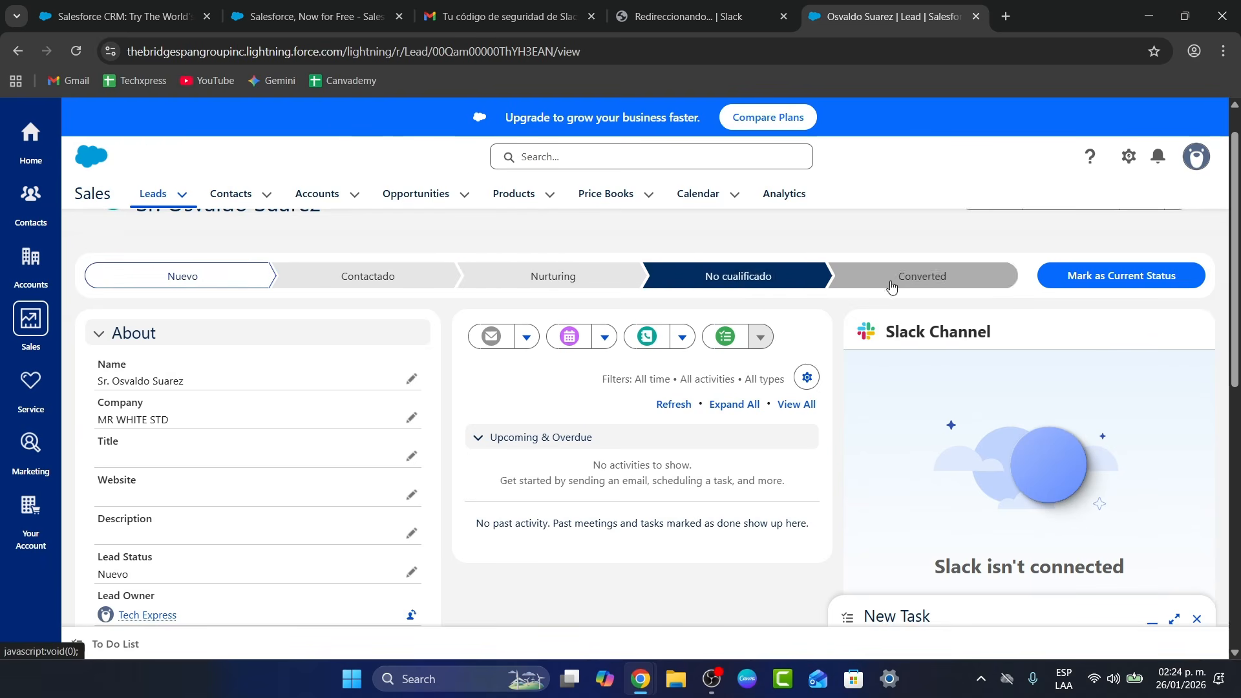
left_click(918, 285)
Convert the lead into a new MR WHITE STD account, contact and opportunity
left_click(1069, 284)
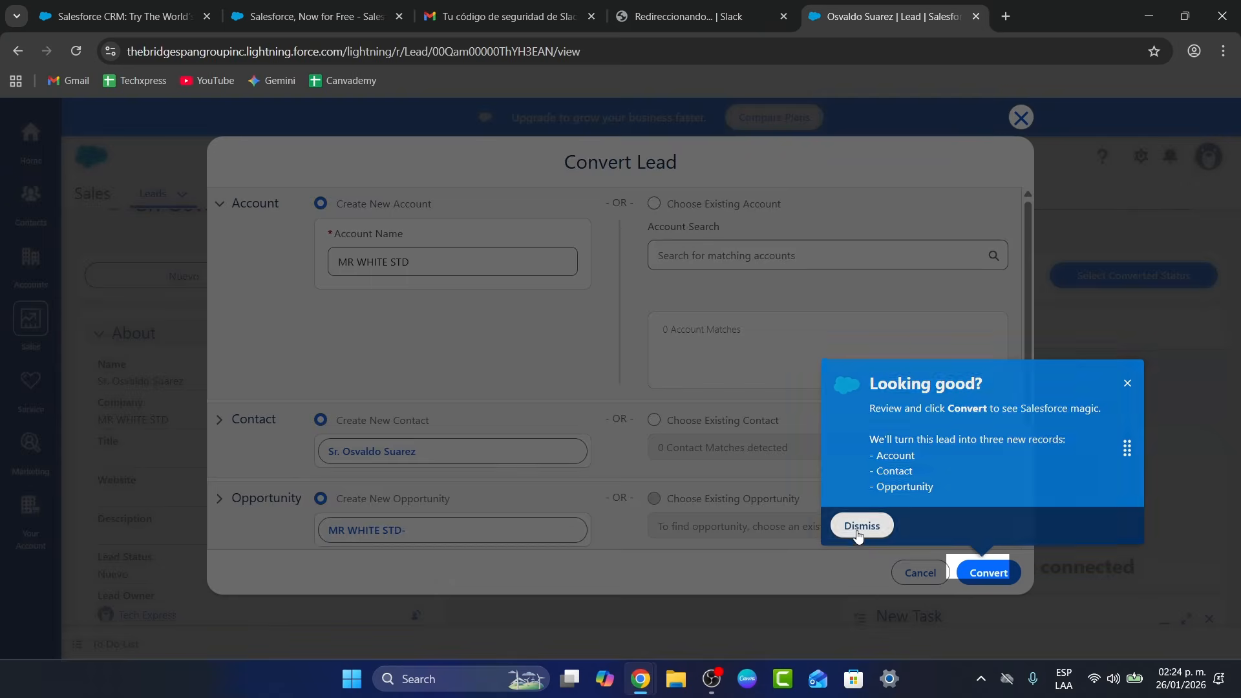
left_click(863, 526)
scroll(618, 463, "down", 3)
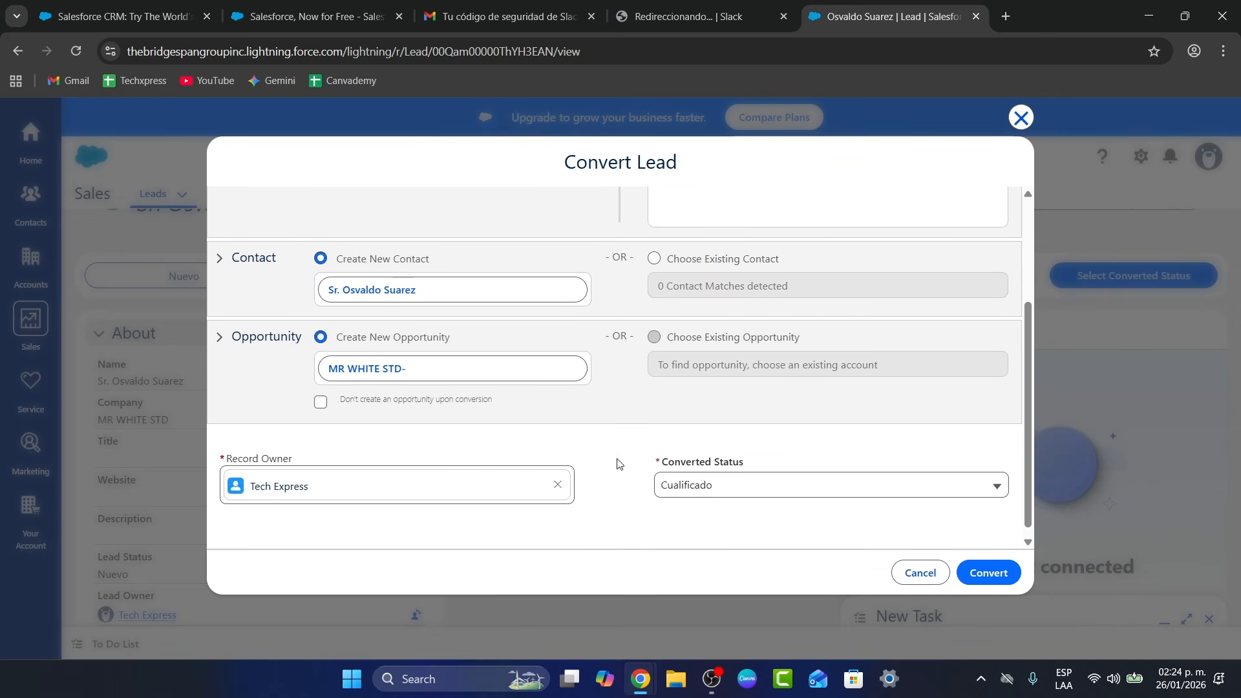
scroll(617, 462, "up", 3)
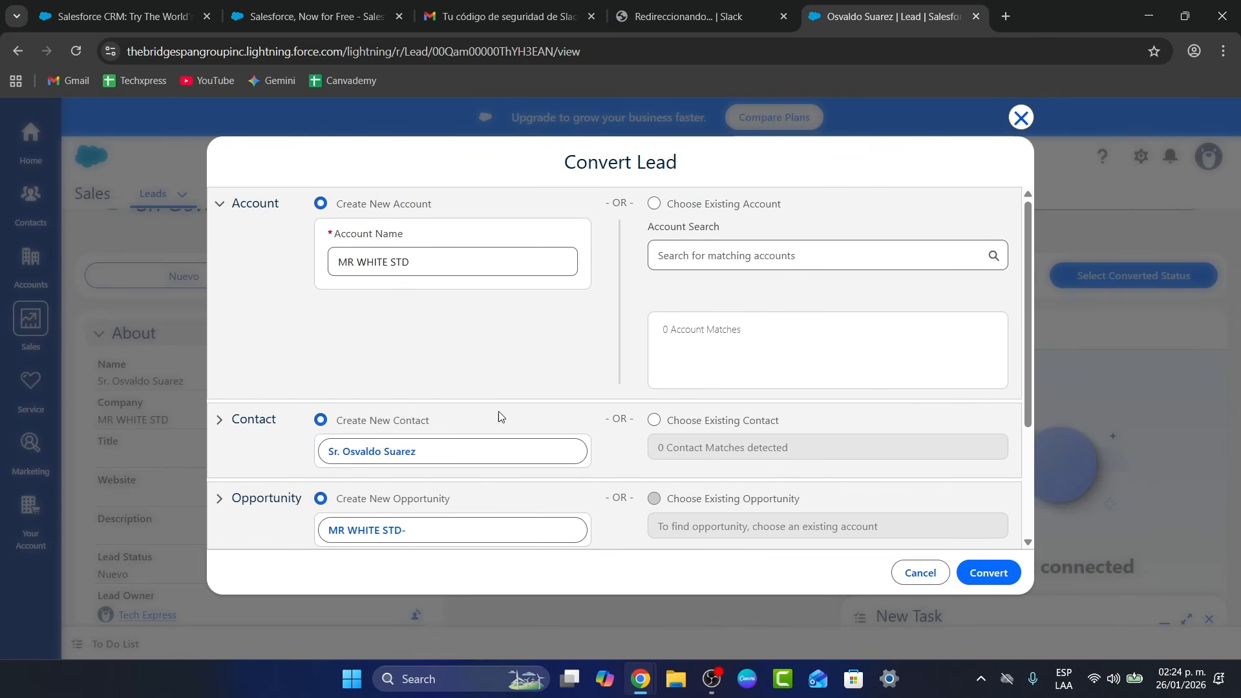
scroll(498, 414, "down", 3)
scroll(837, 454, "up", 3)
left_click(976, 572)
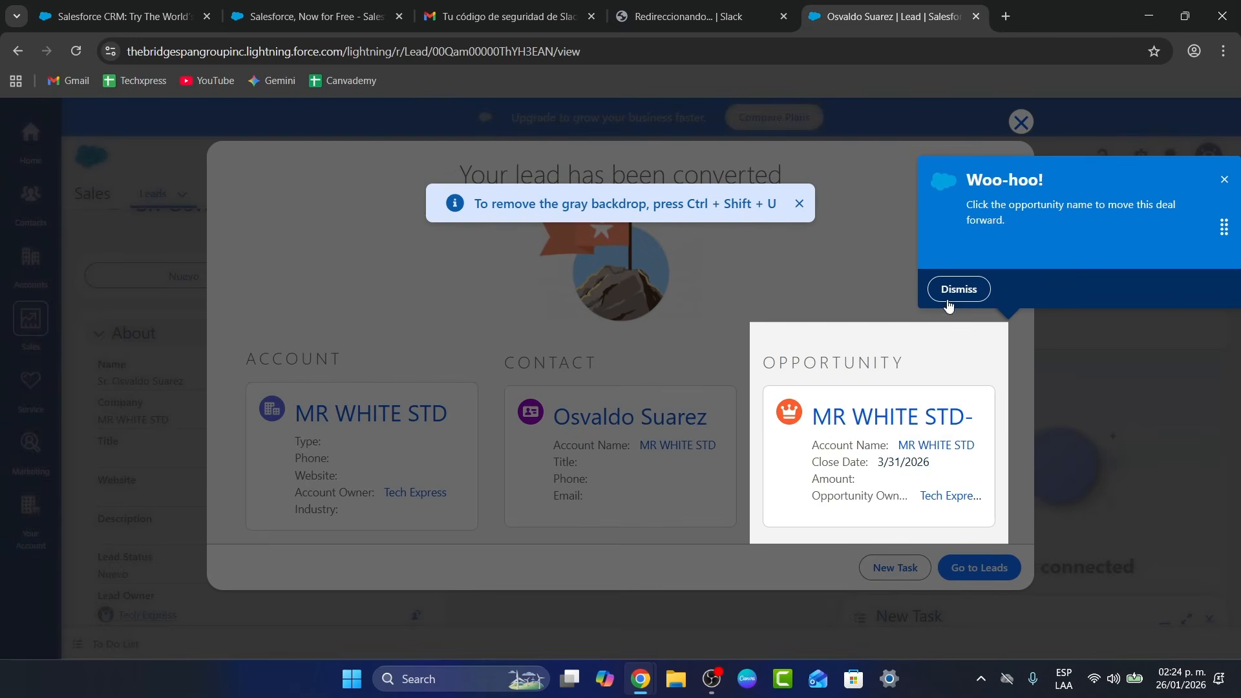
Dismiss the success message, review the new opportunity, and go back to the leads list
left_click(956, 287)
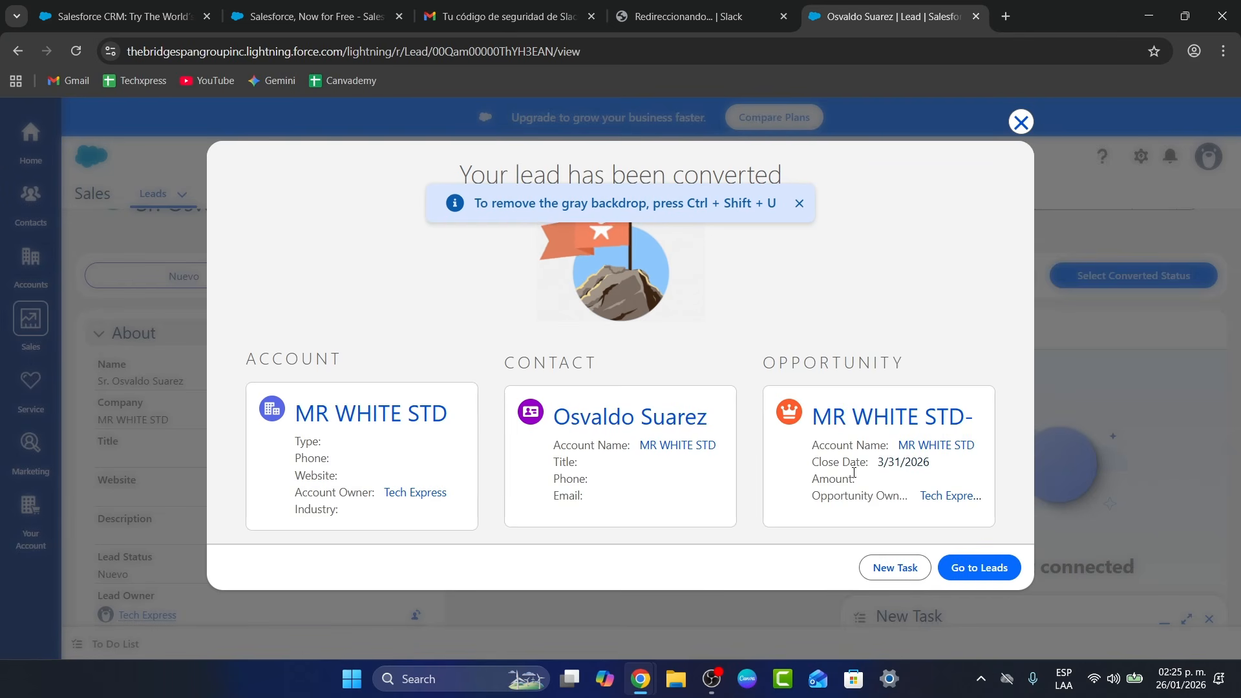
left_click_drag(980, 480, 768, 350)
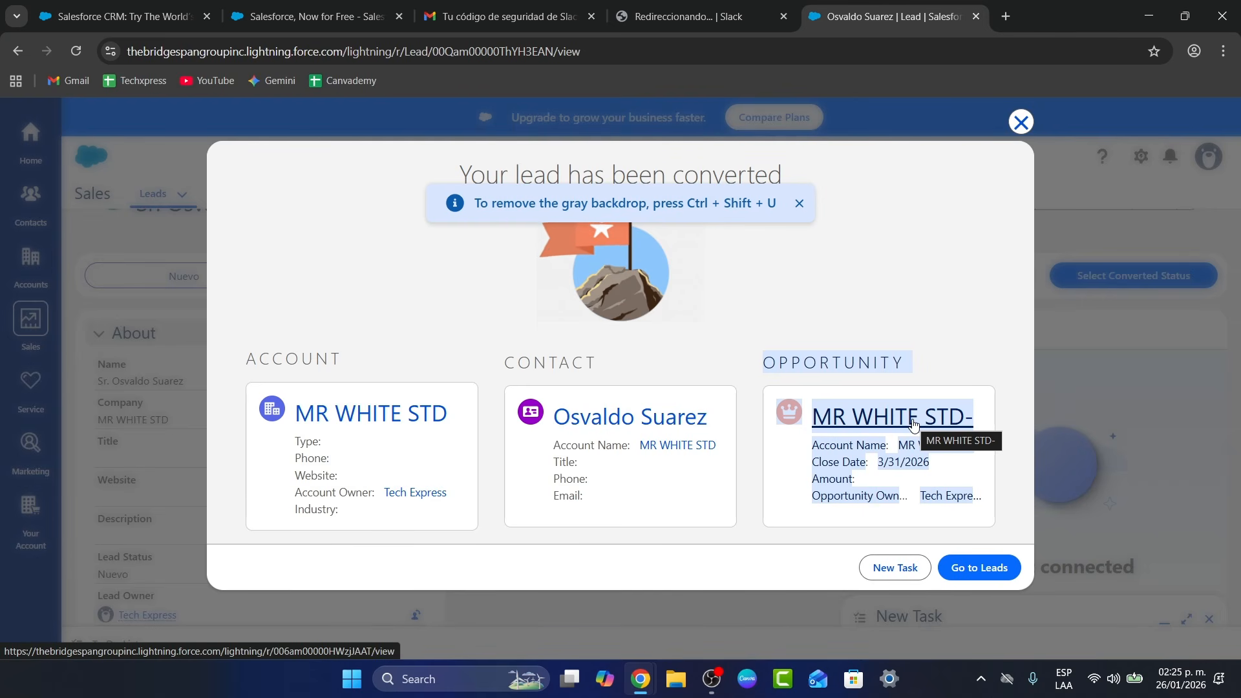
left_click(979, 567)
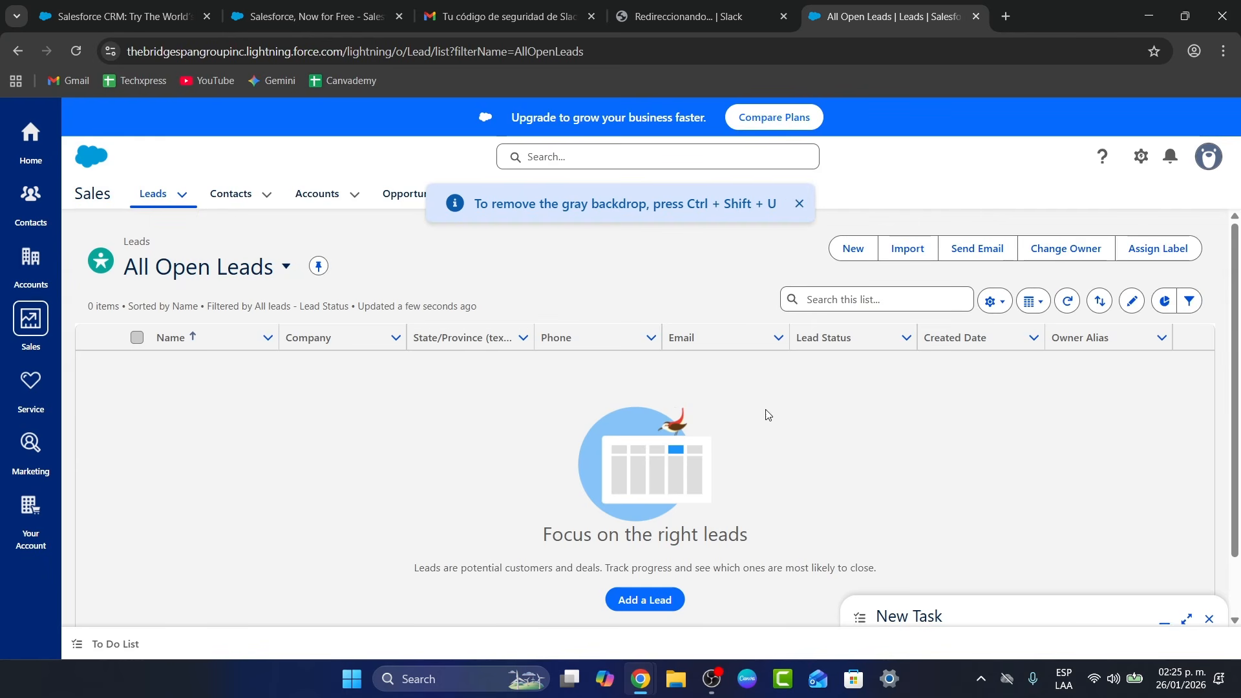
Look through a new lead form and cancel it without saving
left_click(654, 599)
scroll(422, 258, "down", 7)
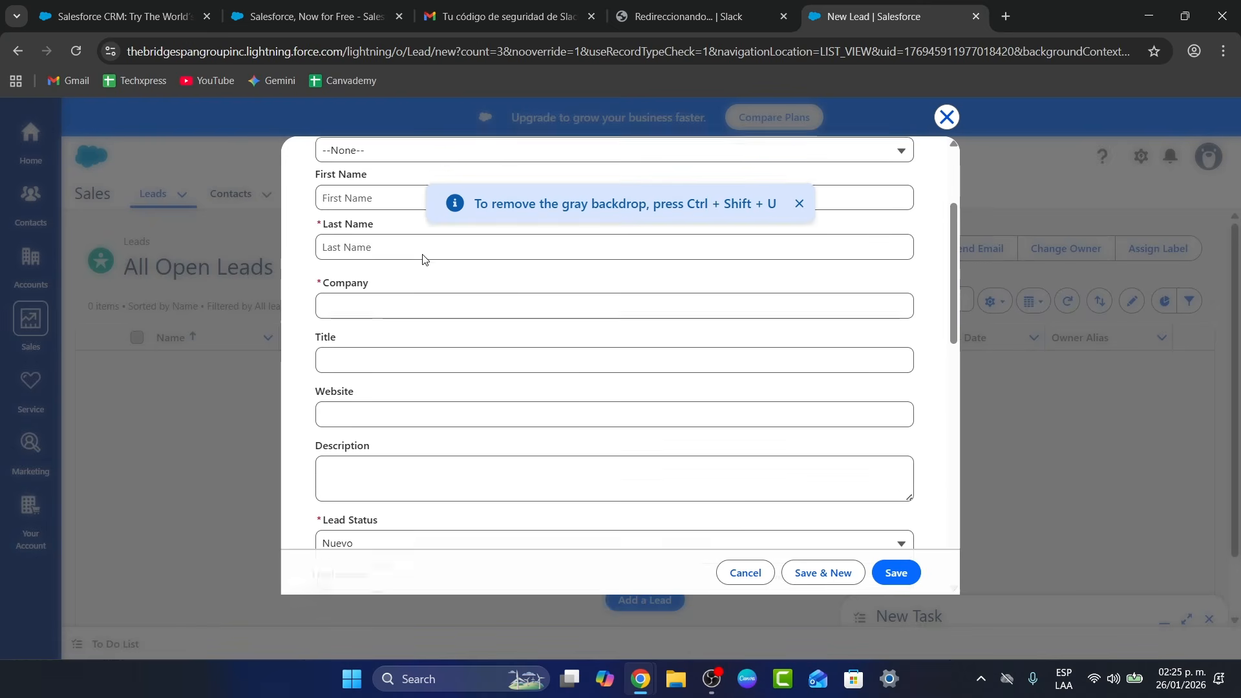
scroll(422, 260, "down", 3)
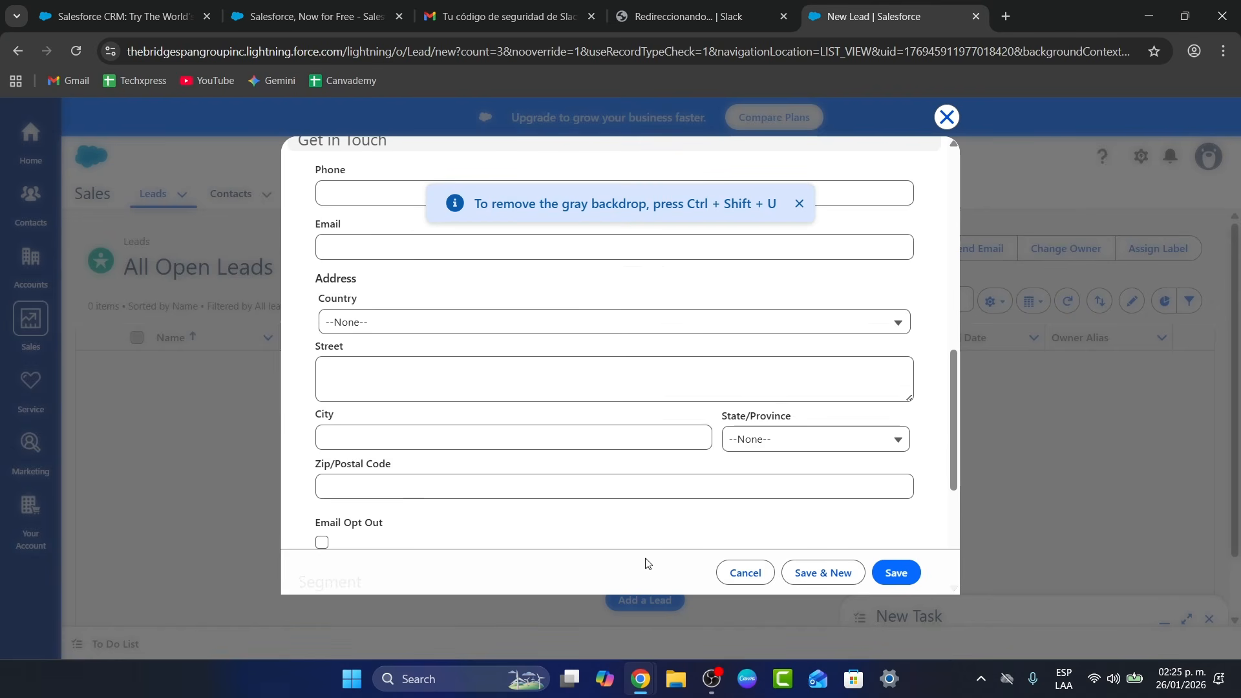
scroll(649, 558, "down", 3)
left_click(743, 572)
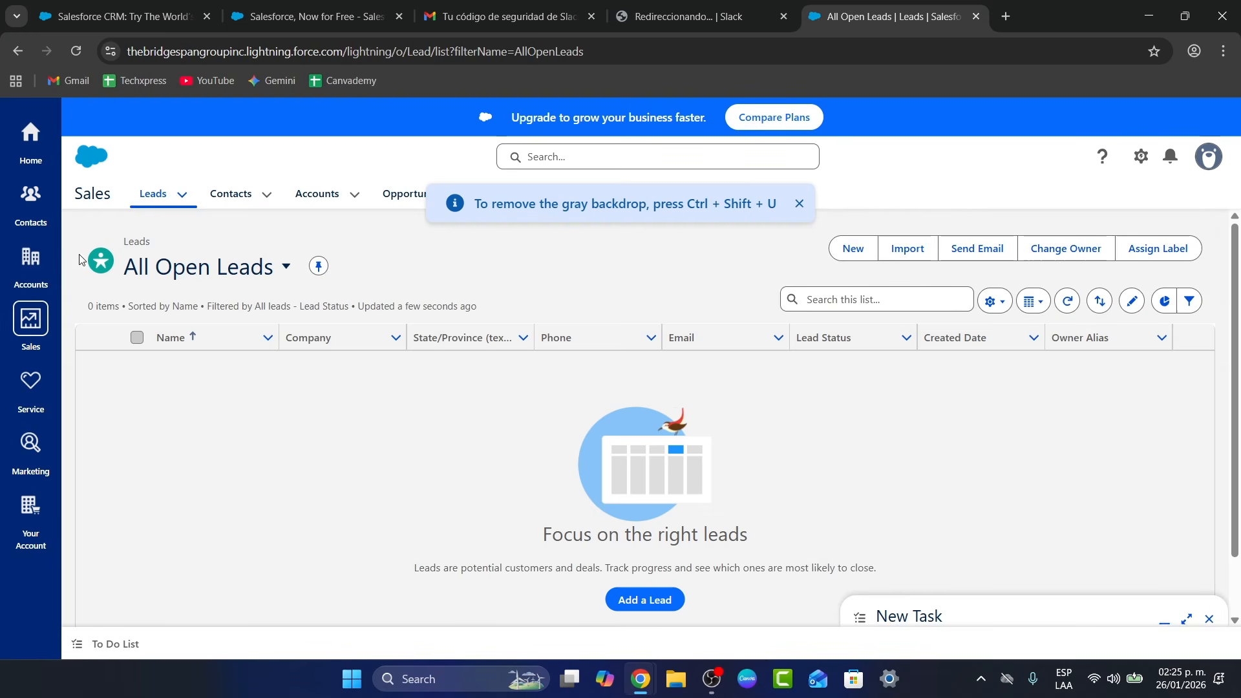
Check the converted MR WHITE STD records under Contacts and Accounts, then return to Sales leads
left_click(30, 197)
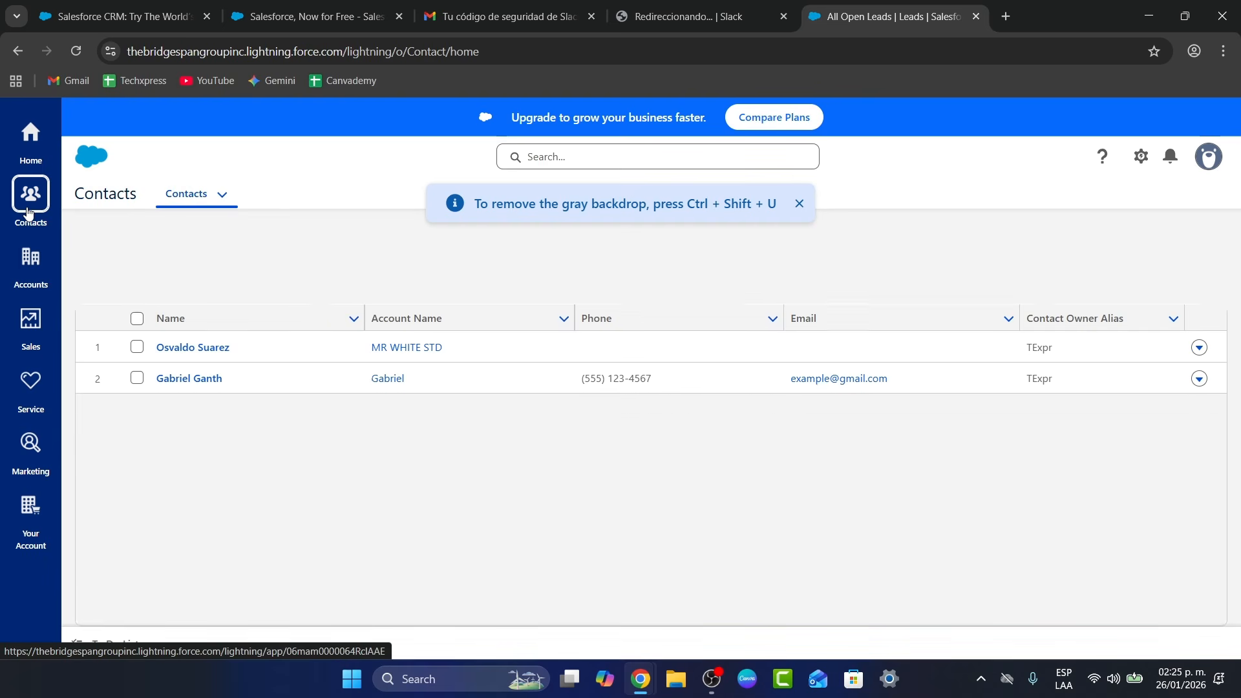
left_click(28, 252)
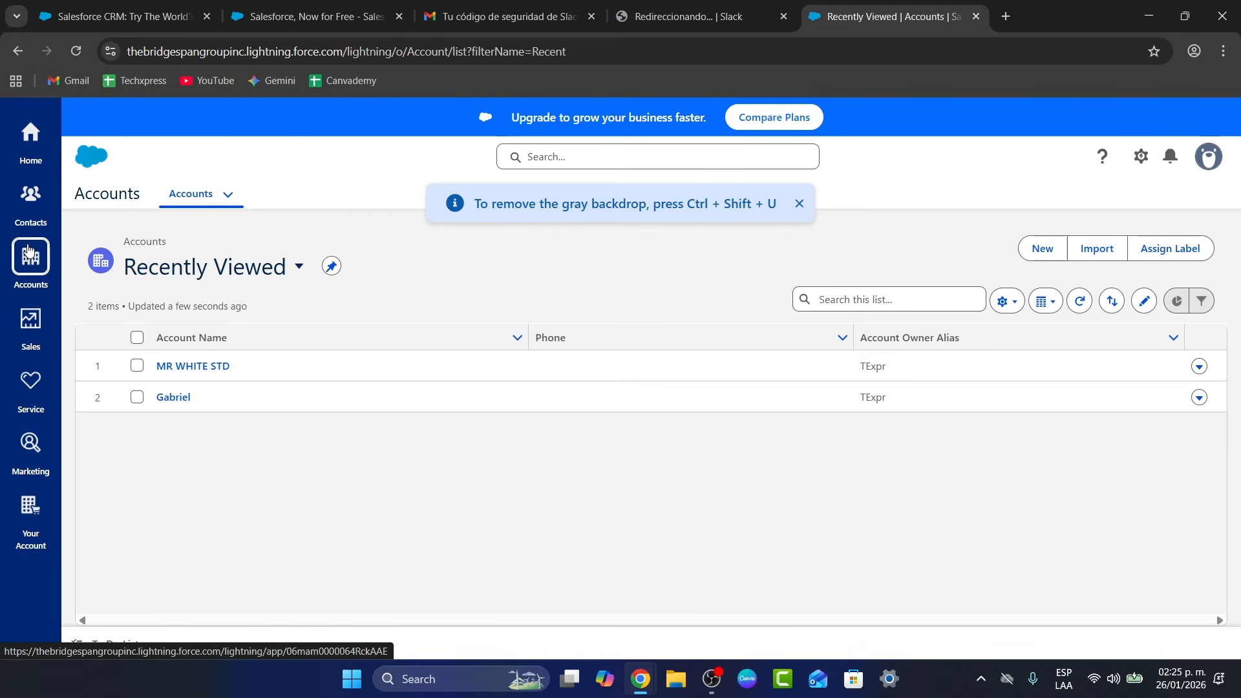
left_click(38, 321)
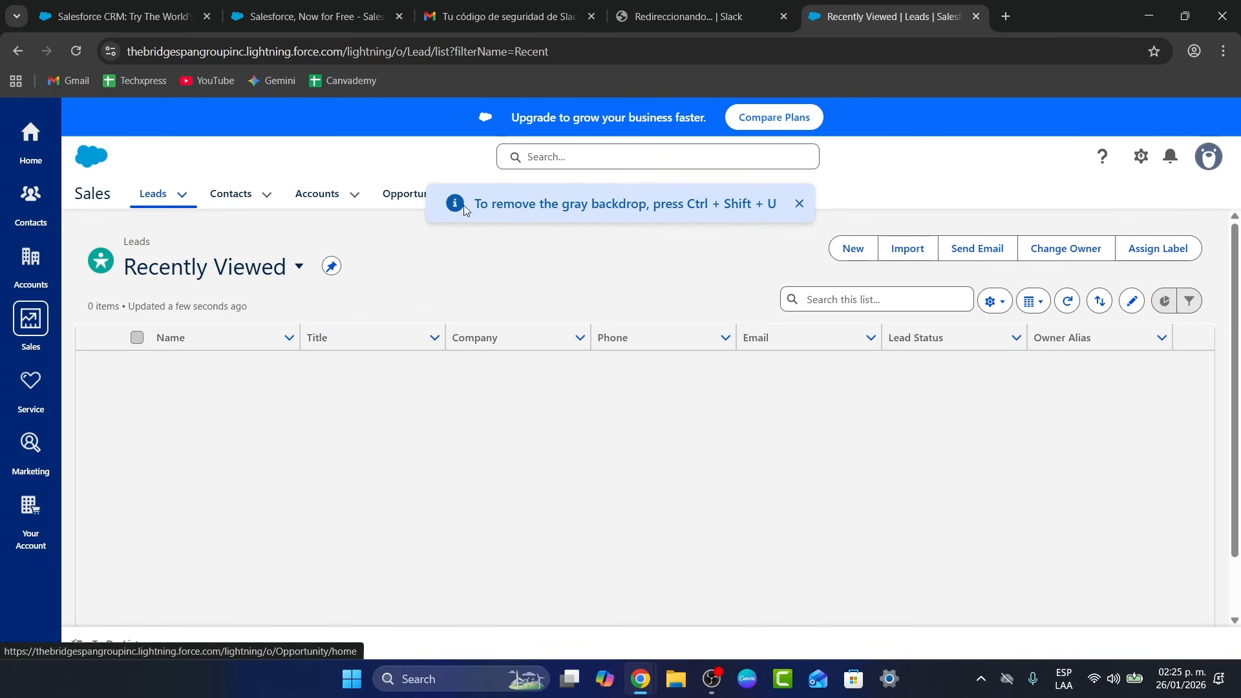
left_click(800, 203)
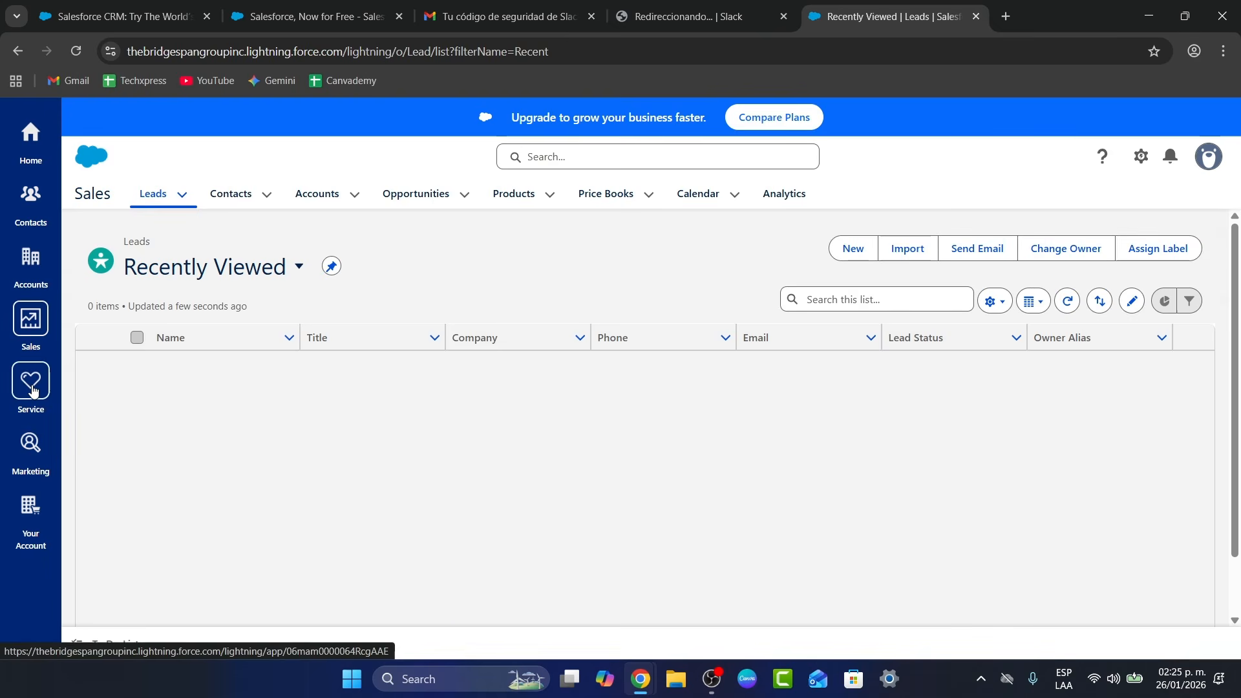
In the Service app, discard the unfinished case forms and start a fresh new case
left_click(32, 391)
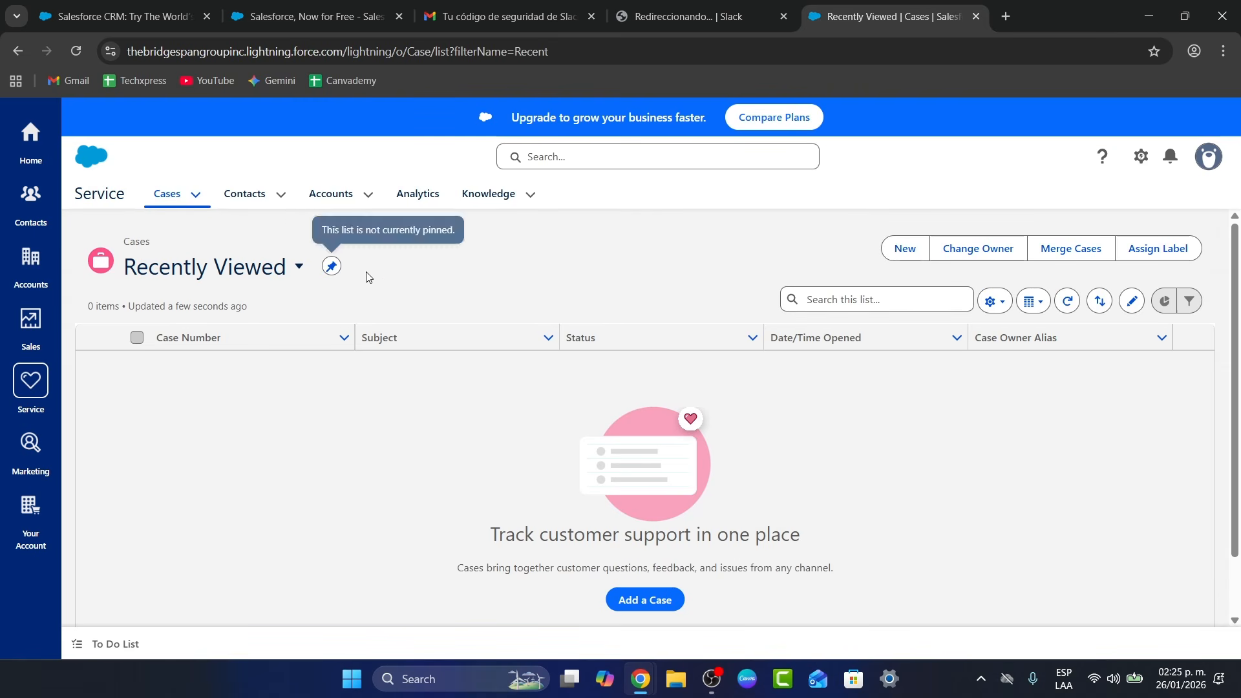
left_click(904, 248)
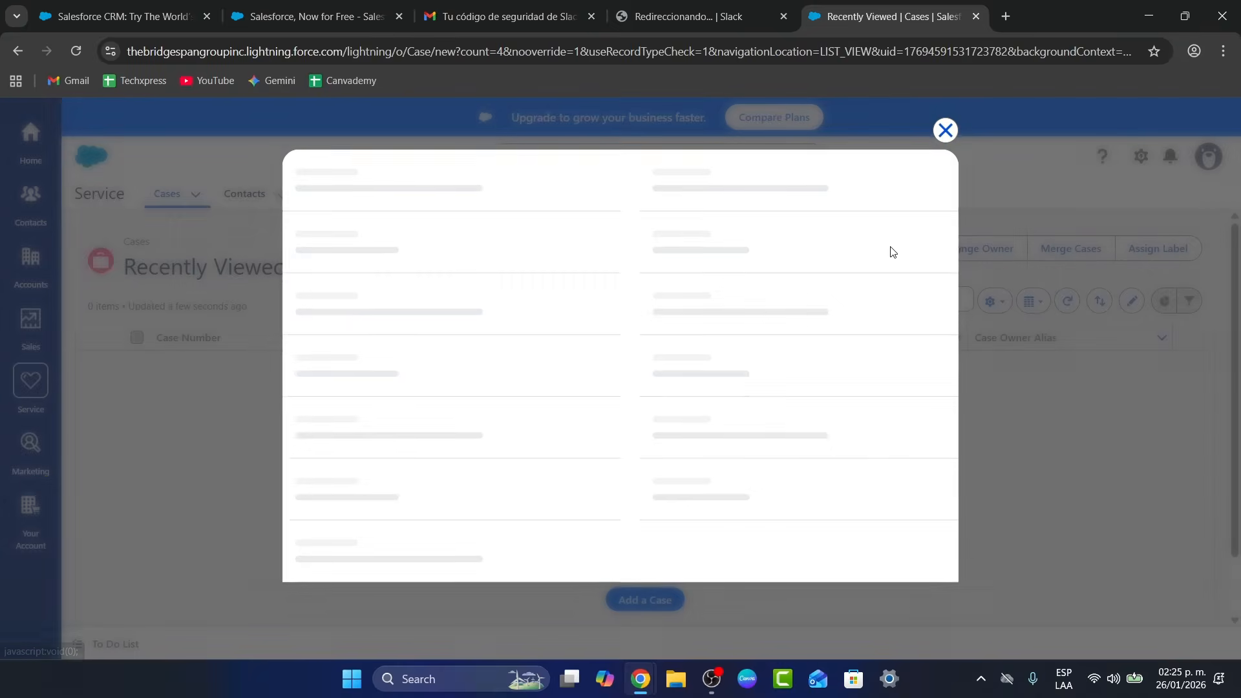
scroll(770, 374, "down", 2)
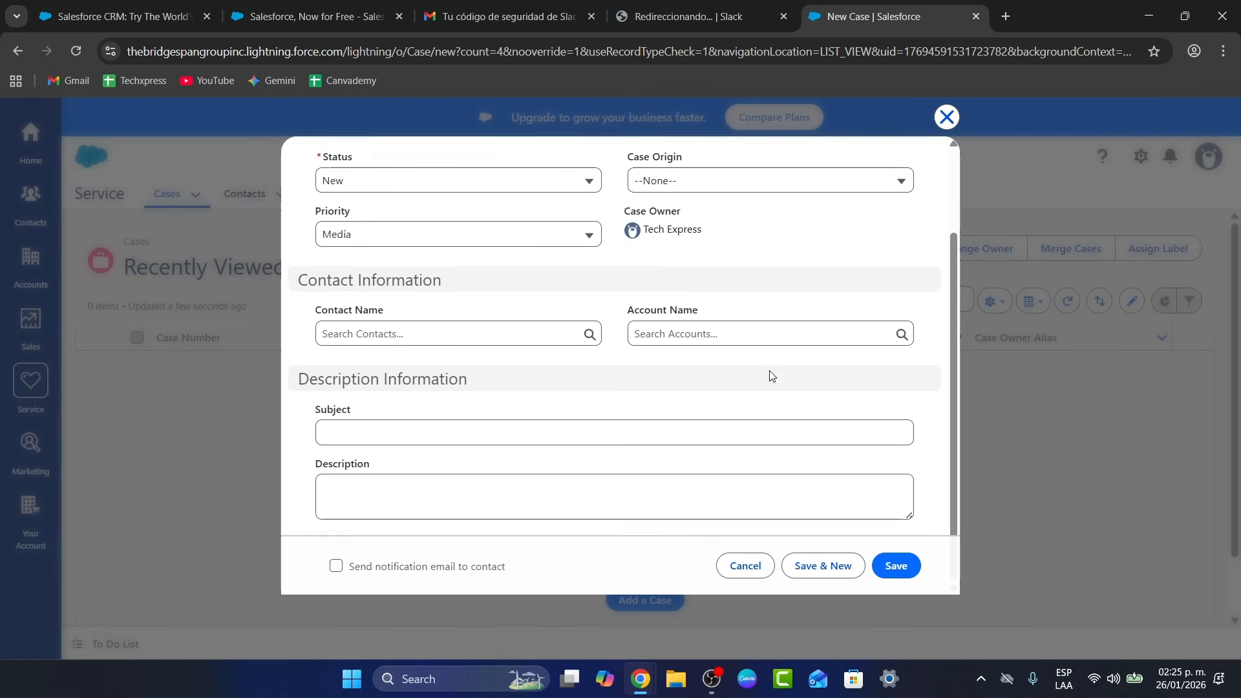
left_click(744, 566)
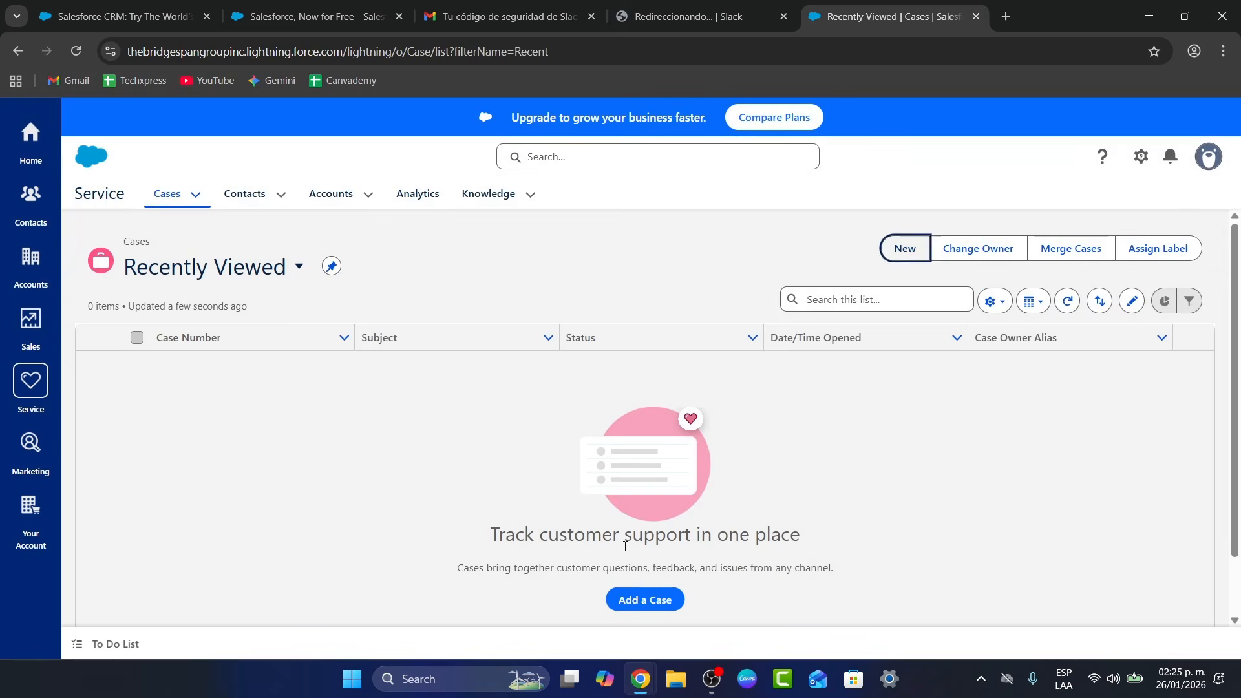
left_click(650, 594)
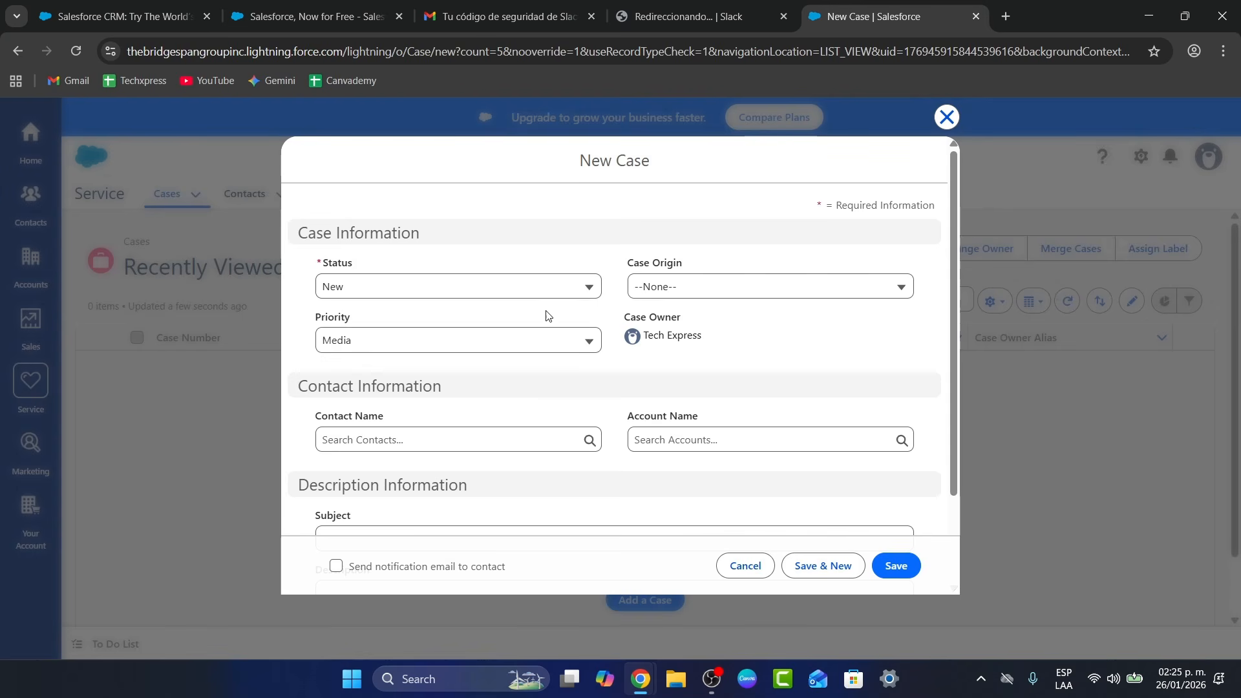
Set case status Escalated, priority Media and origin Email
left_click(470, 289)
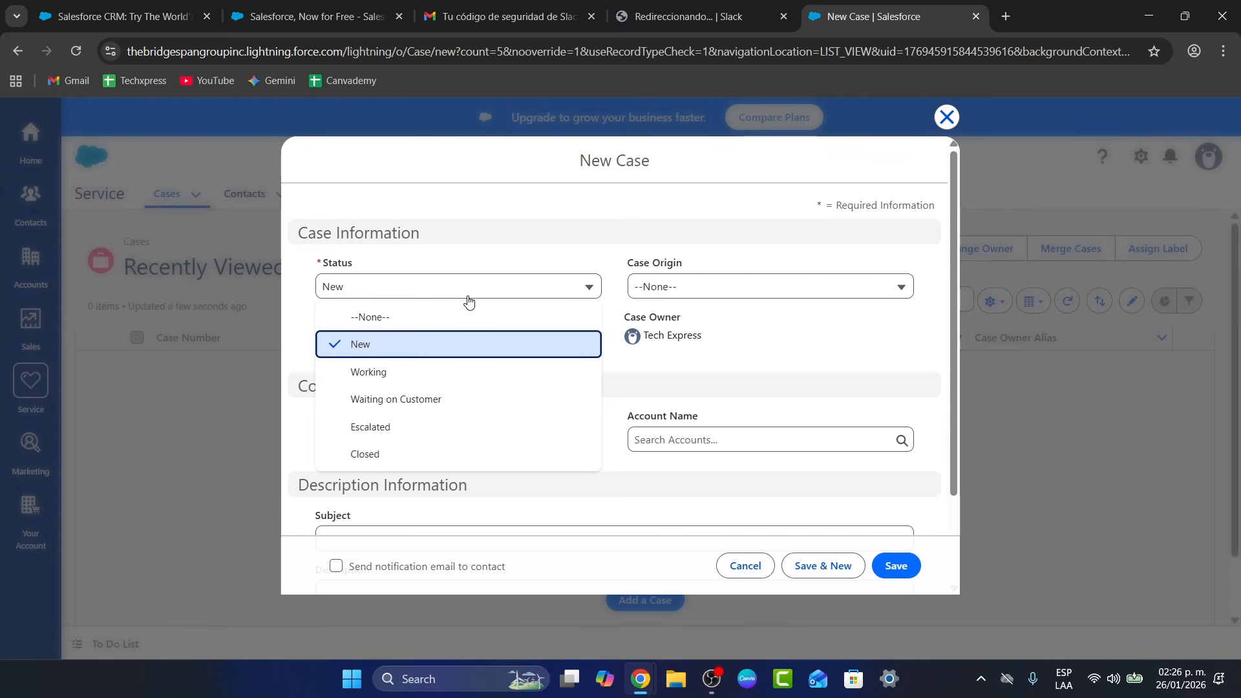
left_click(416, 432)
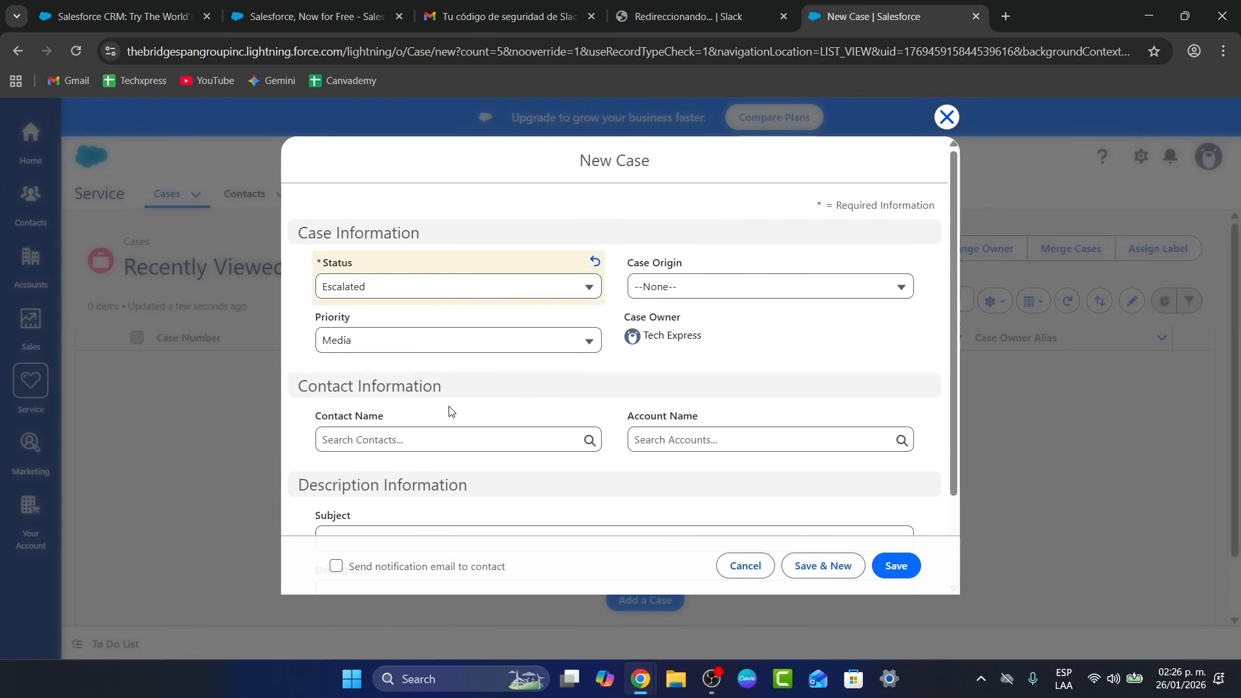
left_click(412, 340)
left_click(559, 415)
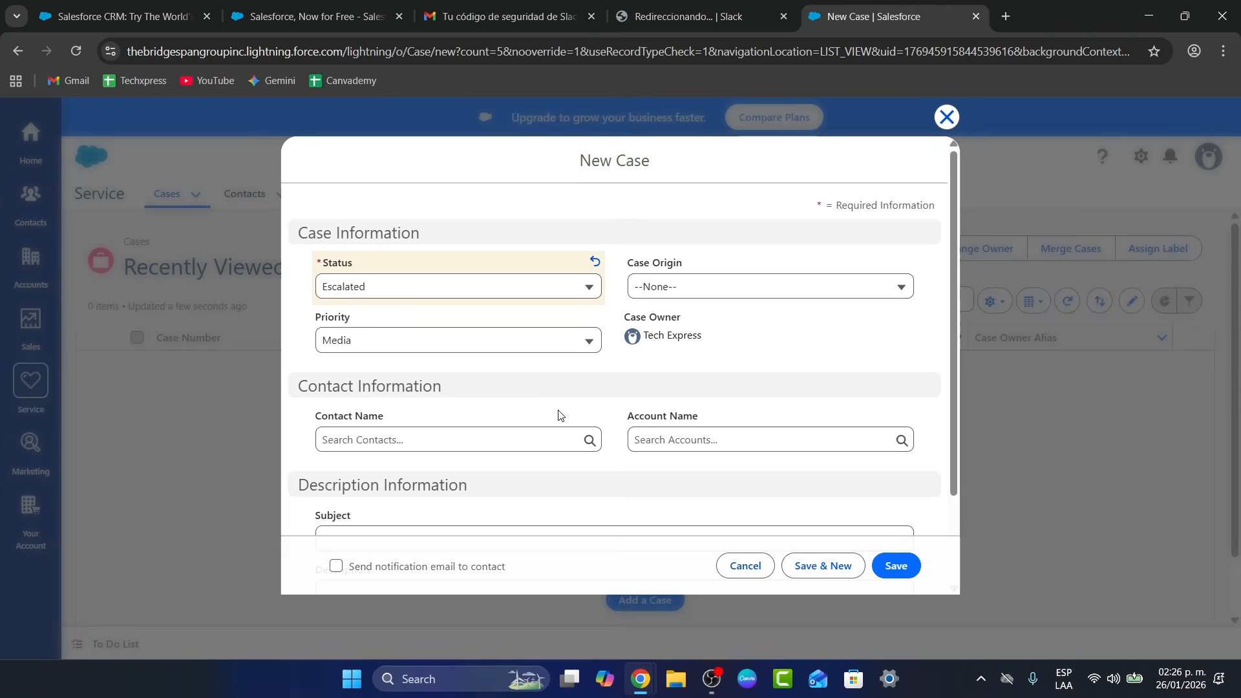
left_click(682, 294)
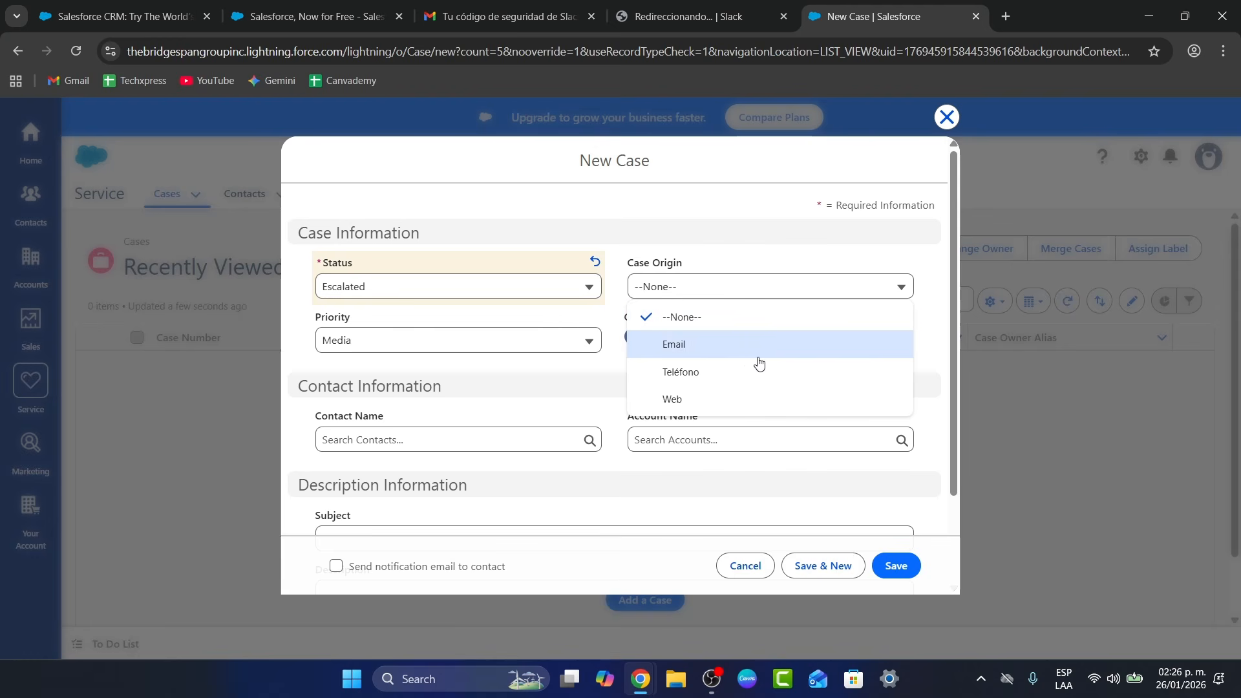
left_click(705, 344)
scroll(482, 363, "down", 2)
Link the recent contact and its account to the case
left_click(426, 323)
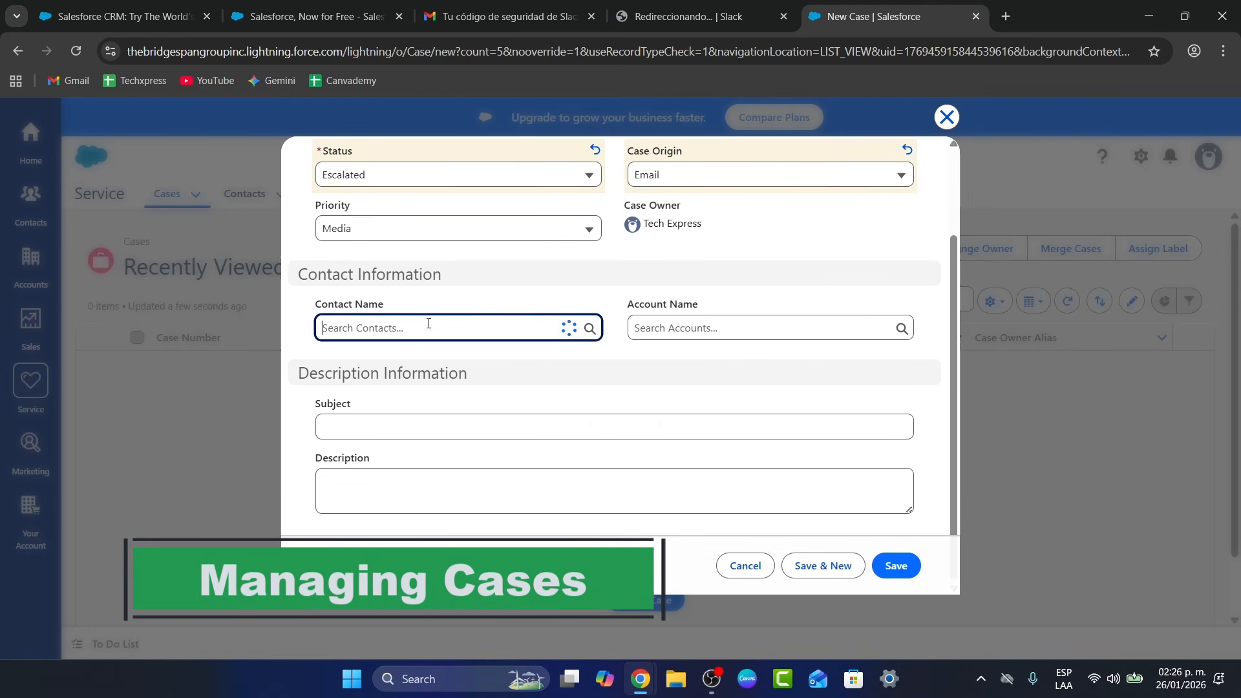
left_click(424, 423)
left_click(692, 328)
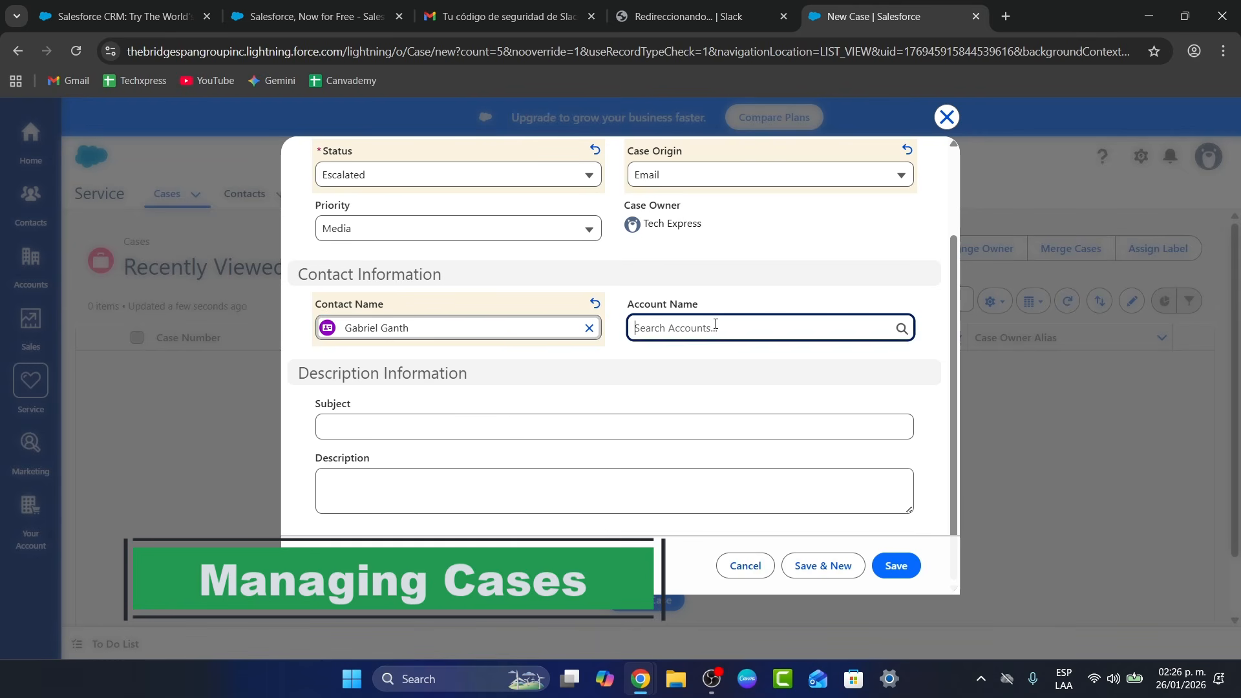
left_click(704, 412)
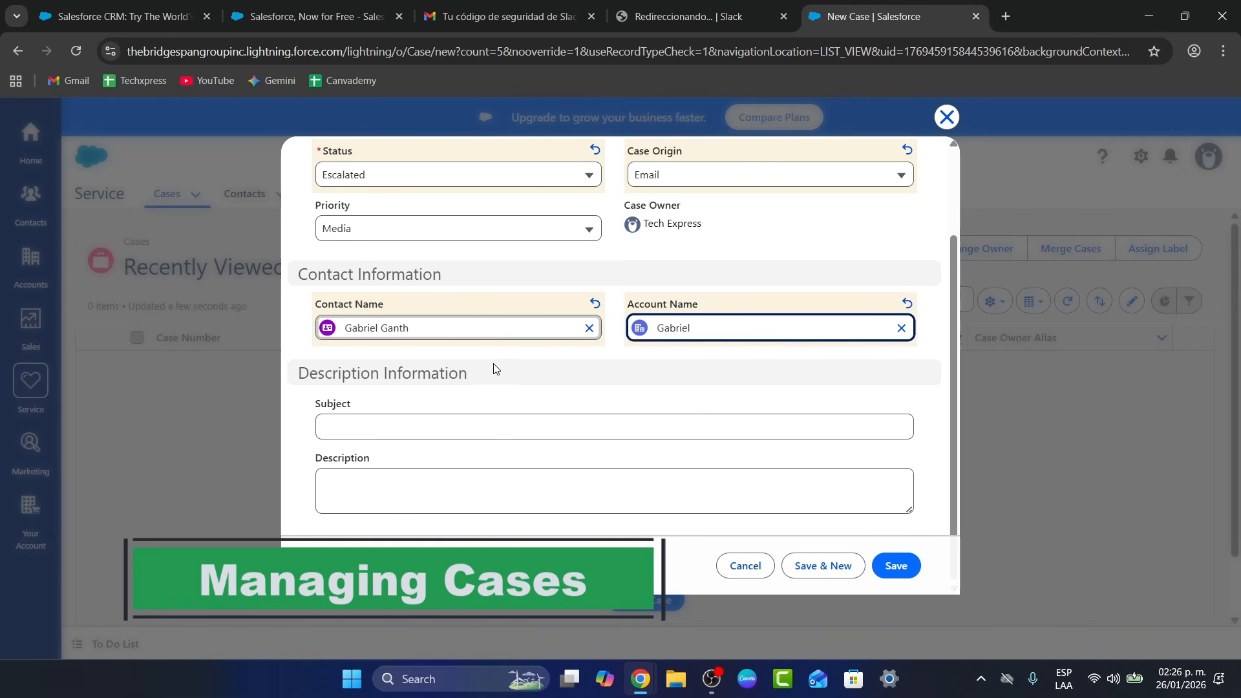
Enter subject 'Forgot password' and description 'Client needs to change password'
left_click(418, 426)
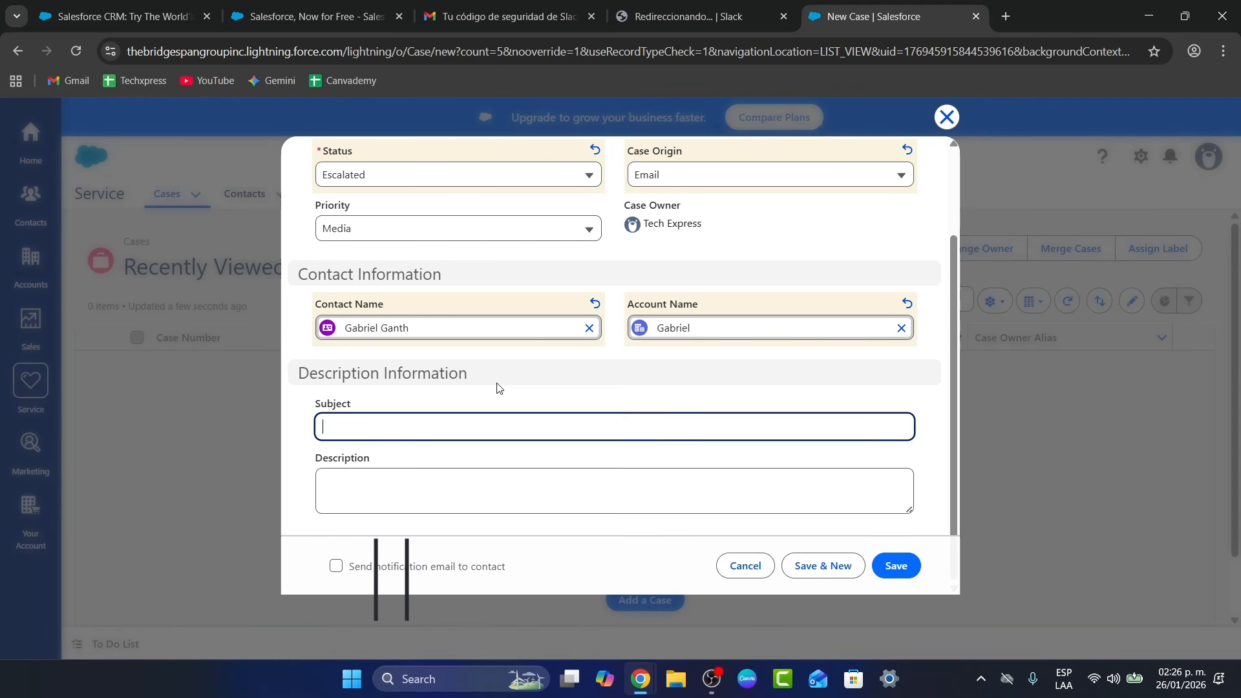
type("fO")
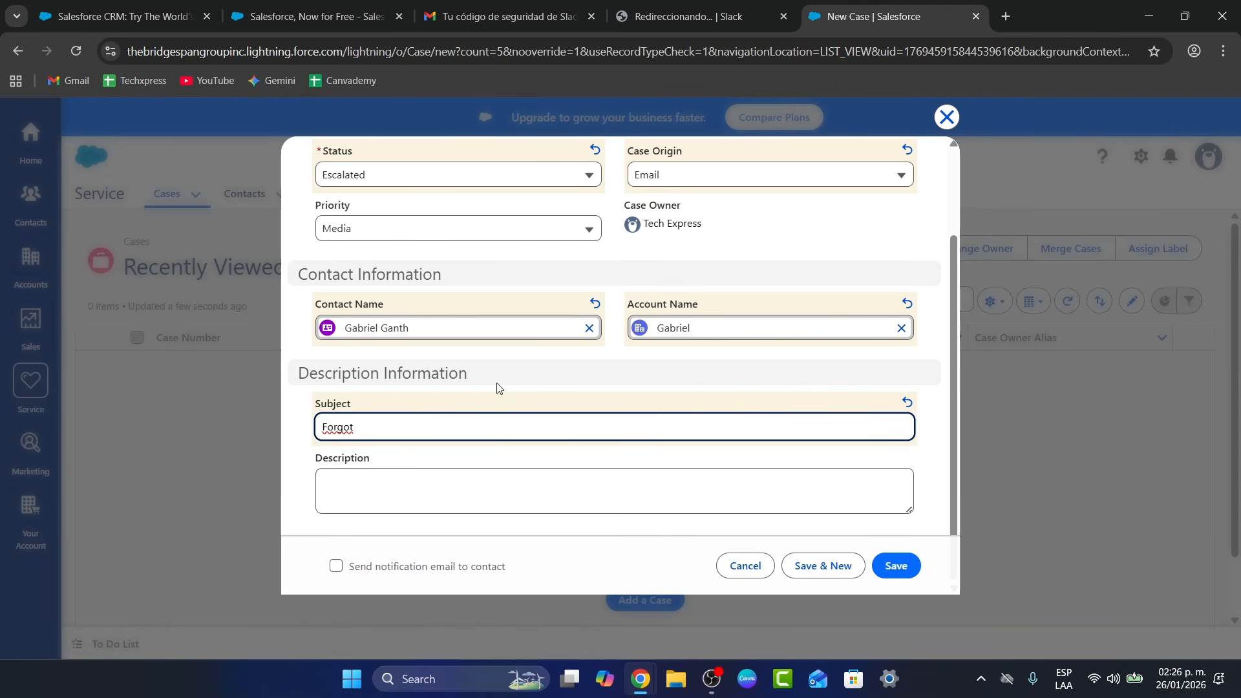
type("rgot password")
key("Tab")
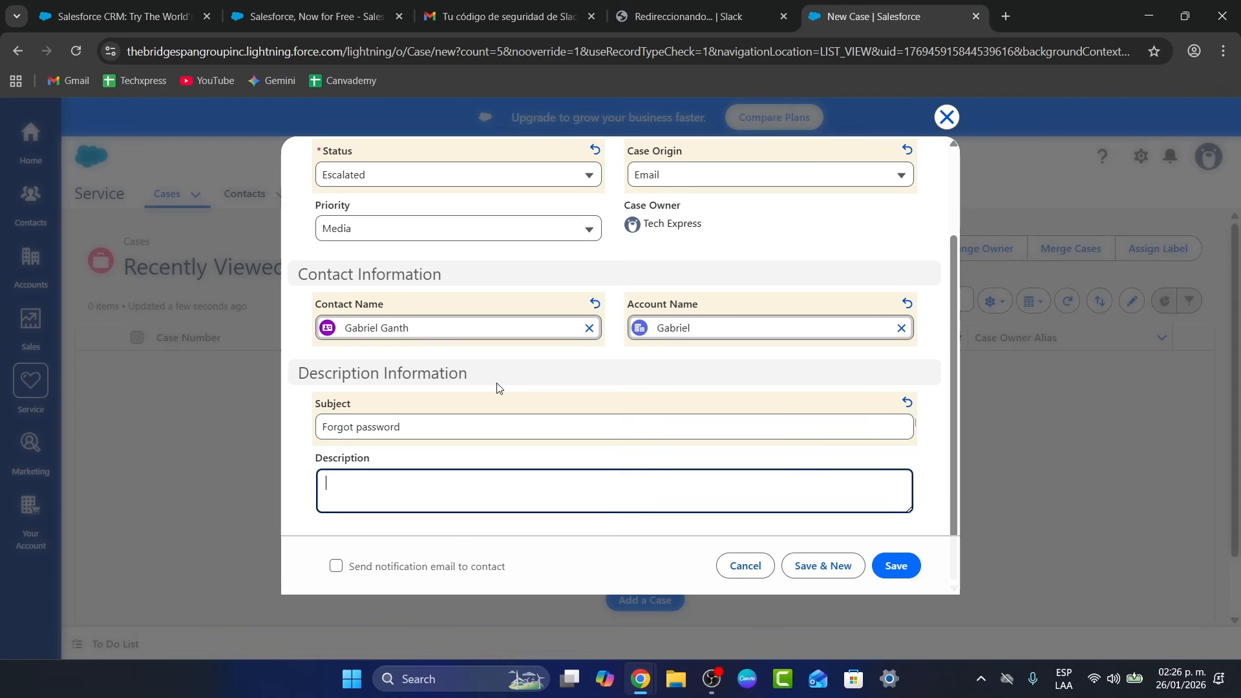
type("Client needs to")
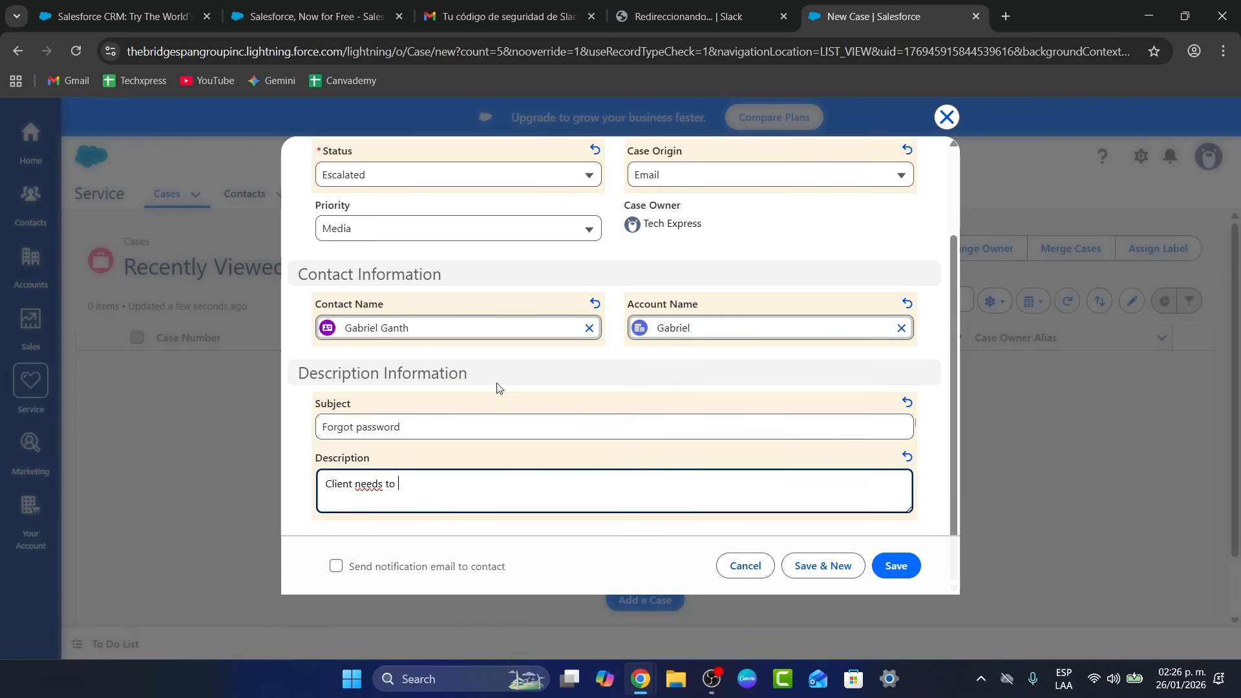
type(" change password}")
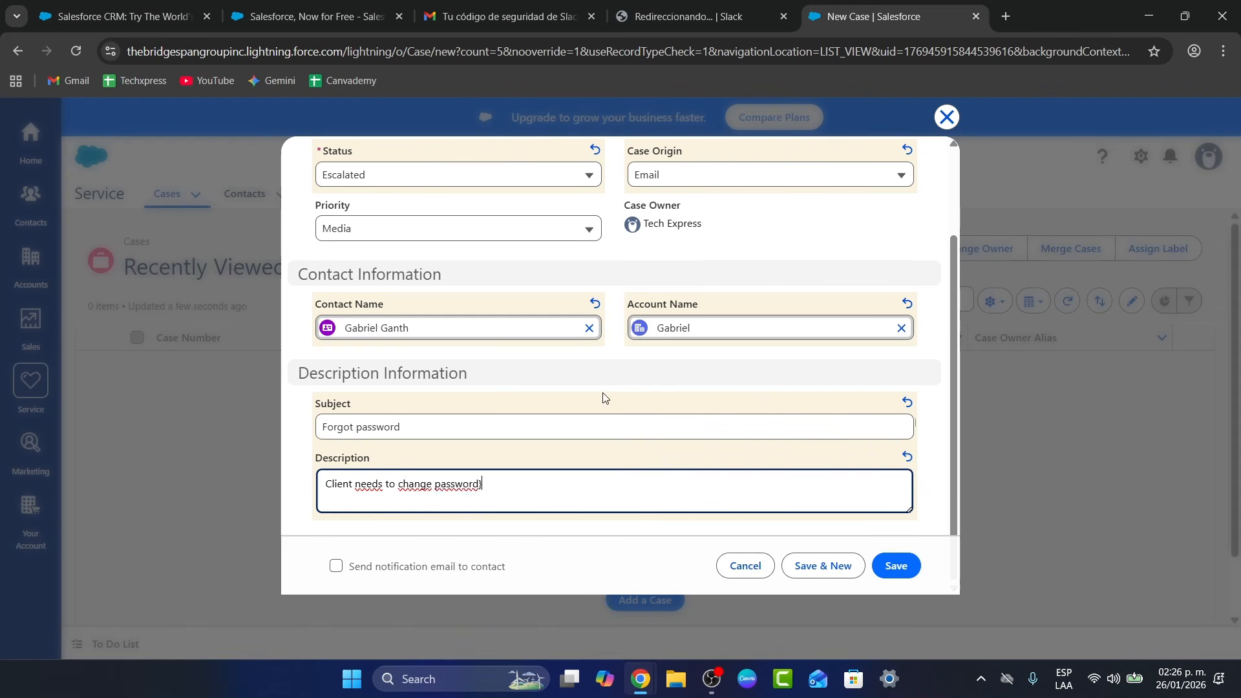
key("BackSpace")
Save the new case and scroll through its record details
left_click(896, 565)
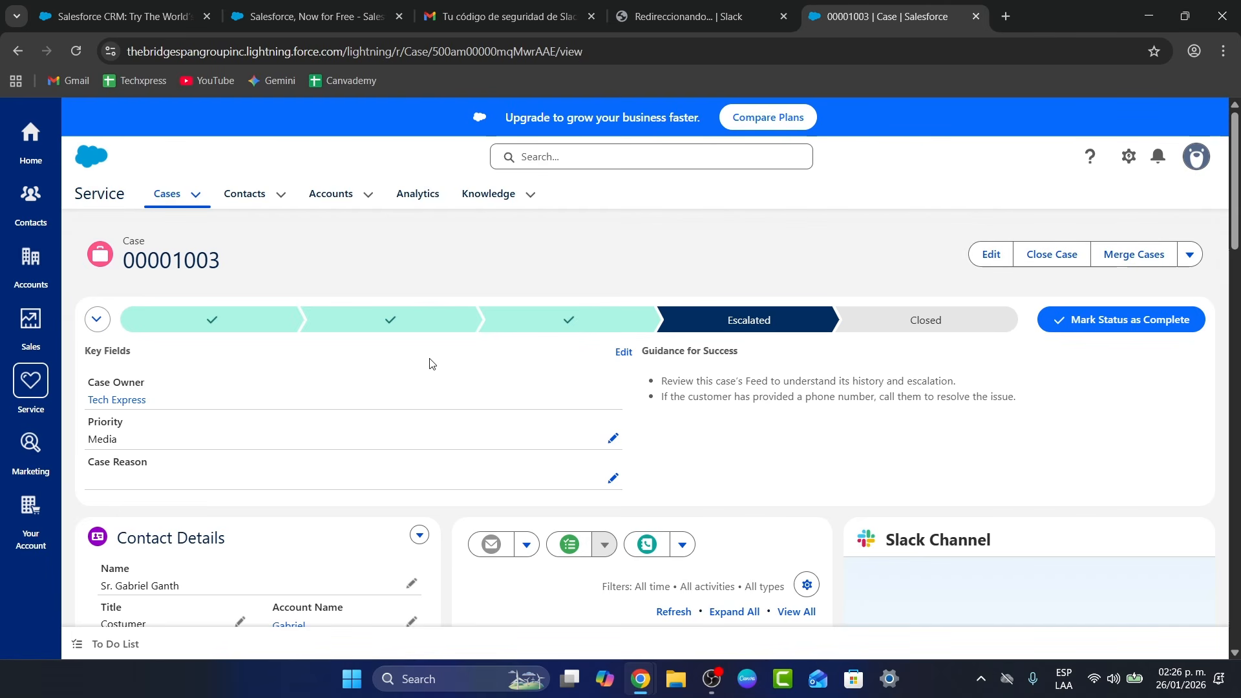
scroll(432, 364, "down", 3)
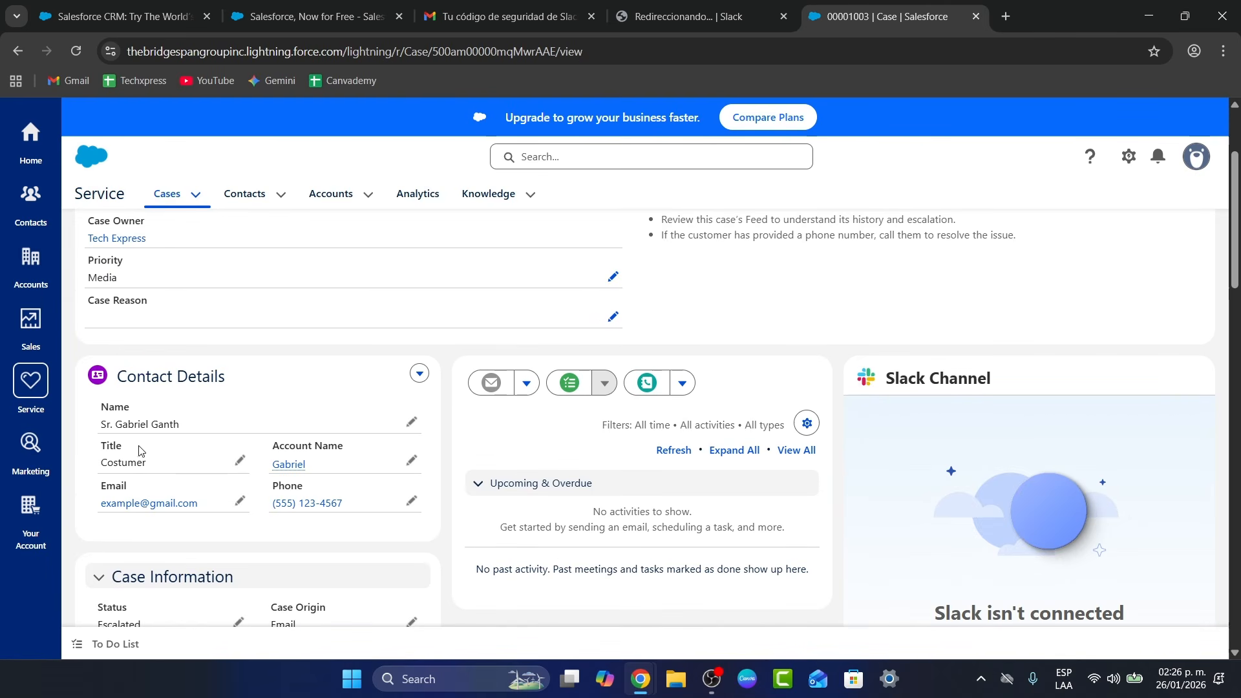
scroll(561, 482, "down", 5)
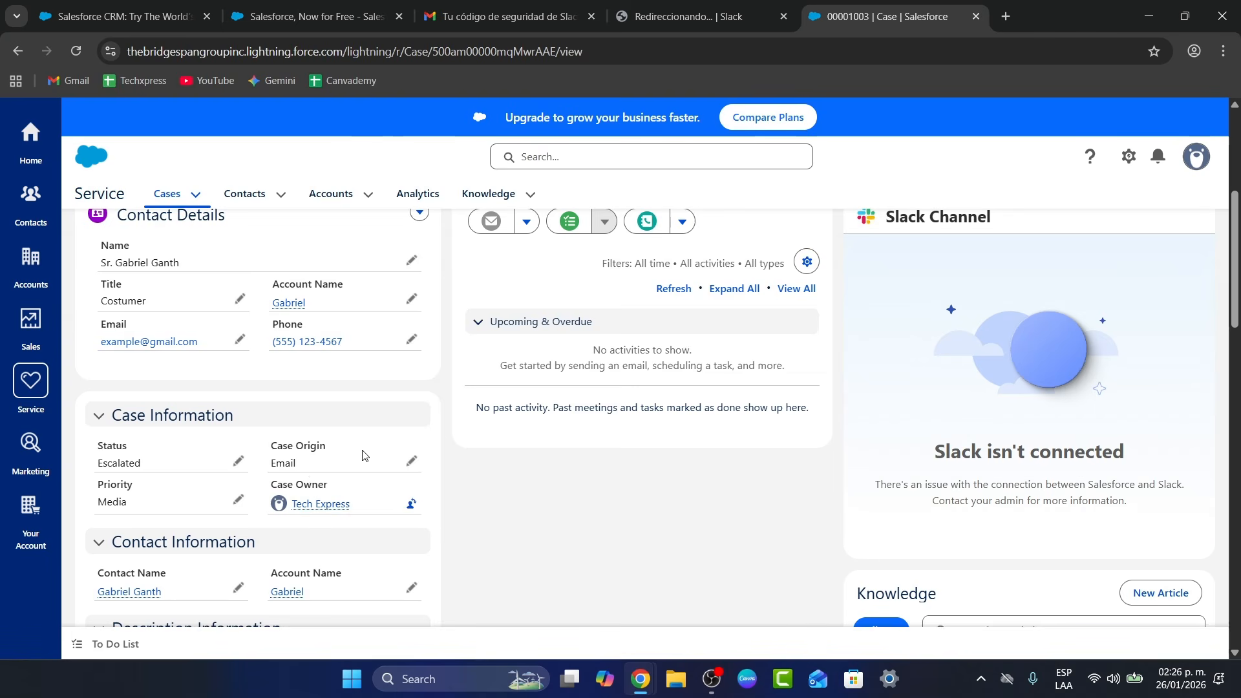
scroll(480, 424, "down", 1)
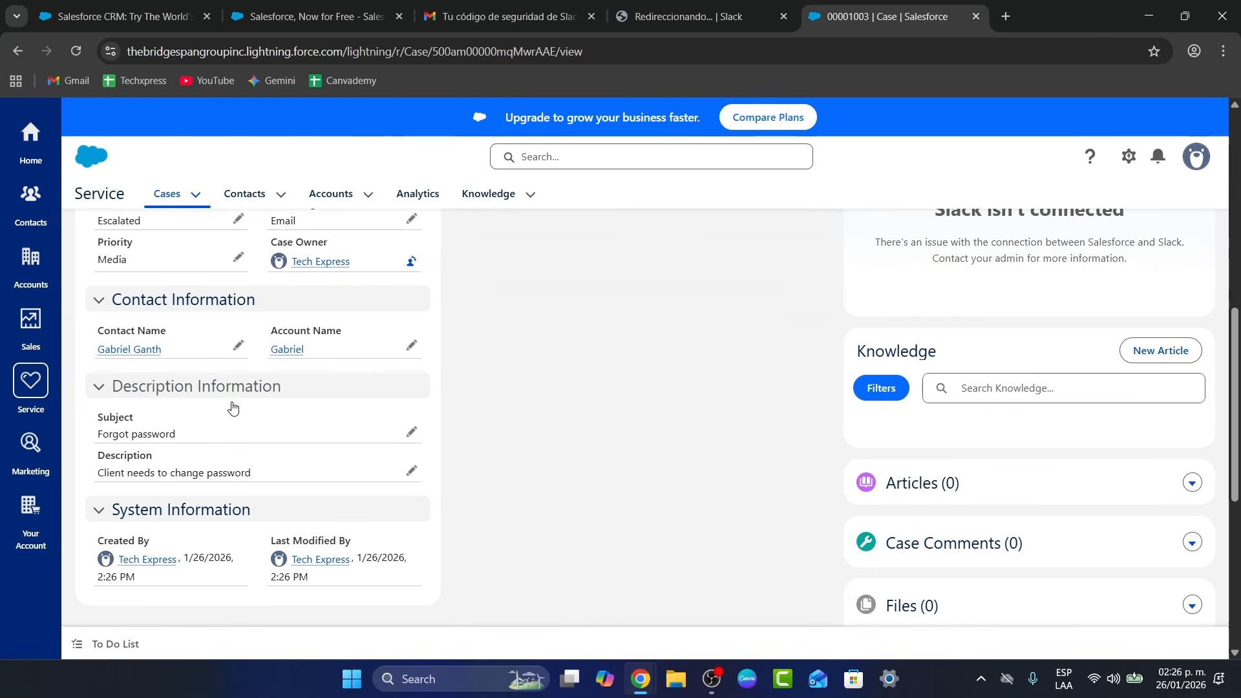
scroll(645, 560, "up", 5)
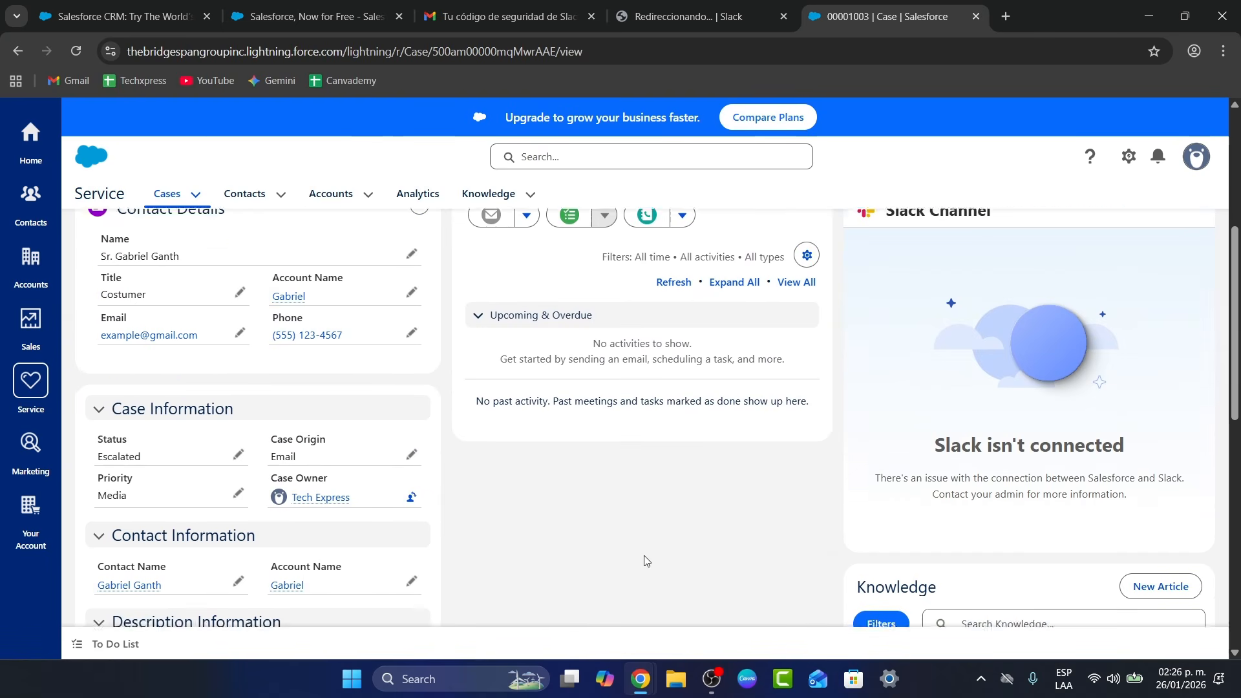
scroll(395, 486, "up", 2)
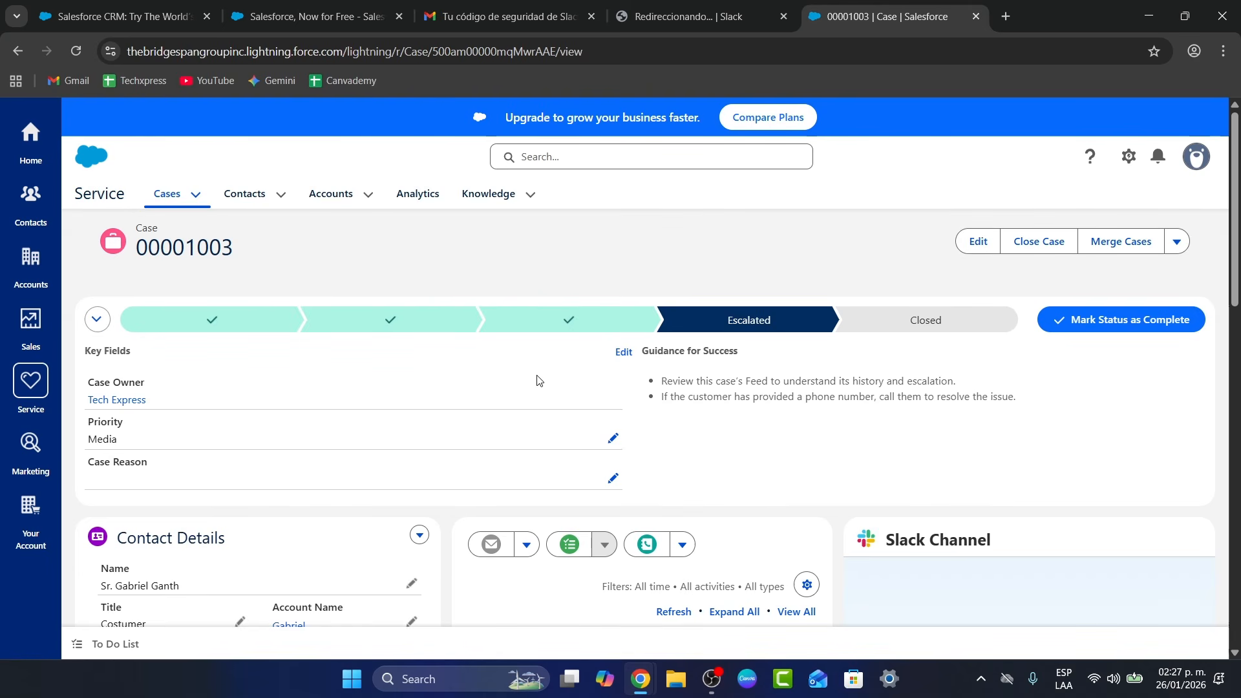
Mark case 00001003 as Closed and go back to the open cases list
left_click(1153, 319)
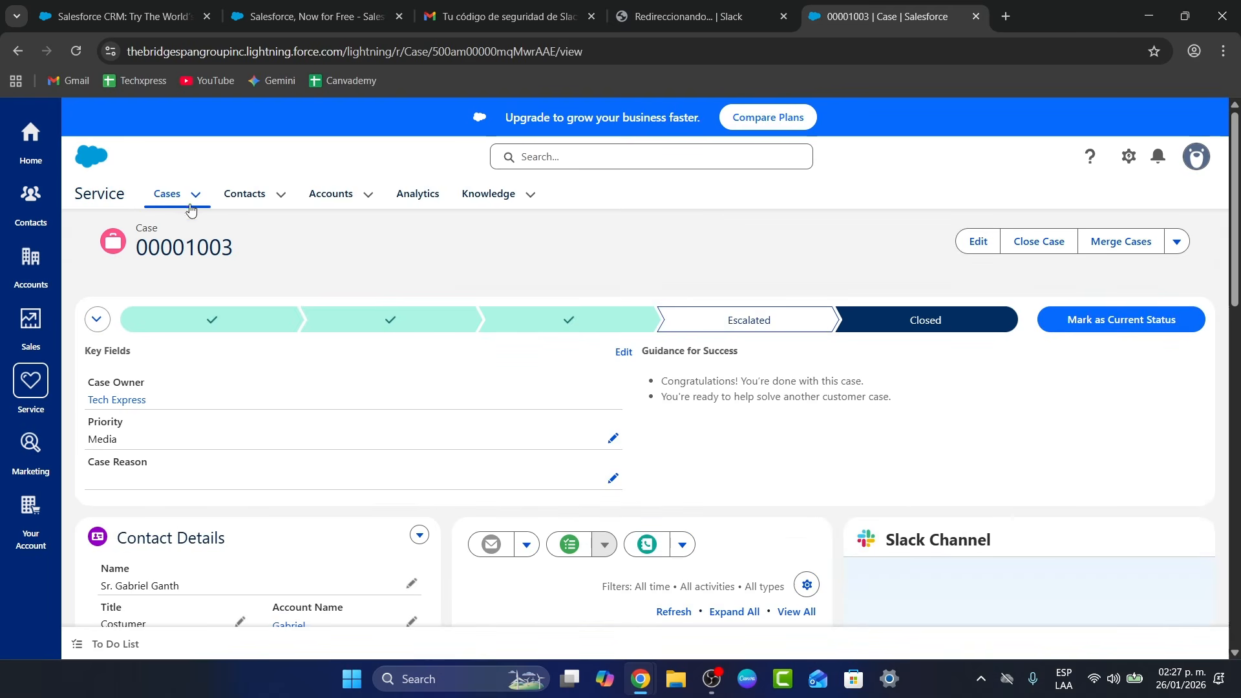
left_click(97, 319)
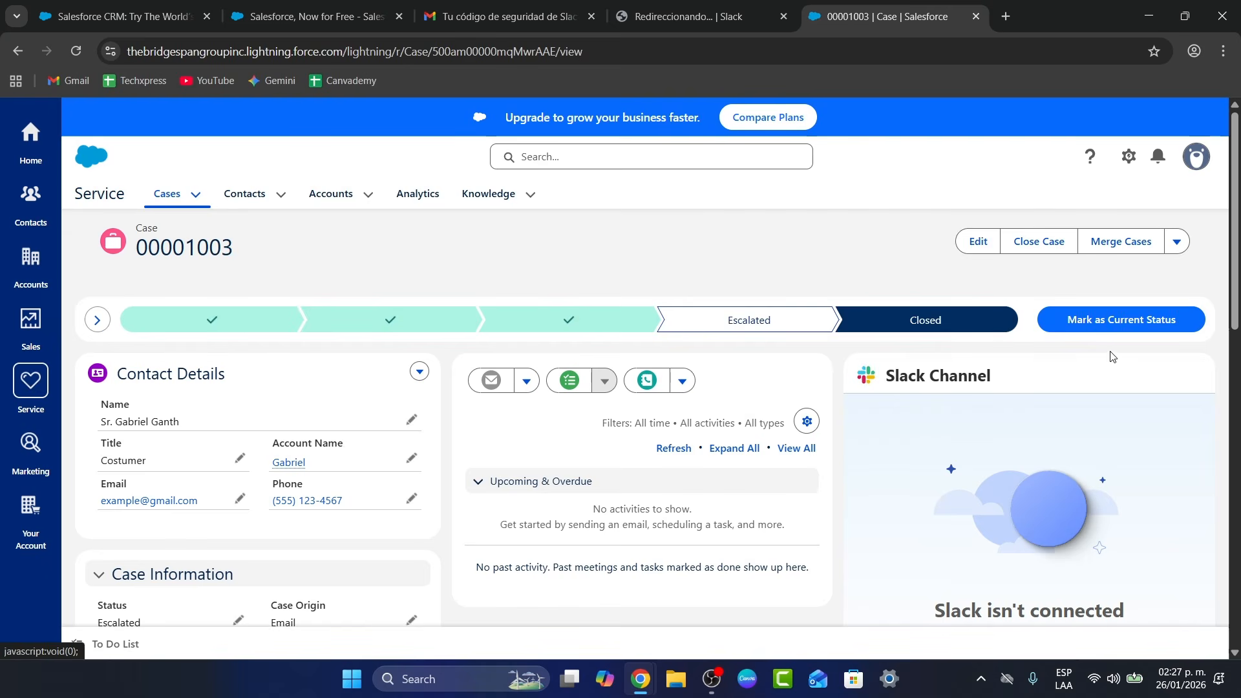
left_click(1141, 322)
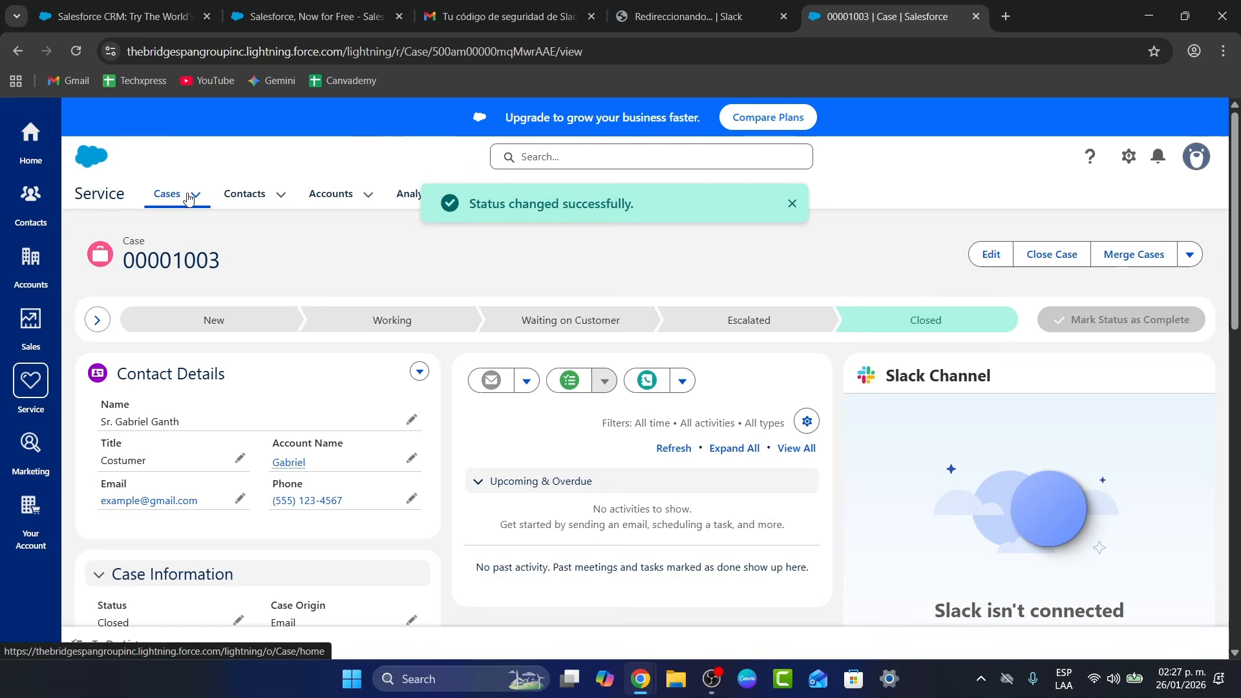
left_click(167, 193)
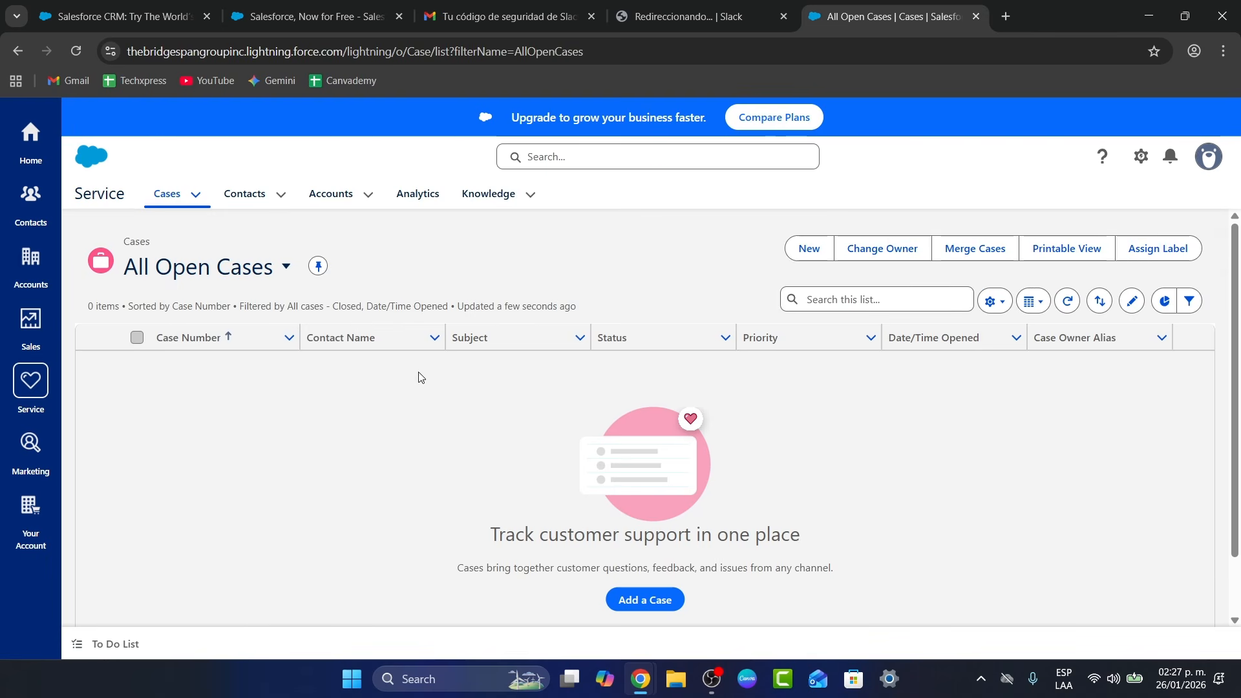
Show Recently Viewed cases, then browse the Contacts, Accounts, Analytics and Knowledge tabs
left_click(285, 266)
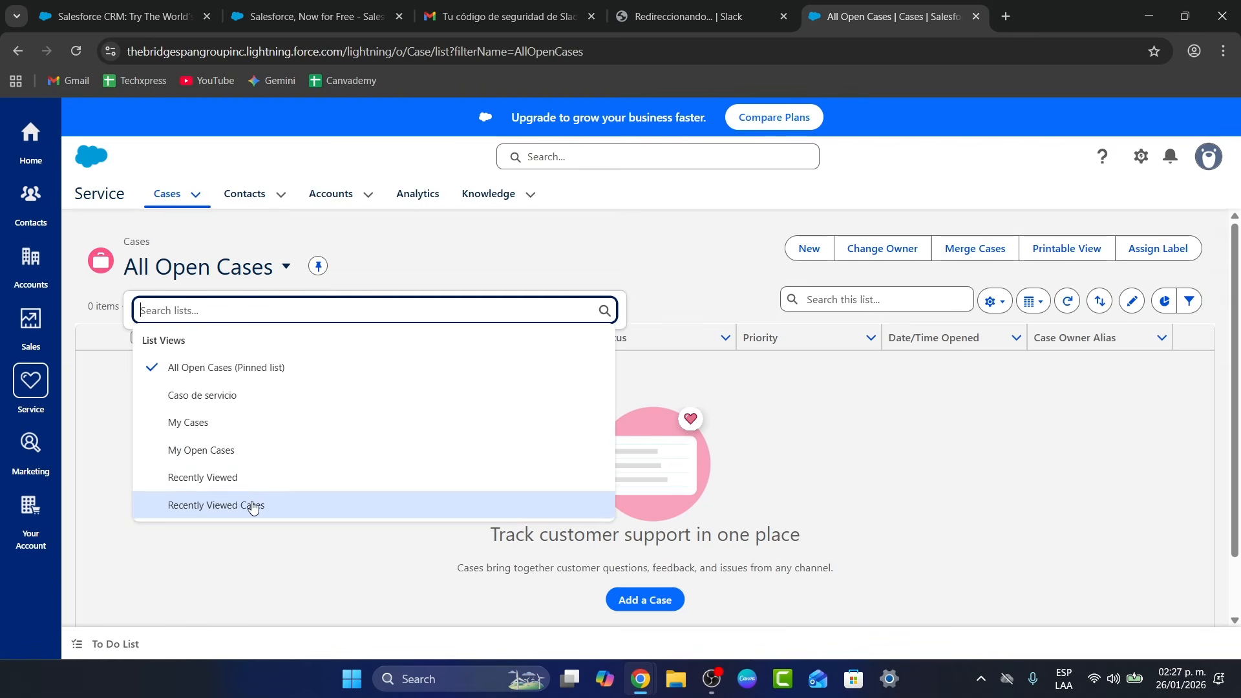
left_click(243, 477)
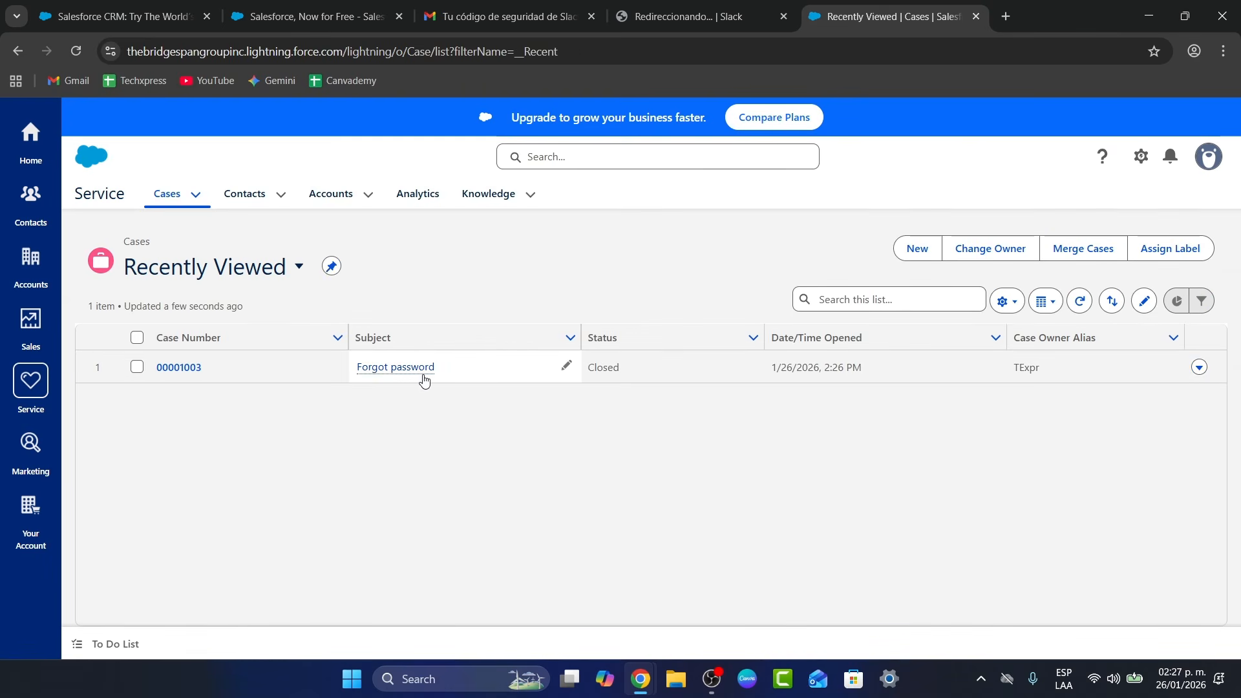
left_click(277, 193)
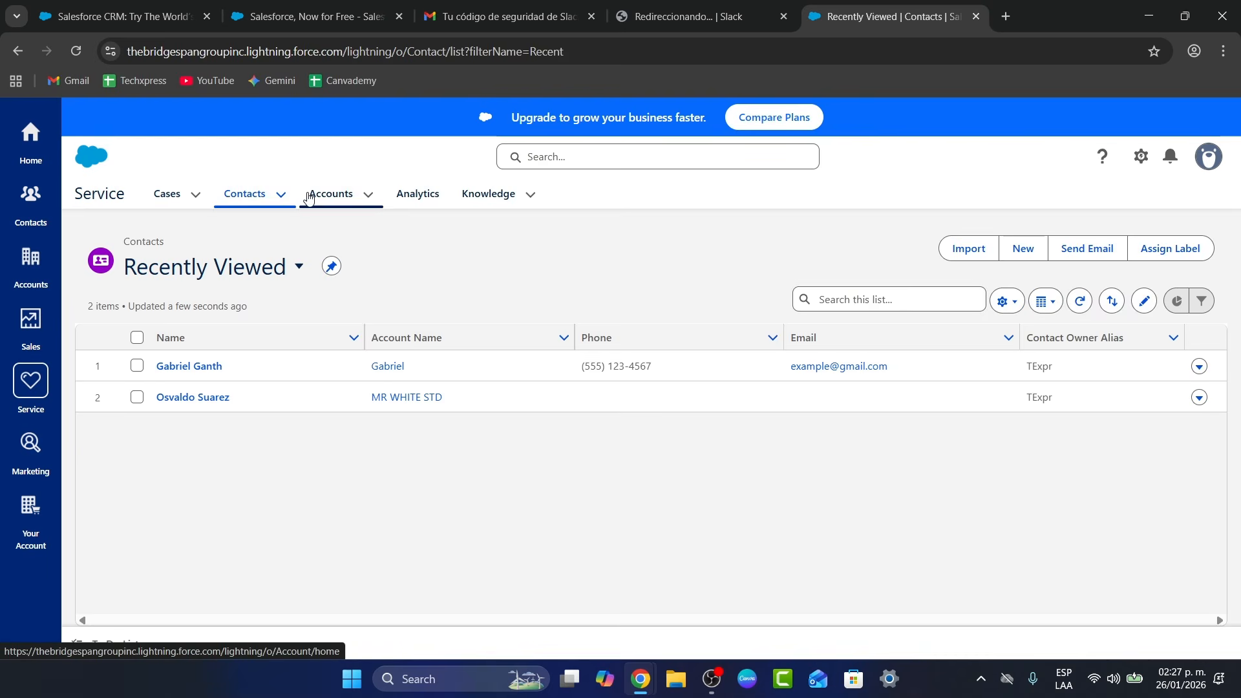
left_click(320, 198)
left_click(423, 200)
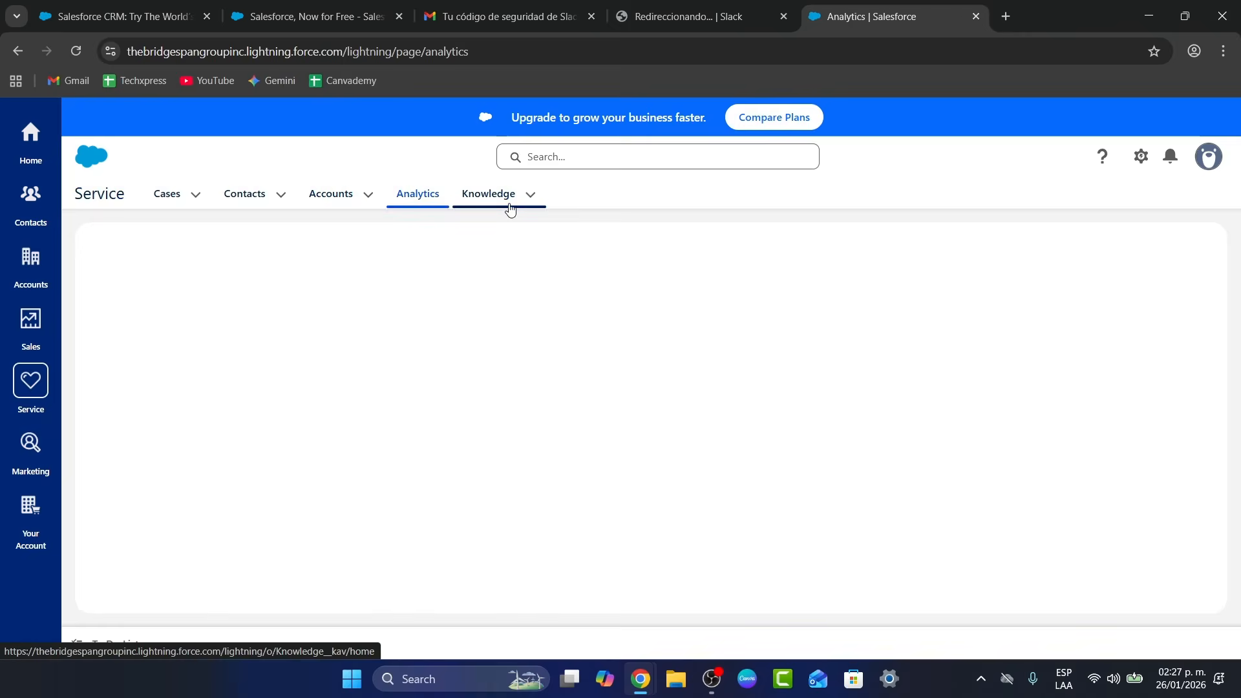
left_click(510, 205)
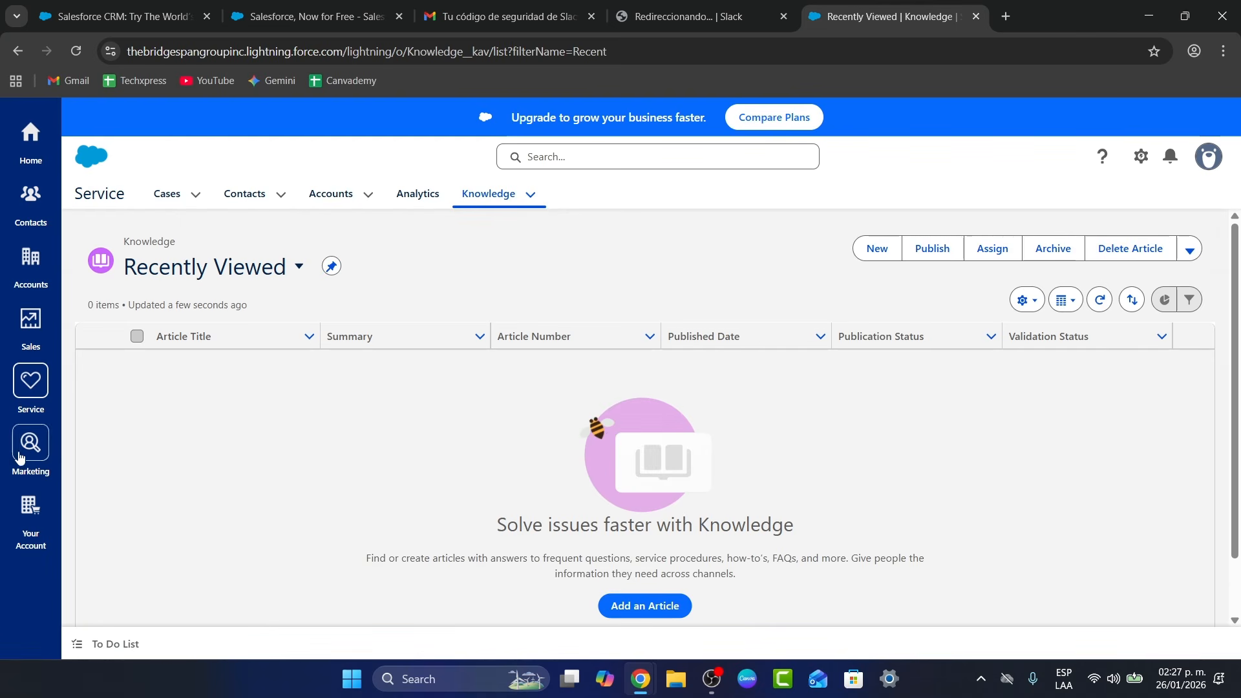
Switch to the Marketing app, skim its overview page, and start a new email with Send Email
left_click(39, 446)
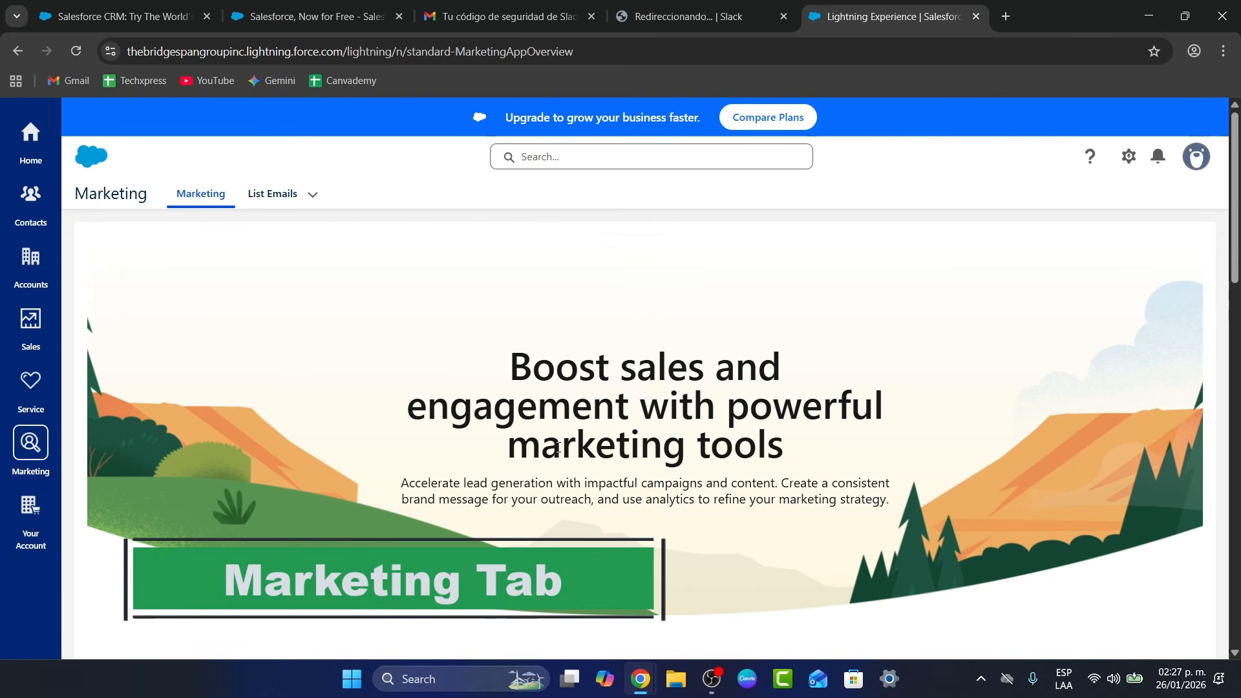
scroll(887, 488, "down", 6)
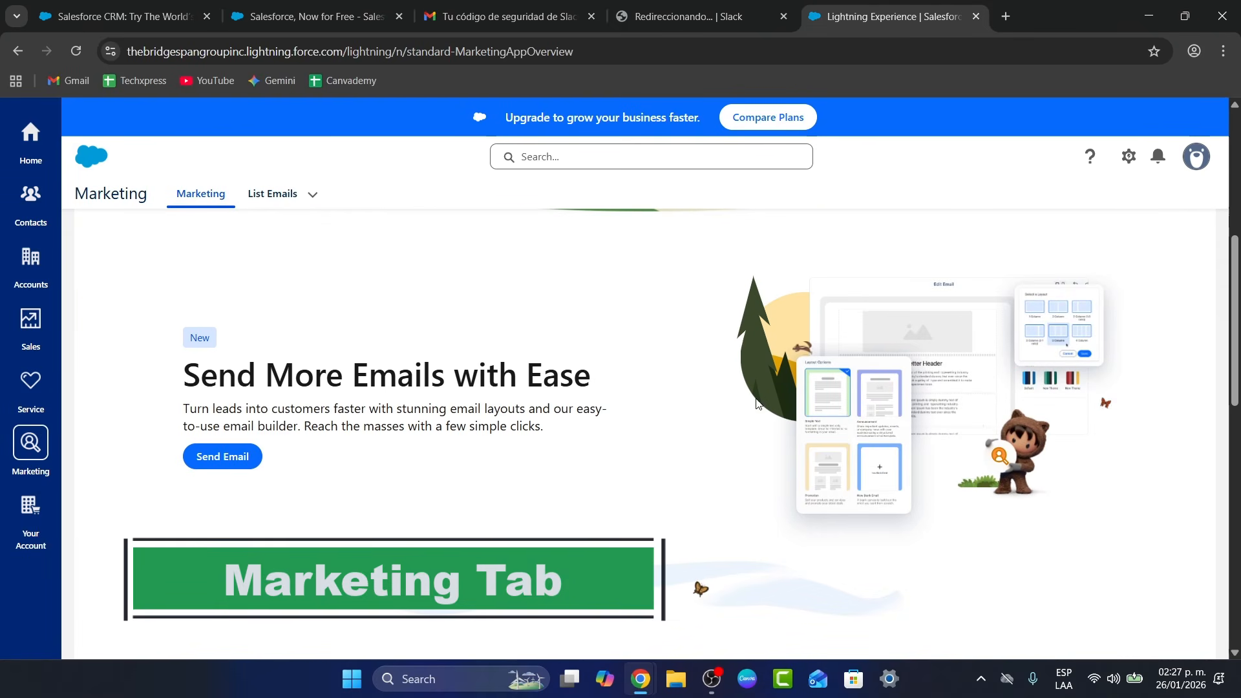
scroll(761, 384, "down", 10)
scroll(757, 414, "up", 4)
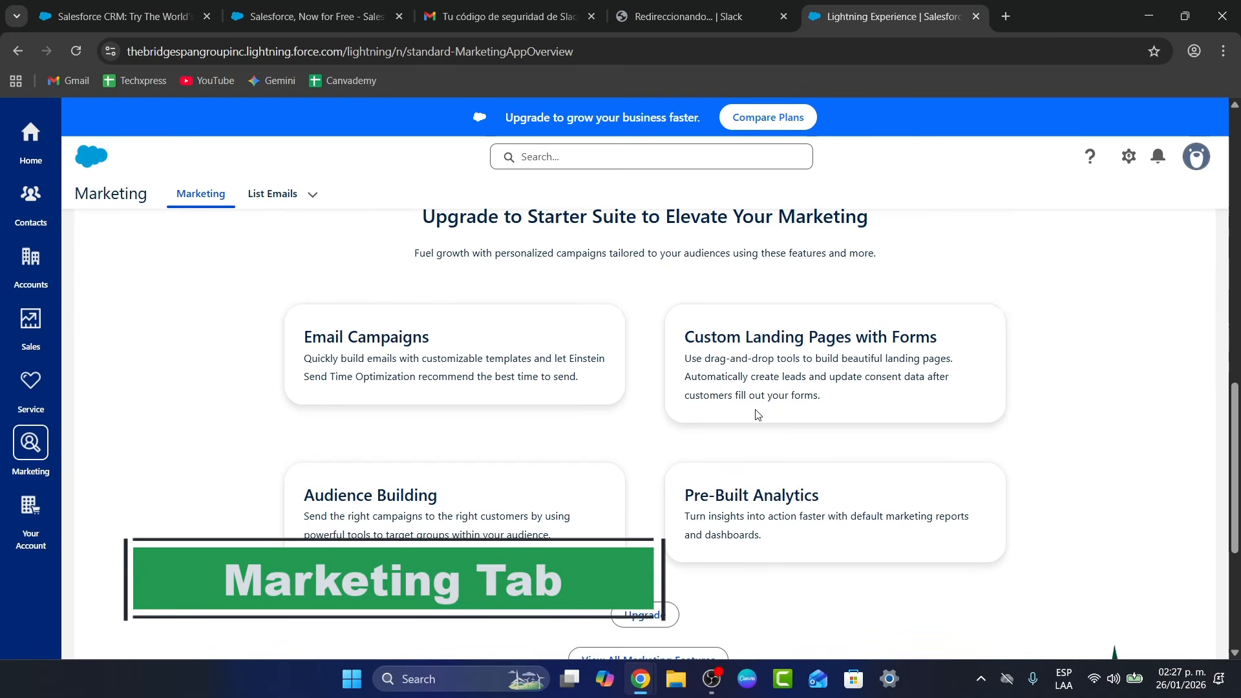
left_click_drag(739, 353, 850, 354)
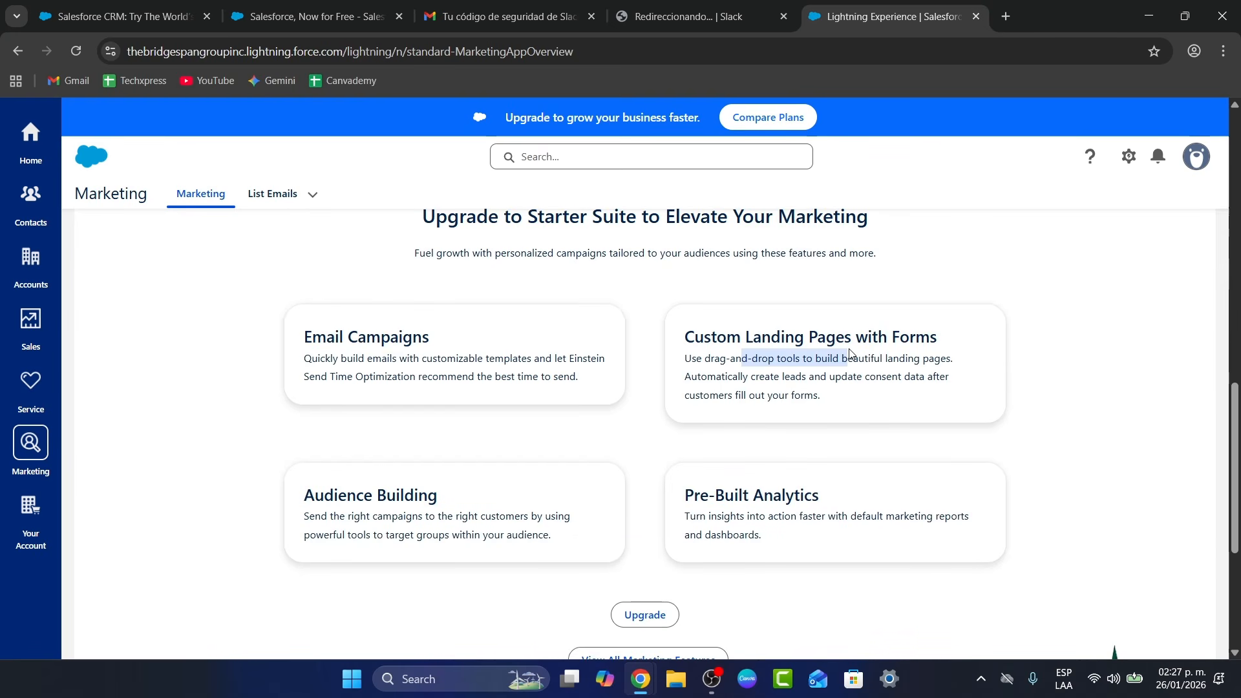
left_click_drag(850, 497, 729, 489)
scroll(700, 323, "up", 6)
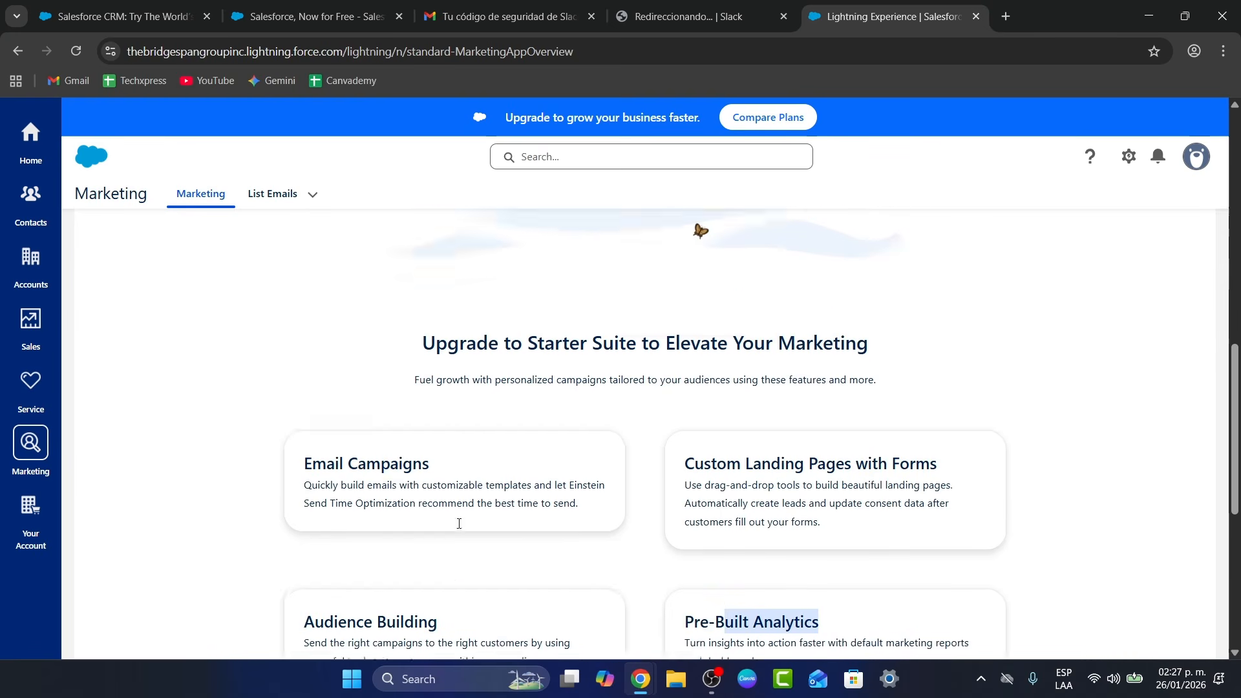
left_click(235, 379)
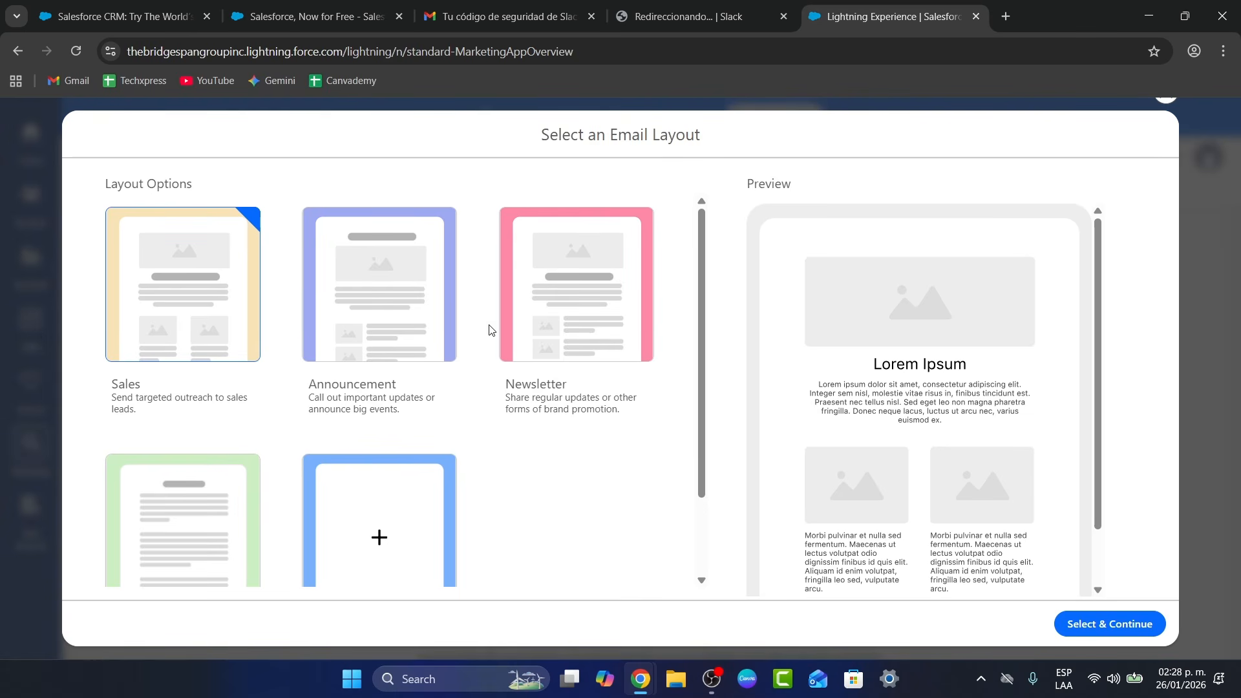
Start the email with the Newsletter layout and check its mobile and desktop previews
left_click(575, 326)
scroll(937, 446, "down", 1)
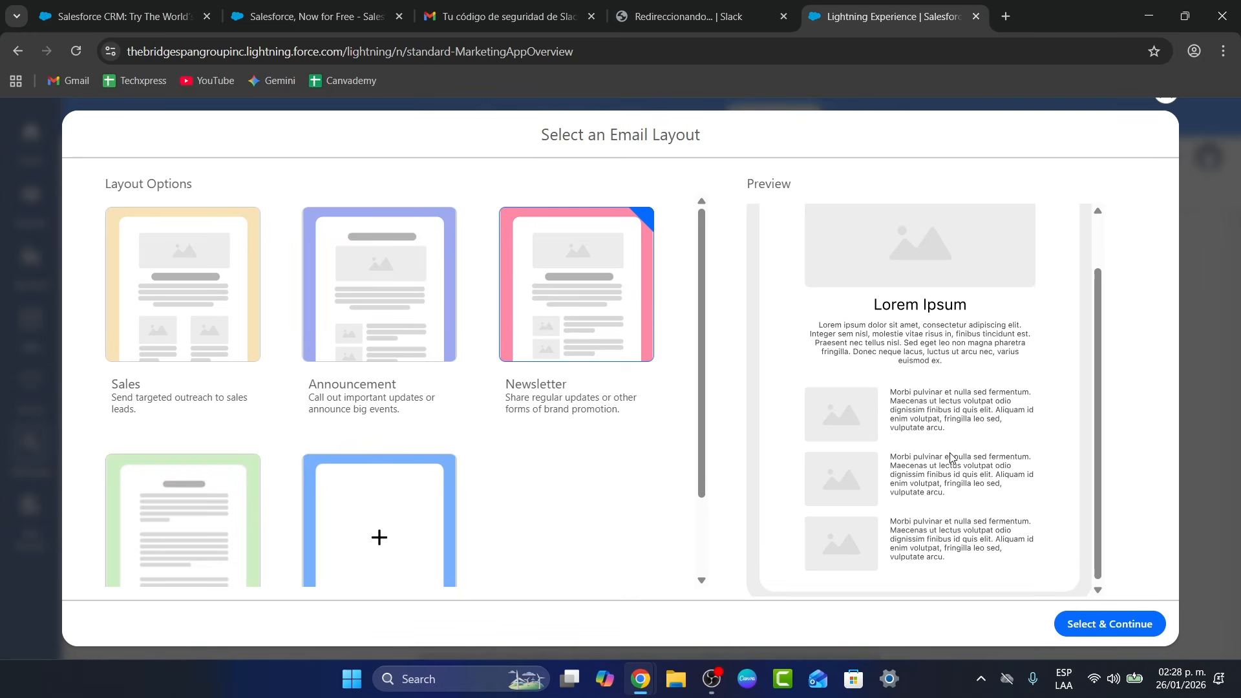
left_click(1110, 625)
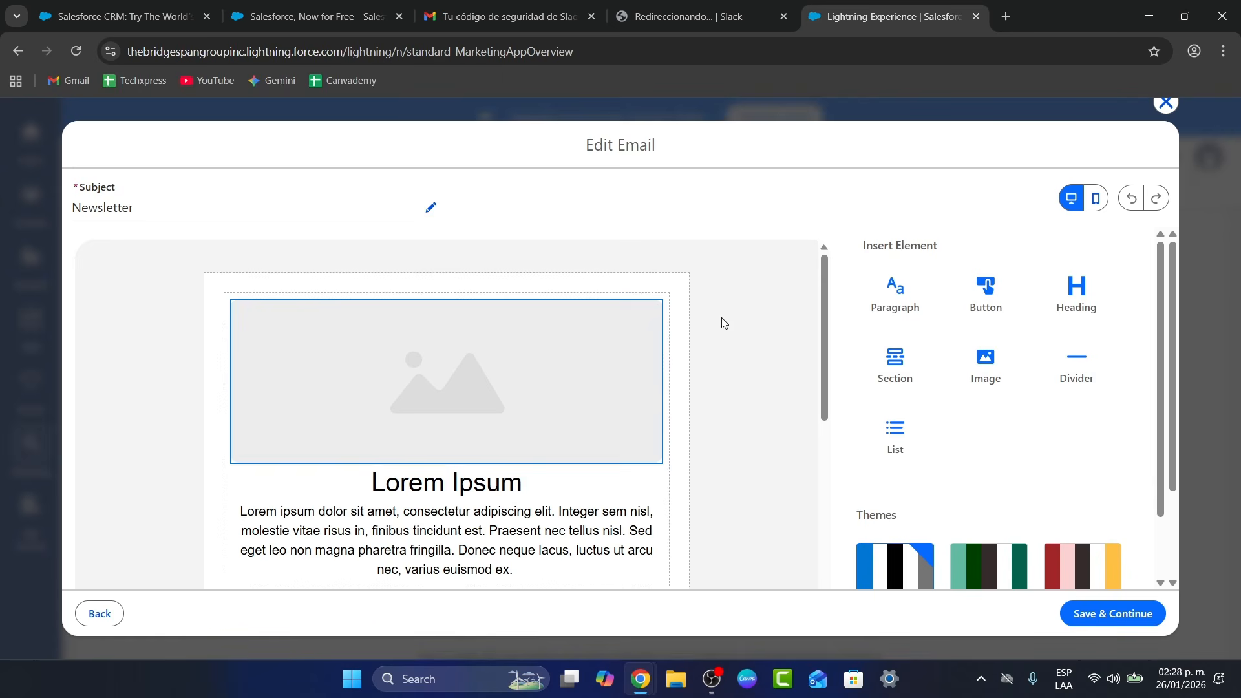
scroll(1047, 471, "down", 5)
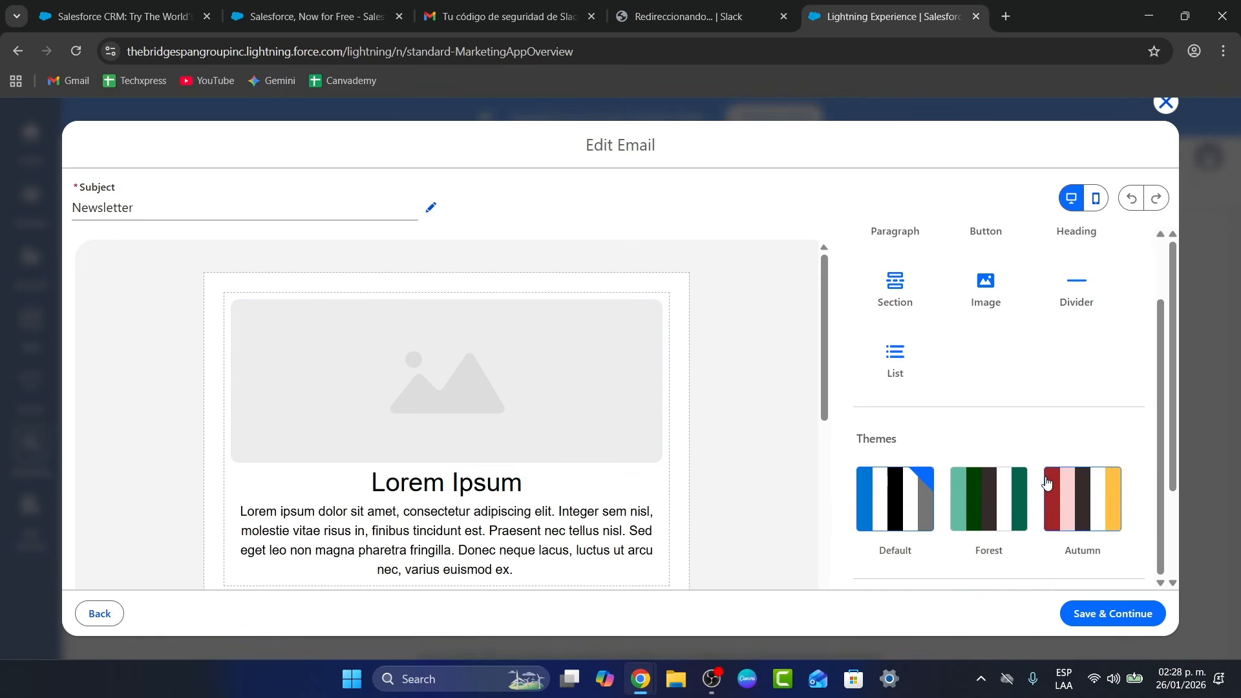
scroll(1066, 515, "up", 3)
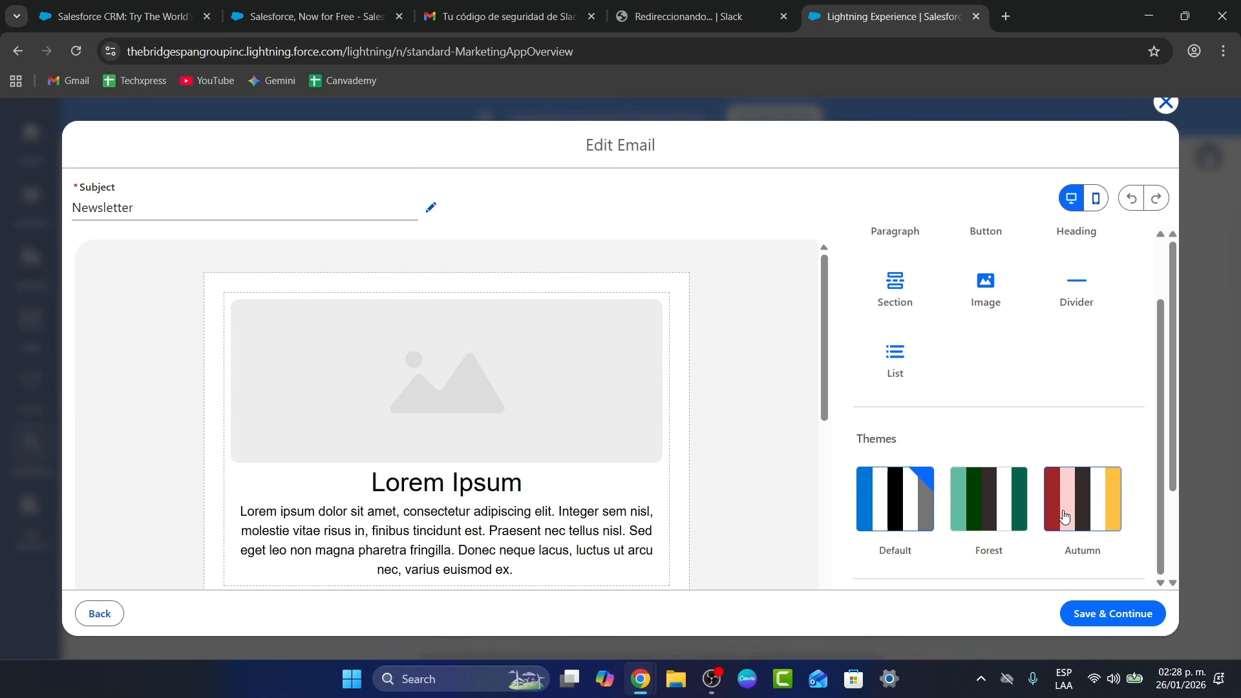
left_click(1096, 199)
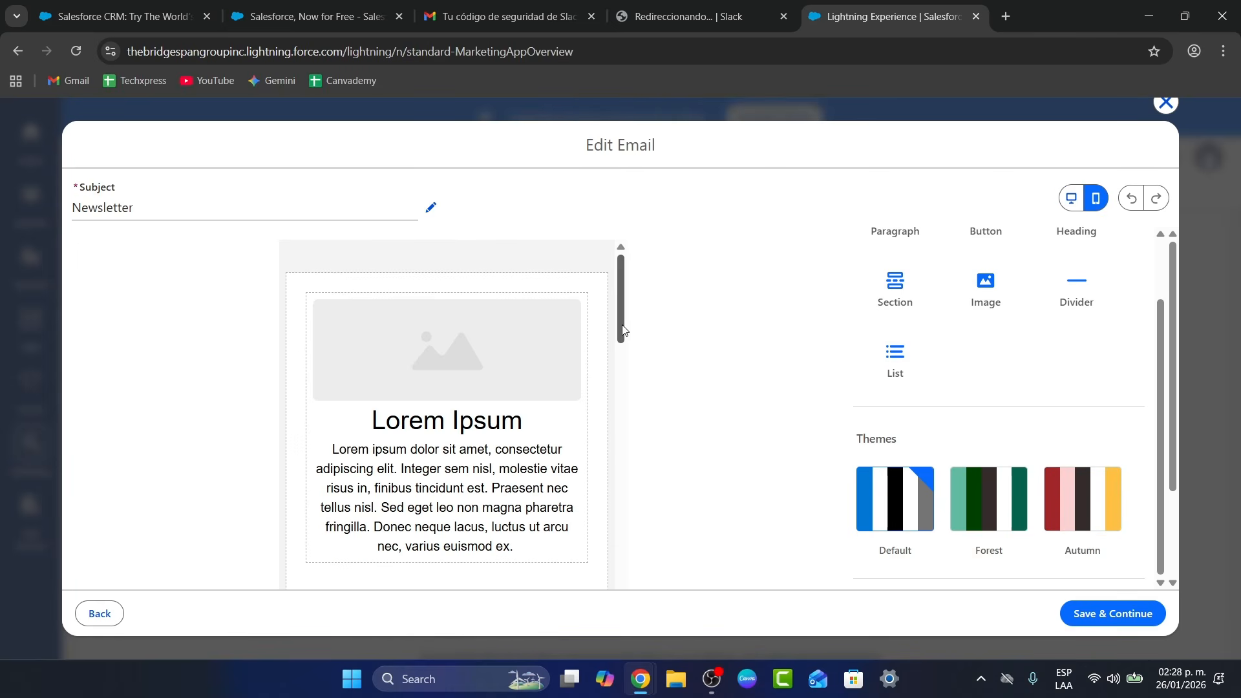
left_click_drag(621, 333, 630, 227)
left_click(1071, 198)
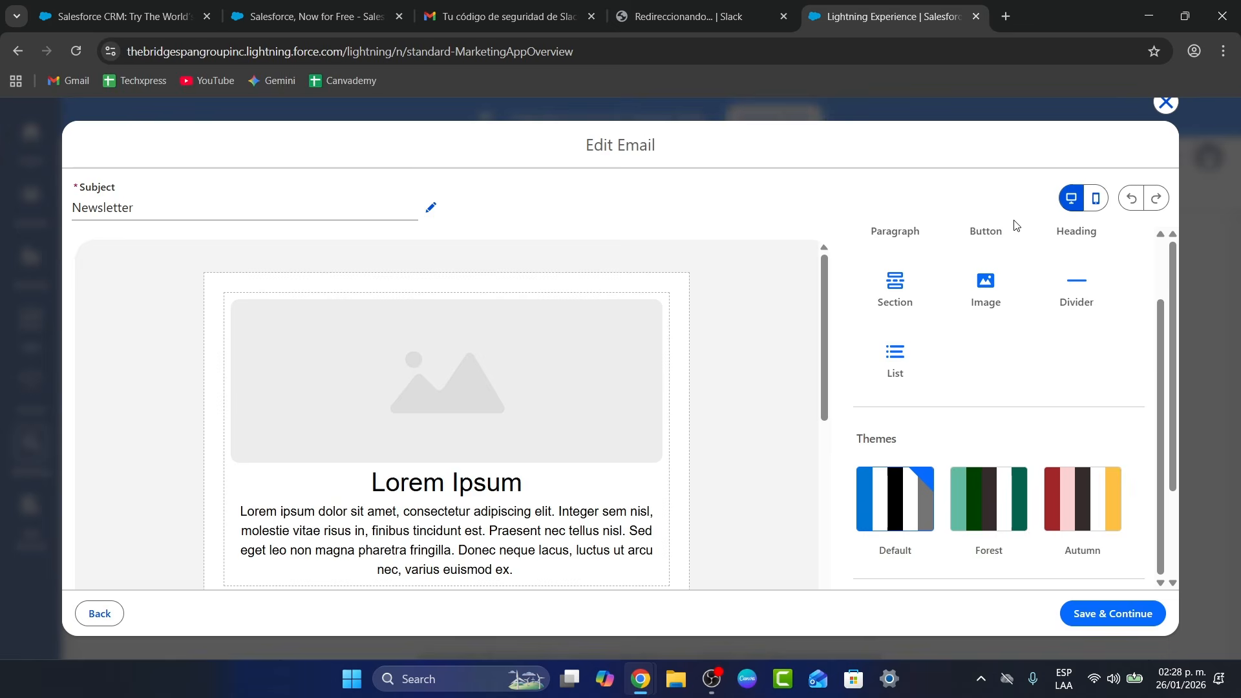
Delete the Lorem Ipsum heading and change the intro paragraph to 'This is just a newsletter email example'
triple_click(489, 481)
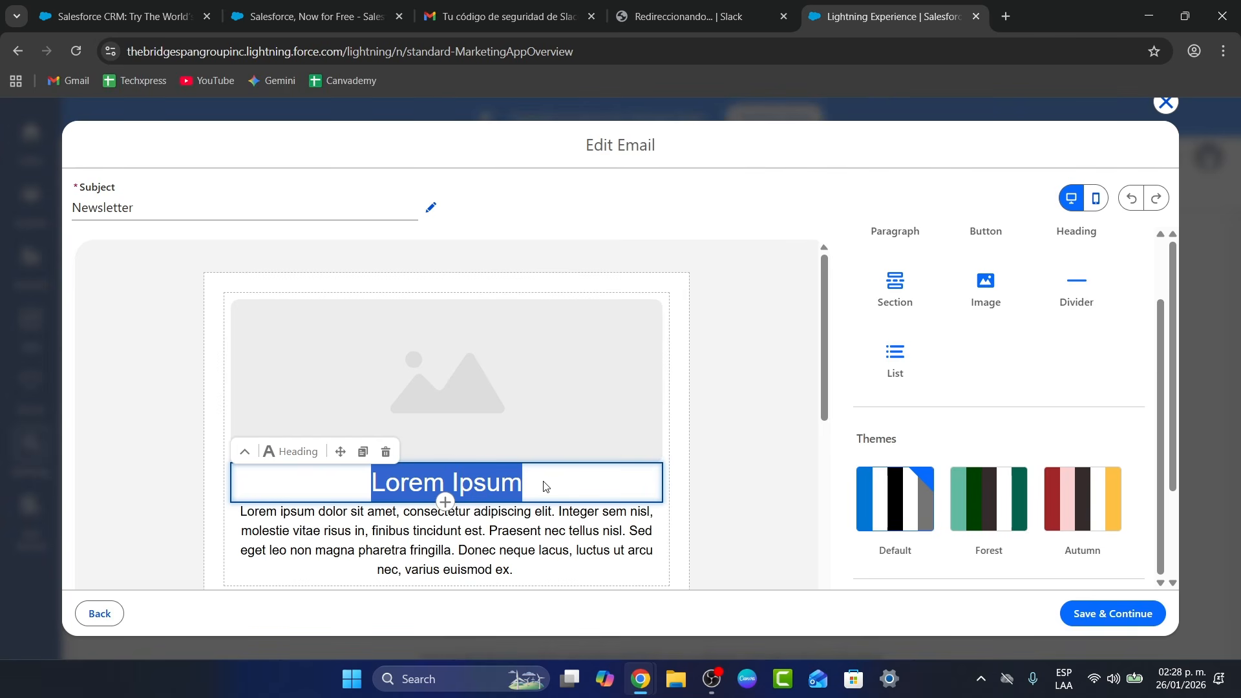
left_click(541, 482)
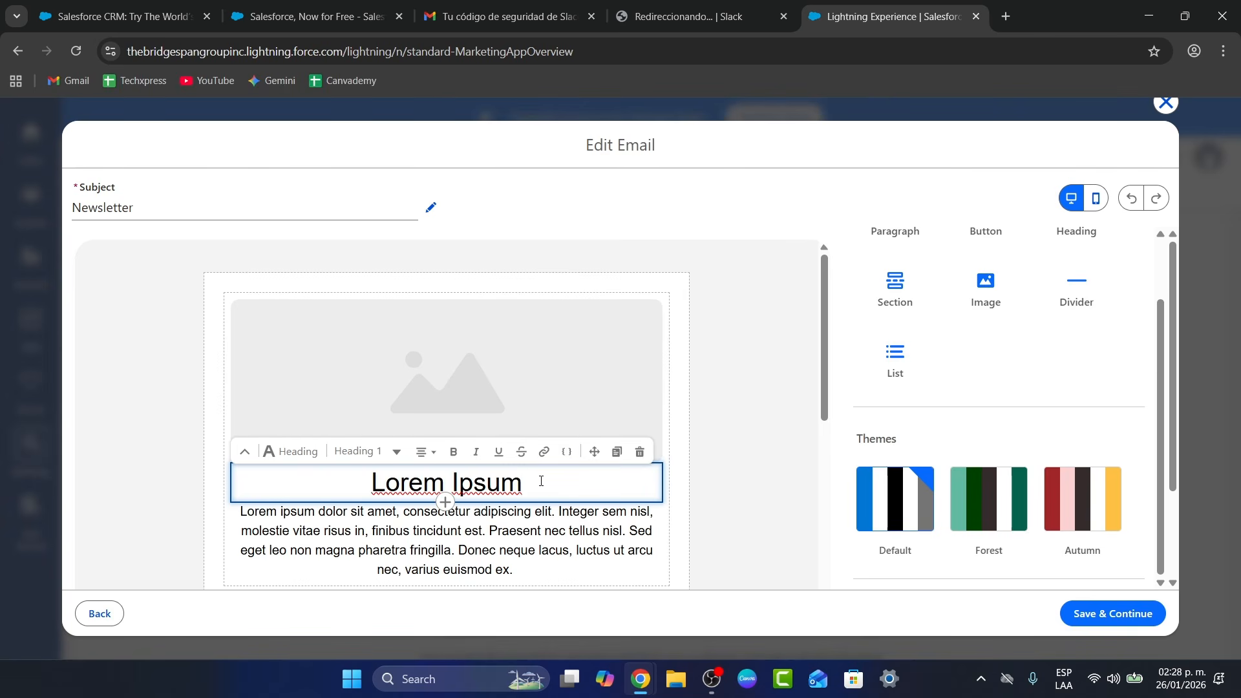
key("BackSpace")
key("BackSpace")
key("BackSpace")
key("BackSpace")
key("BackSpace")
key("BackSpace")
key("BackSpace")
key("BackSpace")
key("BackSpace")
key("BackSpace")
key("BackSpace")
key("BackSpace")
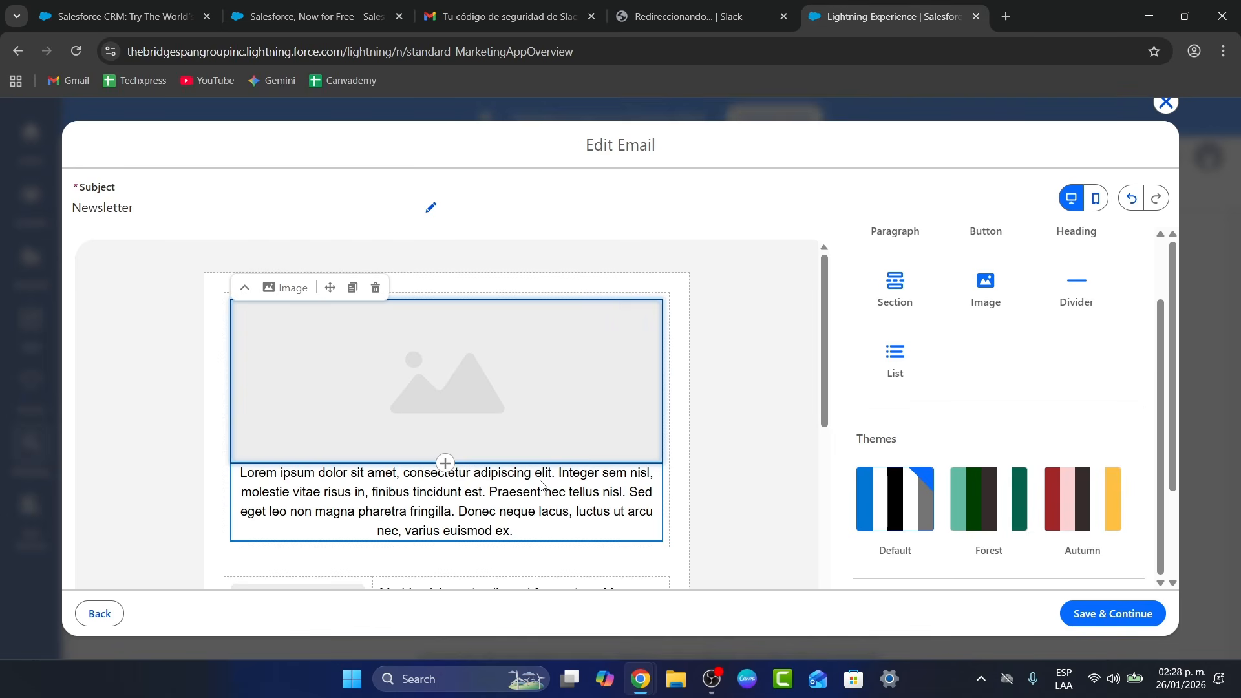
left_click(672, 499)
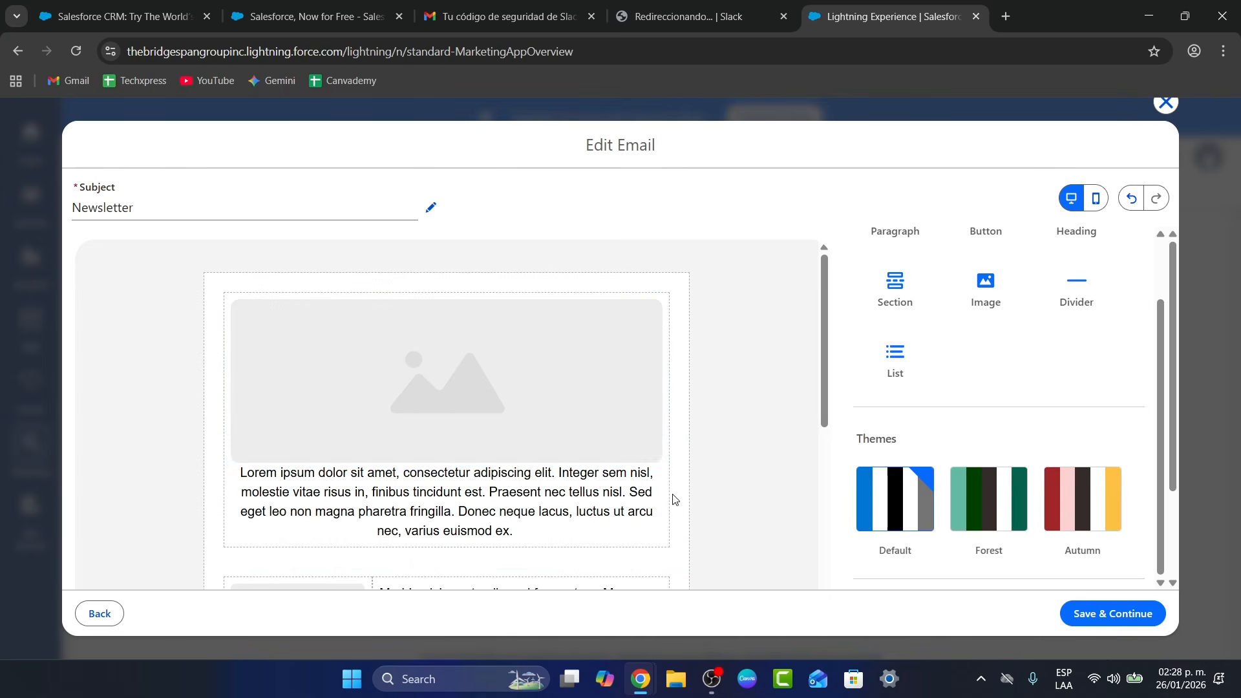
triple_click(569, 510)
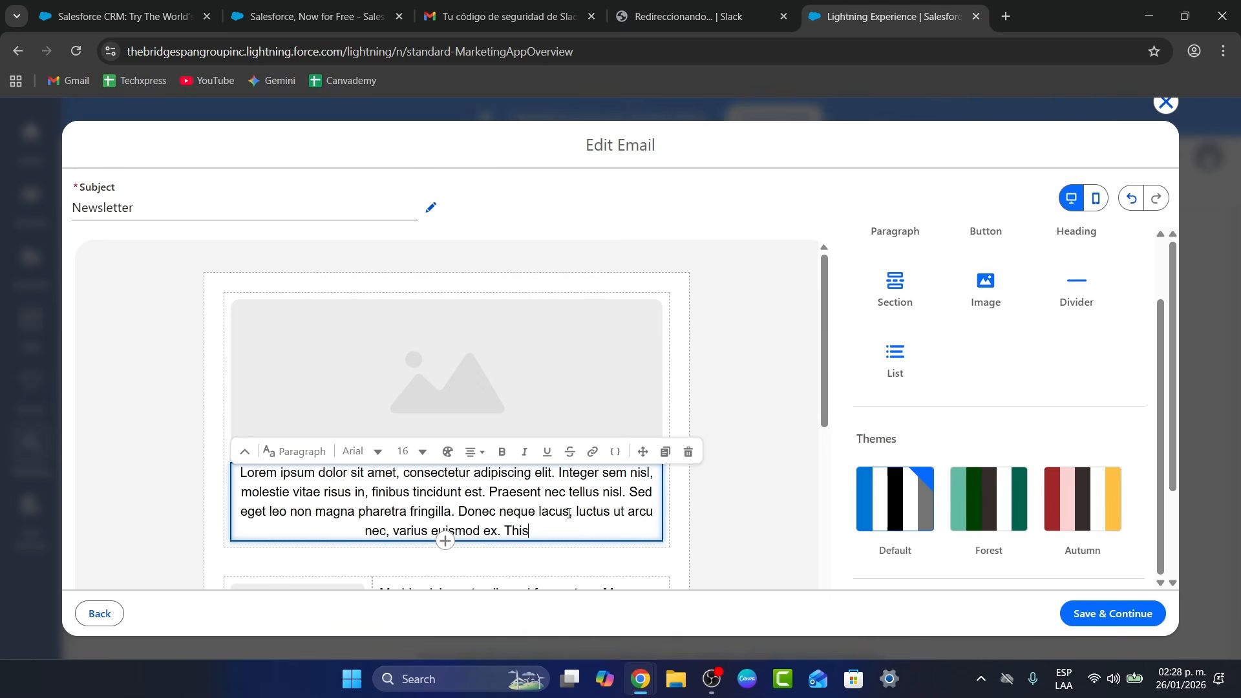
triple_click(568, 511)
type("This ")
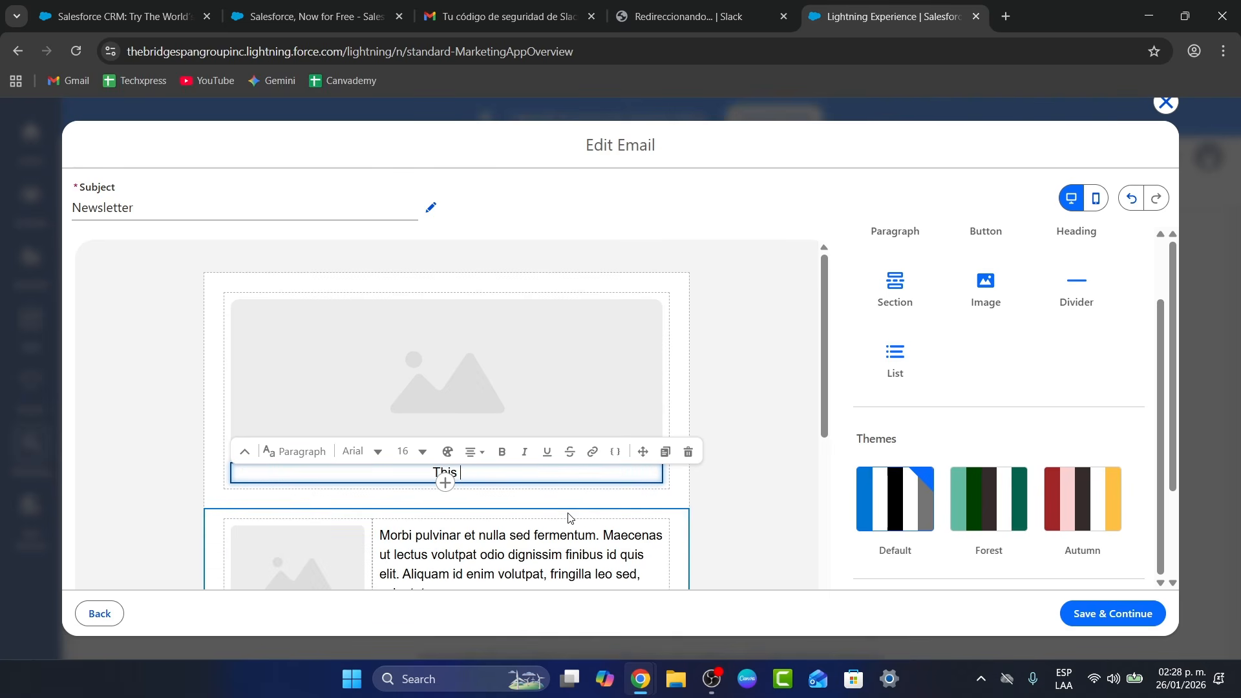
type("is just a newsletter ")
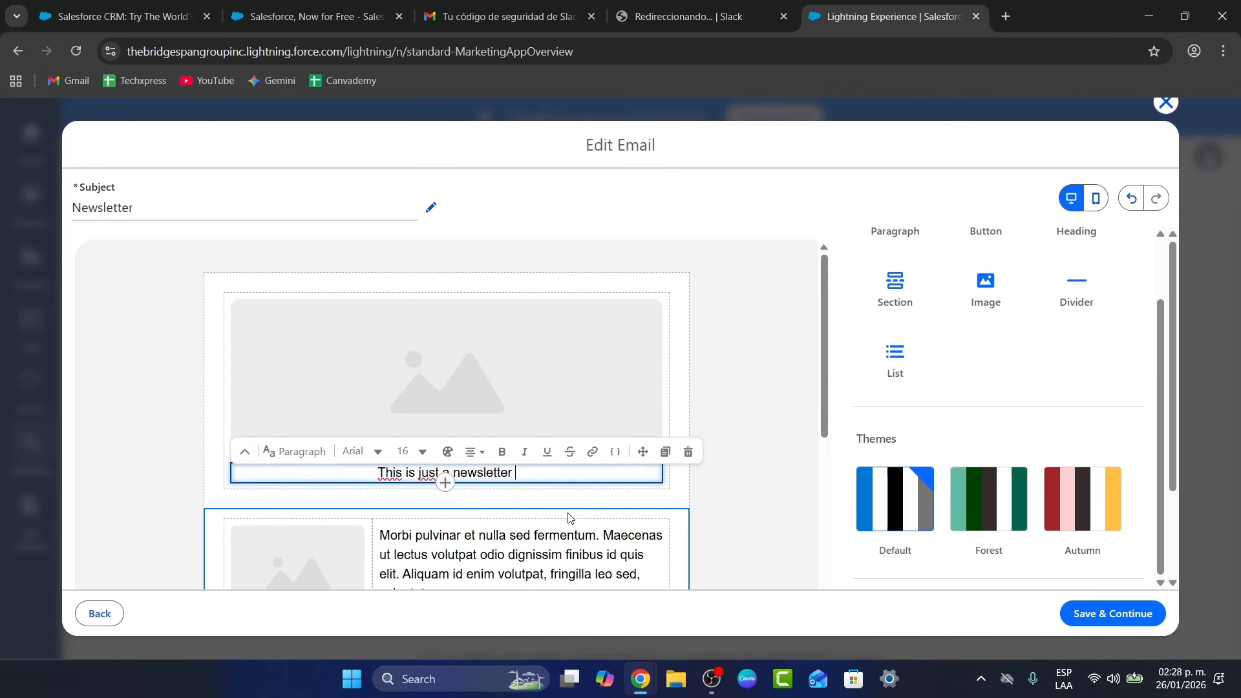
type("email.")
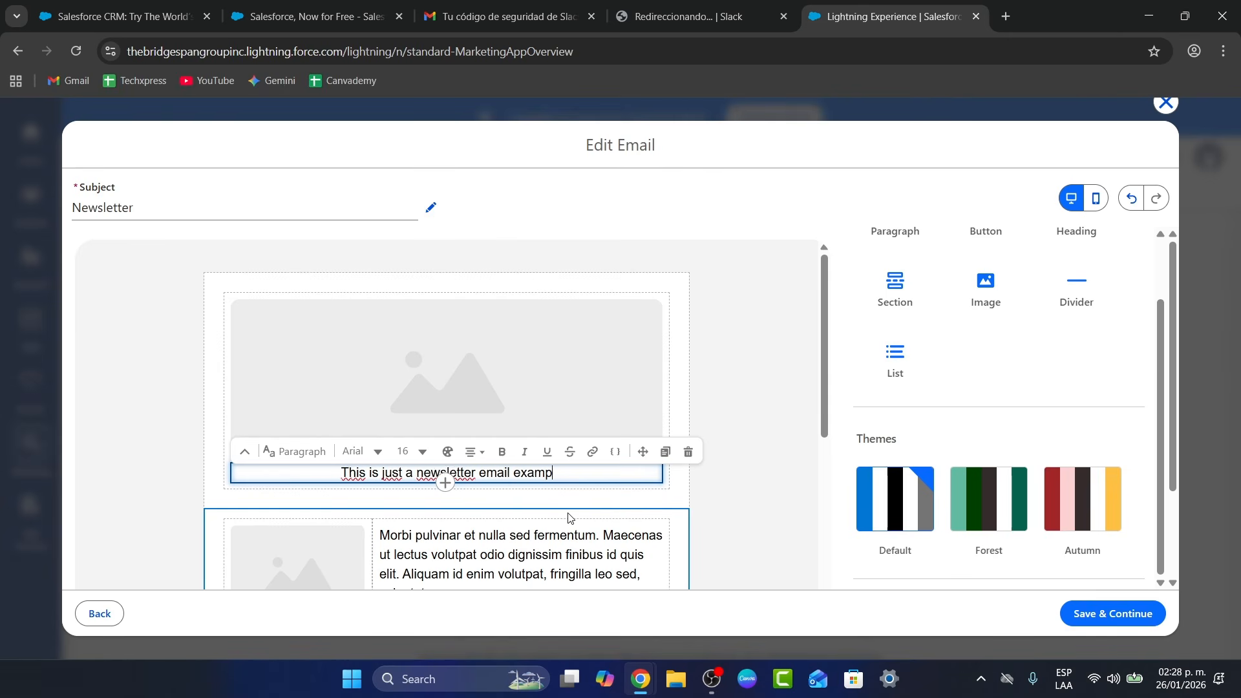
Select the header image and look at its link and alt text settings
left_click(560, 389)
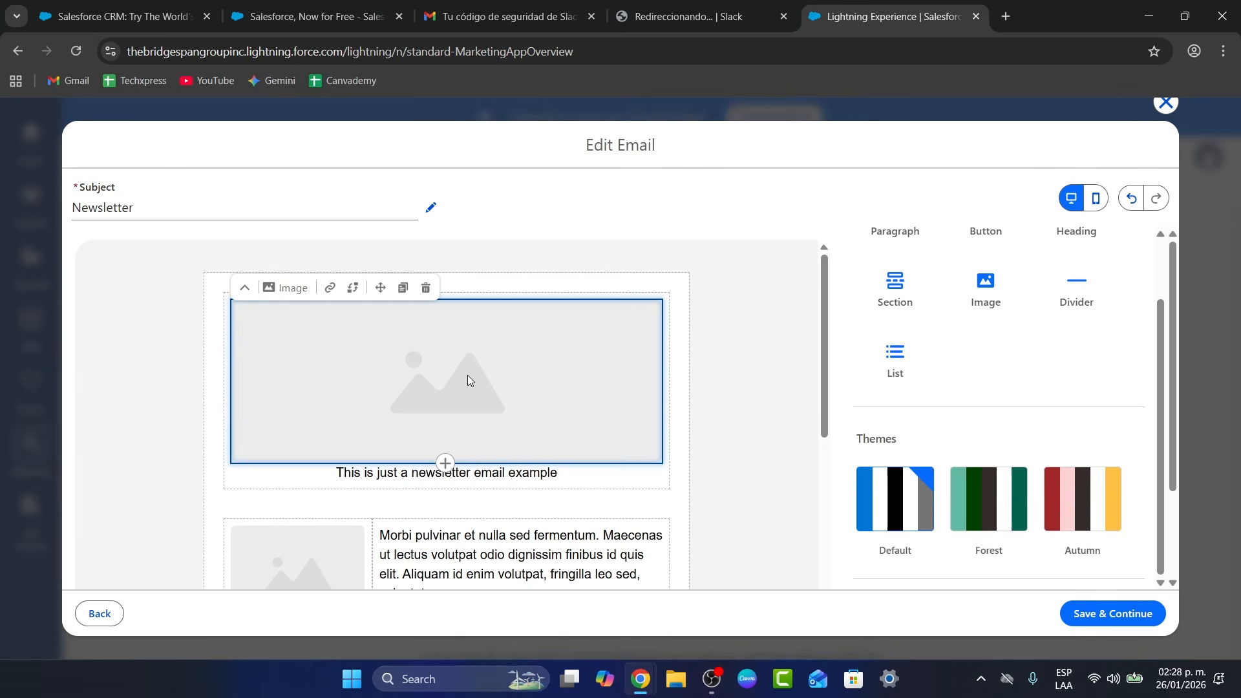
left_click(245, 289)
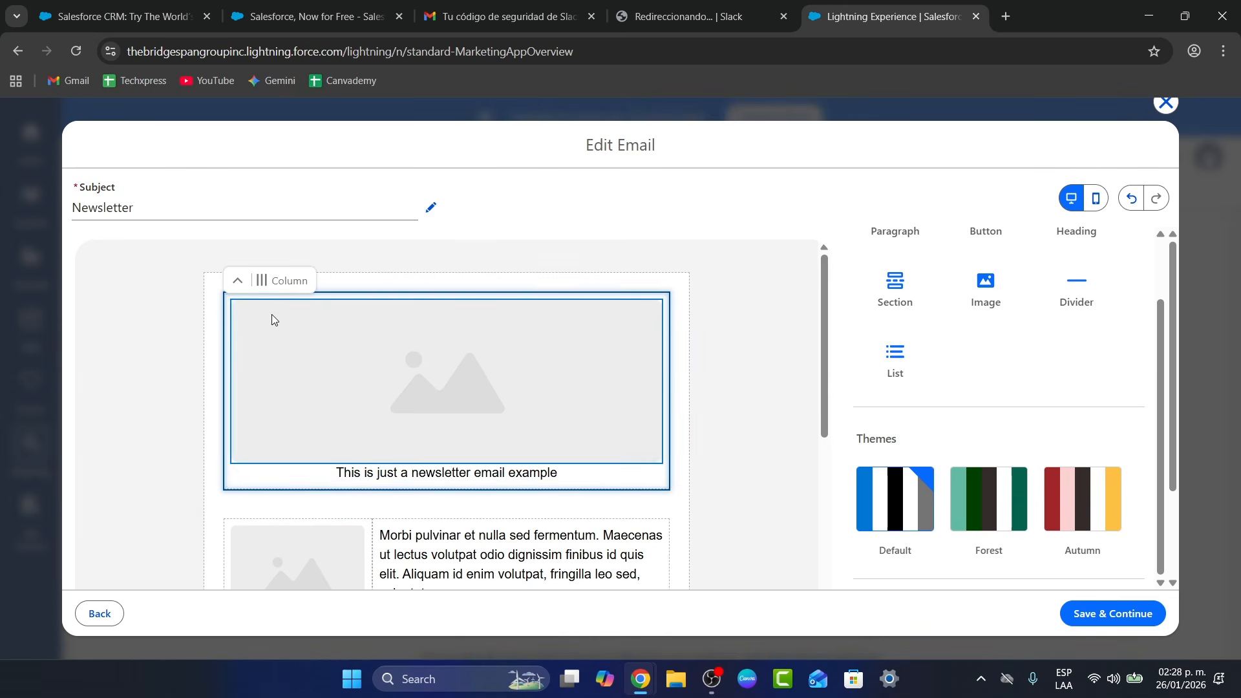
left_click(273, 315)
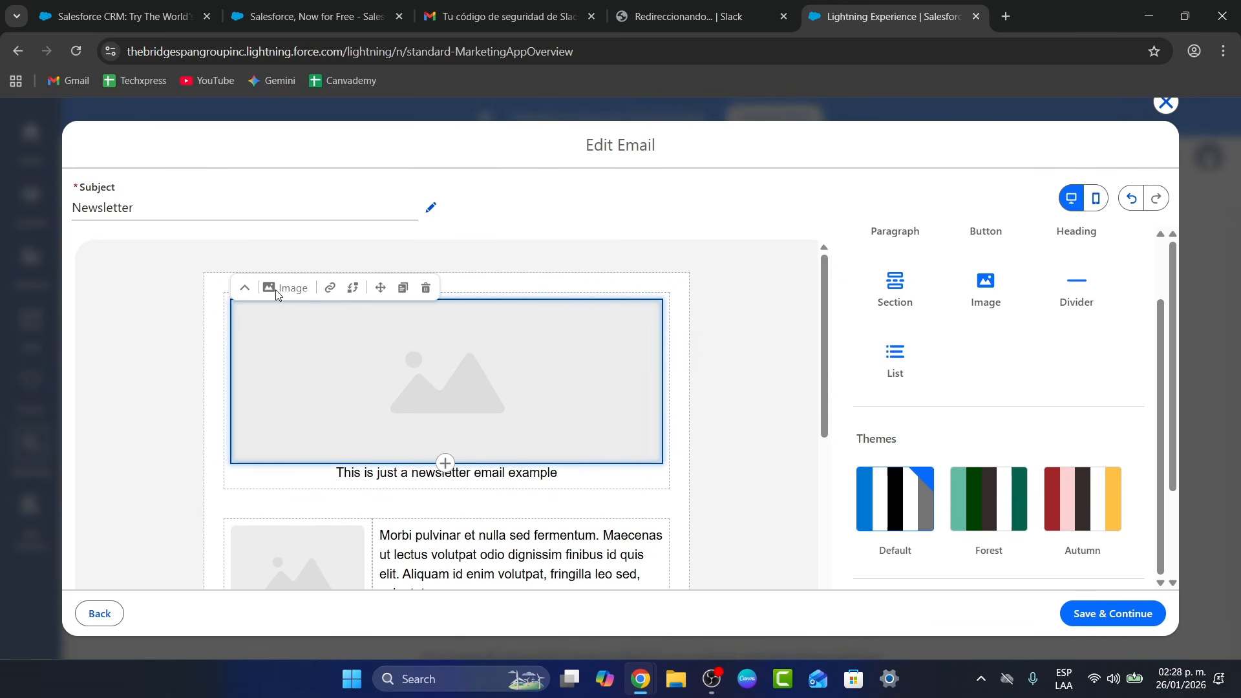
left_click(329, 288)
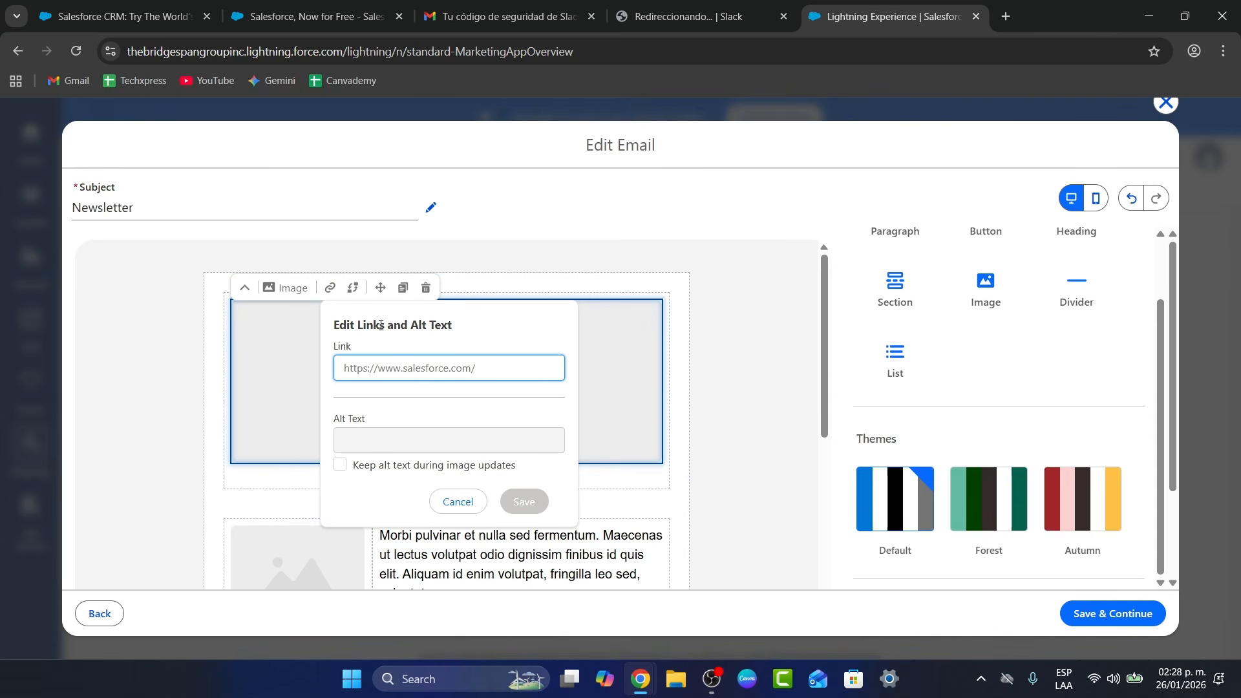
left_click(597, 378)
right_click(596, 380)
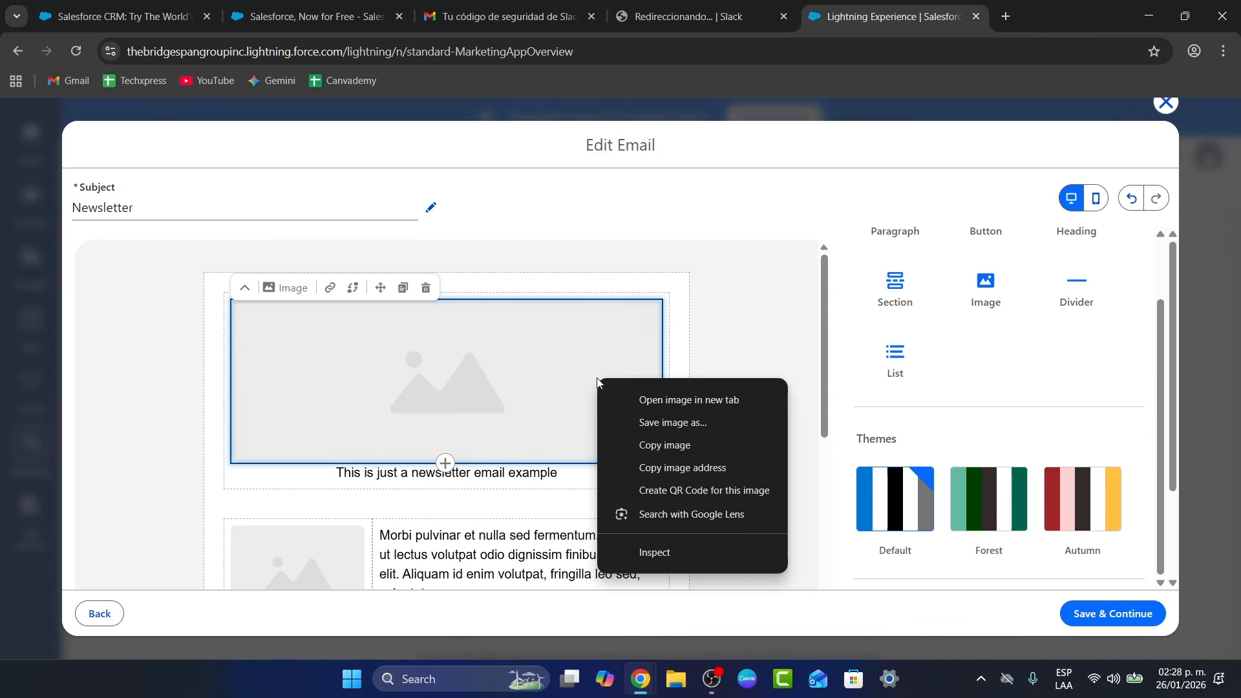
left_click(991, 289)
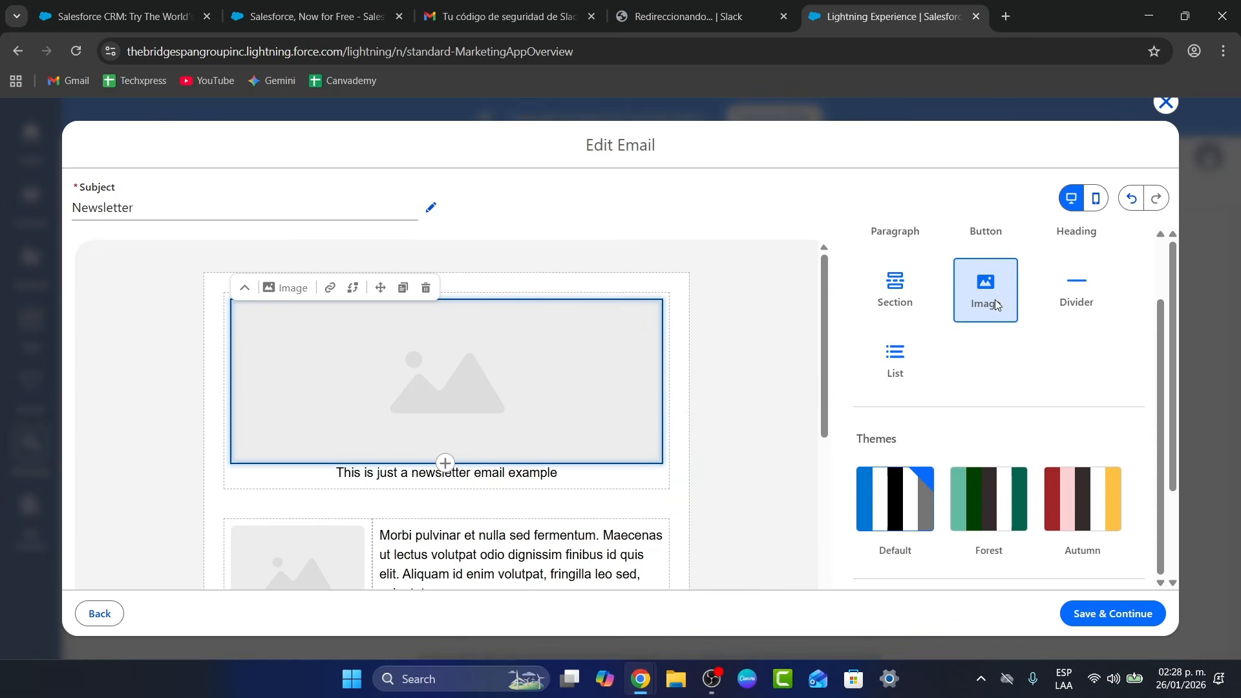
Insert another image block near the top and apply the Forest colour theme
left_click_drag(994, 300, 614, 390)
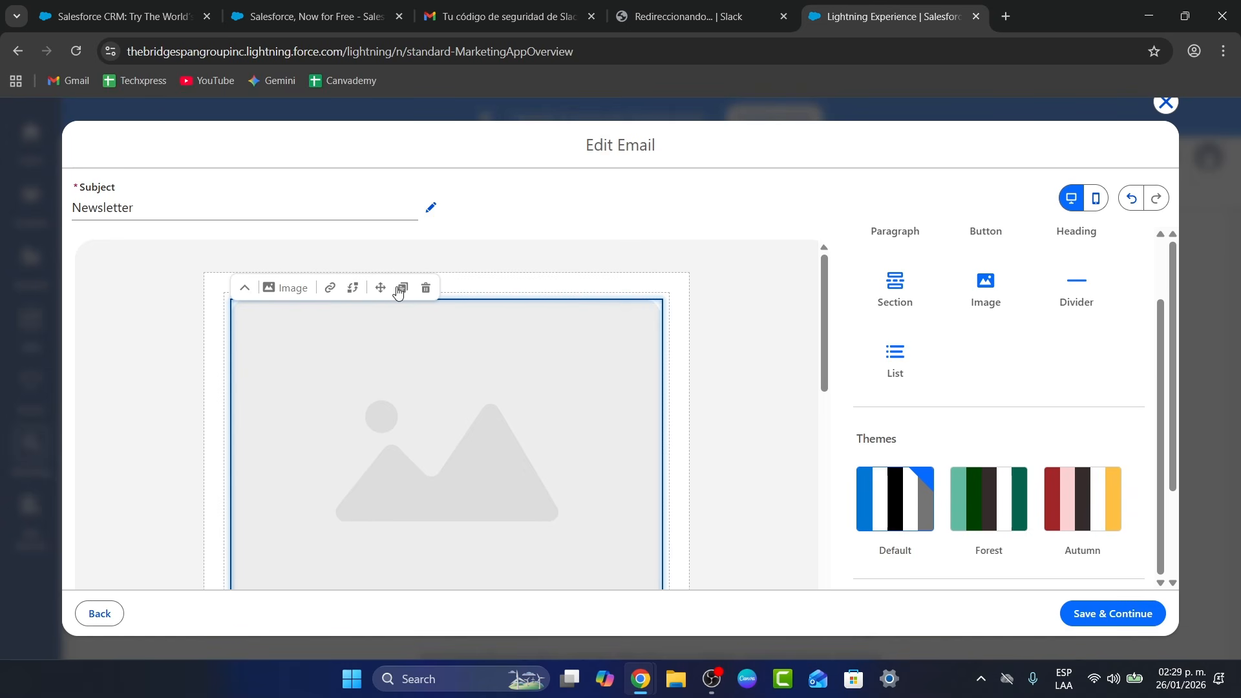
left_click(242, 288)
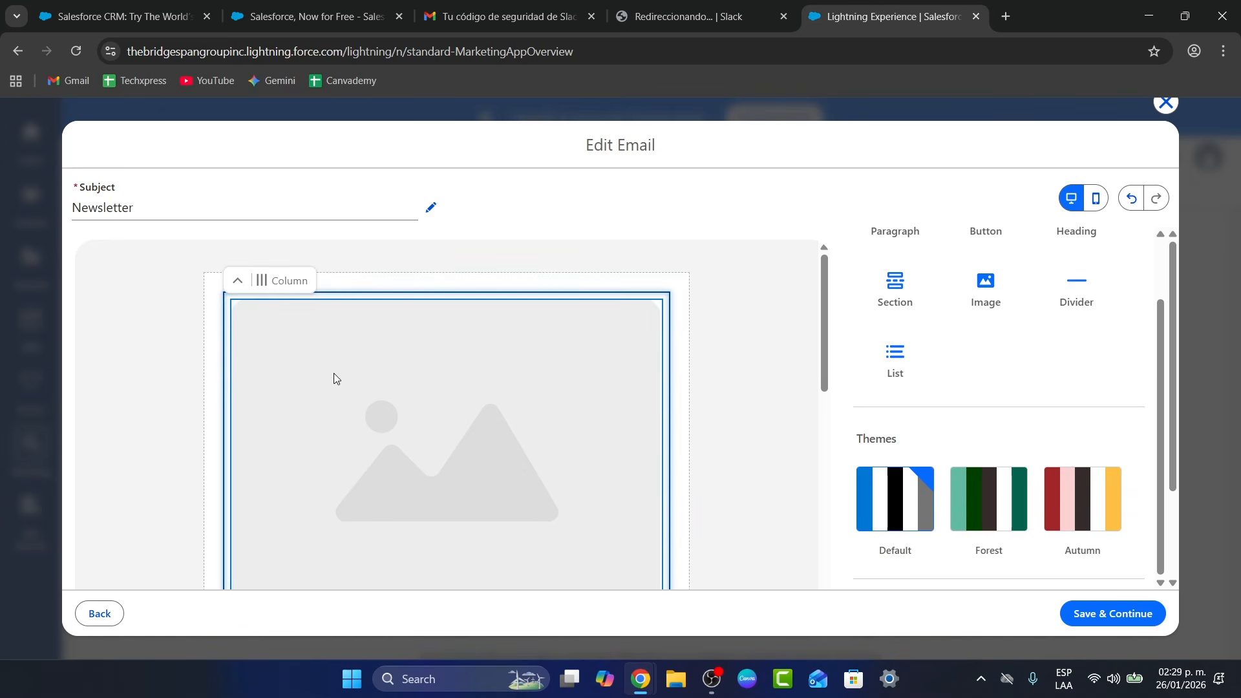
scroll(335, 380, "down", 3)
scroll(335, 382, "down", 2)
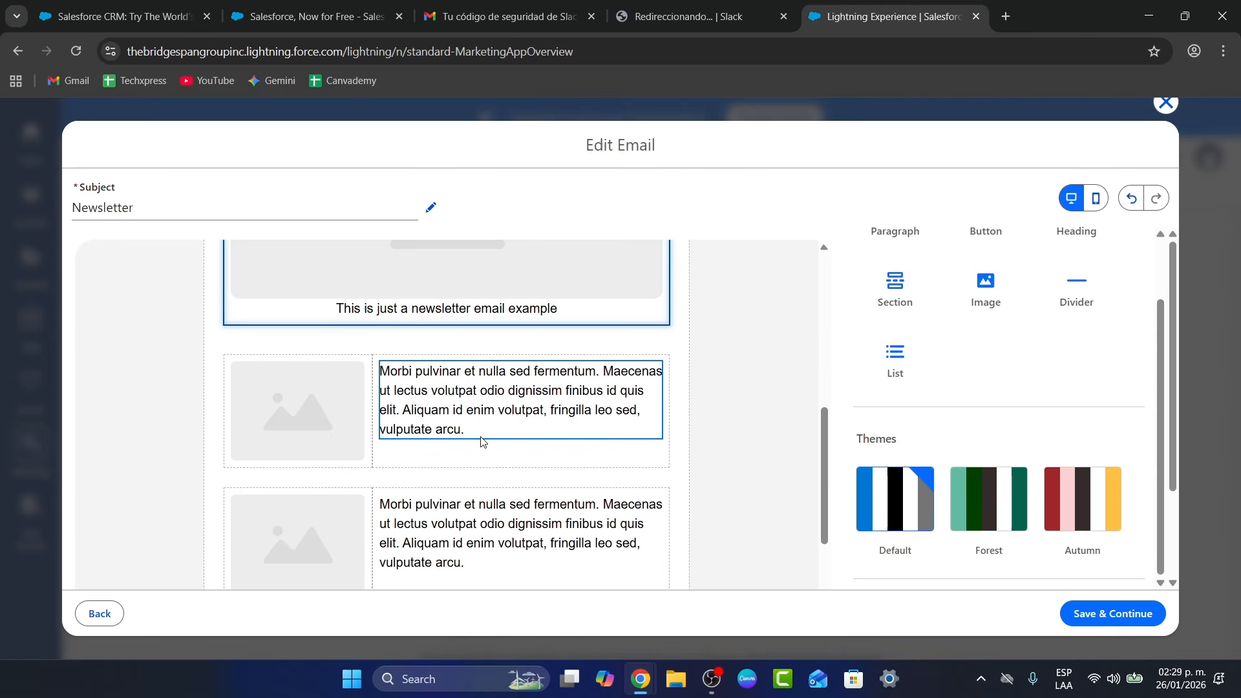
scroll(481, 442, "down", 2)
left_click(976, 498)
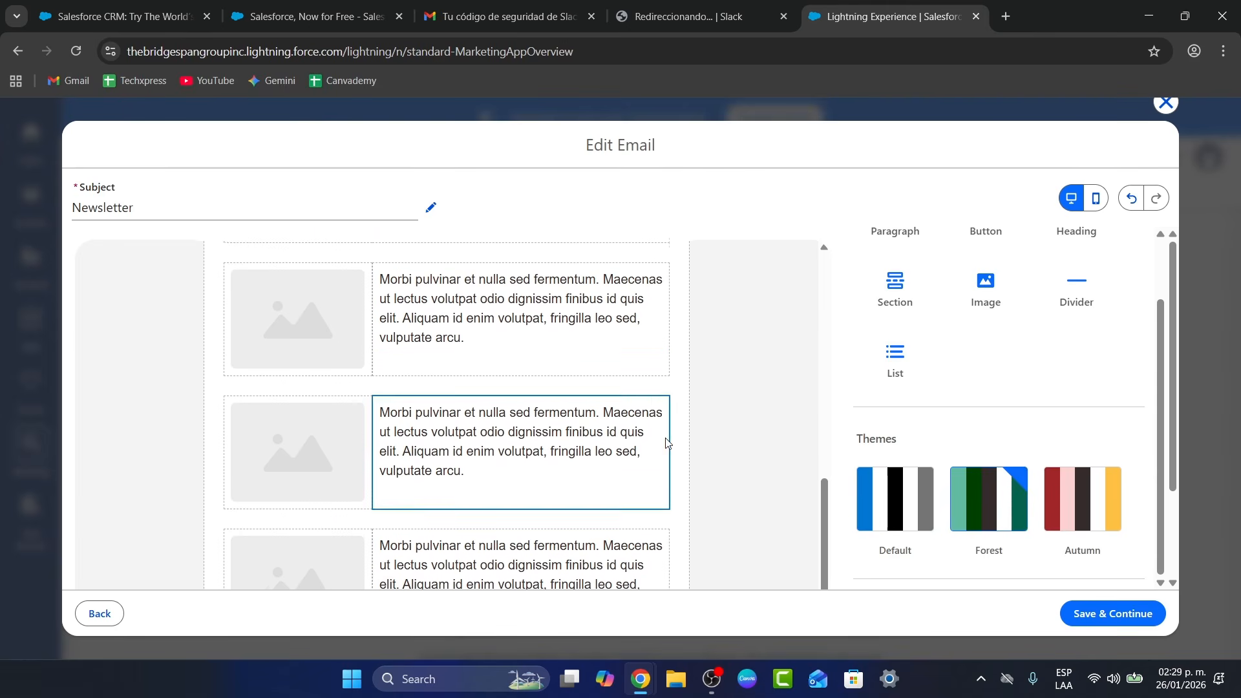
Add a Button element between the lower text rows of the newsletter
scroll(665, 442, "up", 2)
scroll(1011, 410, "up", 2)
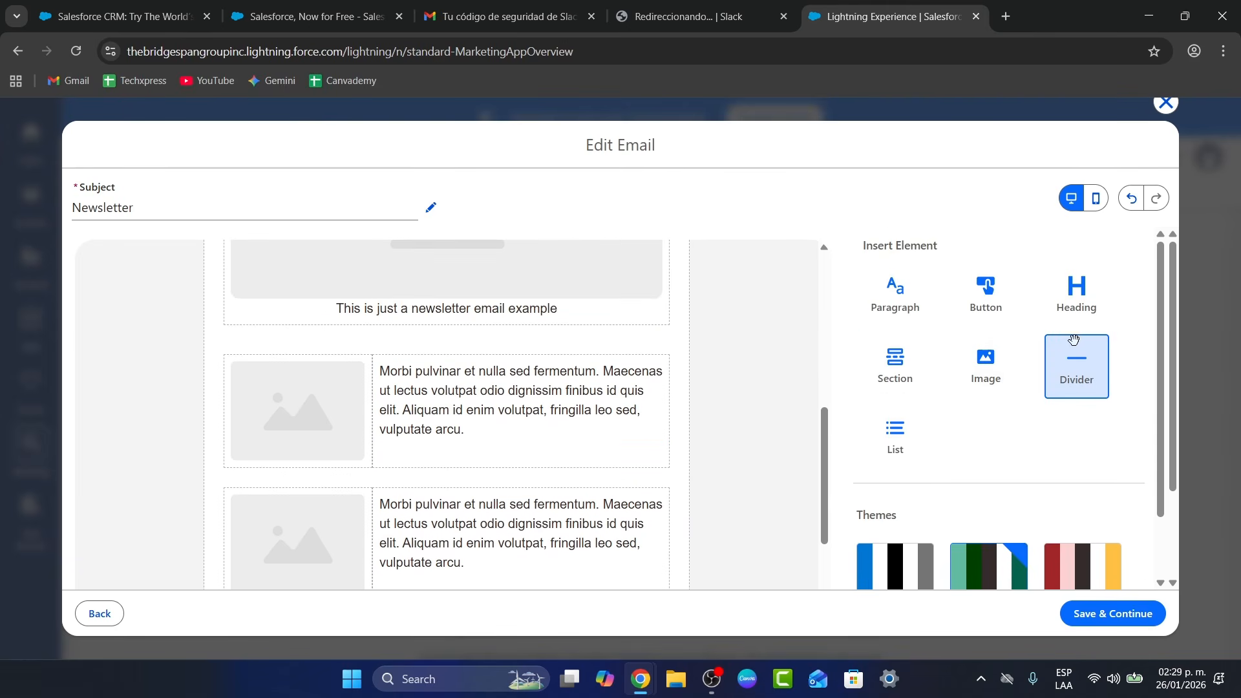
scroll(729, 388, "up", 5)
scroll(729, 383, "down", 7)
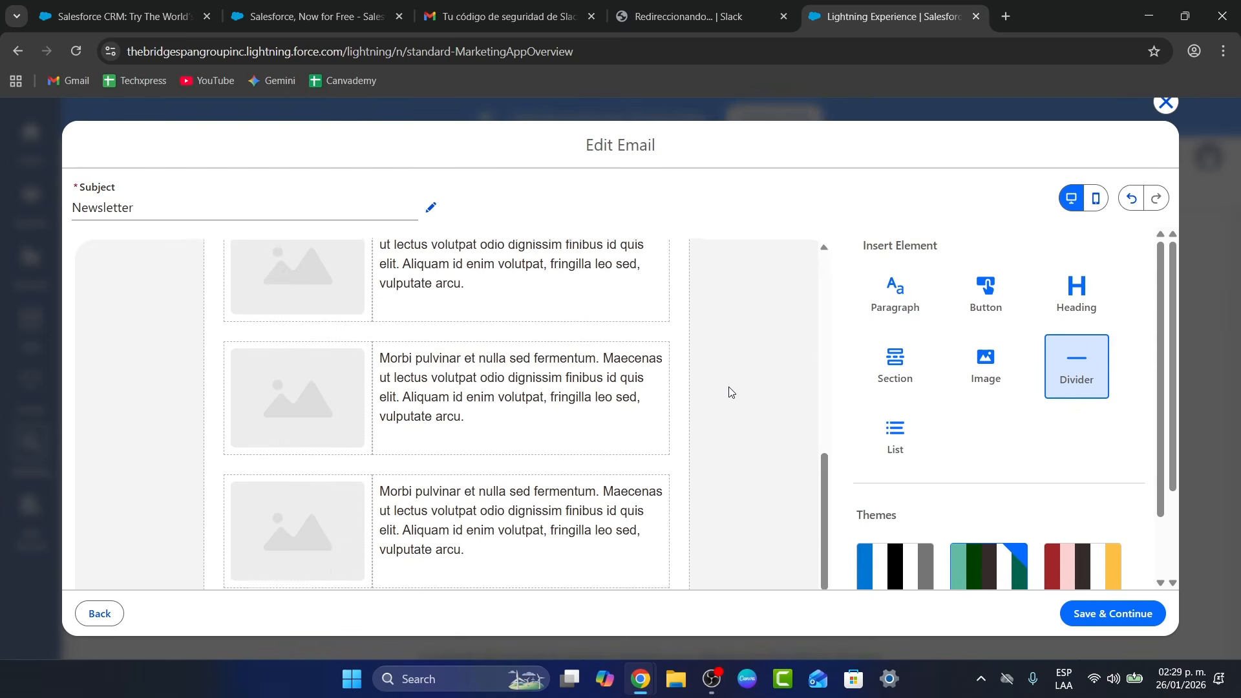
scroll(743, 466, "down", 3)
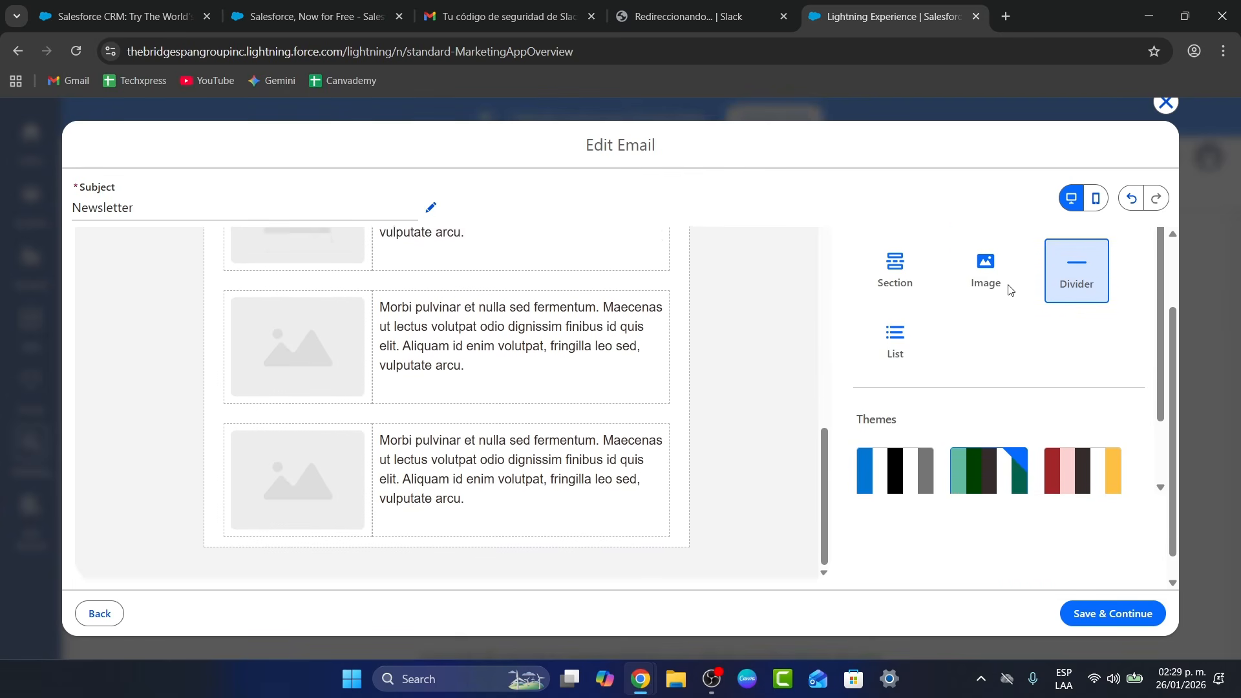
left_click_drag(985, 292, 442, 506)
Open the new button's settings and relabel it 'Shop now'
double_click(442, 479)
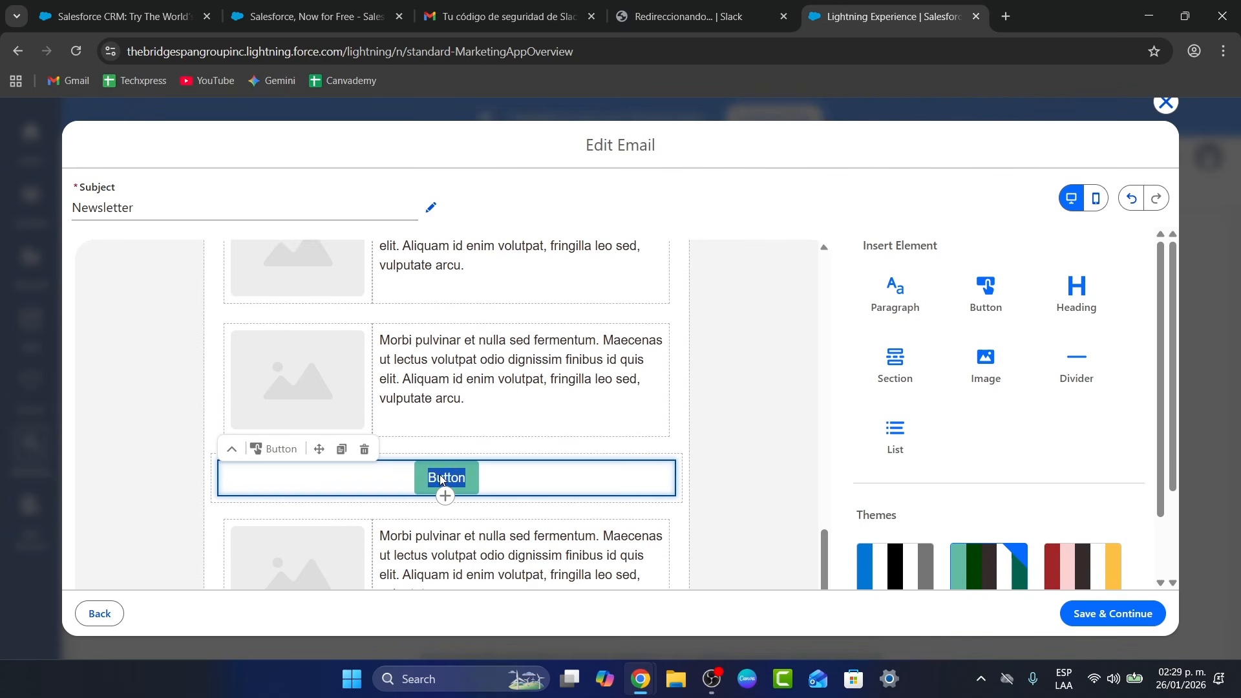
left_click(444, 479)
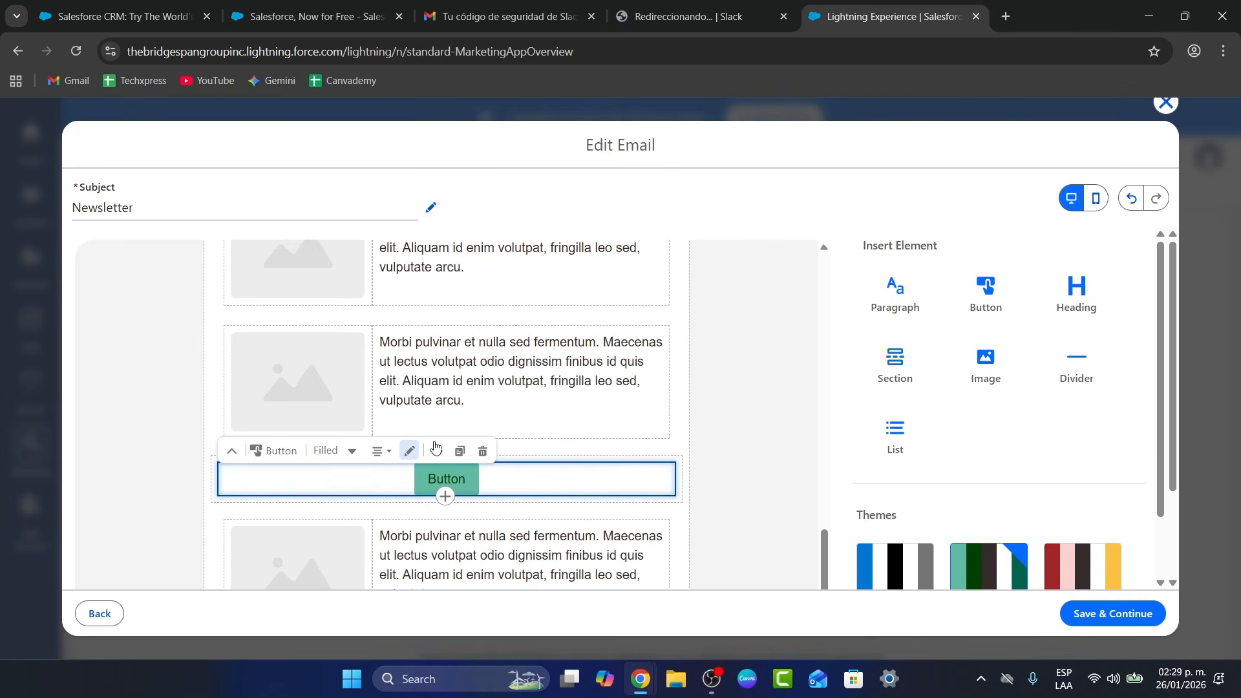
left_click(409, 451)
double_click(455, 530)
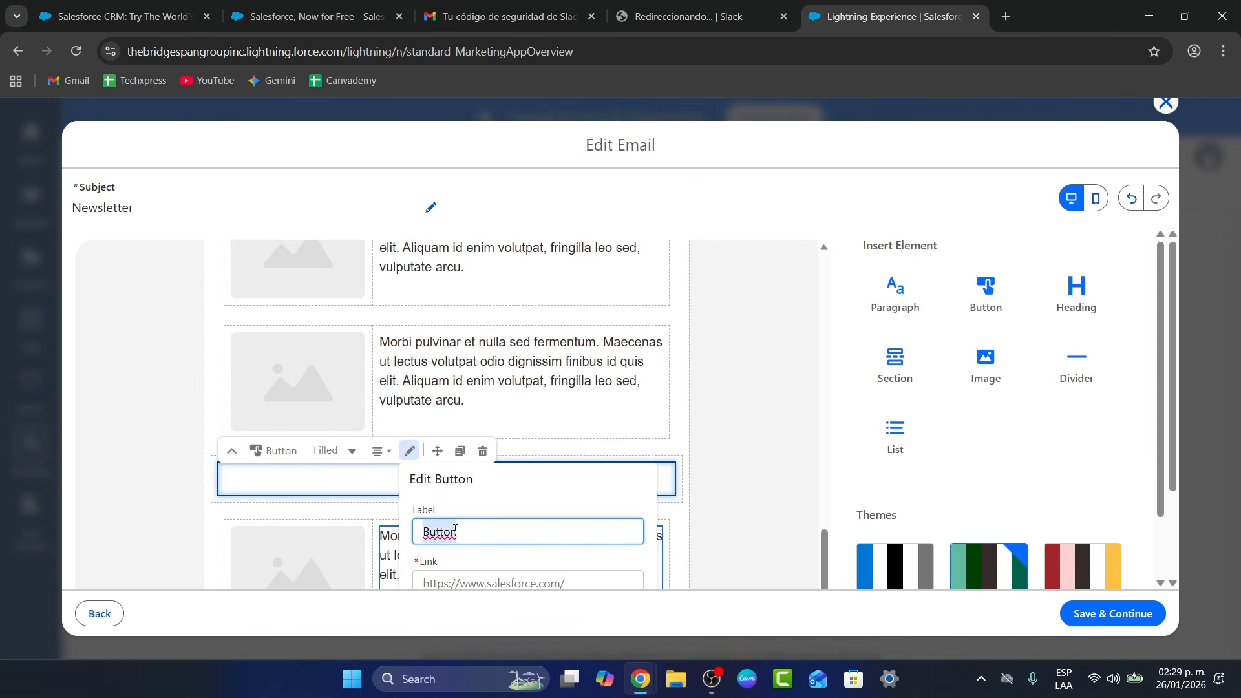
type("Shop now")
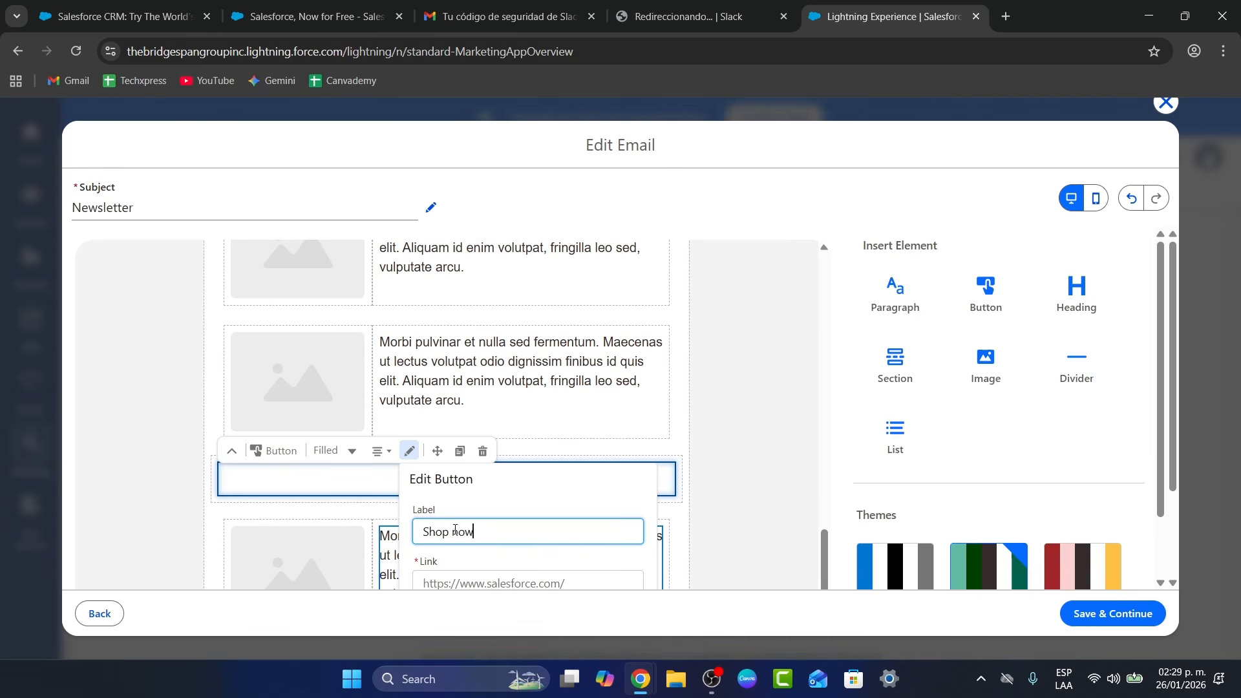
scroll(455, 529, "down", 2)
left_click(510, 460)
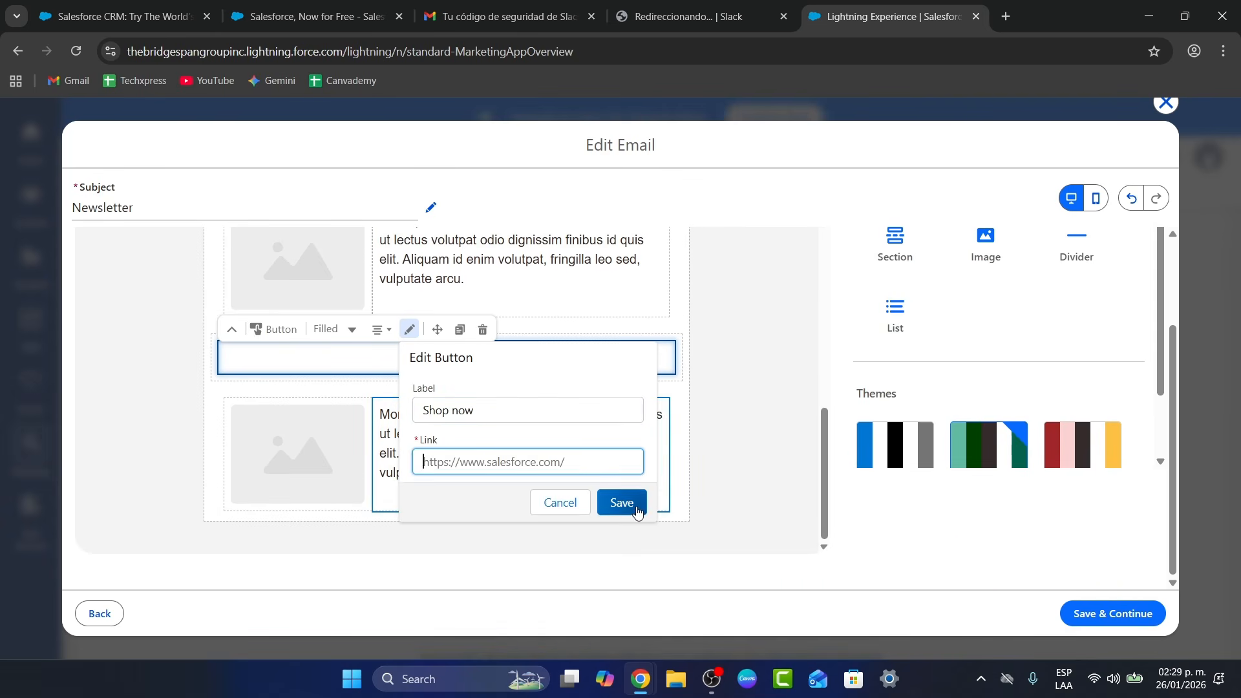
left_click(637, 511)
left_click(551, 466)
type("salesforce.com")
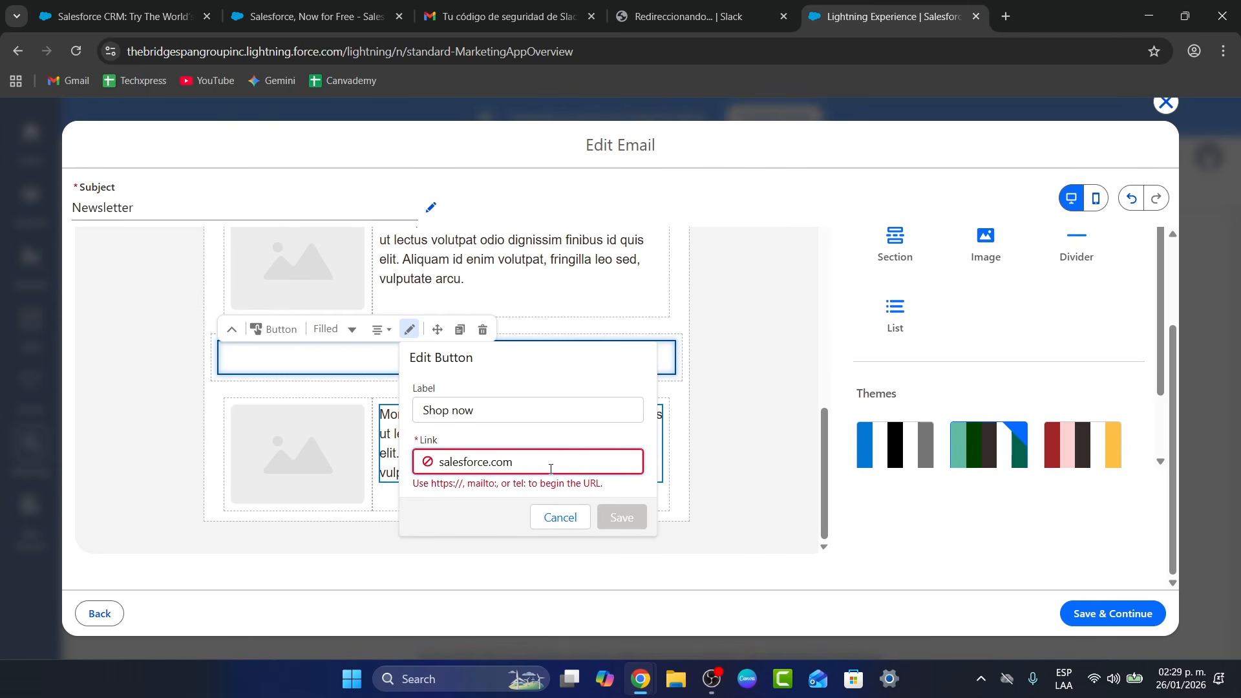
left_click(441, 465)
type("www.")
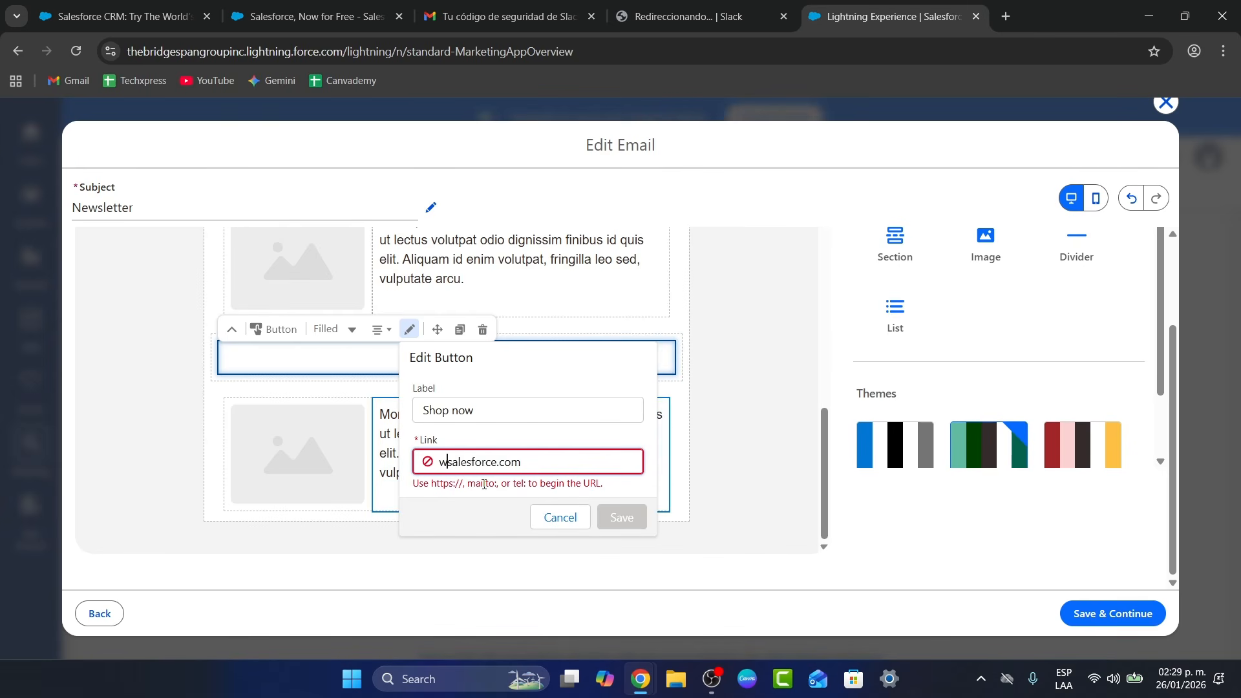
left_click(614, 514)
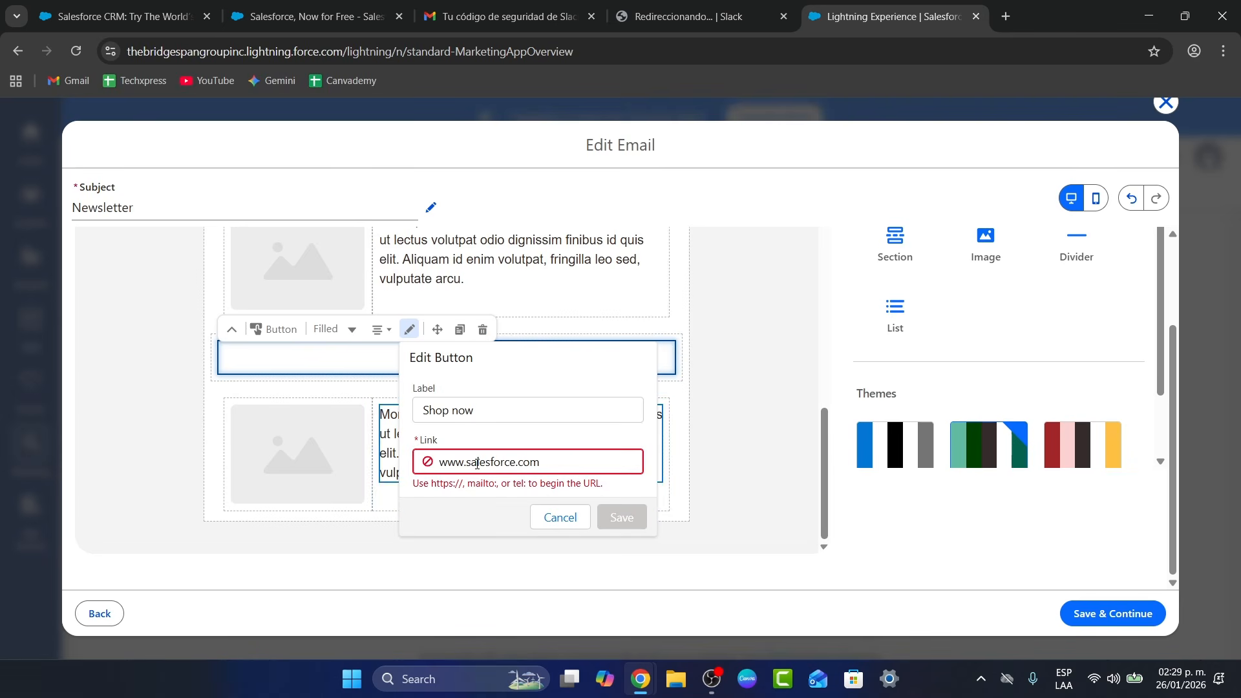
left_click(441, 465)
type("https:")
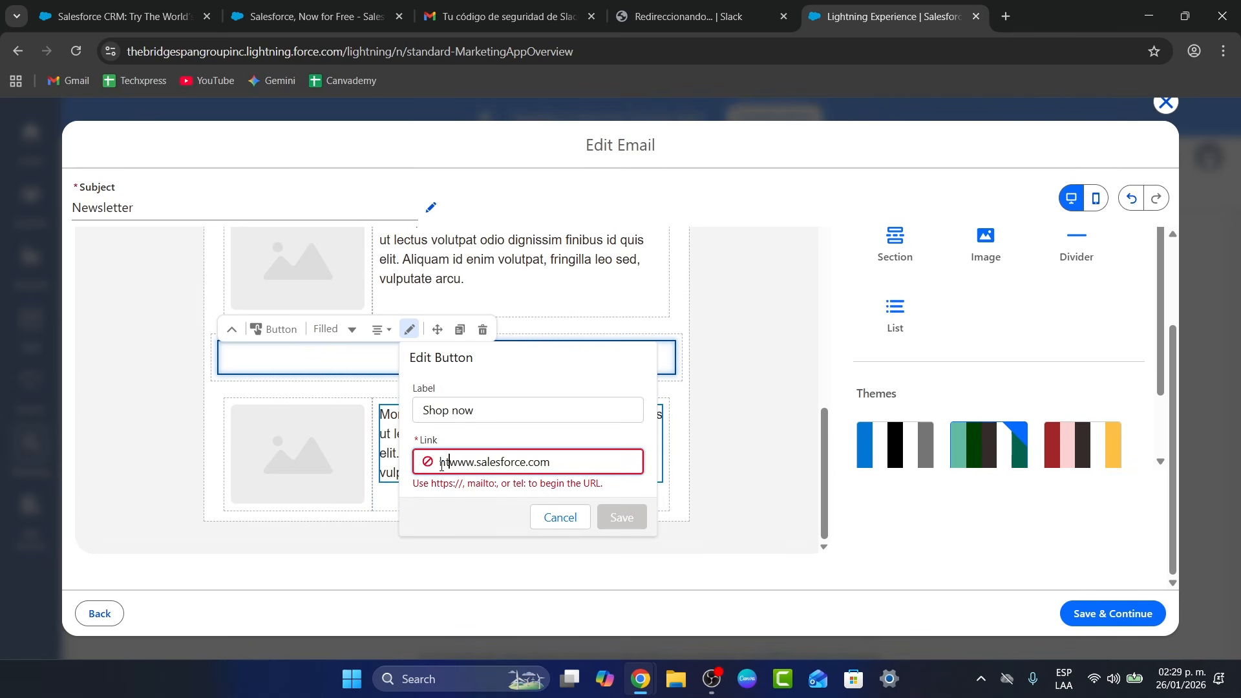
type("//")
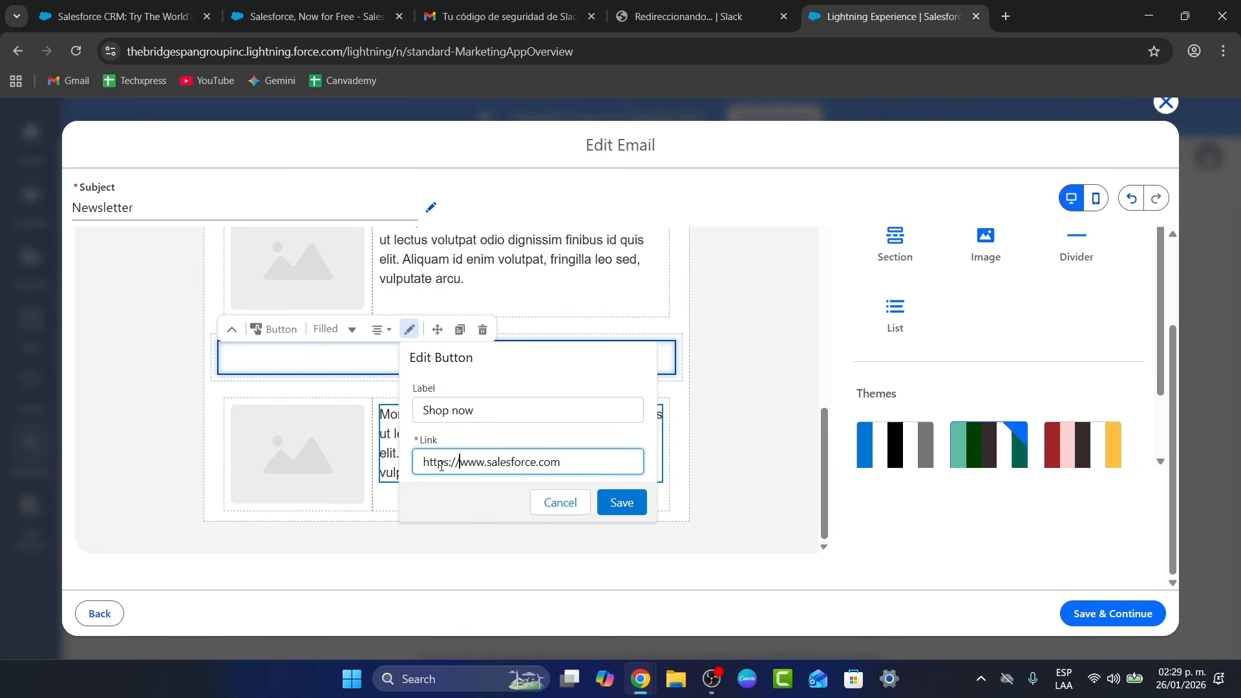
left_click(630, 509)
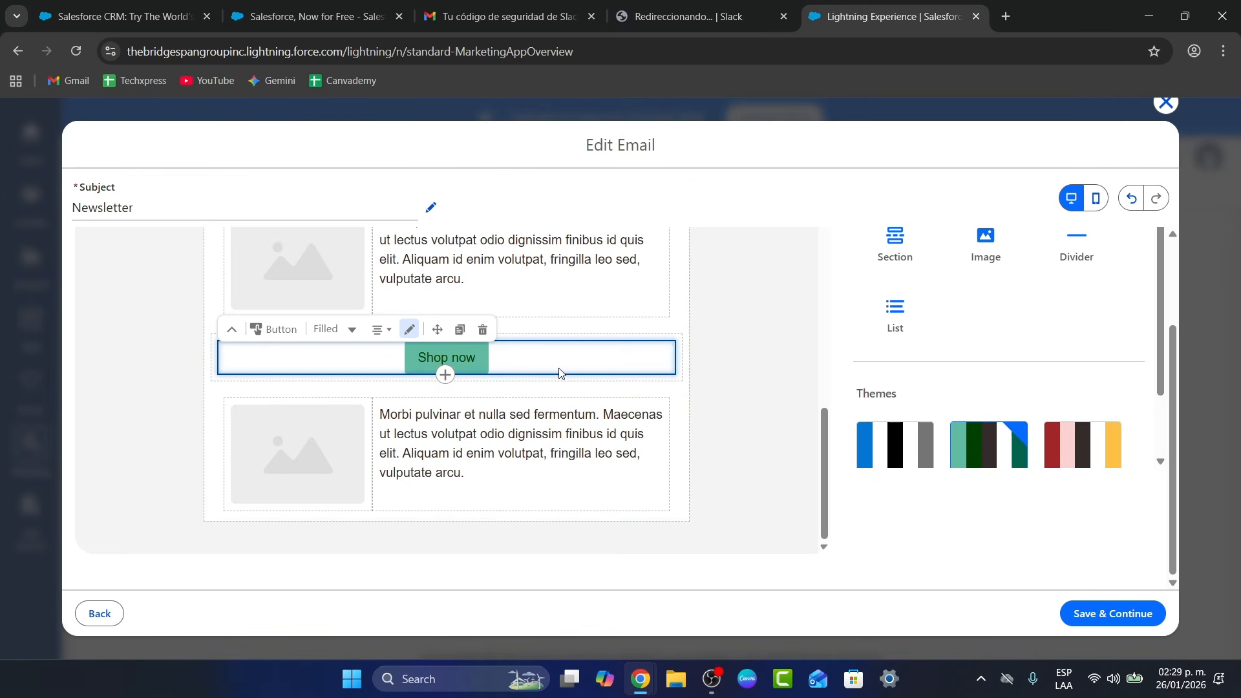
left_click(709, 382)
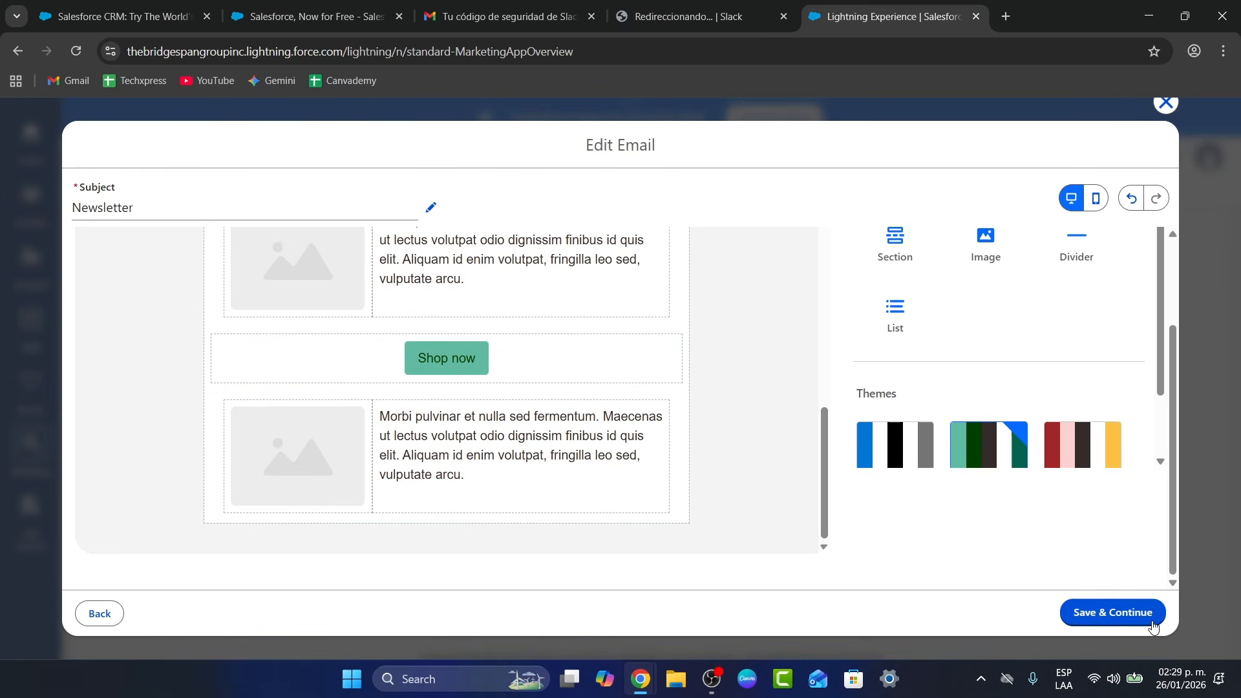
Continue past the design, preview the Newsletter, and close the composer keeping it as a draft
left_click(1121, 626)
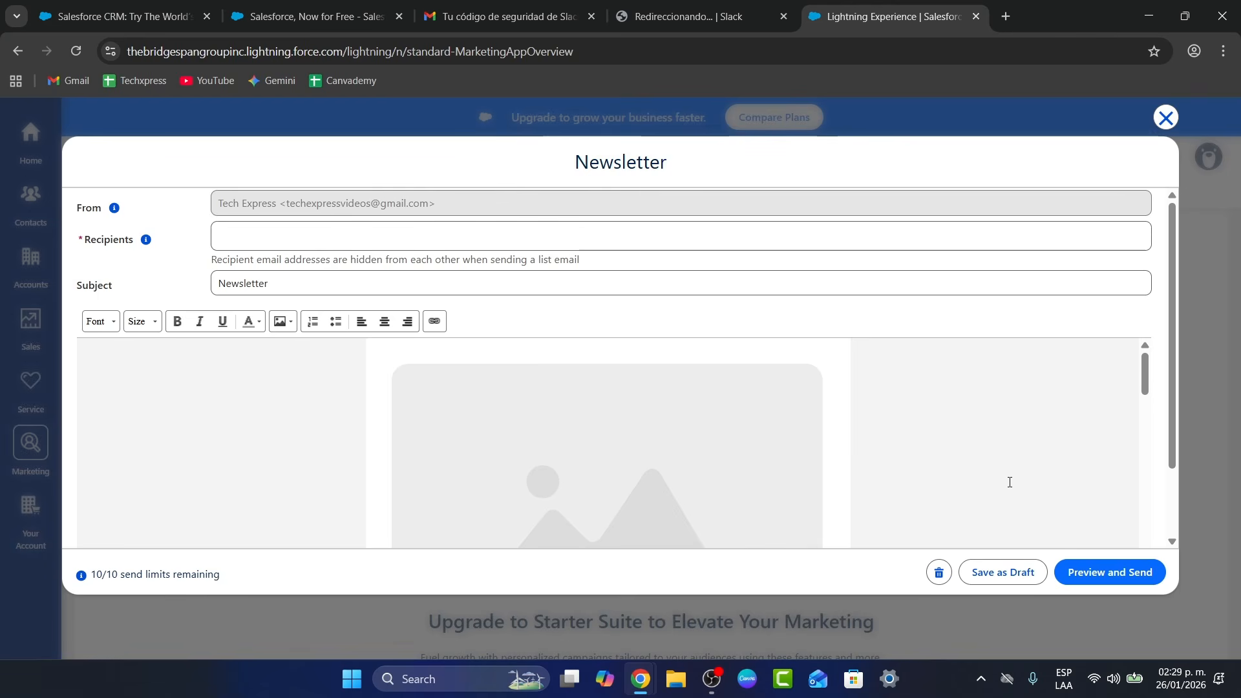
left_click(1100, 578)
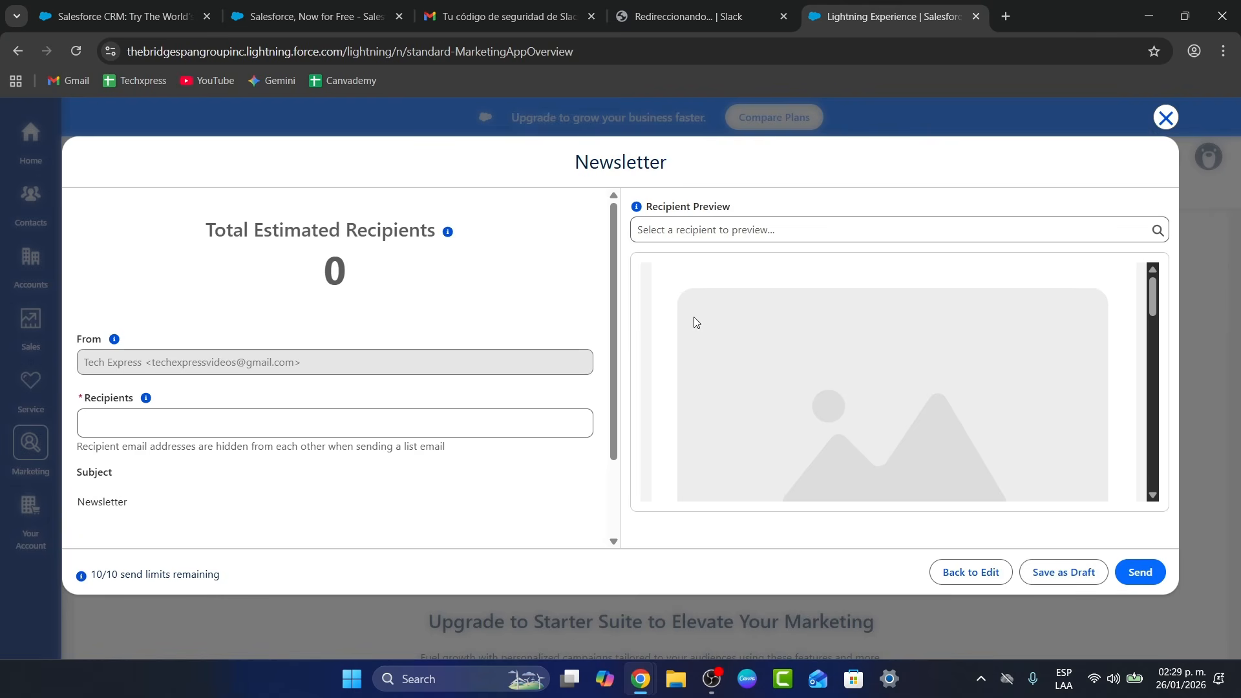
scroll(896, 379, "down", 5)
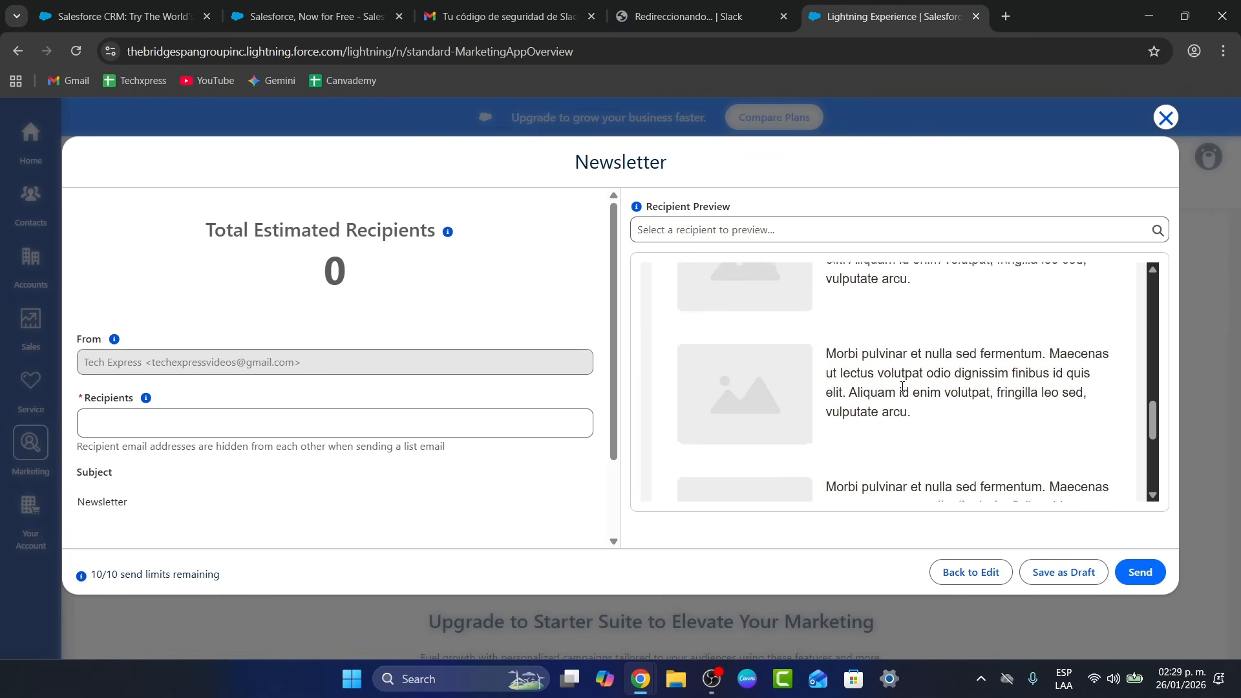
scroll(904, 395, "down", 1)
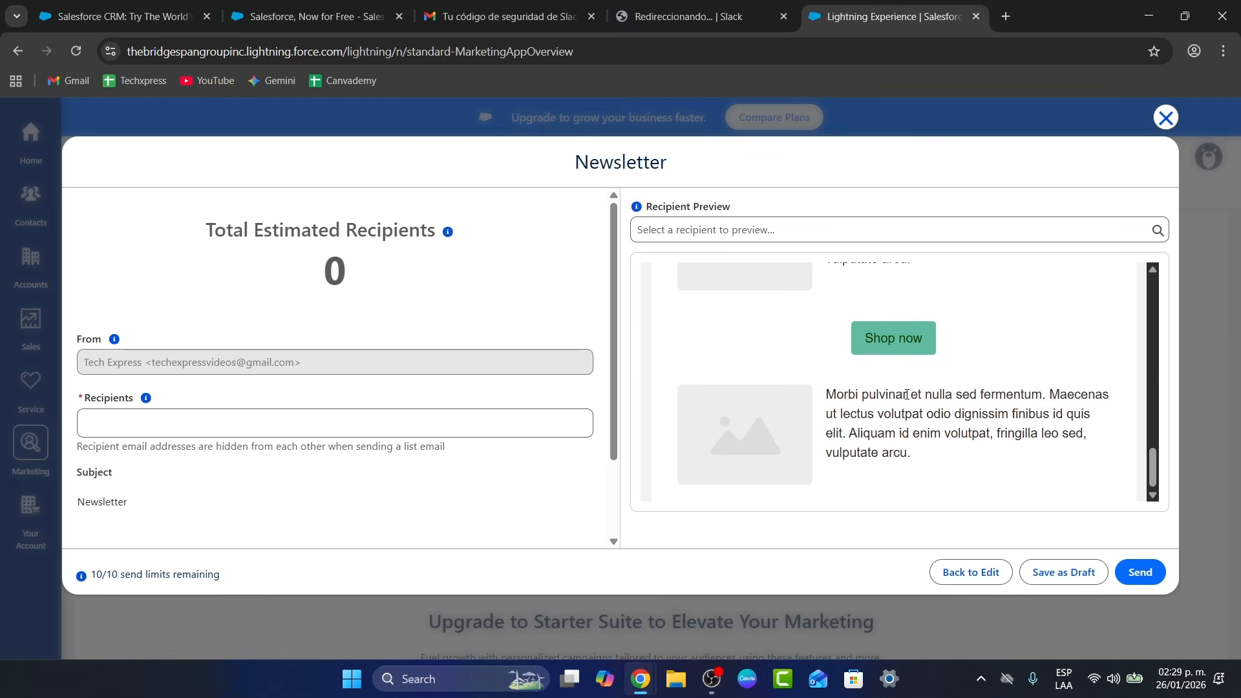
left_click(1076, 573)
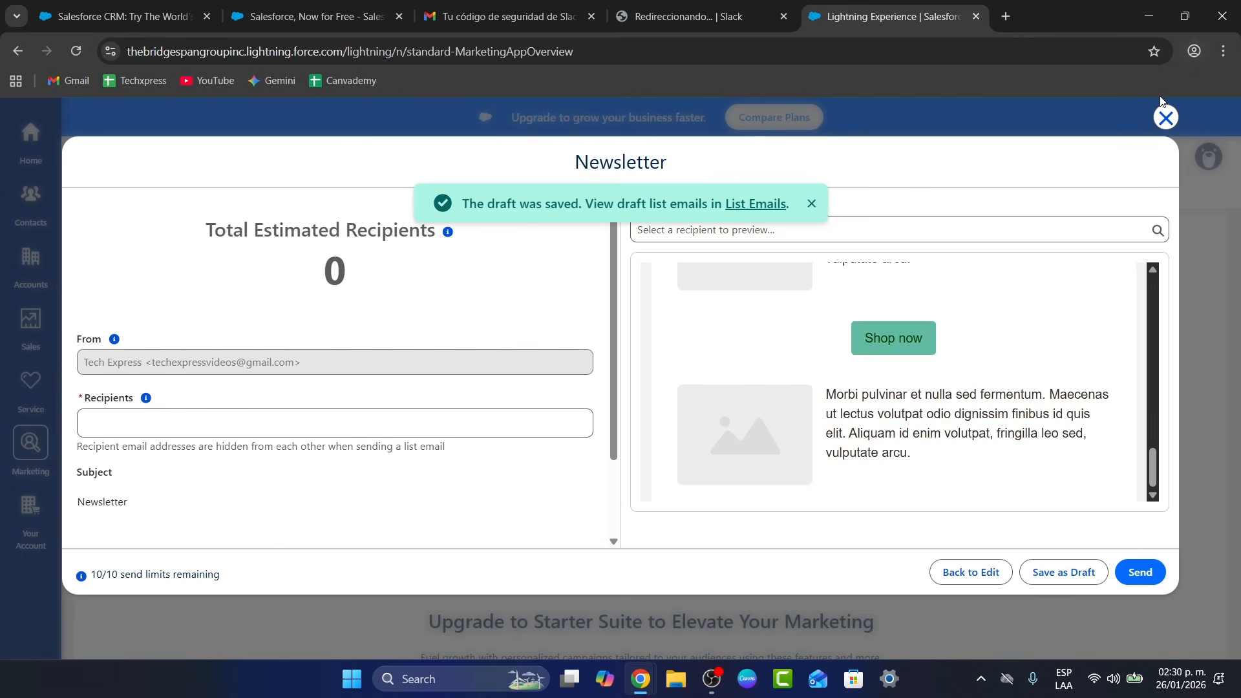
left_click(1165, 115)
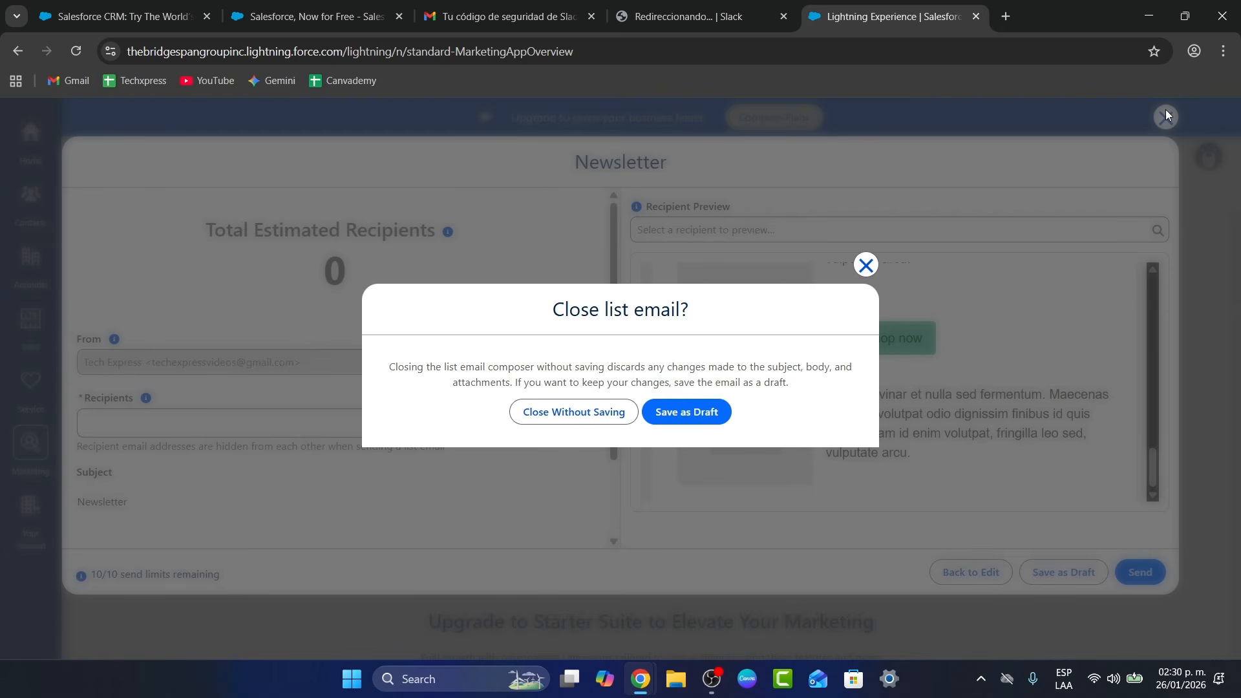
left_click(669, 412)
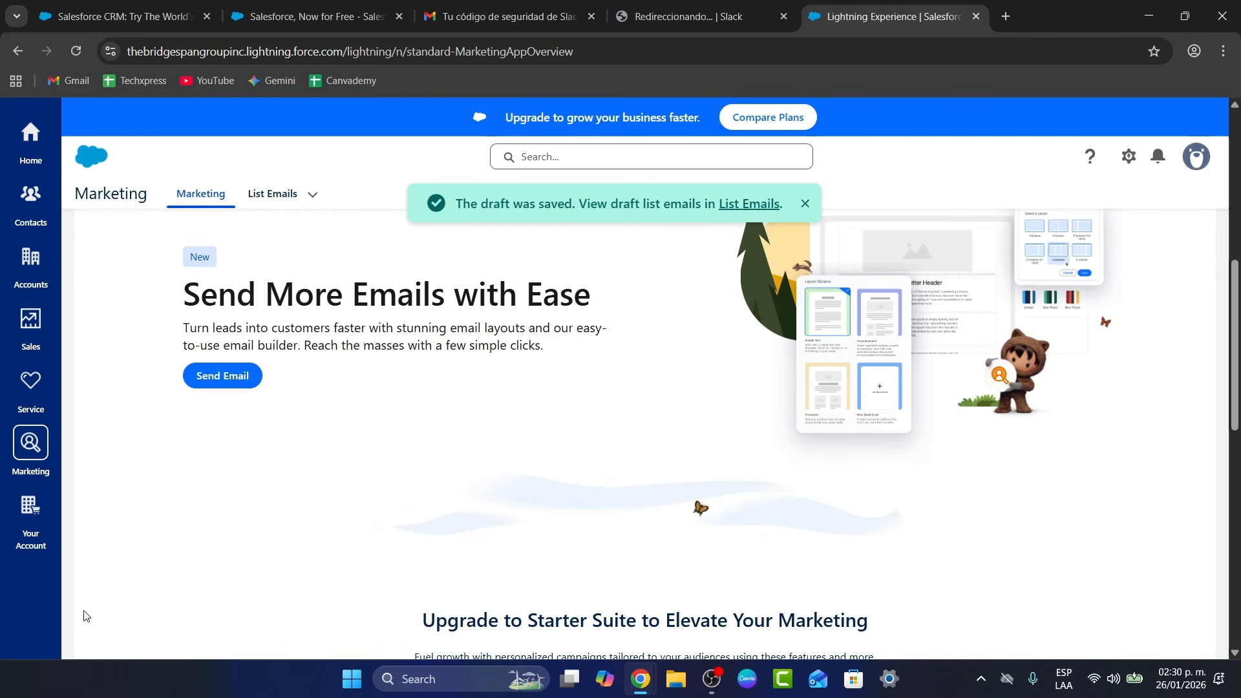
Visit Home and the Recently Viewed contacts, then switch to the Slack workspace welcome tab
left_click(30, 135)
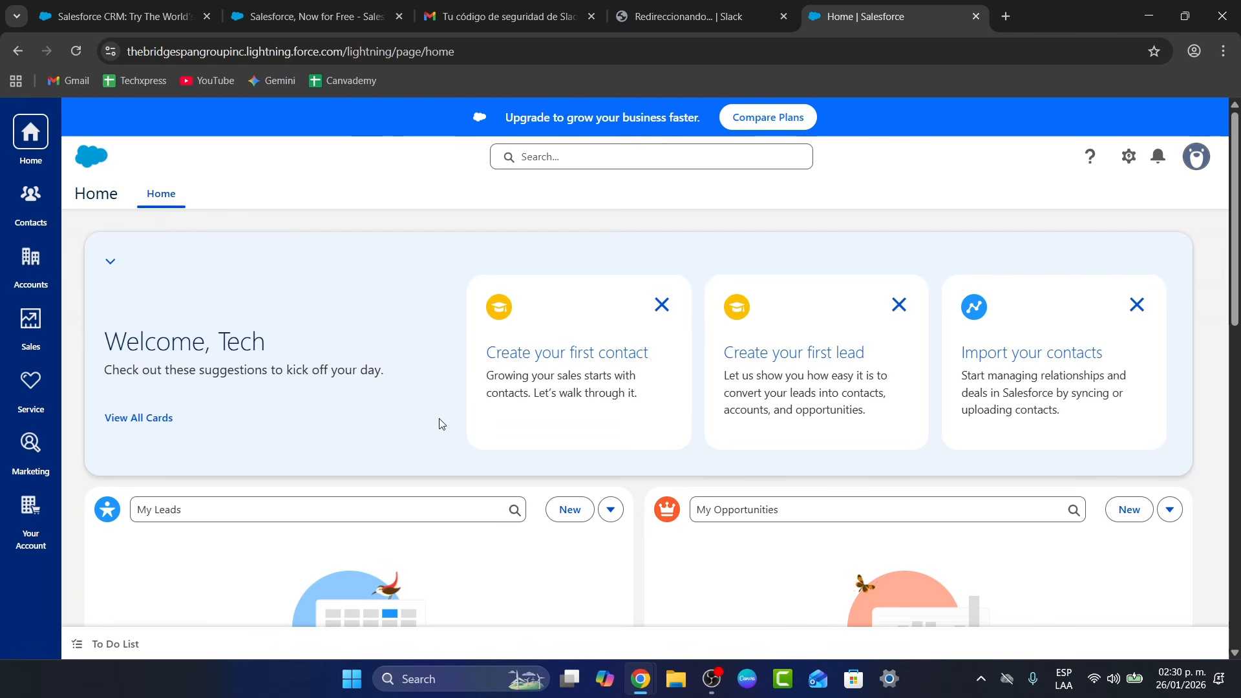
scroll(632, 449, "down", 5)
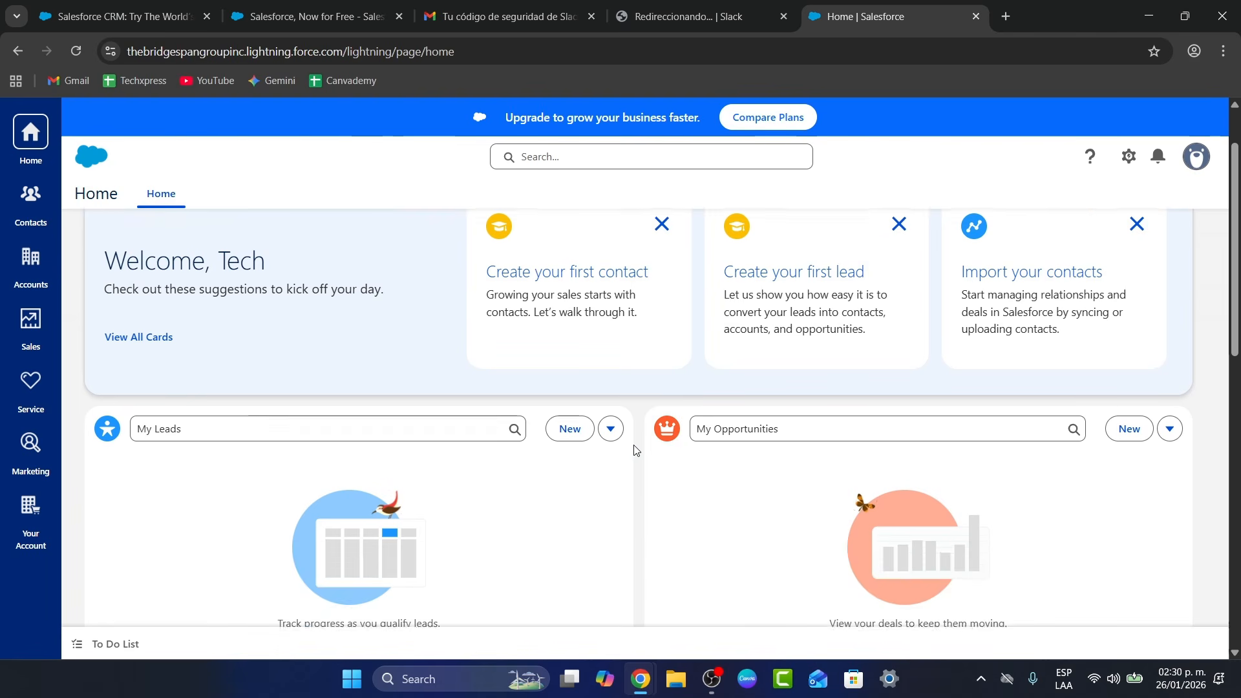
scroll(634, 450, "down", 1)
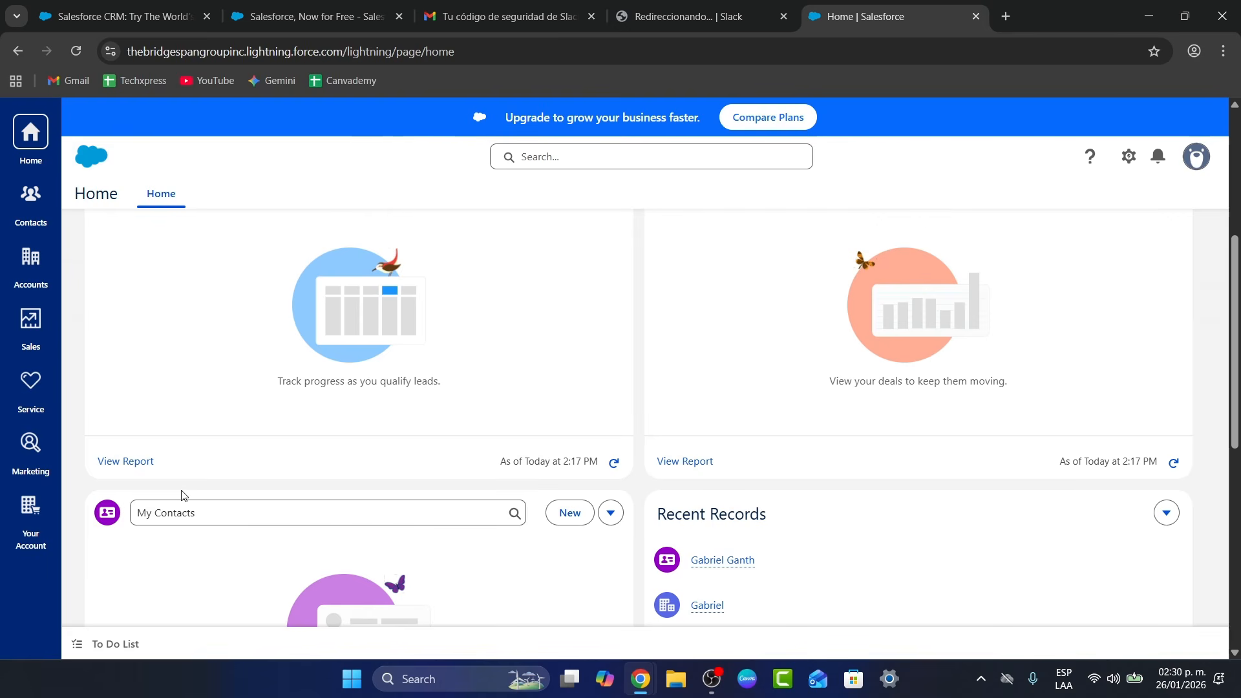
left_click(42, 217)
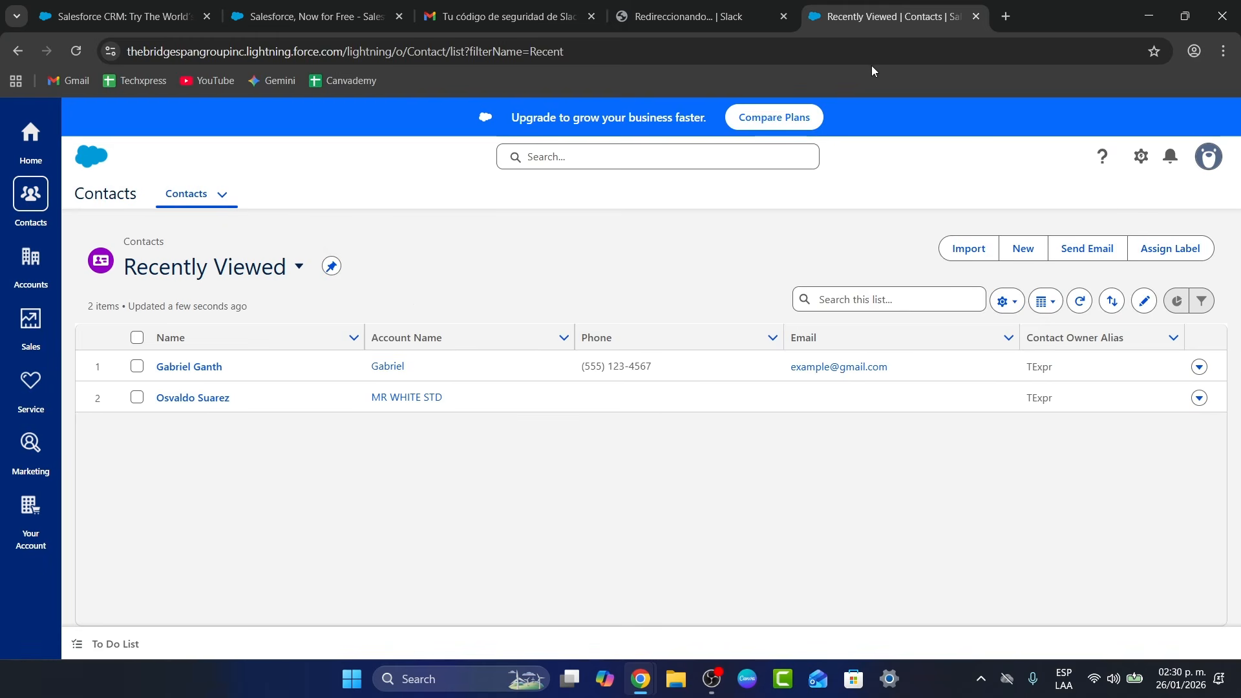
left_click(563, 5)
left_click(637, 18)
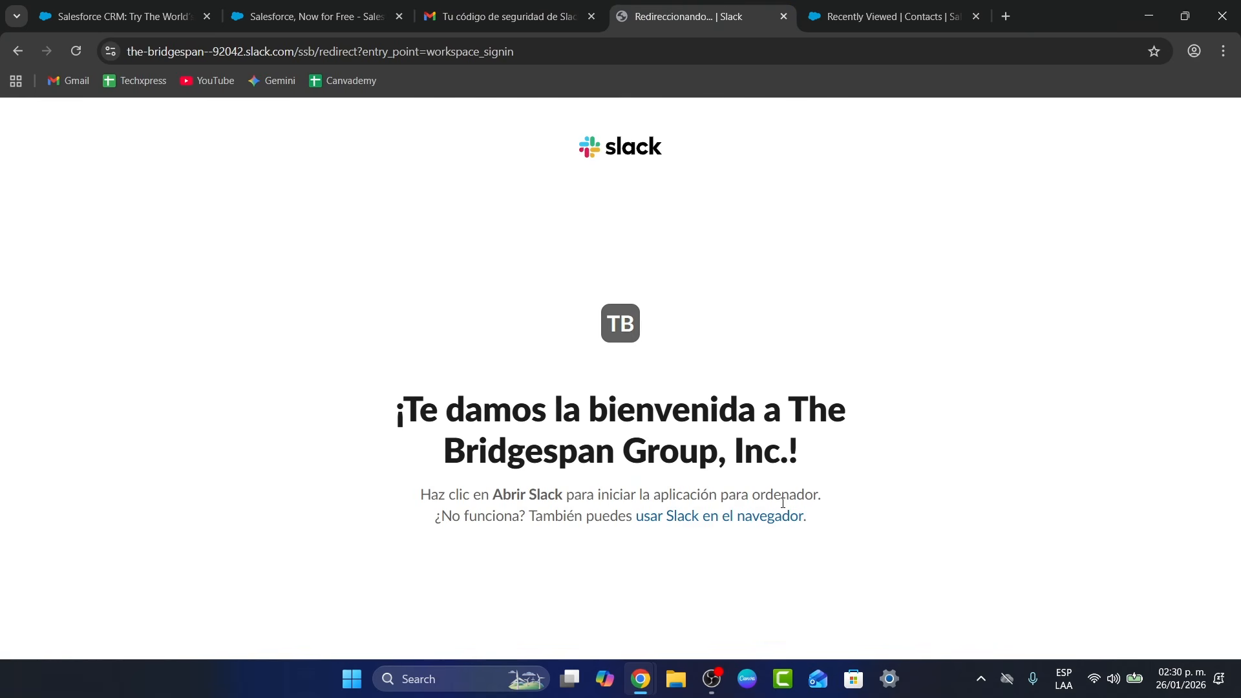
Load Slack in the browser, view the todo-the-bridgespan-group_-inc_ channel, then go back to Salesforce Contacts
left_click(763, 518)
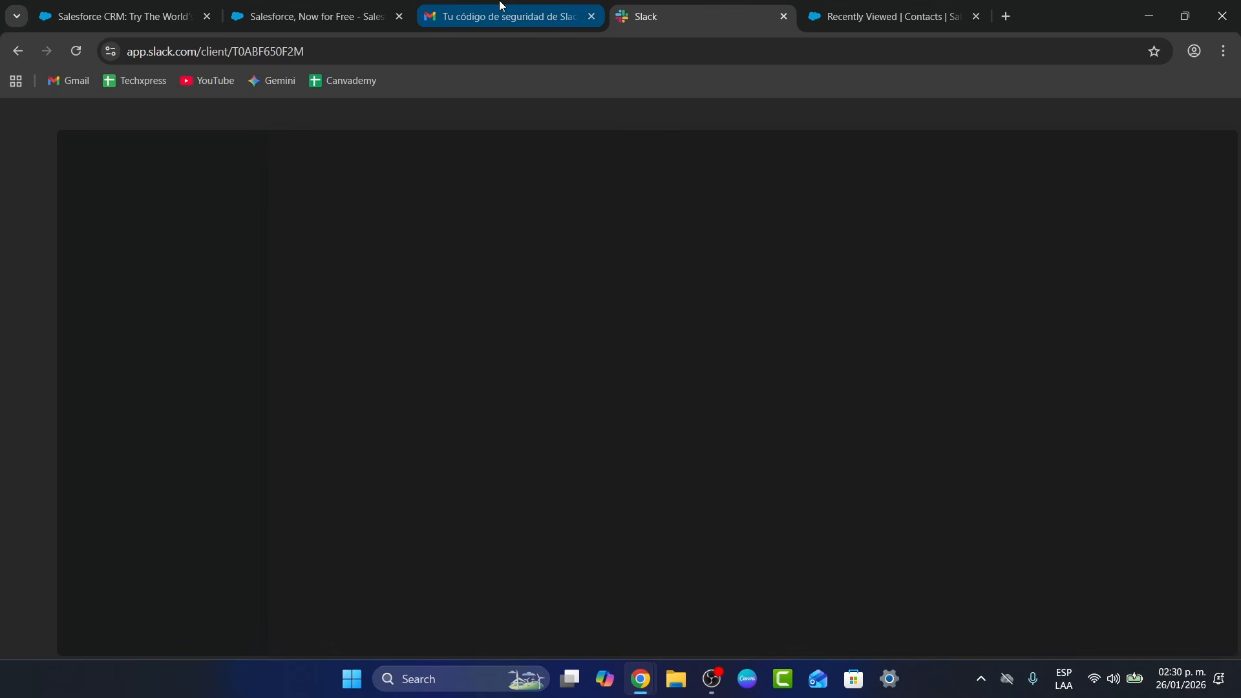
left_click(916, 5)
left_click(676, 5)
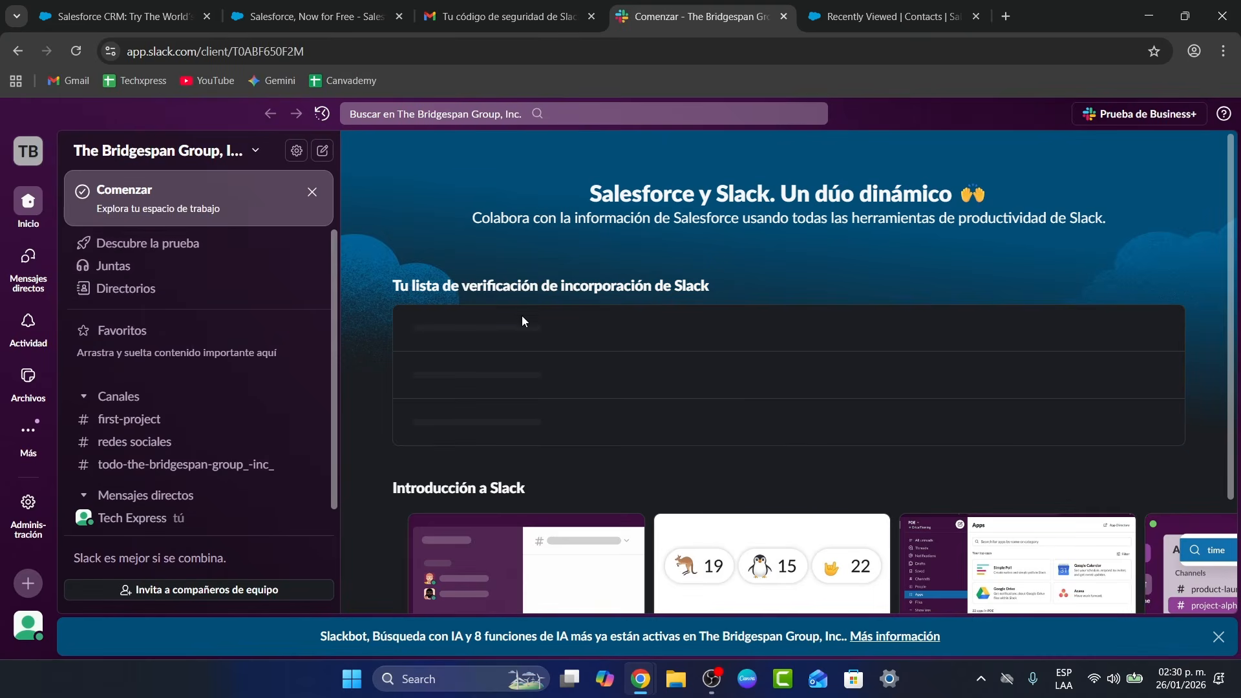
scroll(594, 351, "down", 2)
scroll(592, 352, "down", 1)
scroll(590, 362, "up", 4)
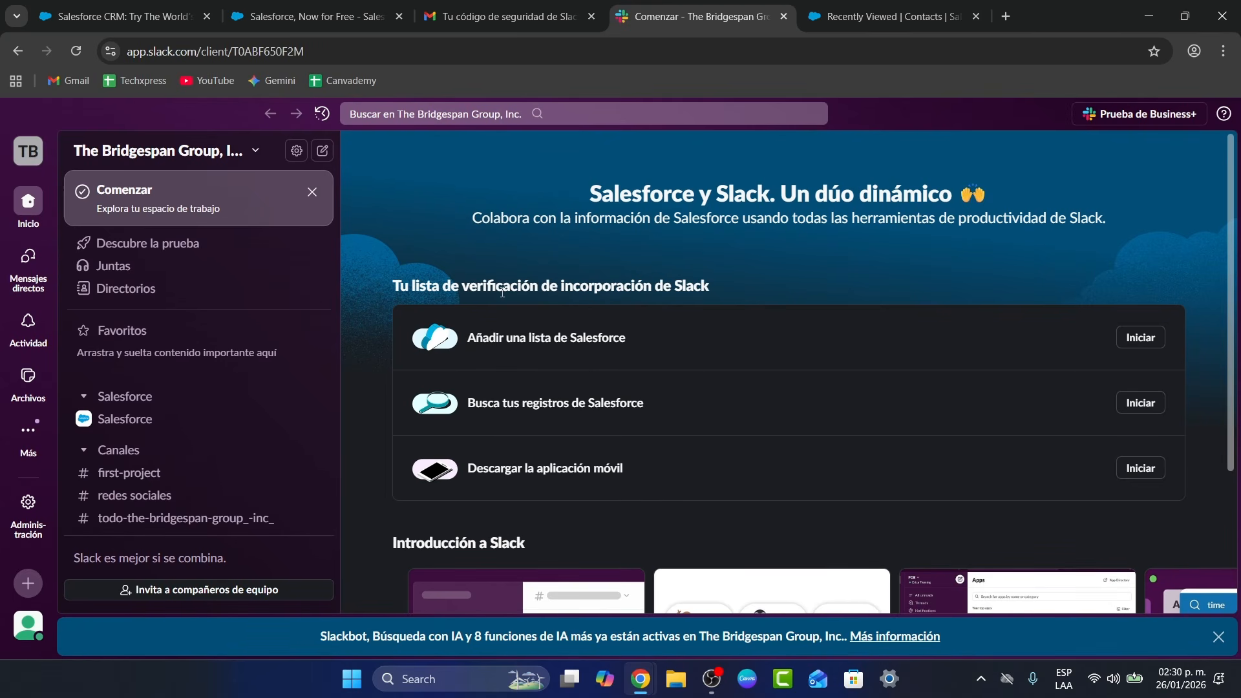
scroll(181, 404, "down", 2)
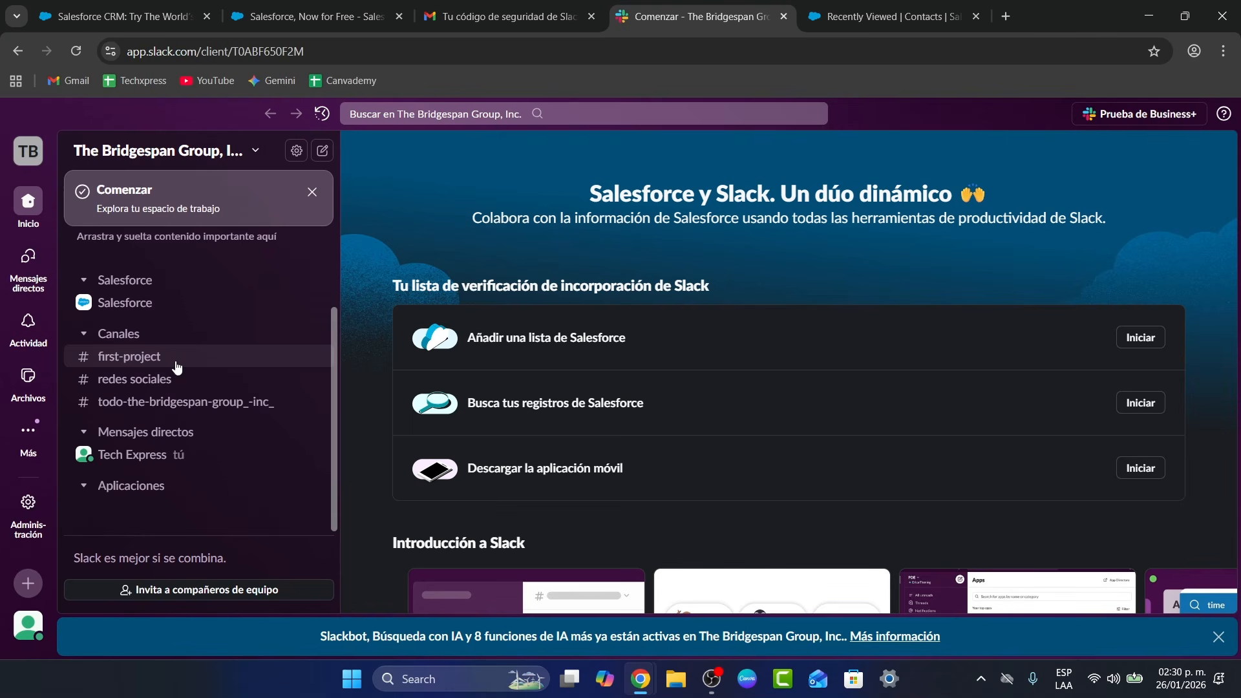
left_click(190, 401)
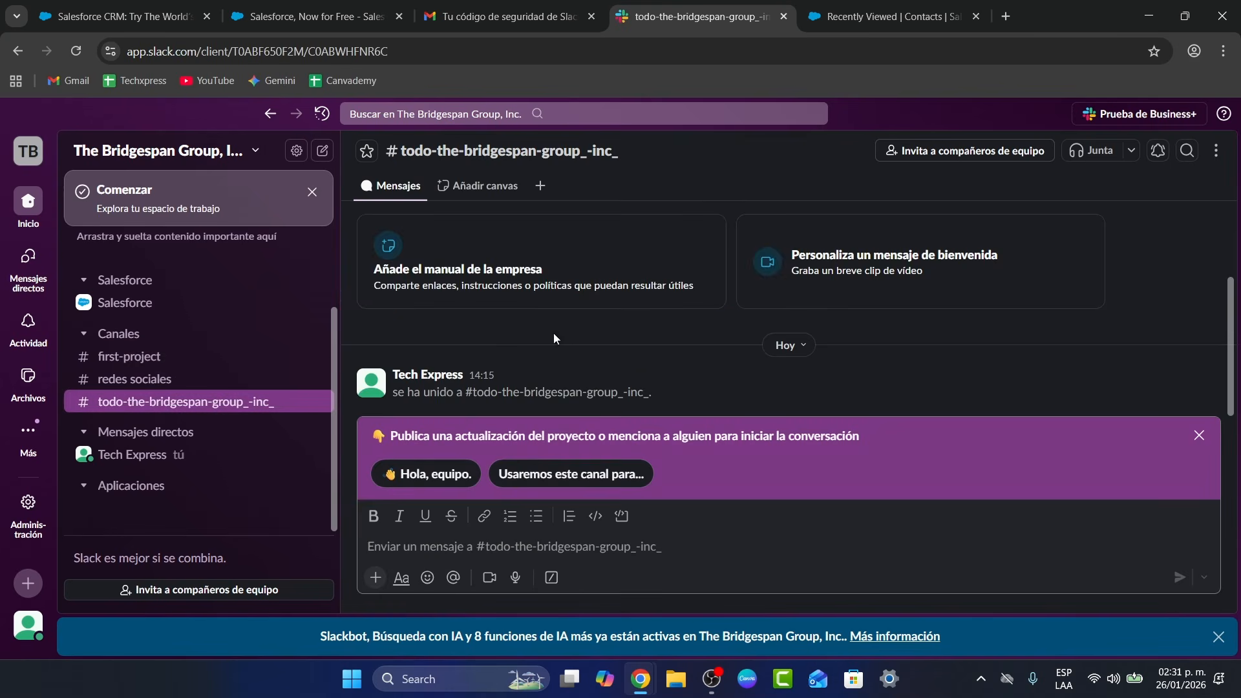
left_click(1199, 435)
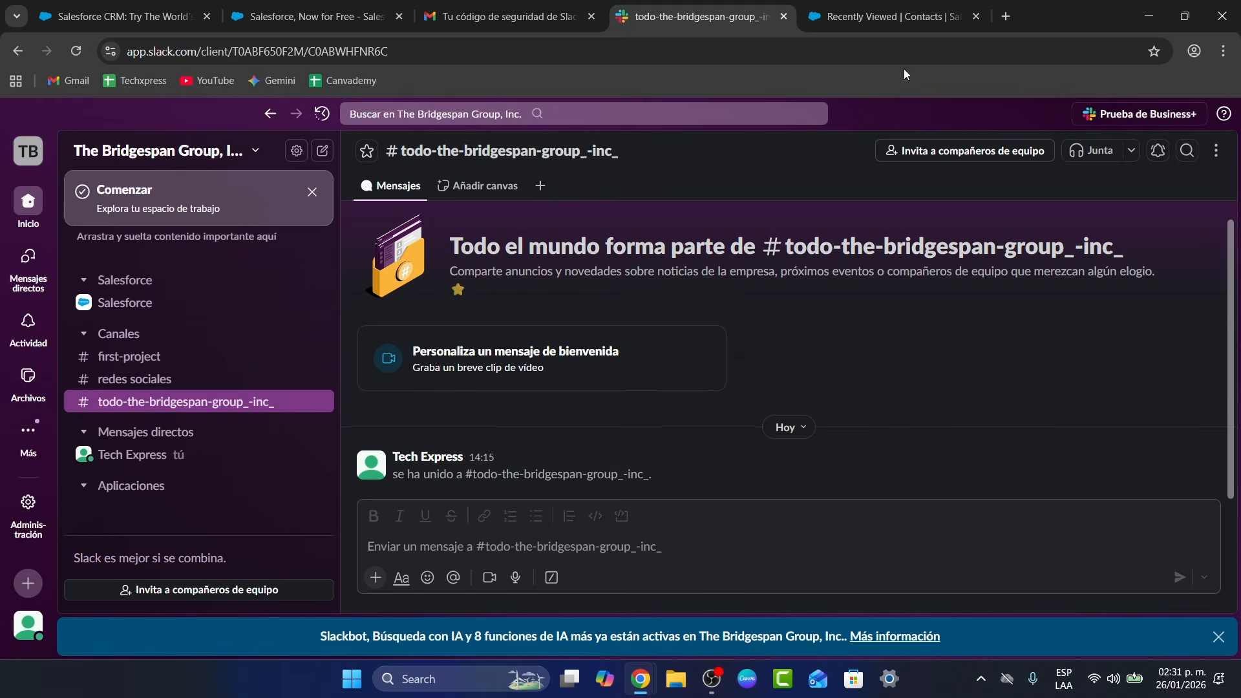
left_click(892, 16)
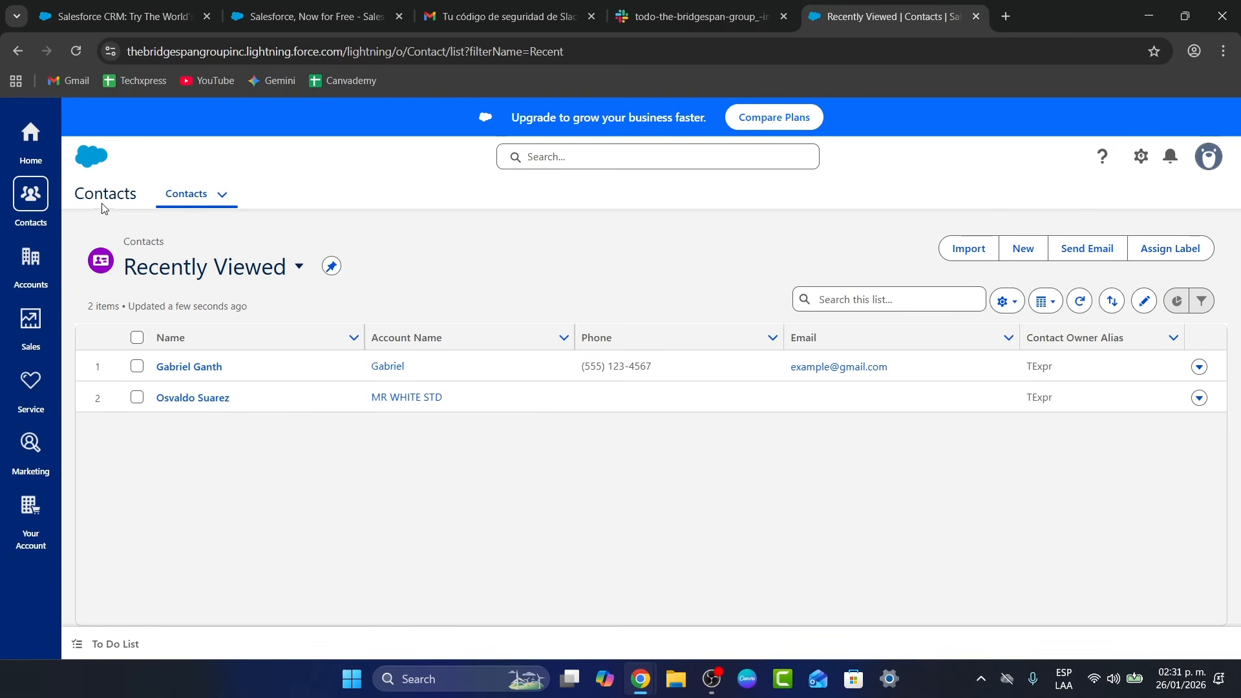
From the Home page, search Salesforce for 'slack' and show all results
left_click(30, 146)
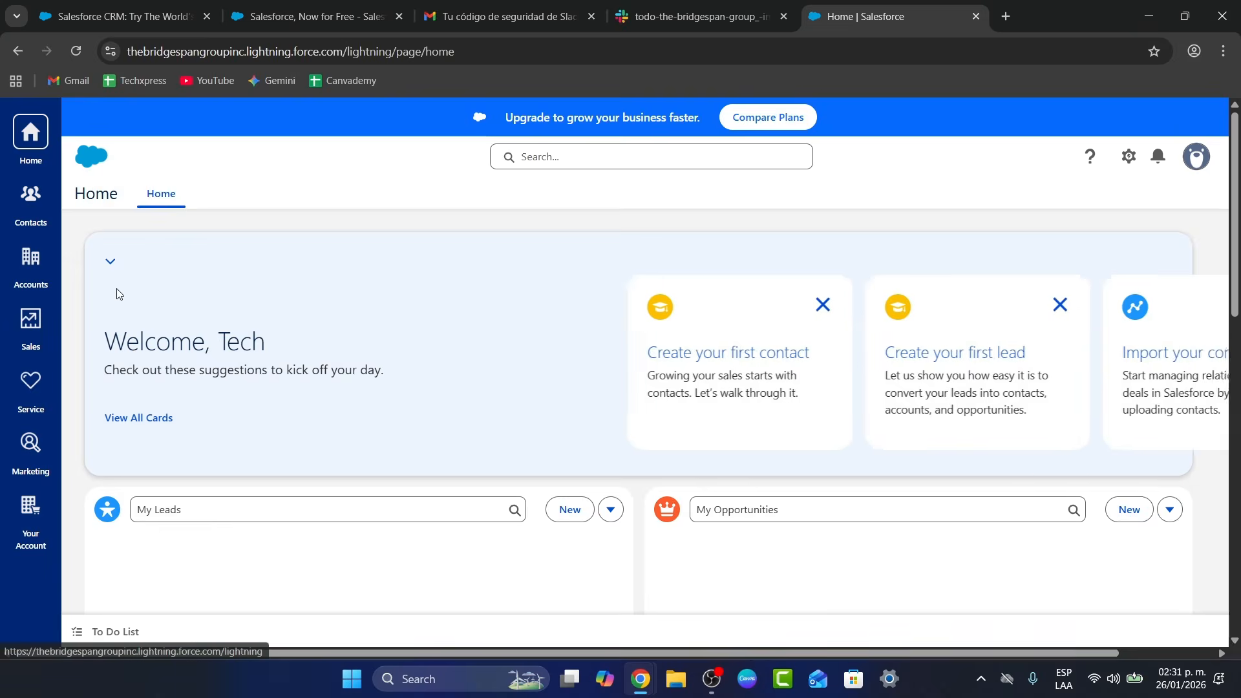
scroll(821, 326, "down", 5)
scroll(822, 326, "down", 5)
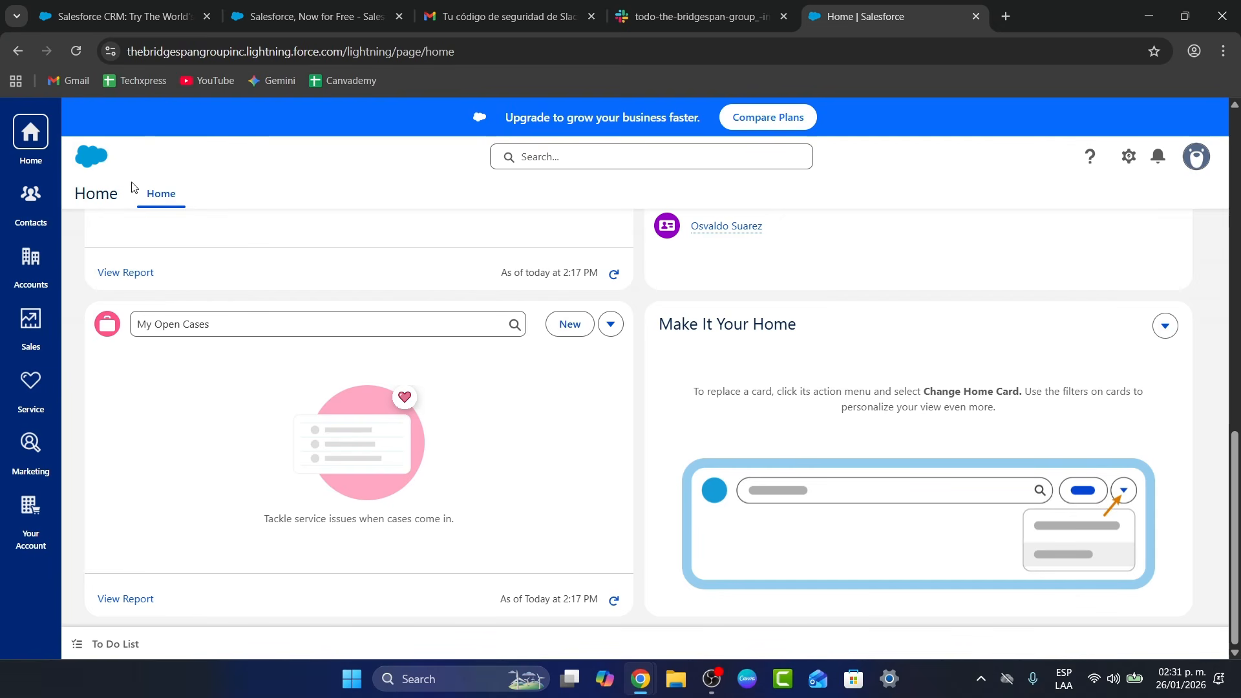
scroll(992, 397, "up", 10)
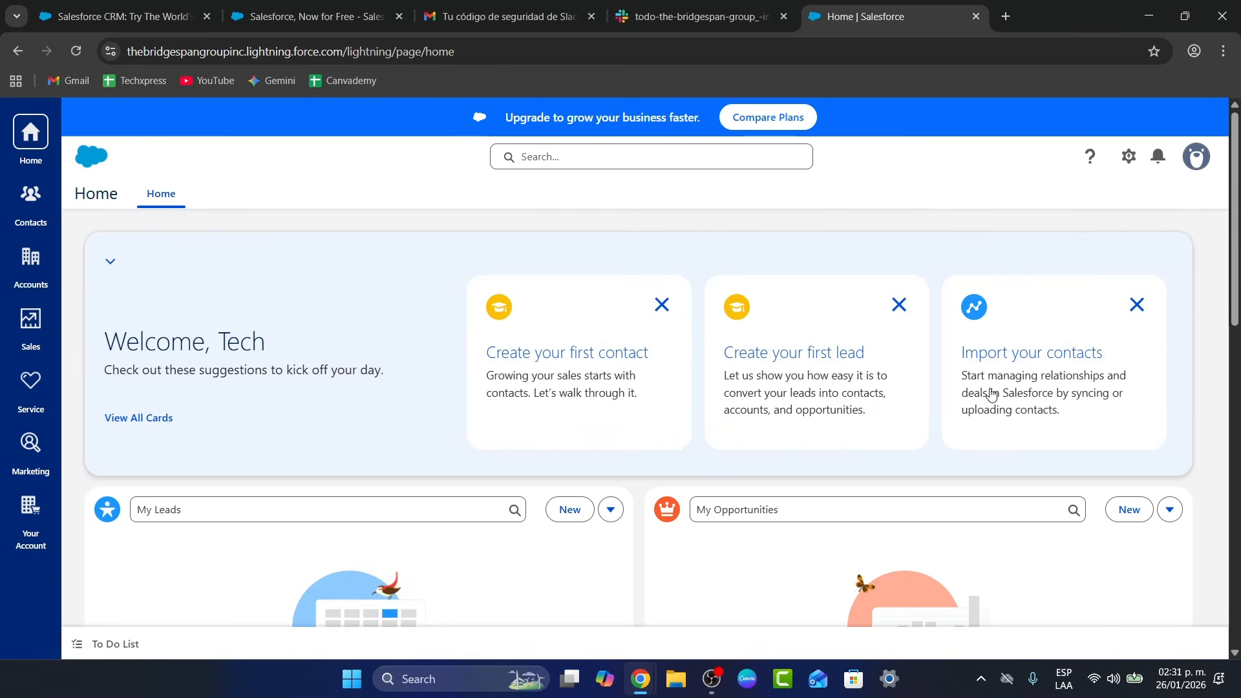
scroll(743, 424, "down", 10)
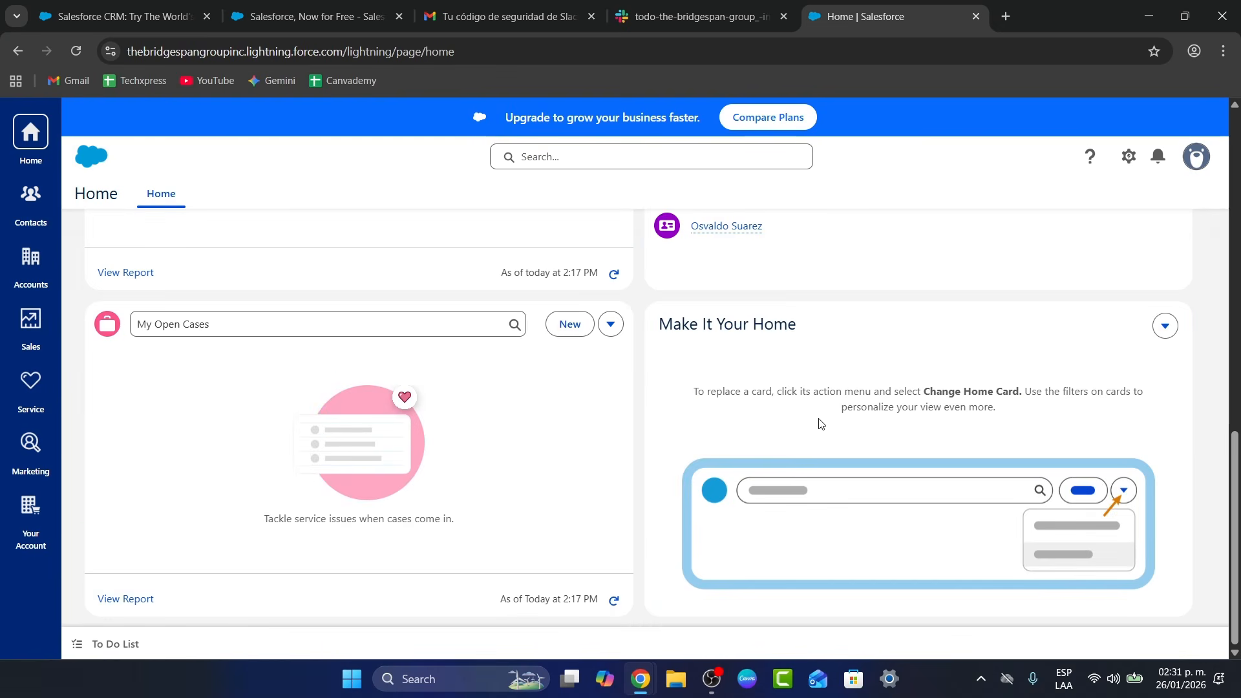
scroll(819, 423, "up", 5)
scroll(819, 423, "up", 4)
left_click(715, 152)
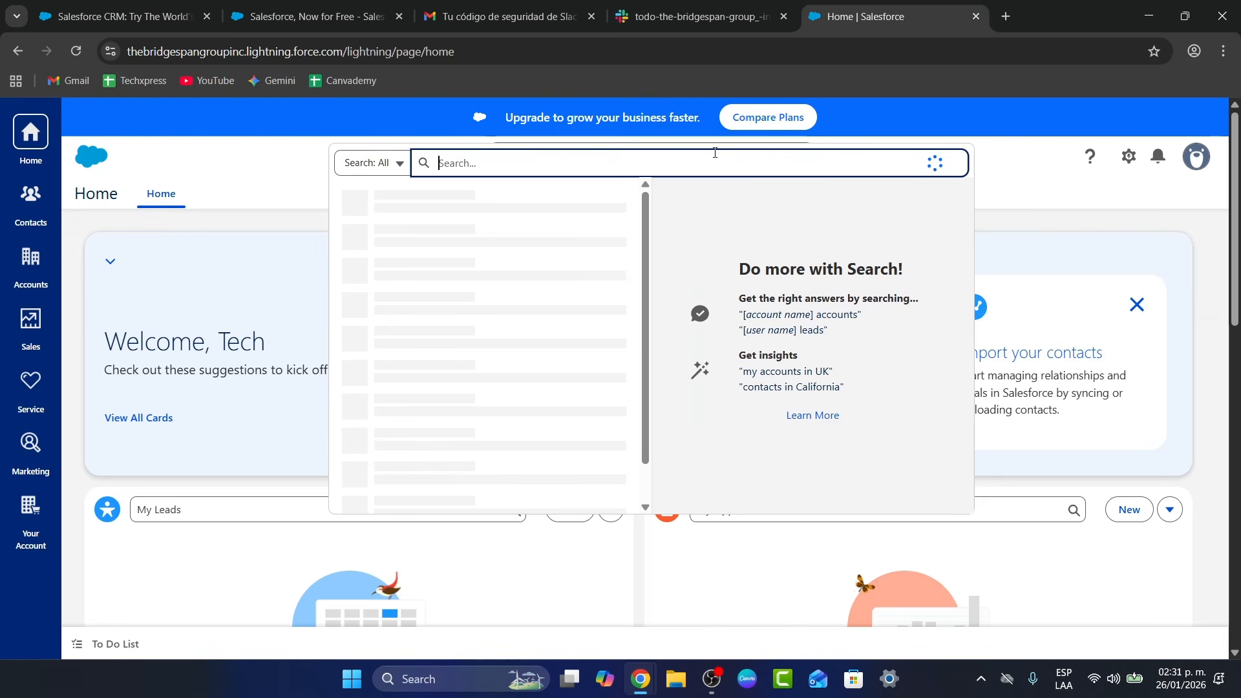
type("slack")
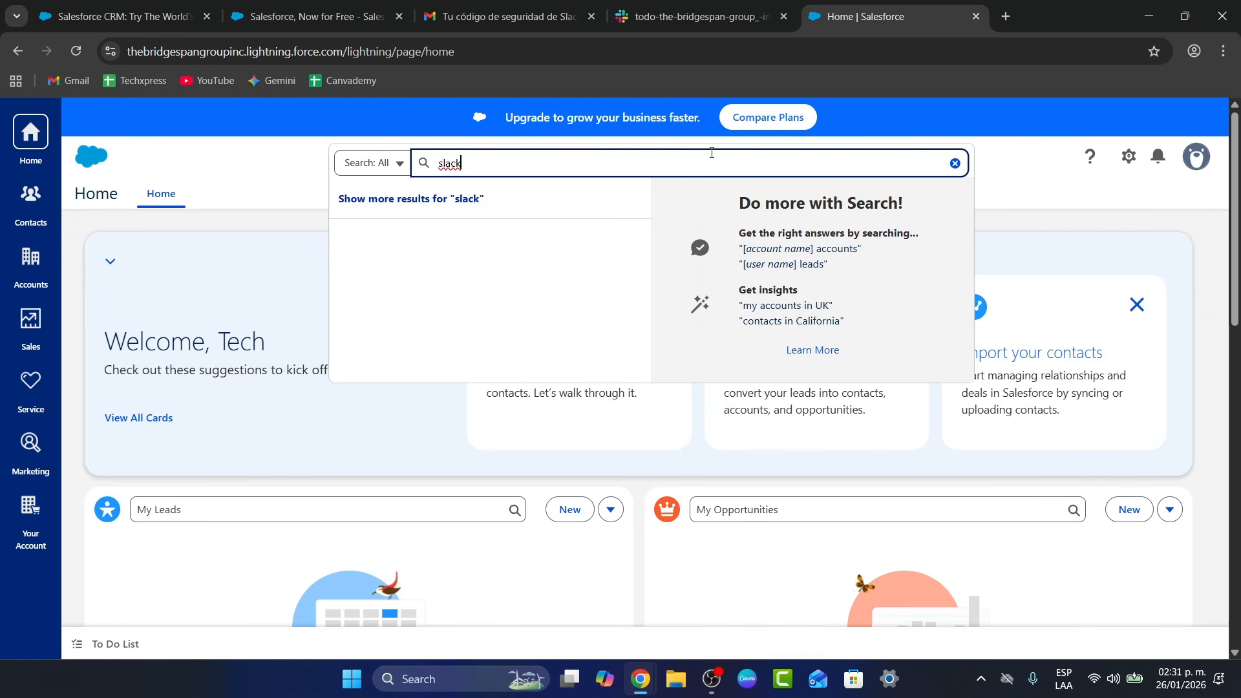
left_click(537, 200)
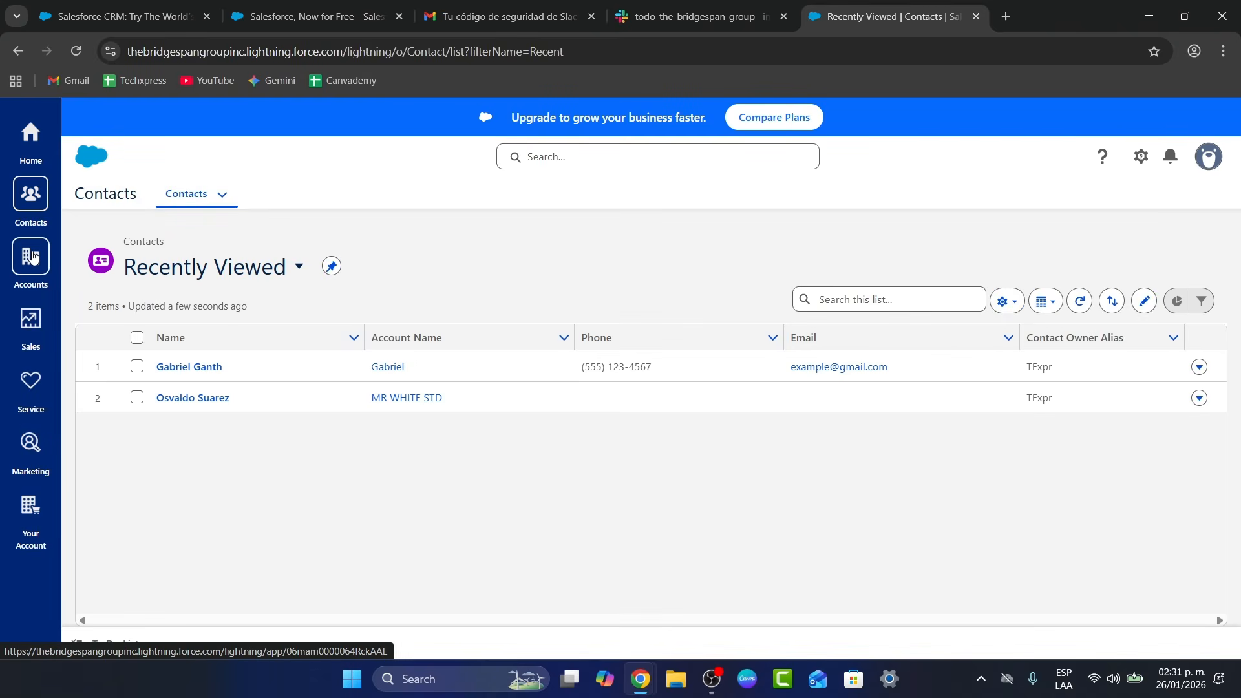
Browse Accounts, Sales and Home, ending on the Service app's recently viewed cases
left_click(31, 257)
left_click(26, 318)
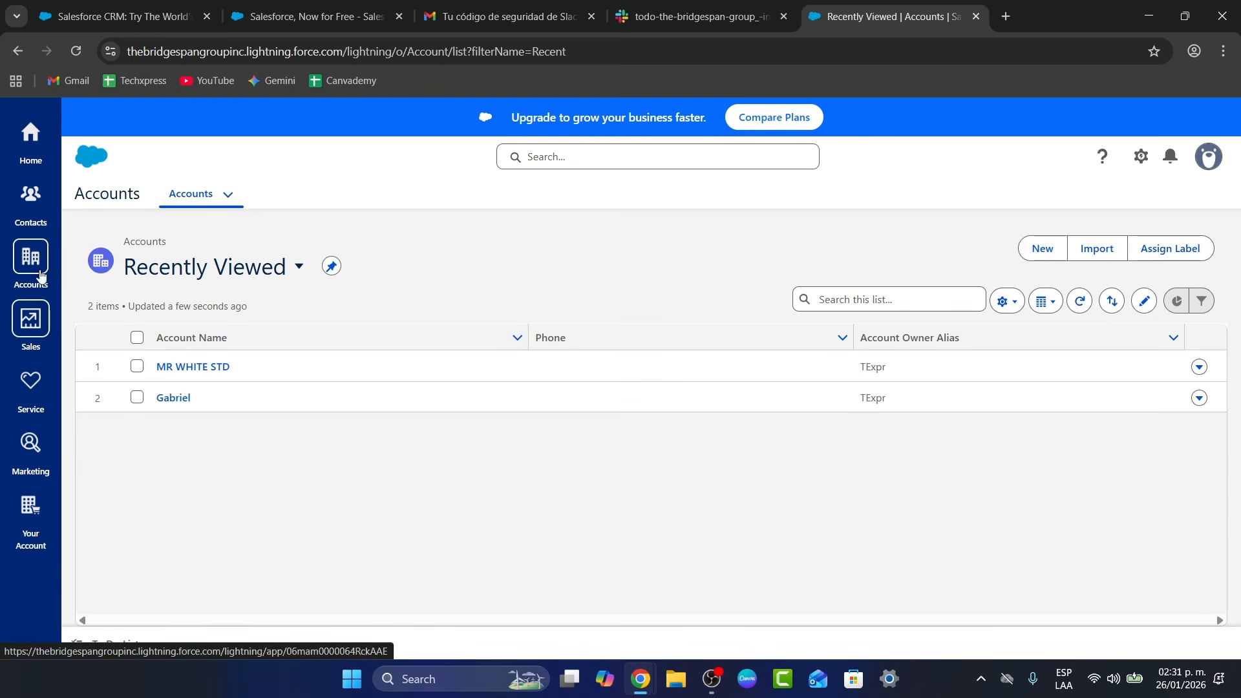
left_click(24, 135)
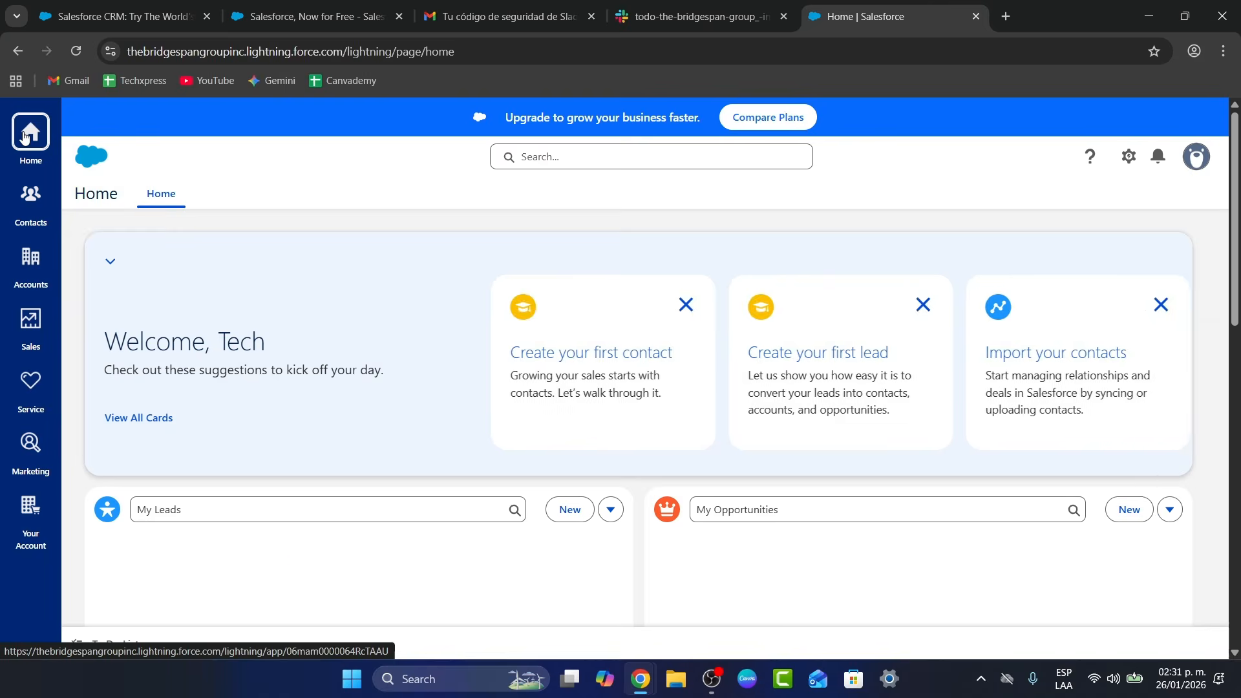
left_click(31, 383)
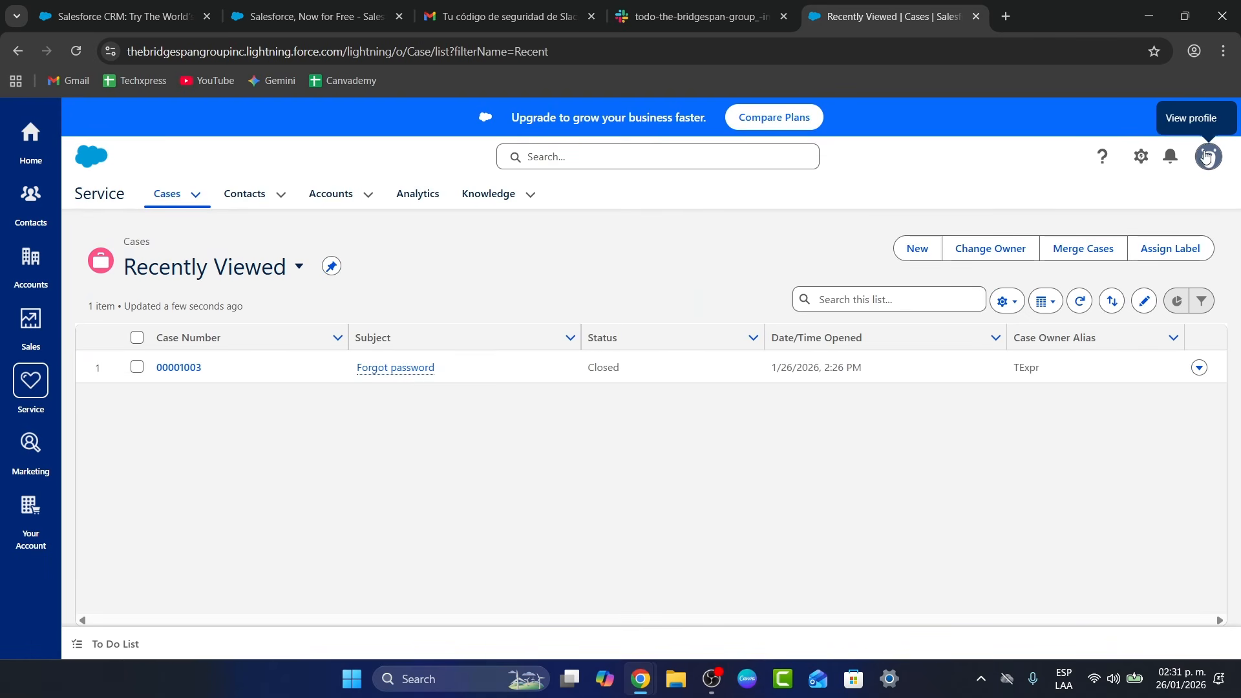
Open the personal Settings pages from the avatar menu
left_click(1221, 163)
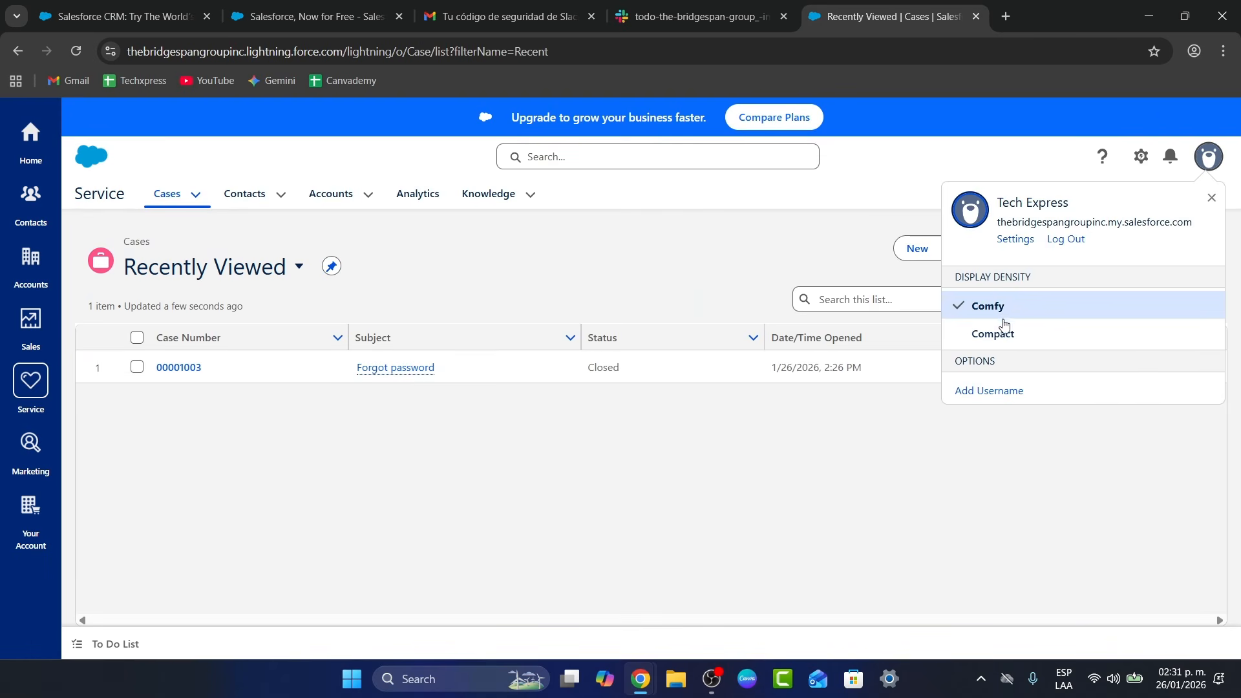
left_click(1025, 241)
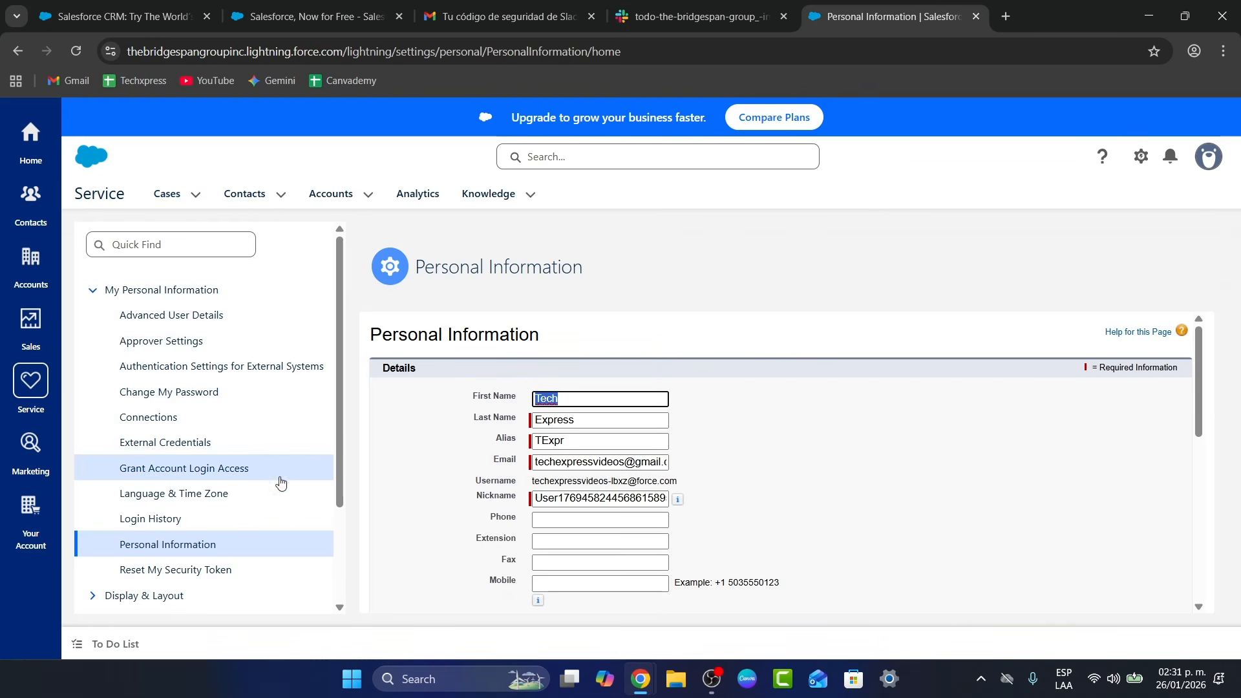
left_click(223, 518)
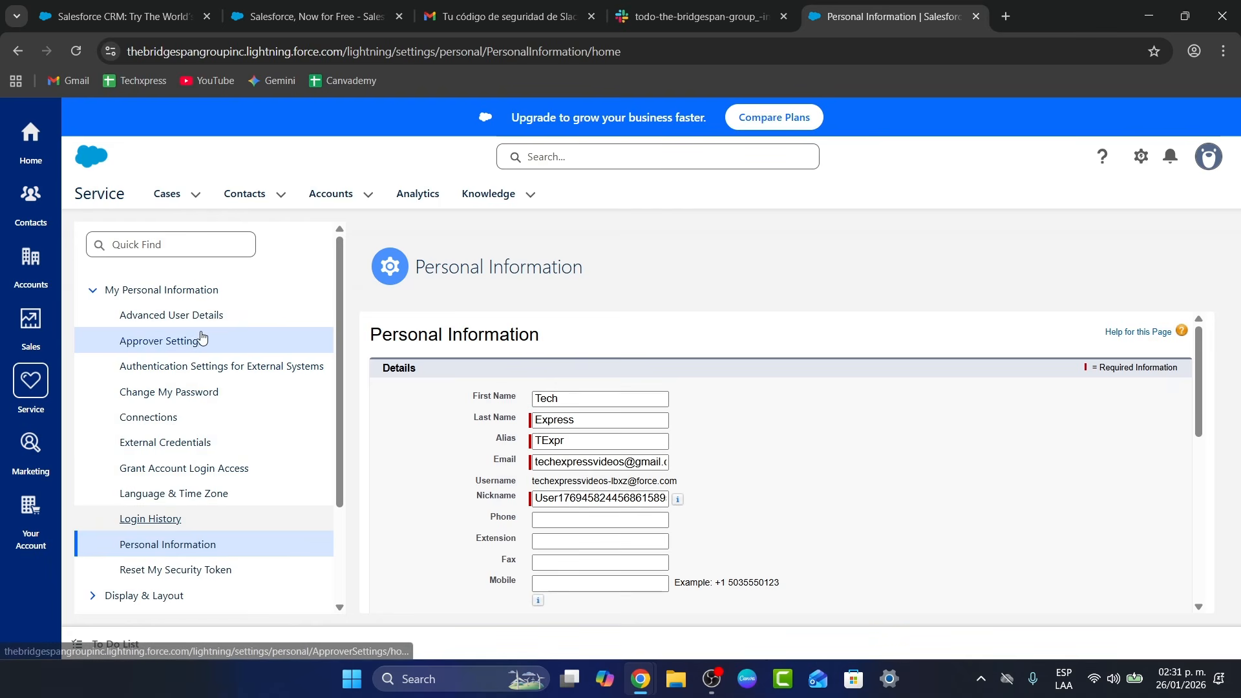
scroll(219, 452, "down", 2)
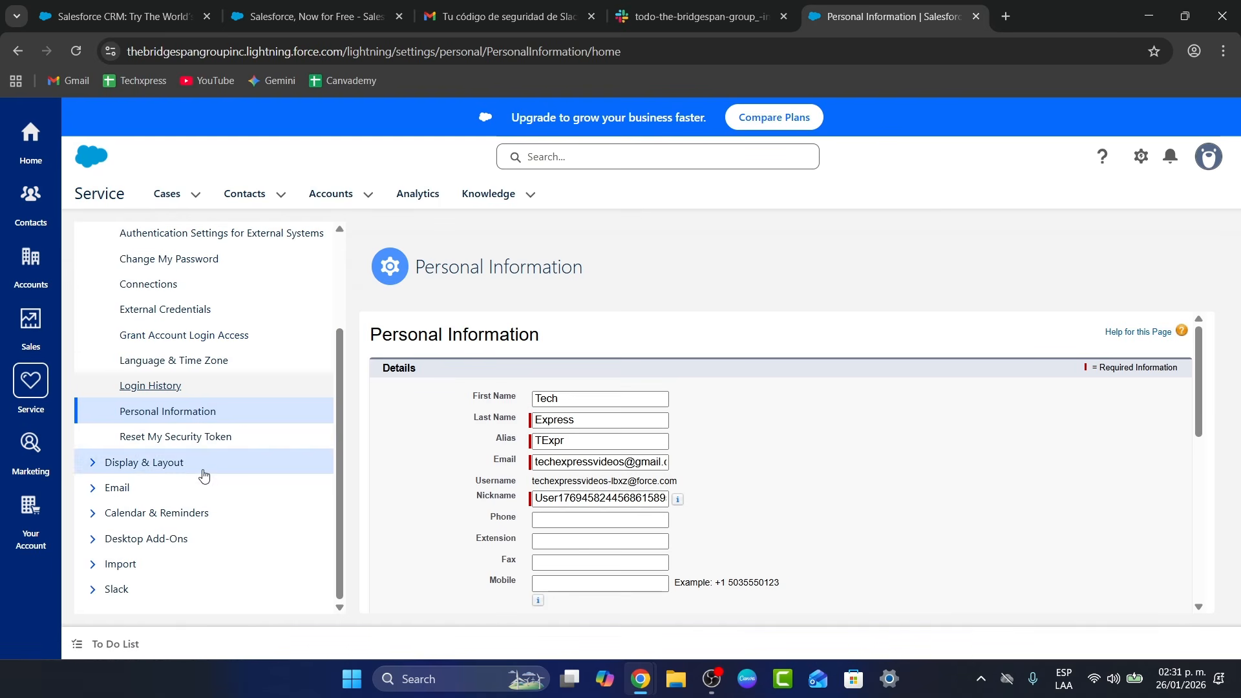
left_click(123, 488)
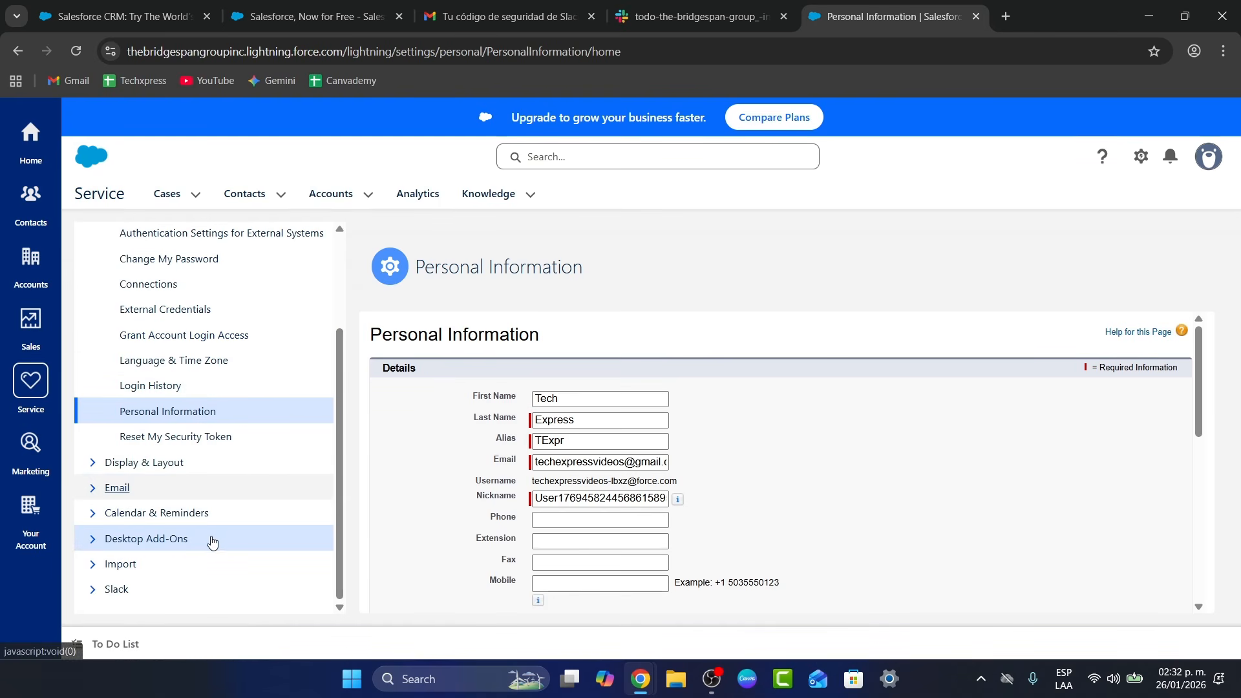
View the empty Slack User Mappings sorted by Slack User, then bring up the Slack channel
left_click(188, 540)
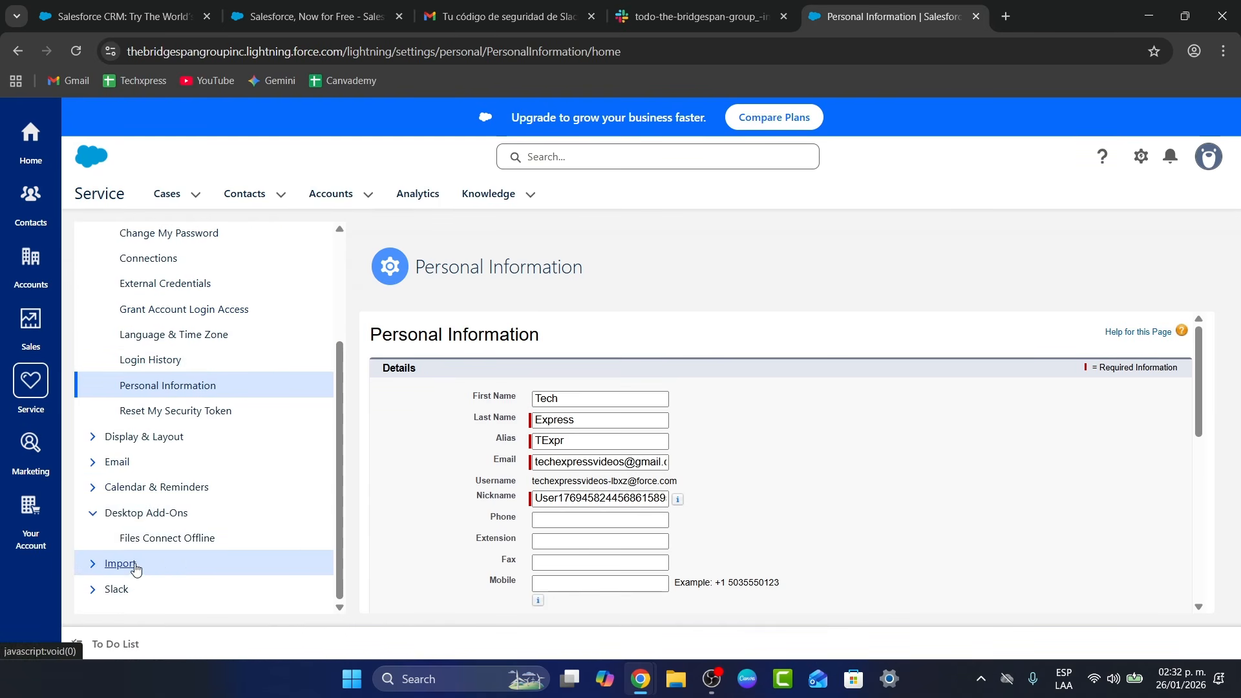
left_click(124, 563)
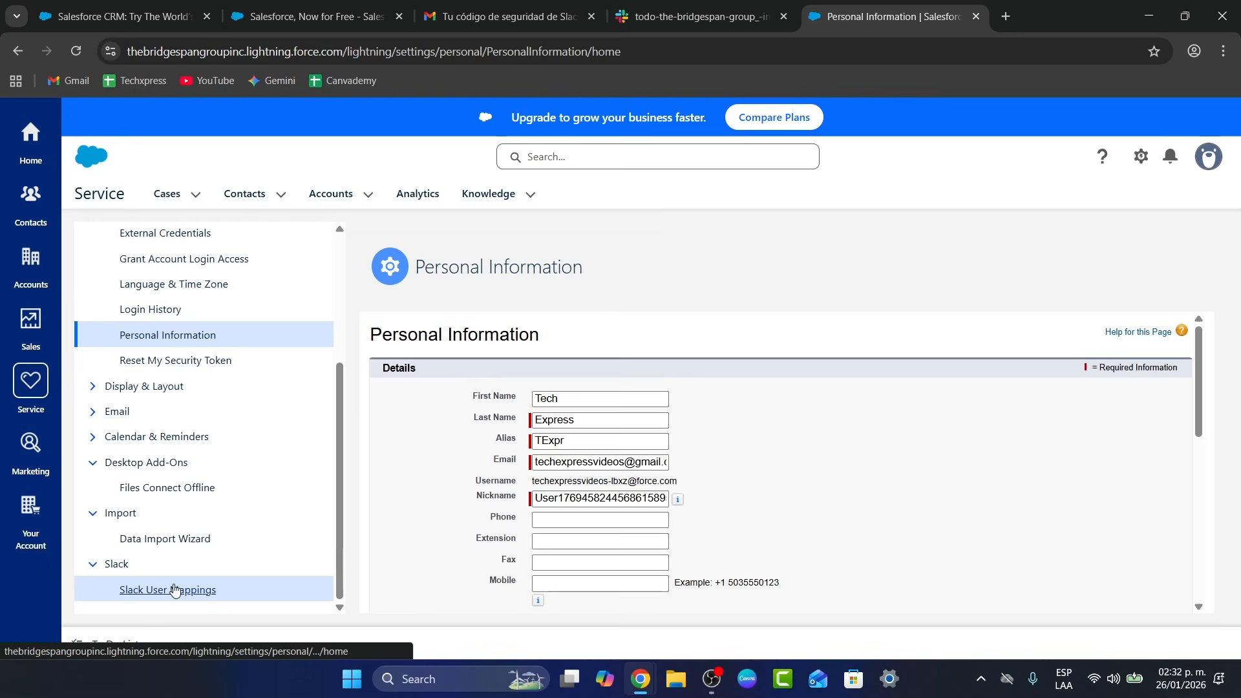
left_click(184, 589)
left_click(743, 416)
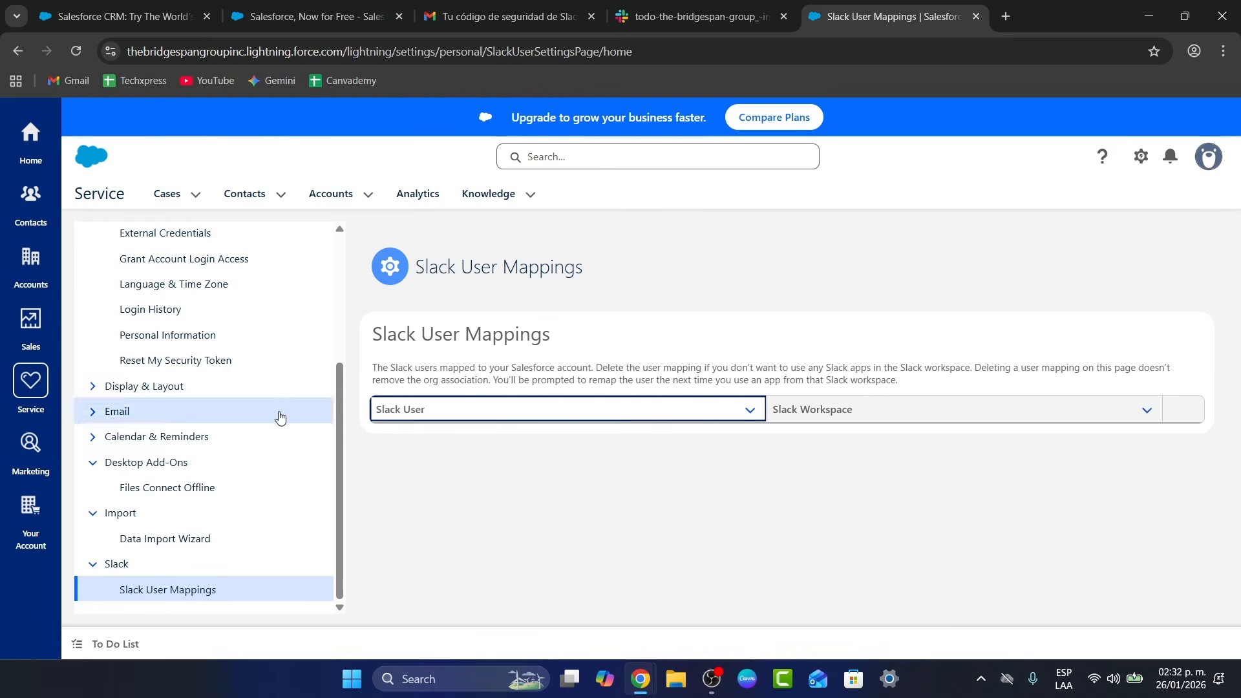
left_click(695, 16)
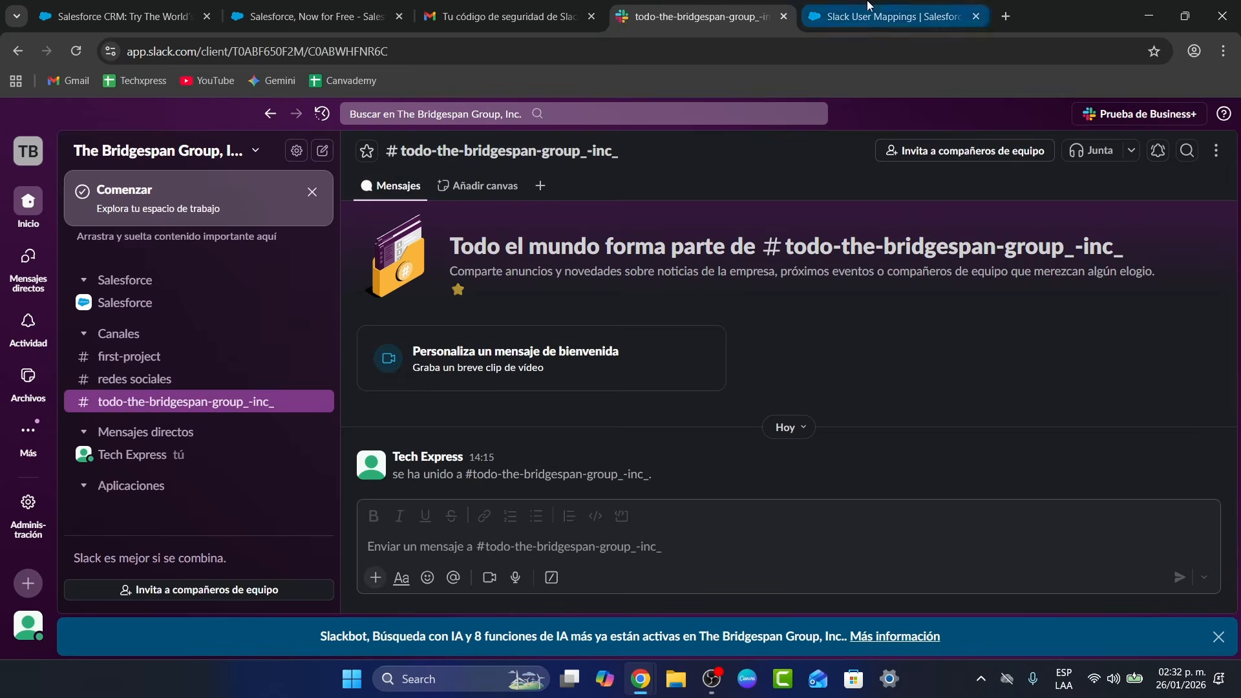
Return to Salesforce Home and follow the 'Import your contacts' suggestion to the Contacts list
left_click(892, 16)
left_click(30, 133)
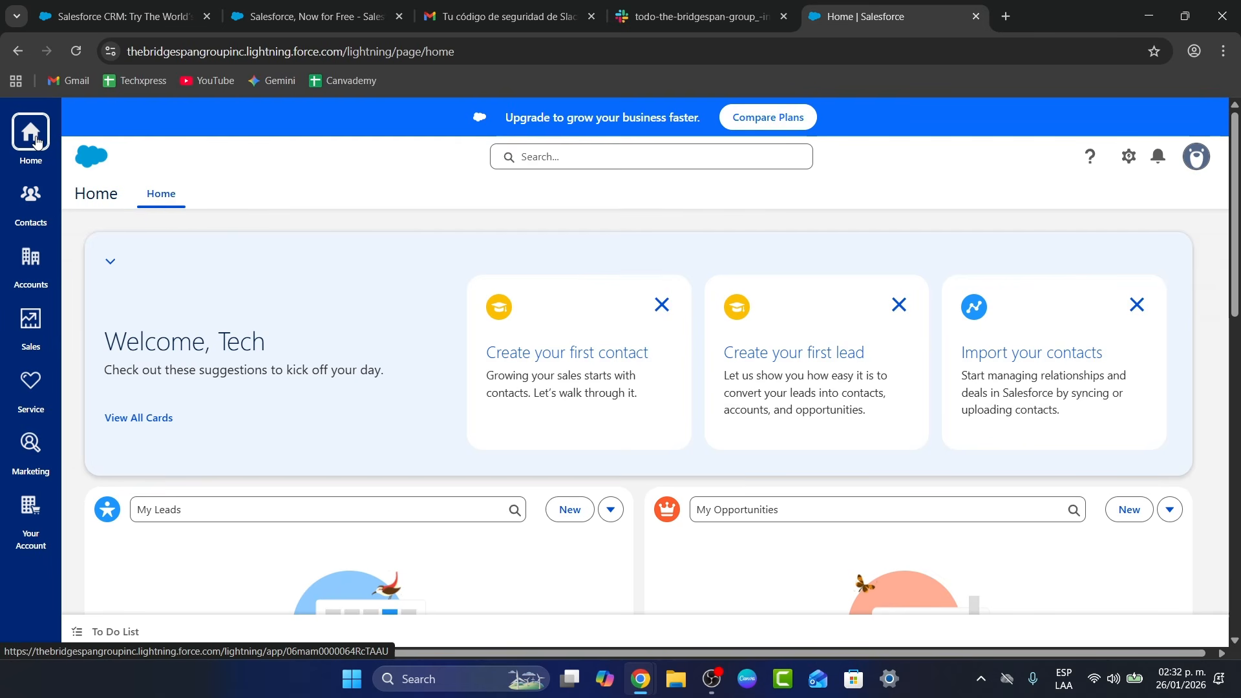
left_click(1052, 365)
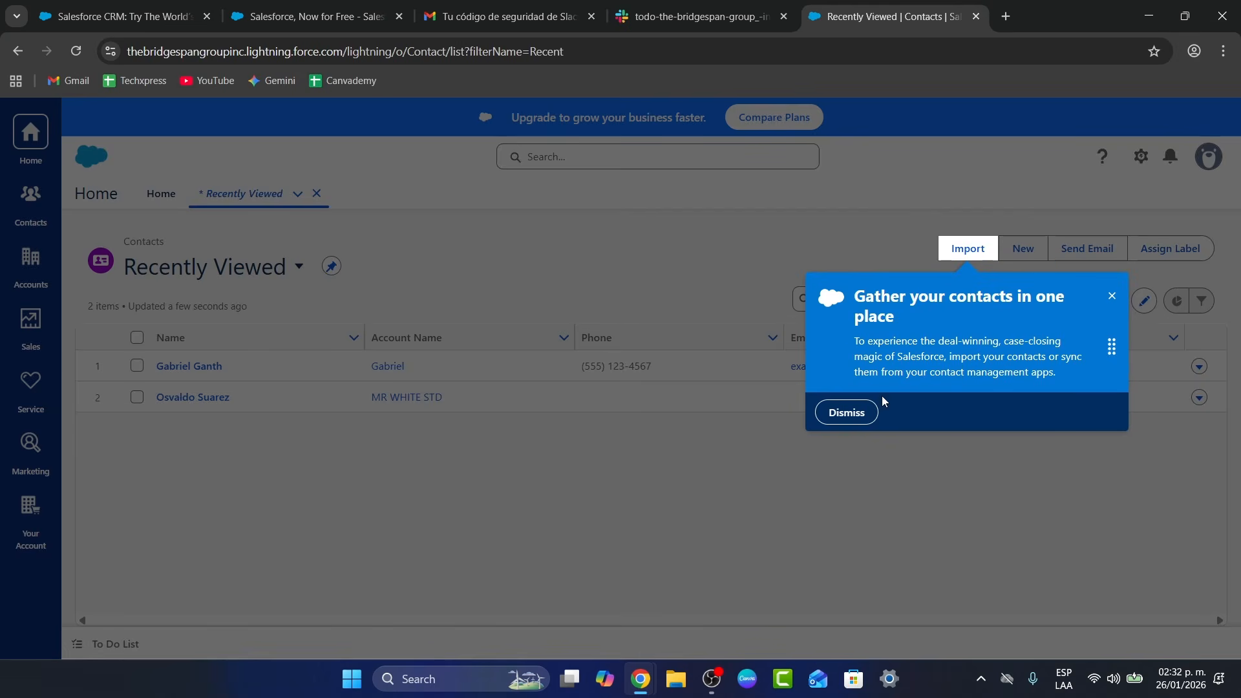
Dismiss the gather-contacts tip, start an Import from File of contacts, then abandon the wizard
left_click(846, 412)
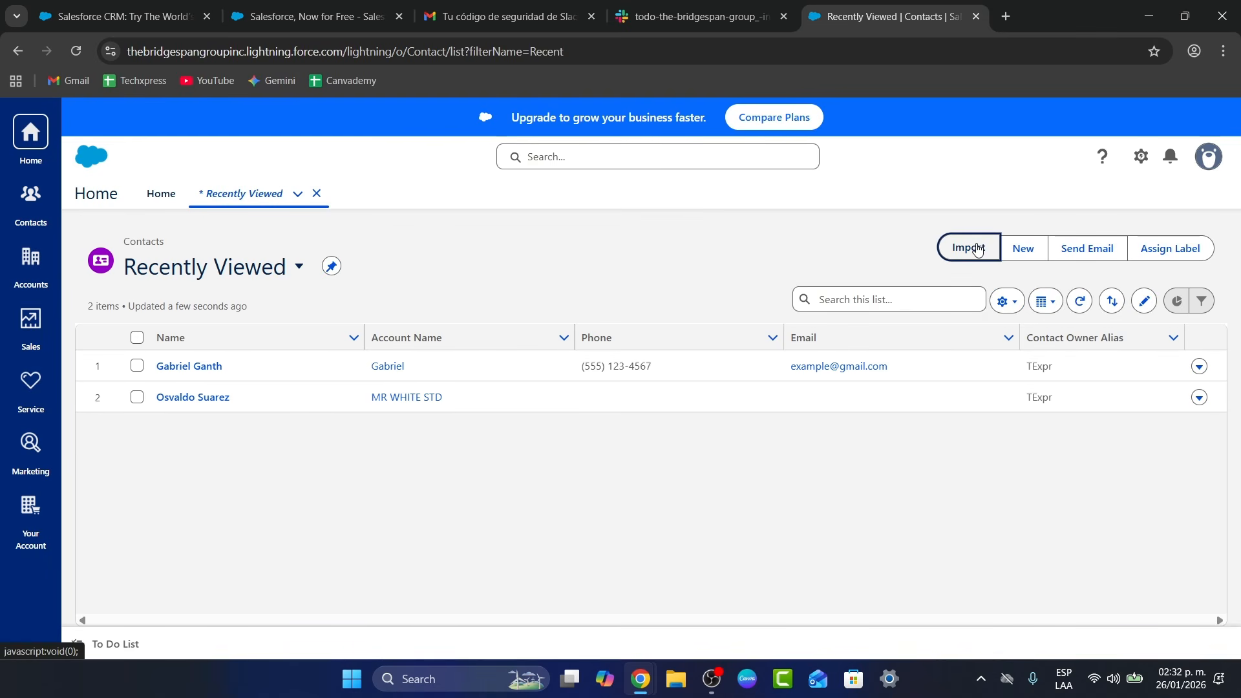
left_click(978, 250)
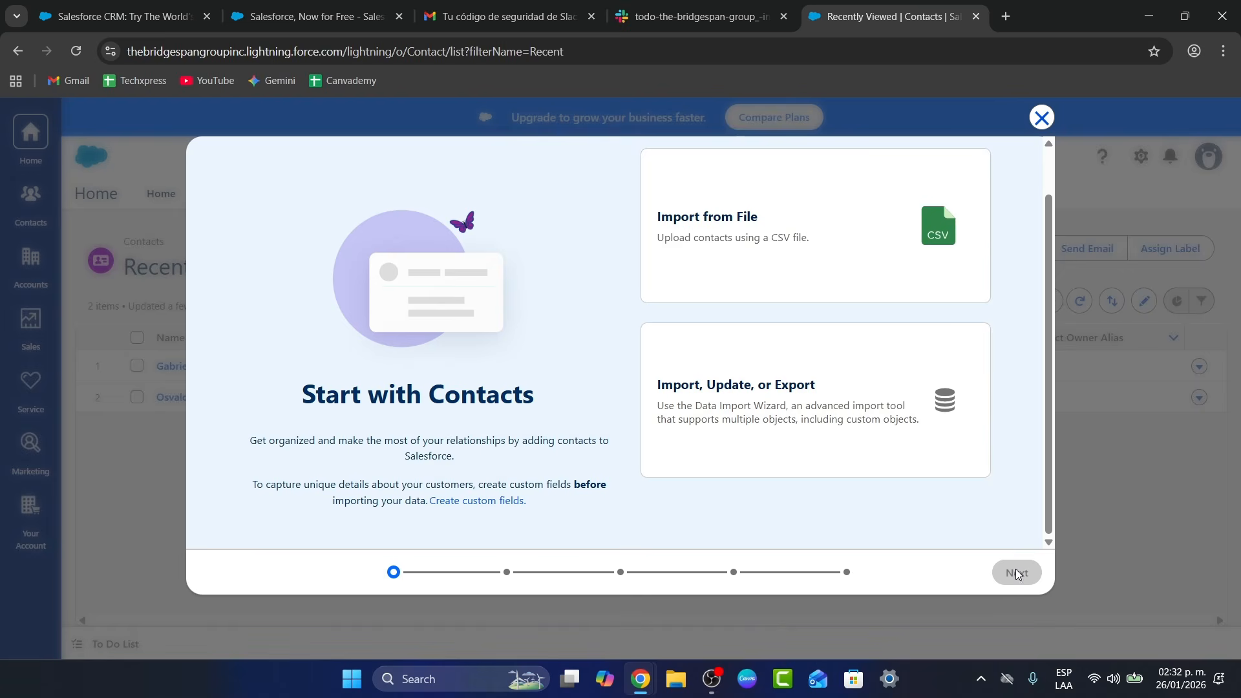
scroll(926, 380, "up", 1)
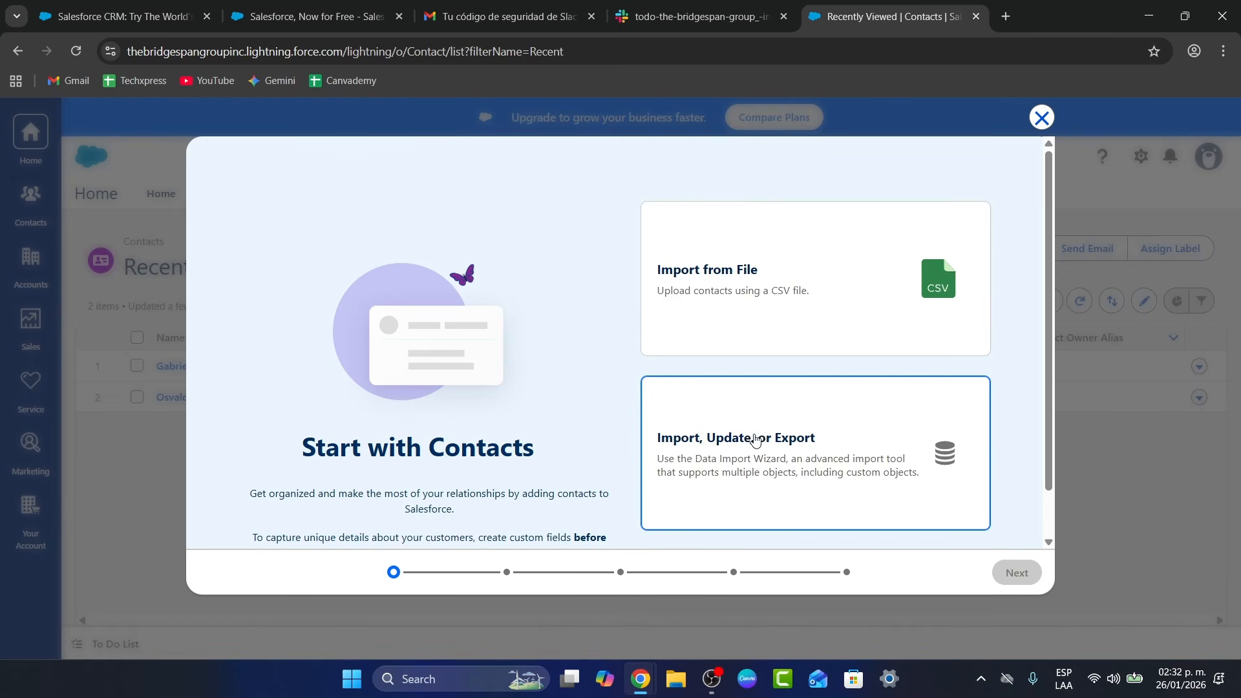
left_click(851, 277)
left_click(1017, 572)
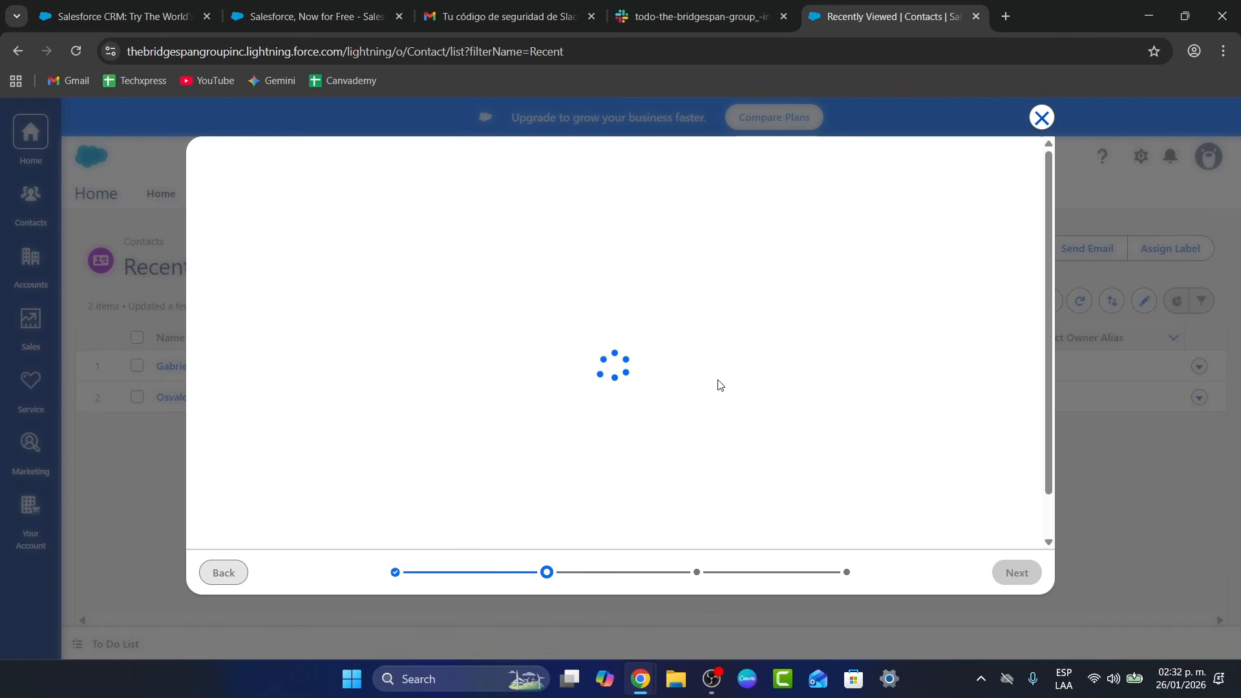
left_click(1041, 117)
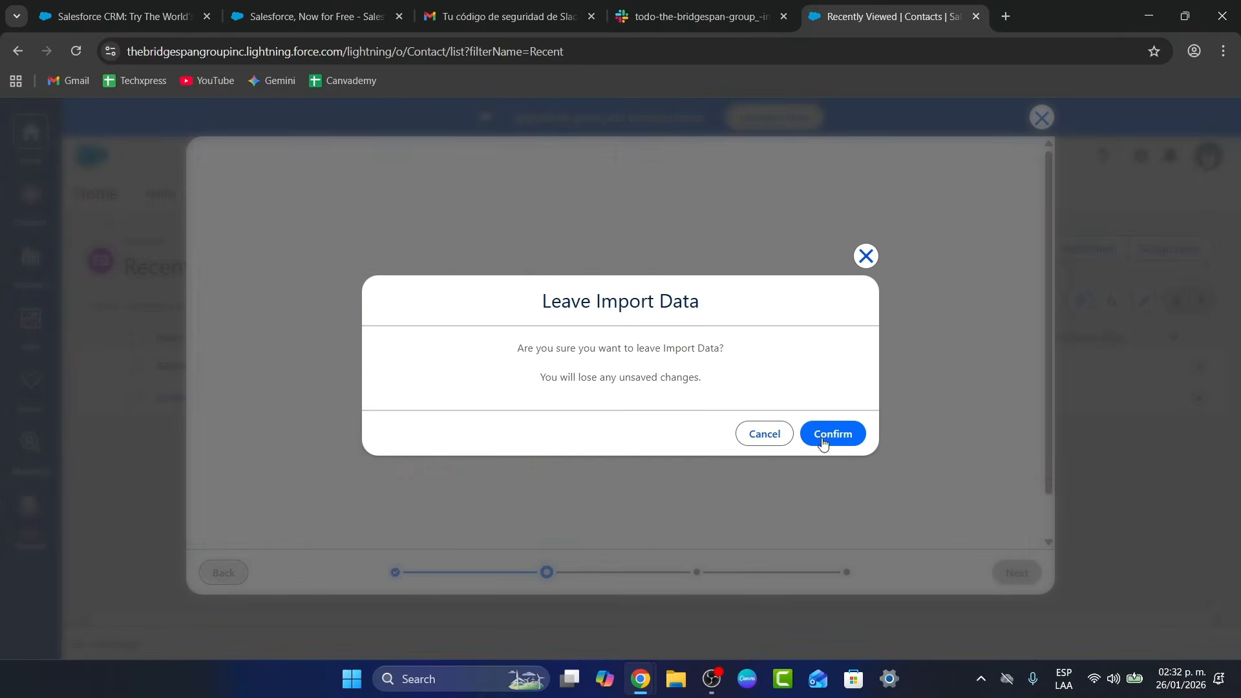
left_click(839, 435)
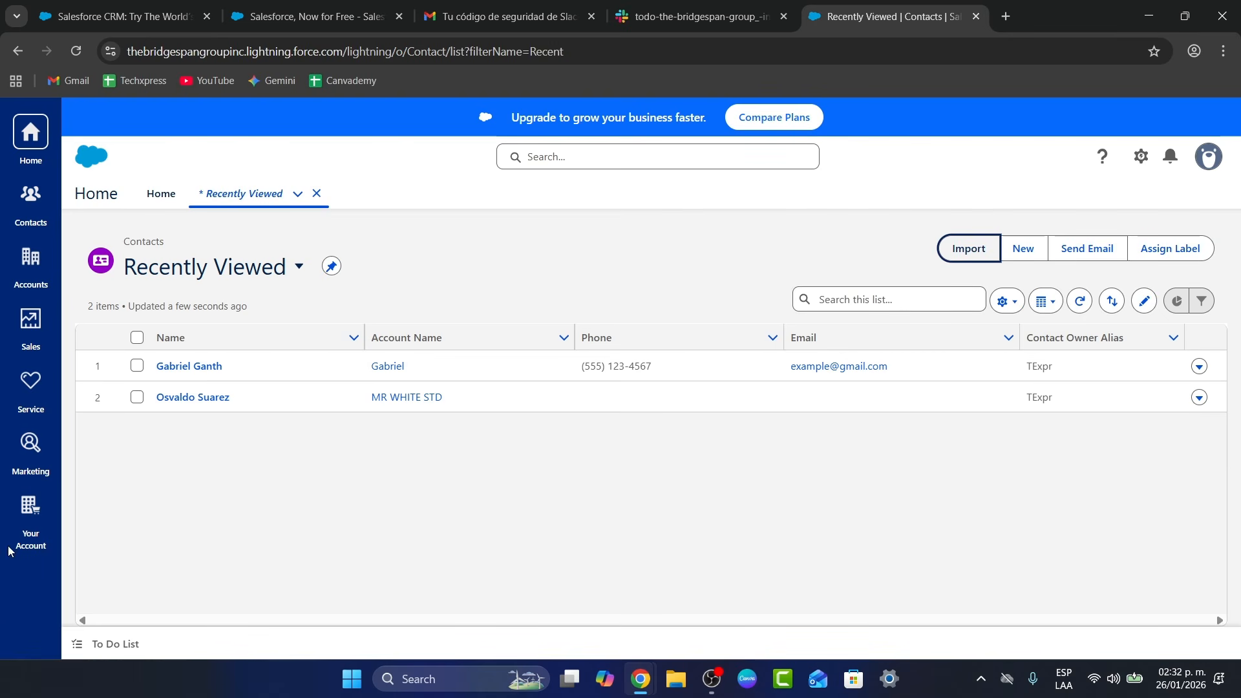
left_click(38, 512)
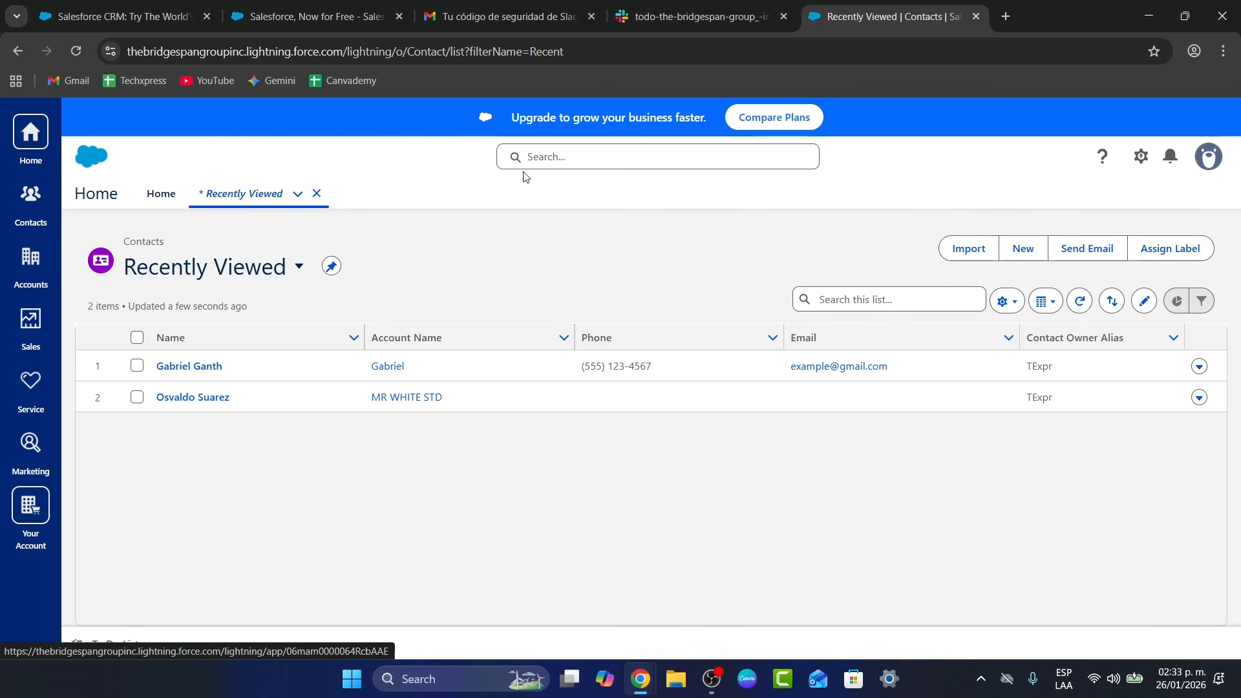
left_click(792, 117)
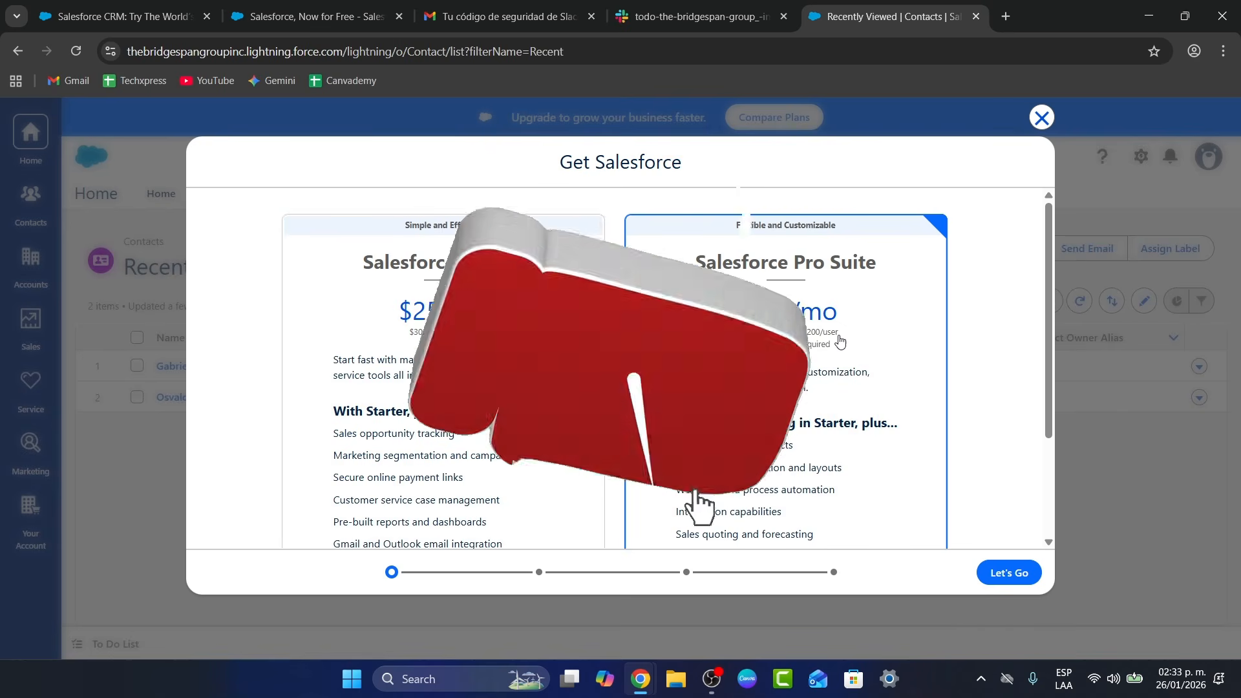
scroll(847, 349, "down", 3)
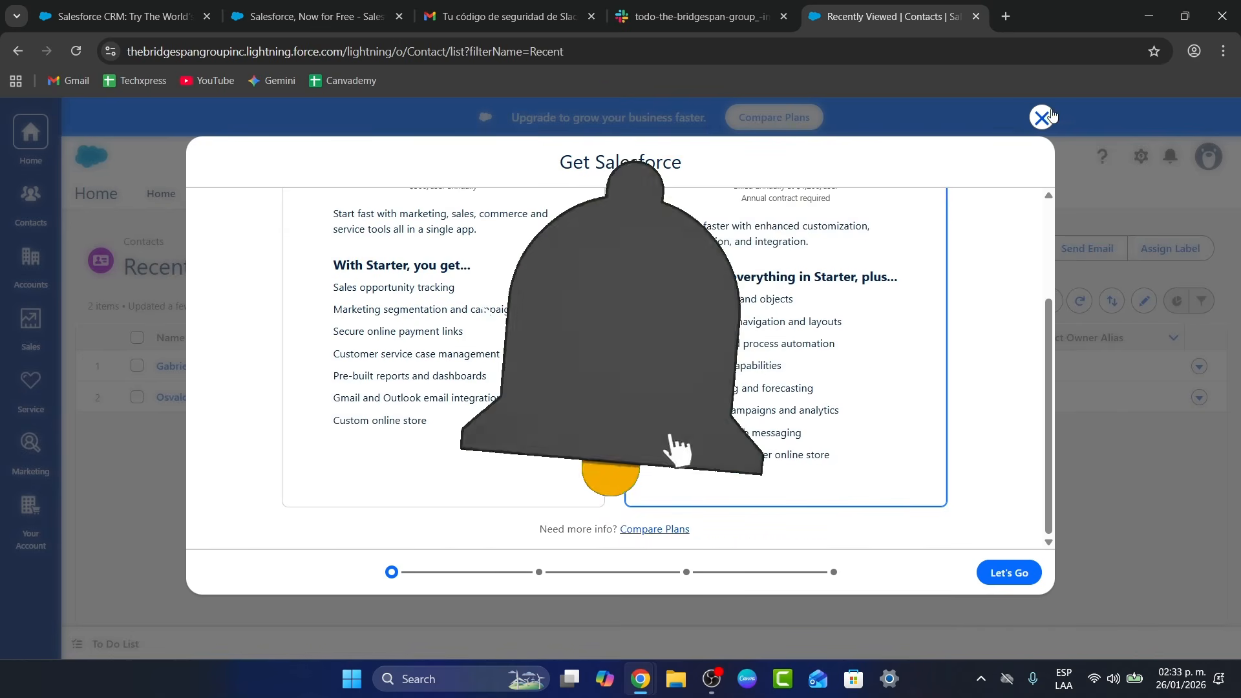
left_click(1042, 118)
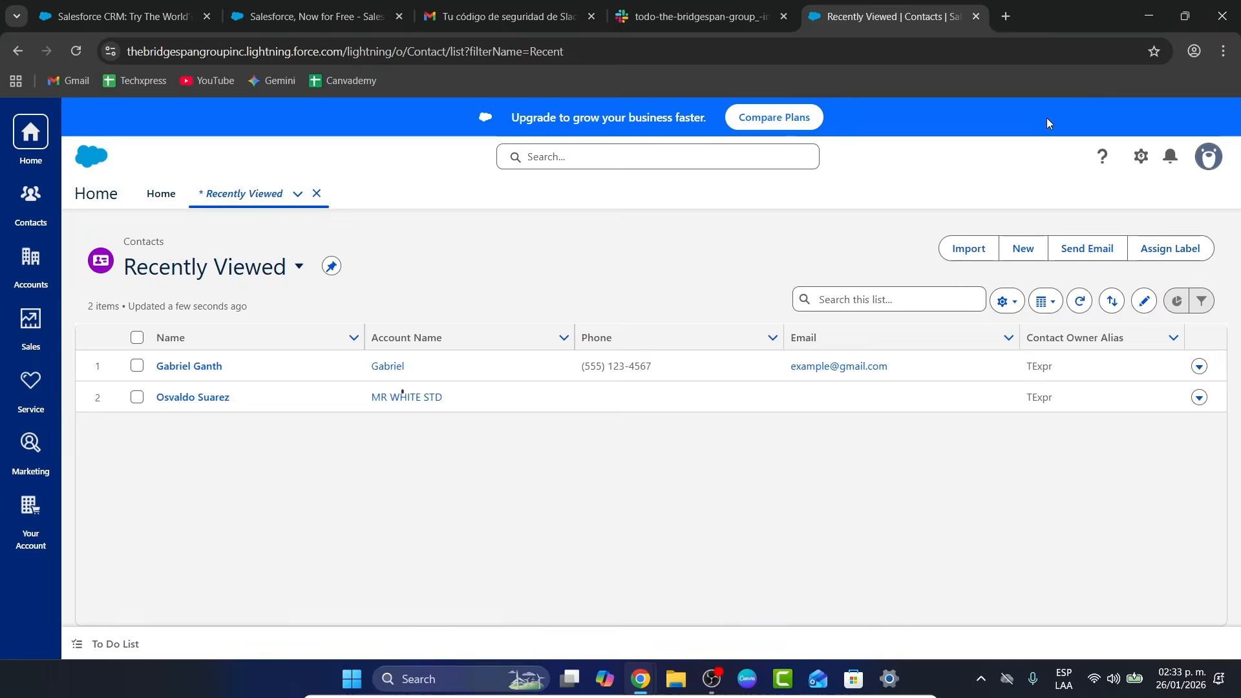